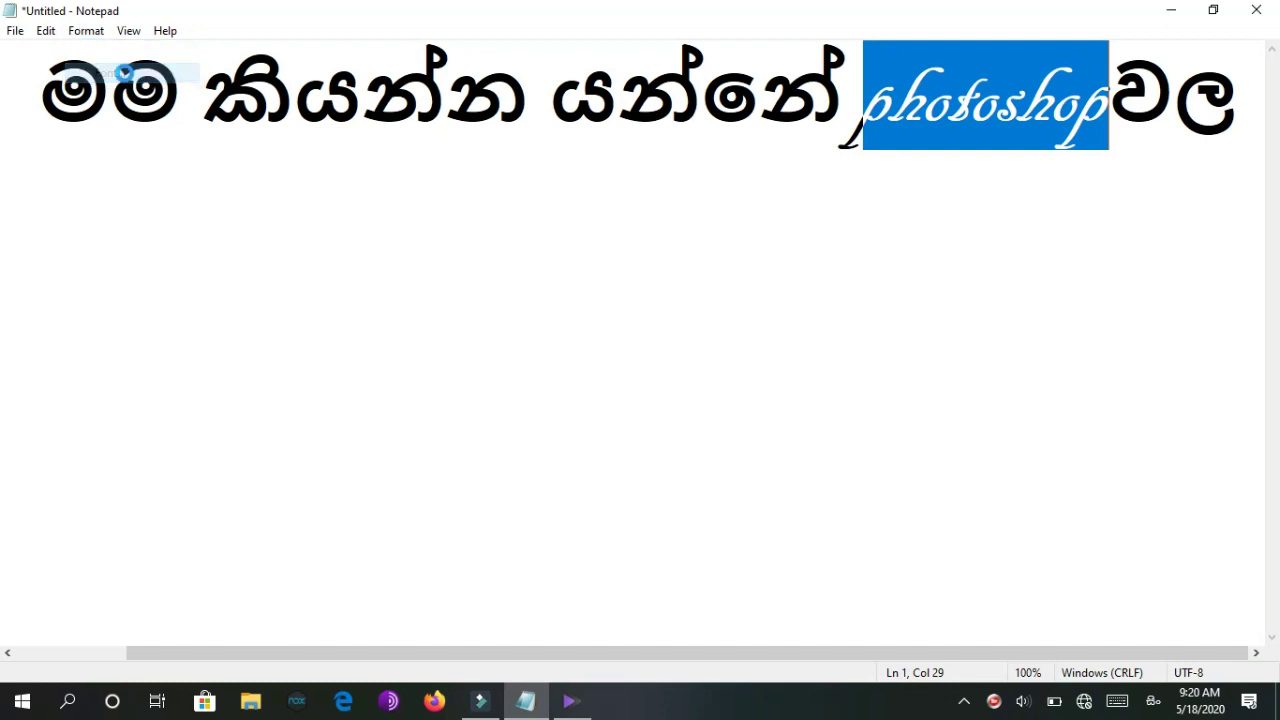
# Set the Notepad font to Arial Rounded MT.
pyautogui.scroll(-4, 120, 272)
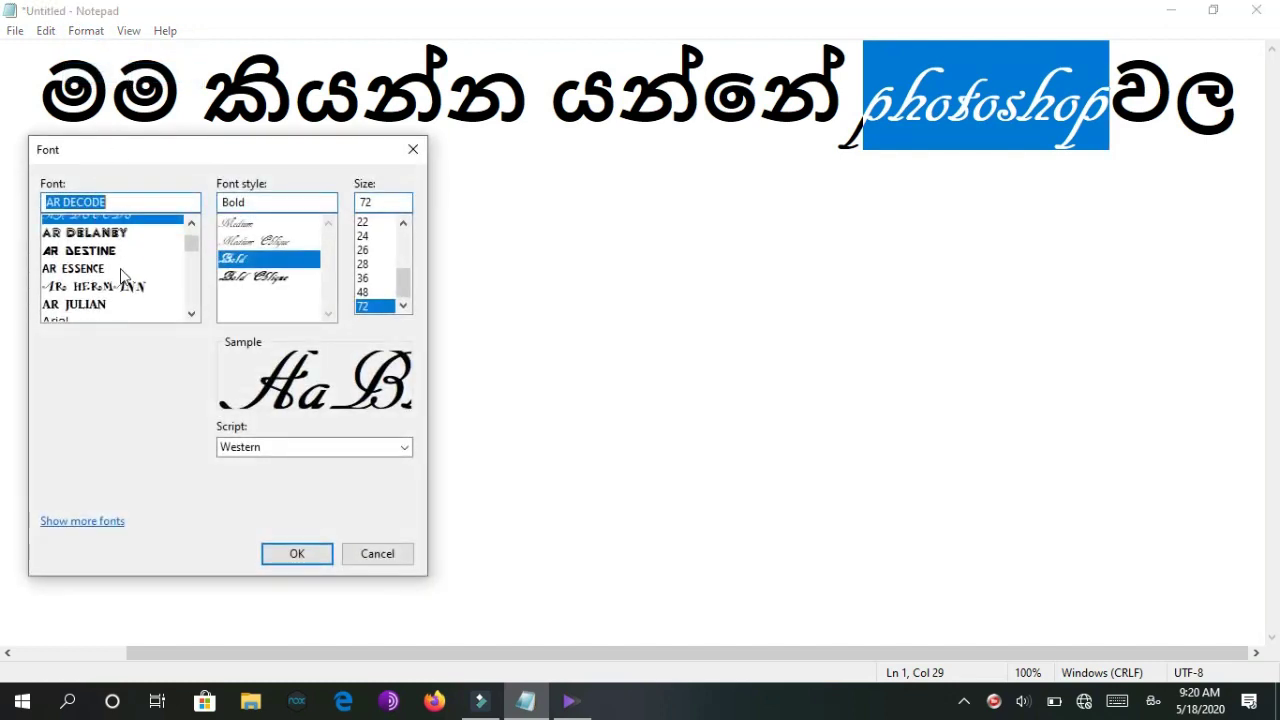
pyautogui.click(121, 264)
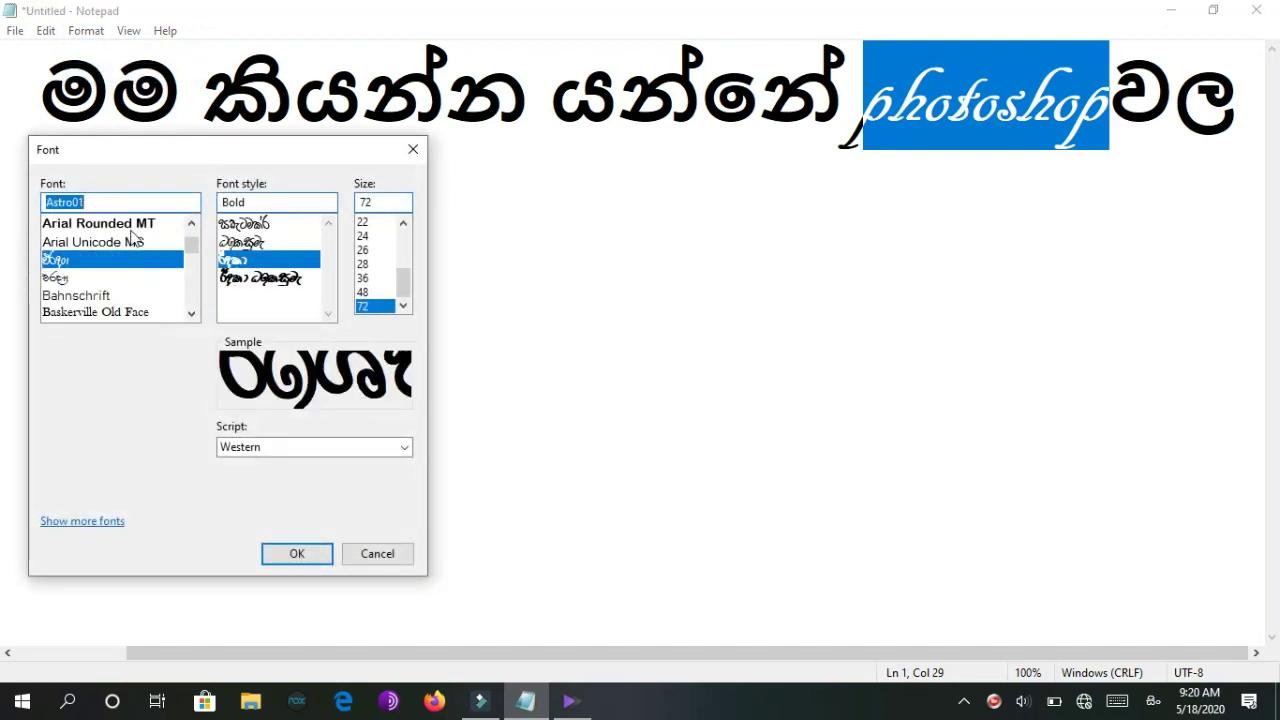
pyautogui.click(131, 226)
pyautogui.click(281, 553)
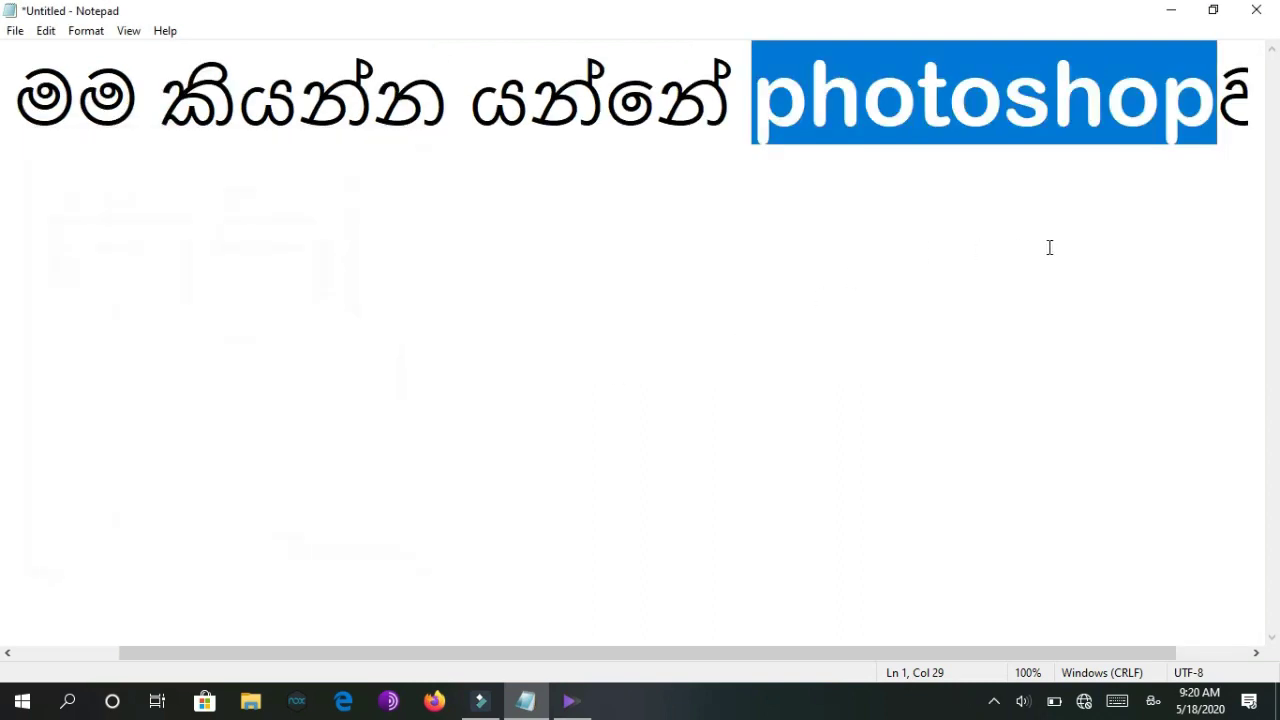
# Delete the trailing 'වල' after photoshop and start a second line.
pyautogui.click(1207, 127)
pyautogui.press('End')
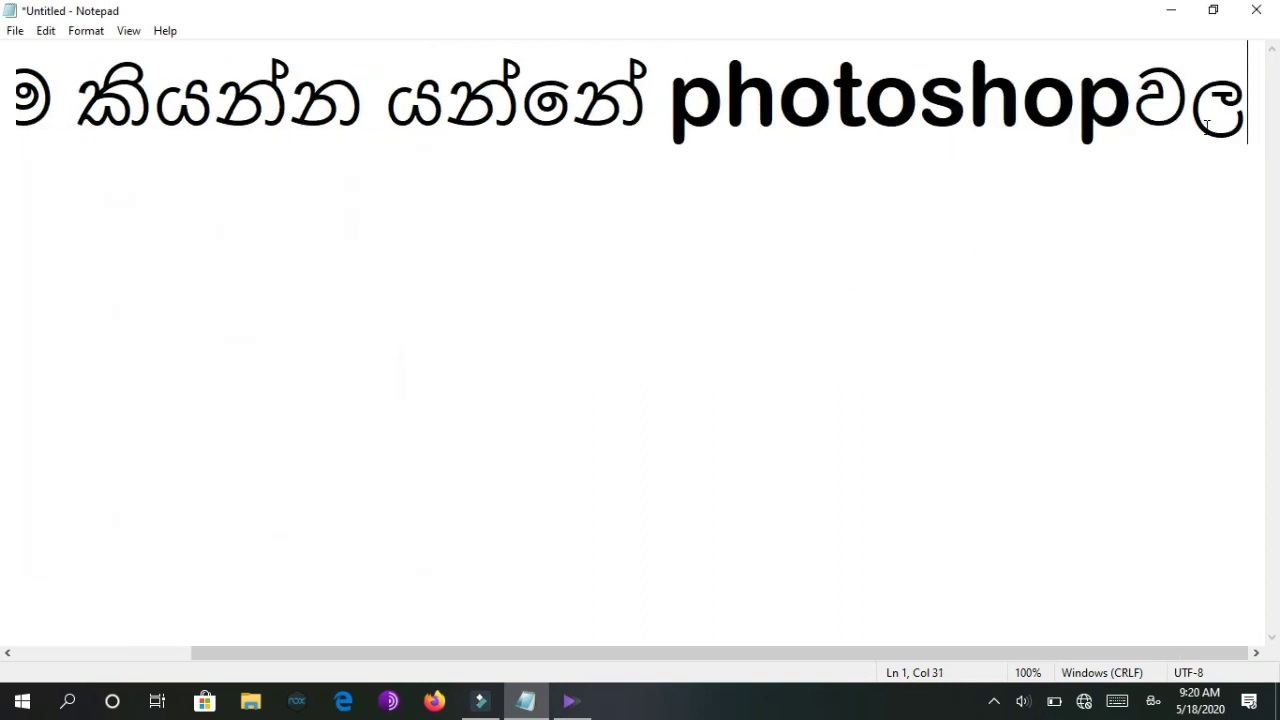
pyautogui.press('BackSpace')
pyautogui.press('BackSpace')
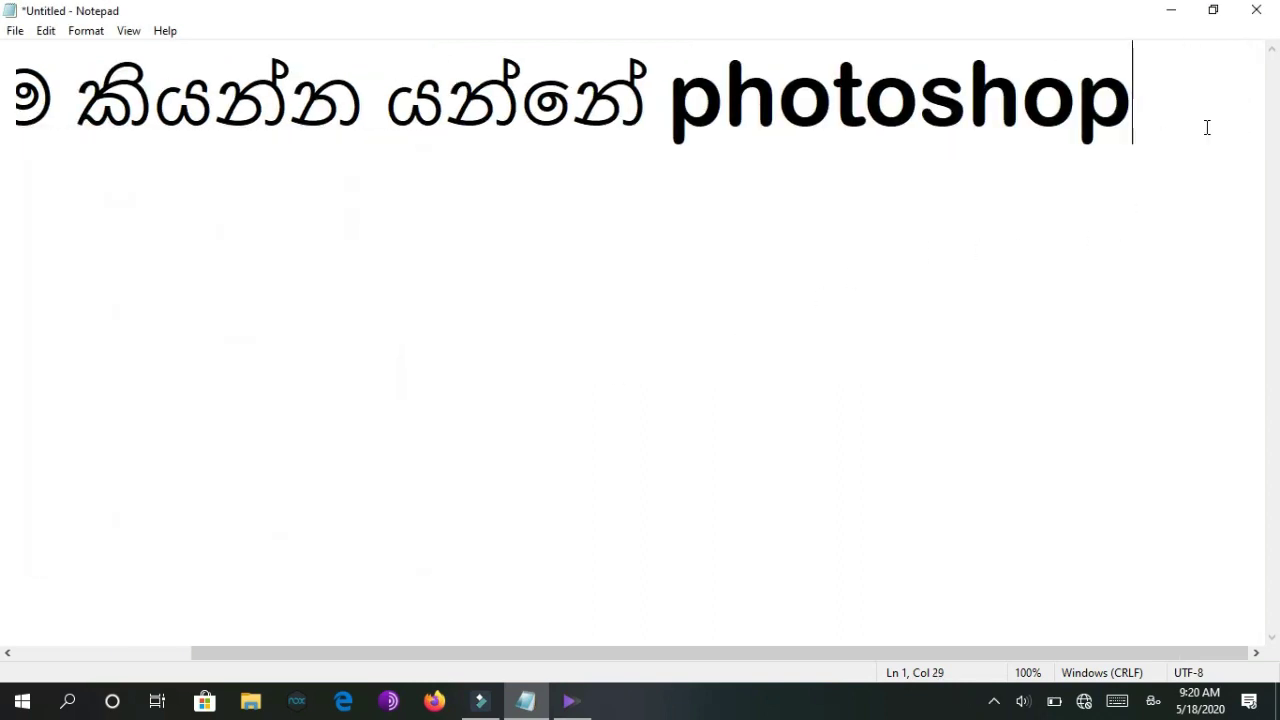
pyautogui.press('Return')
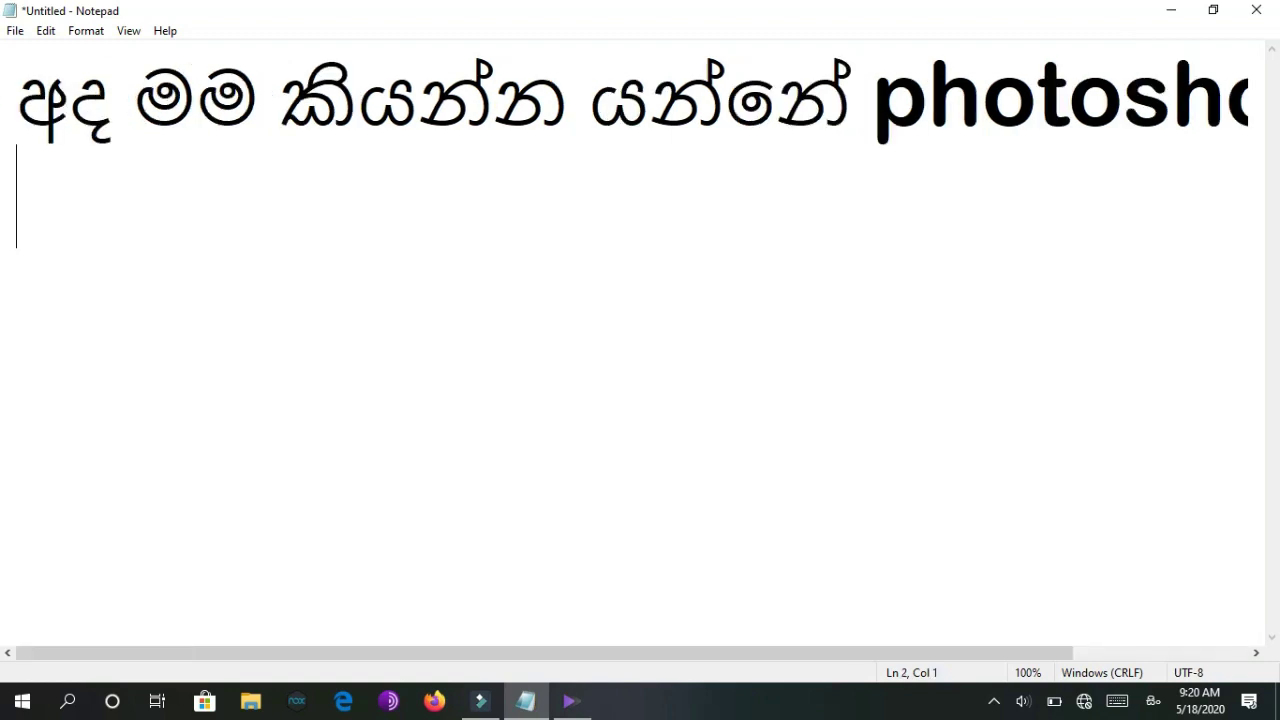
# Type 'වල සිංහල type' on the second line, correcting the Sinhala typos.
pyautogui.write('වල ')
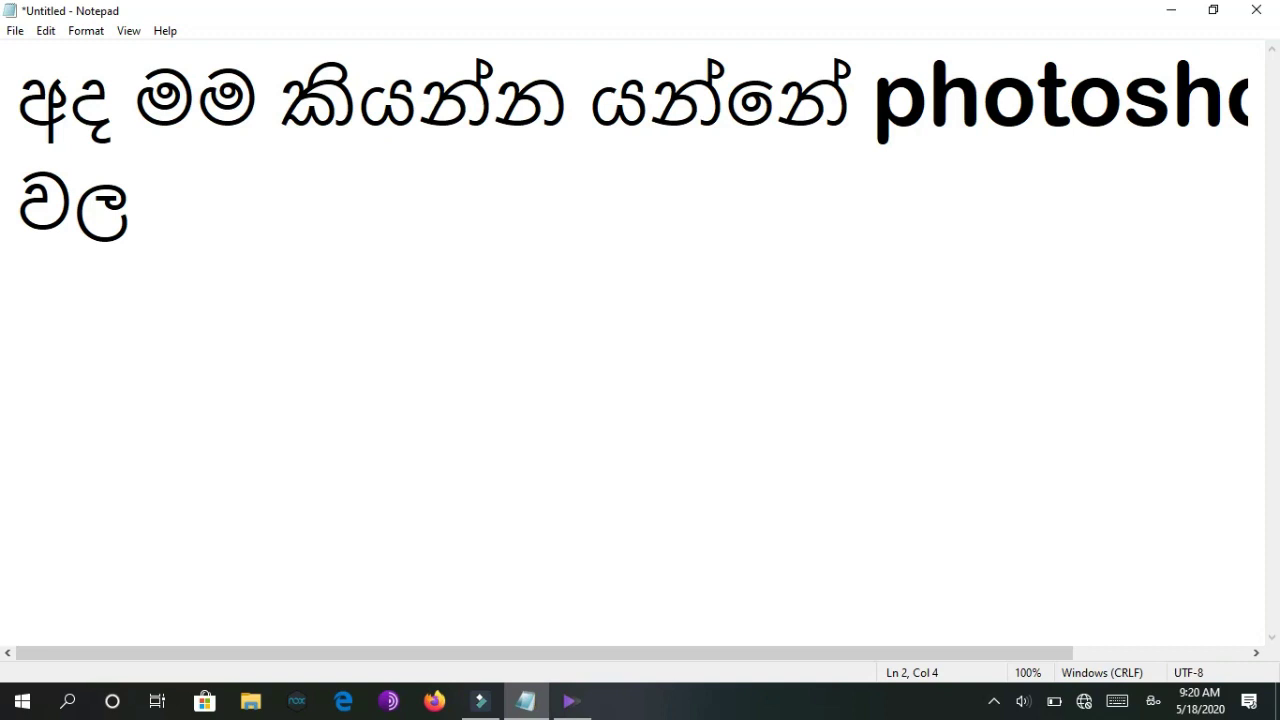
pyautogui.write('සිංජ්')
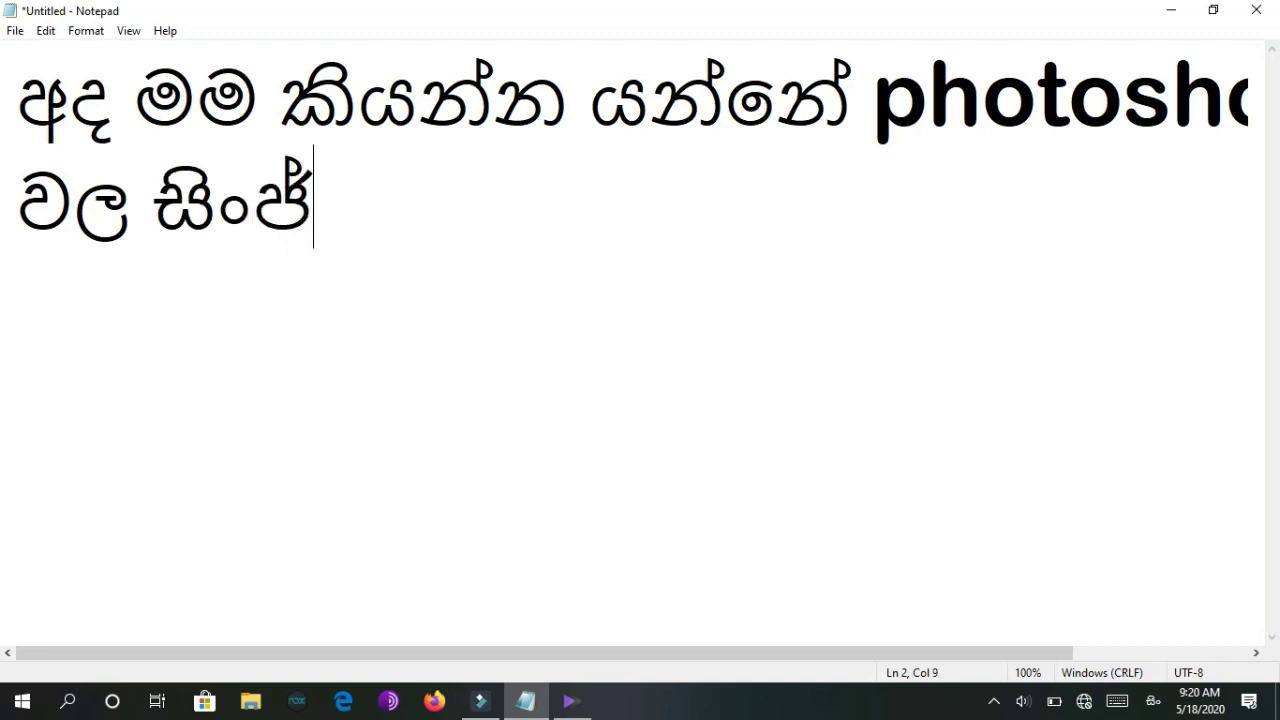
pyautogui.press('BackSpace')
pyautogui.press('BackSpace')
pyautogui.press('BackSpace')
pyautogui.write('ඉං')
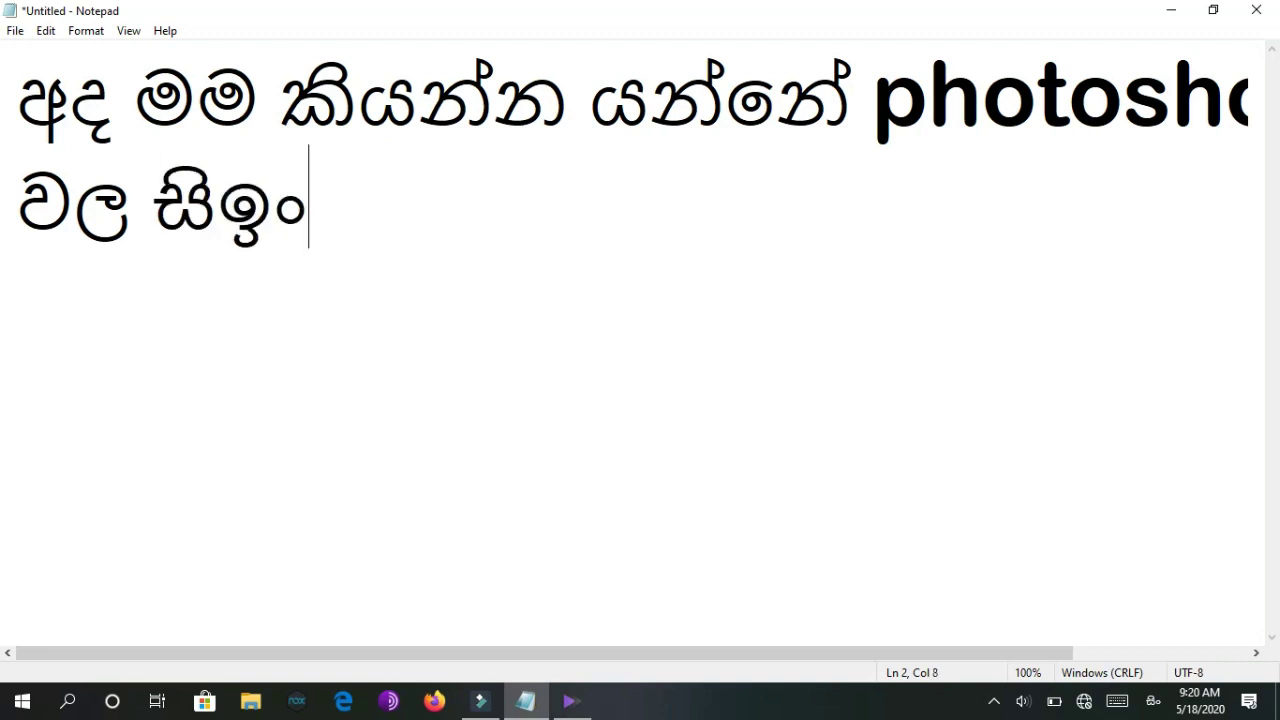
pyautogui.press('BackSpace')
pyautogui.press('BackSpace')
pyautogui.write('ං')
pyautogui.press('BackSpace')
pyautogui.write('ංහල')
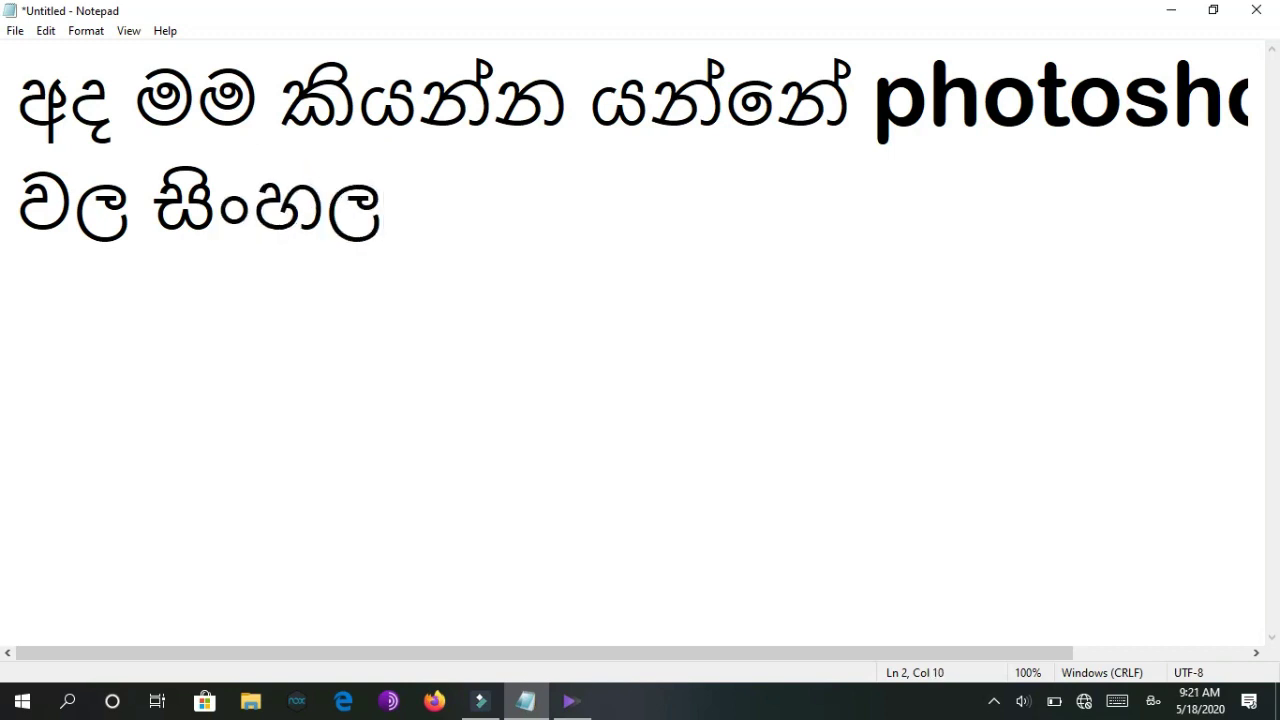
pyautogui.press('super+space')
pyautogui.write('type')
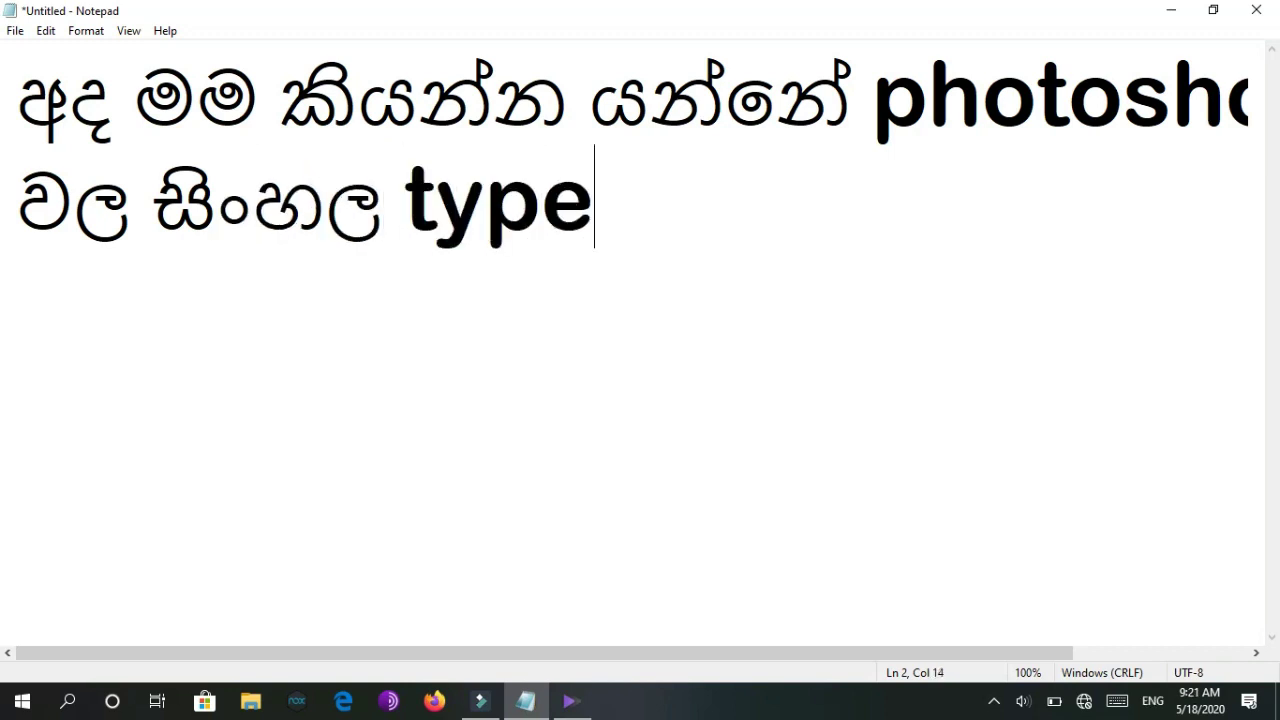
# Continue the line with 'කරද්දී iskole pota' and start a third line.
pyautogui.press('super+space')
pyautogui.write('කරද්දි')
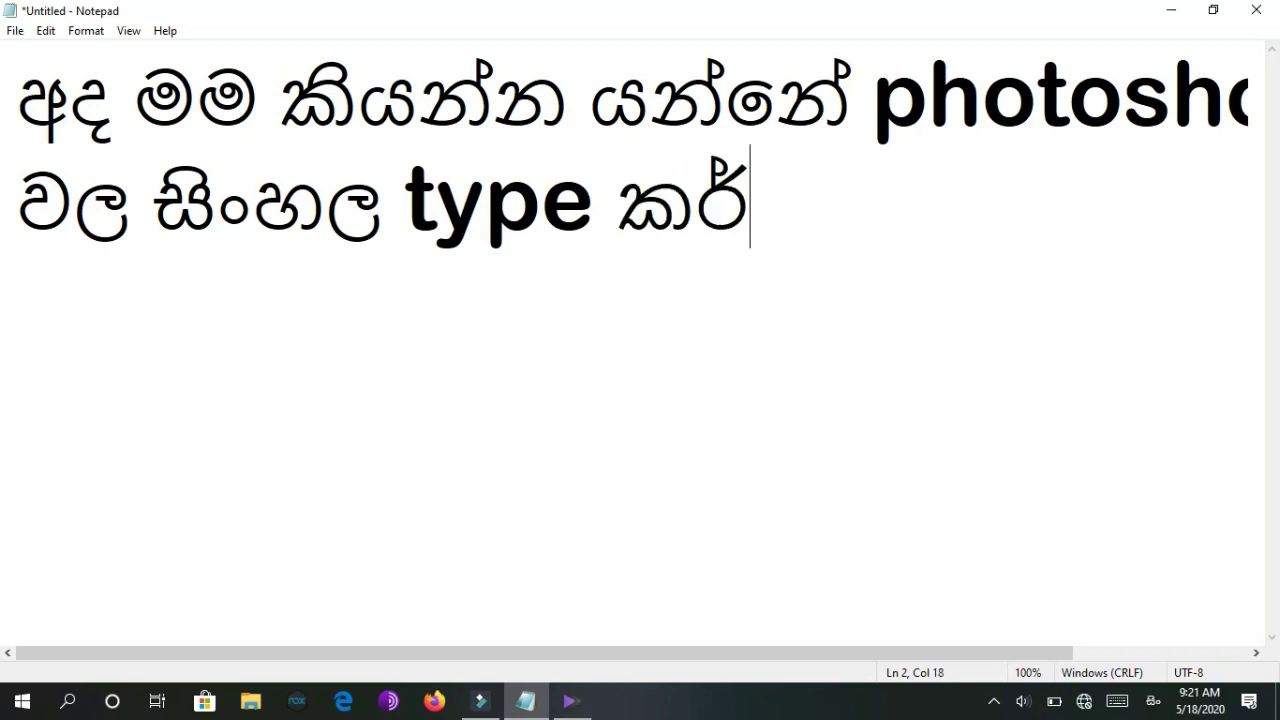
pyautogui.press('BackSpace')
pyautogui.write('ී')
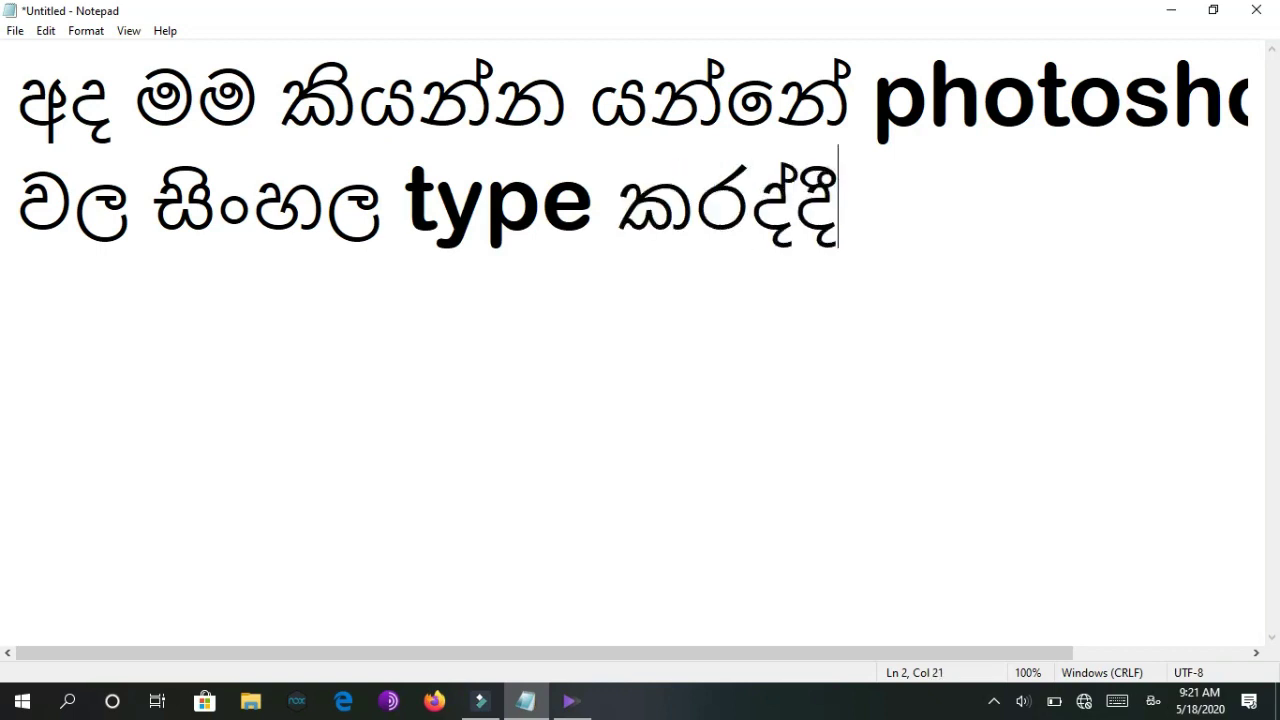
pyautogui.press('super+space')
pyautogui.write('i')
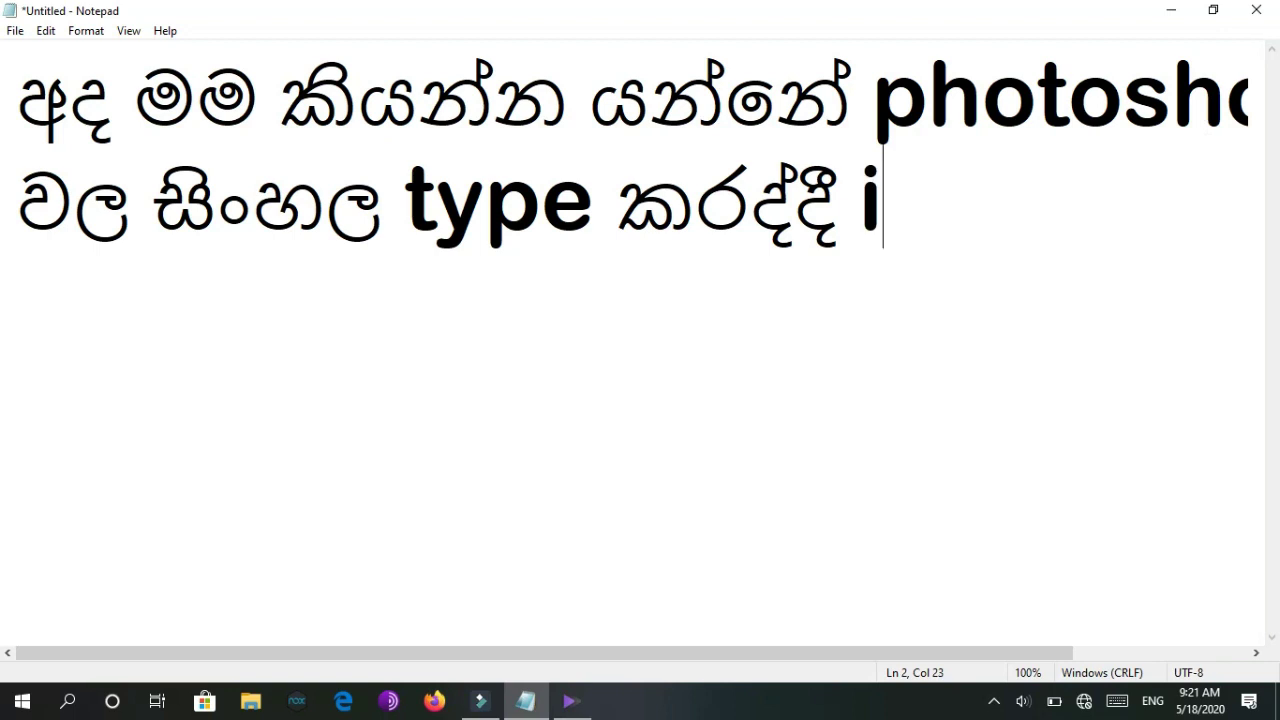
pyautogui.write('skole poa')
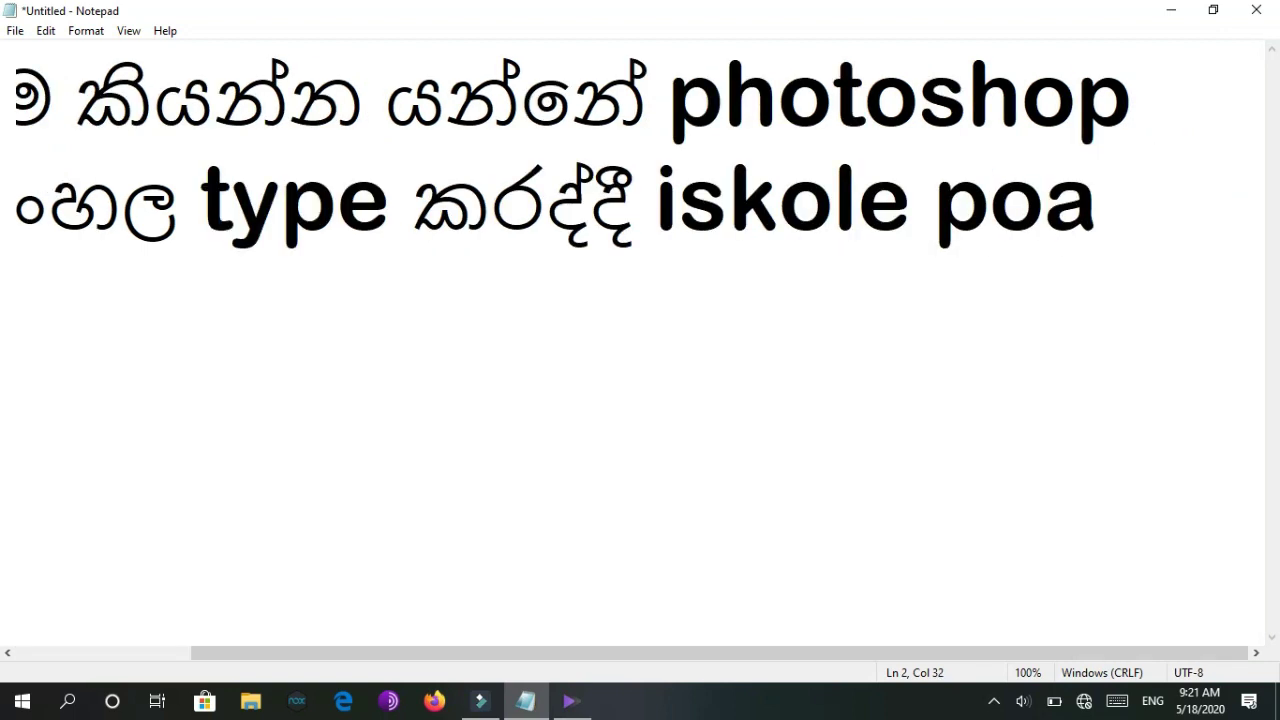
pyautogui.press('BackSpace')
pyautogui.write('ta')
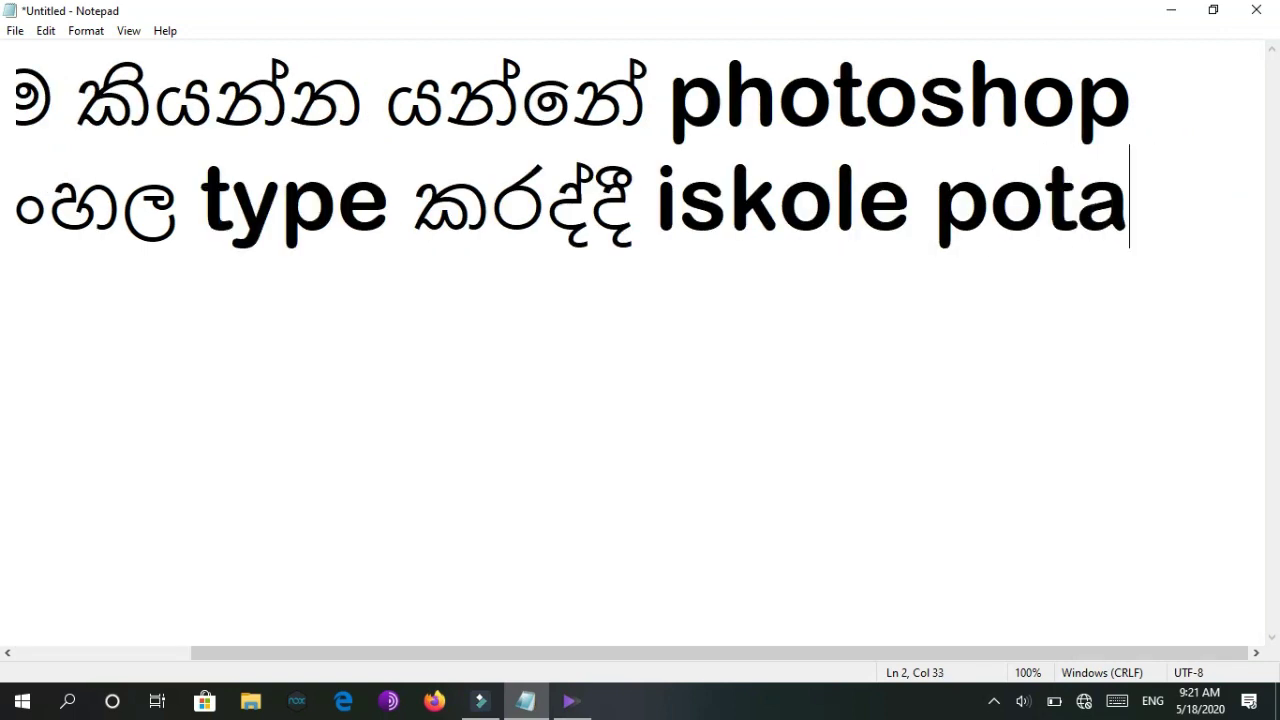
pyautogui.press('Return')
# Type 'font එකෙන් නැතුව වෙන ලස්සන font' as the third line and start an empty fourth line.
pyautogui.write('font ')
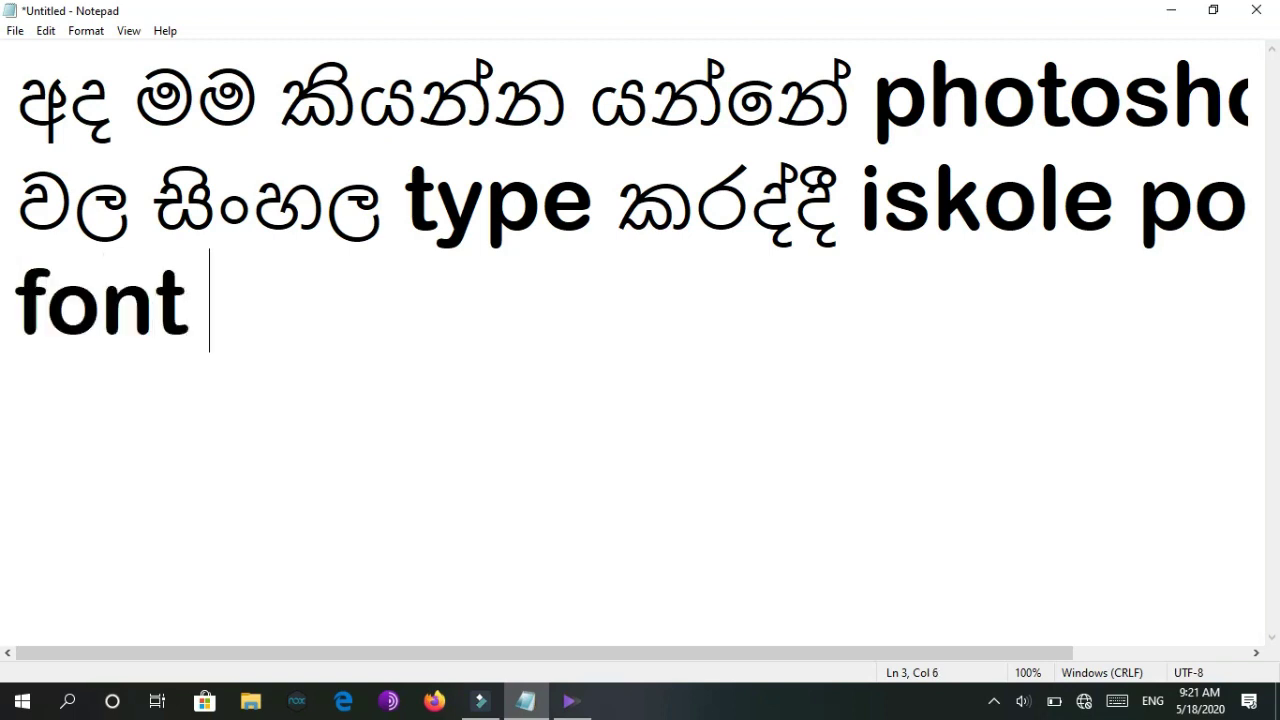
pyautogui.write('එකෙන් ')
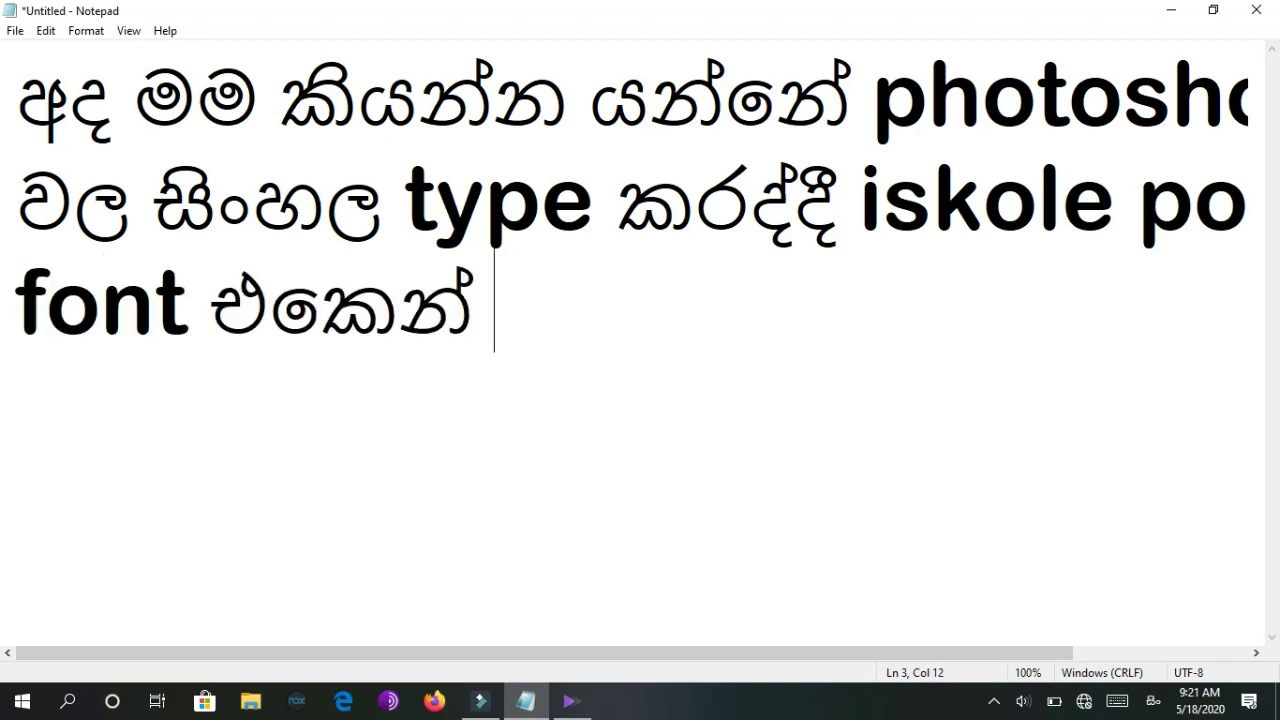
pyautogui.write('න්ැතුව ')
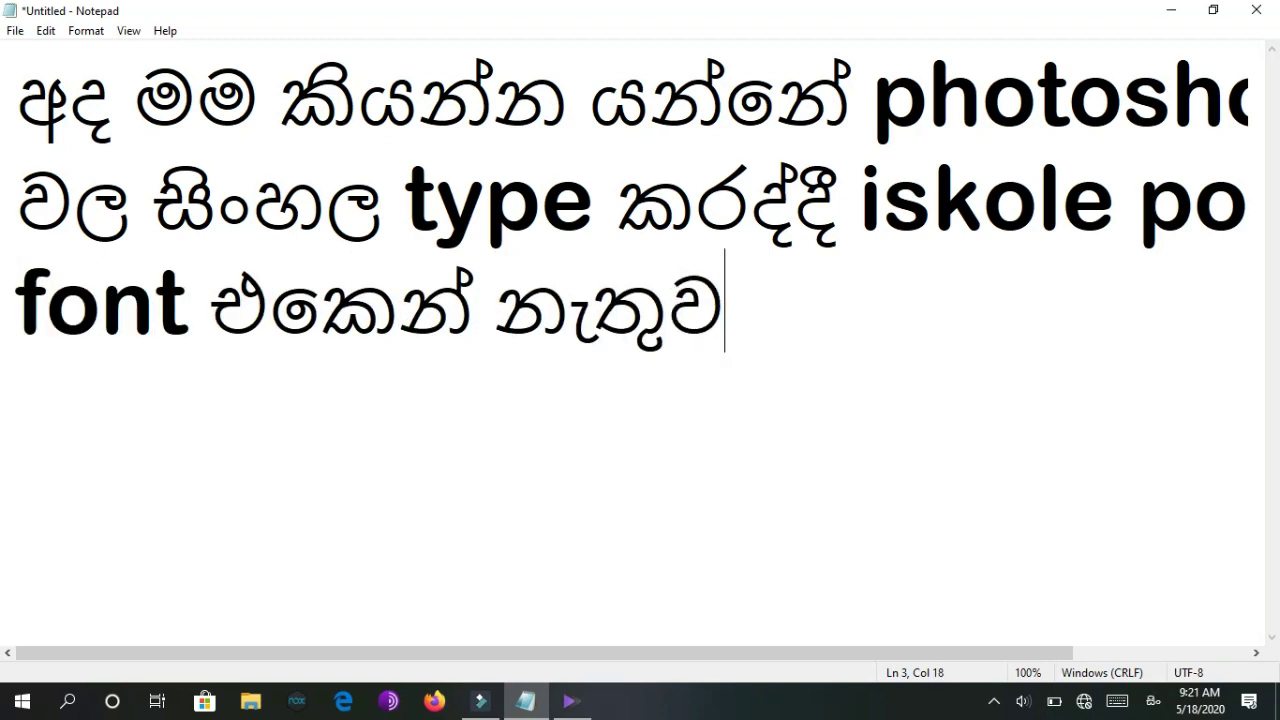
pyautogui.write('වෙන ')
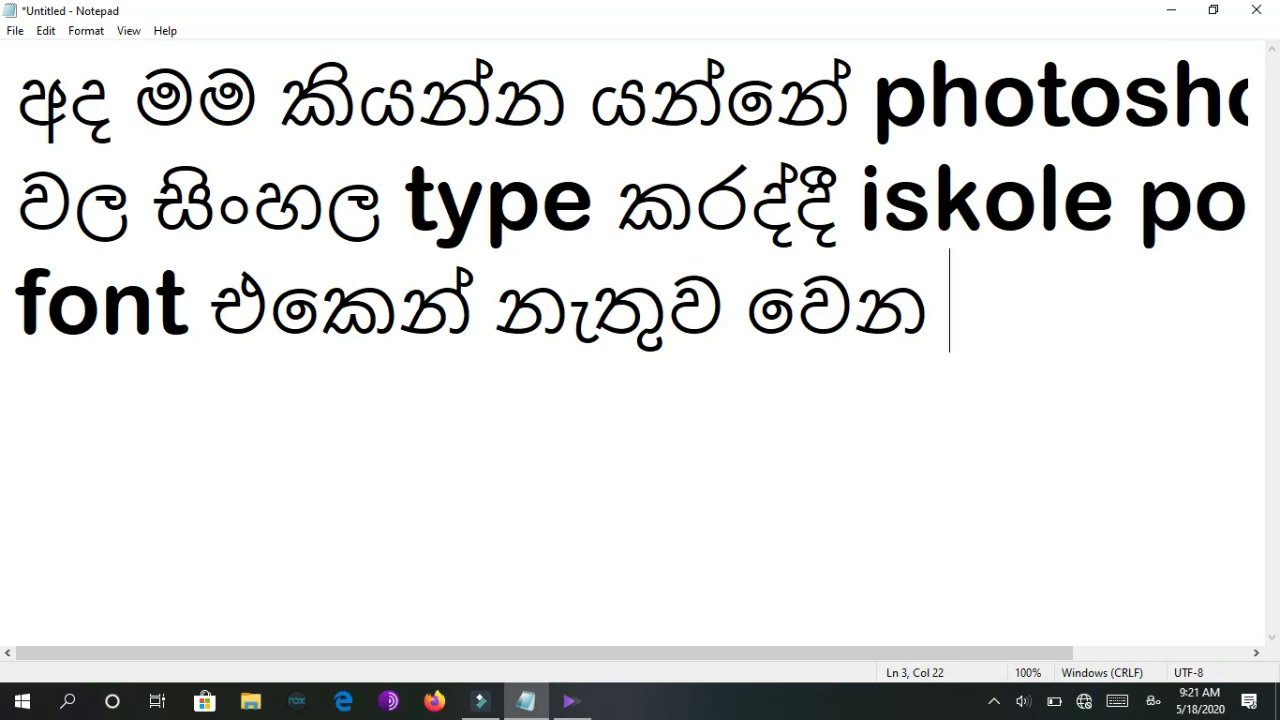
pyautogui.write('ල')
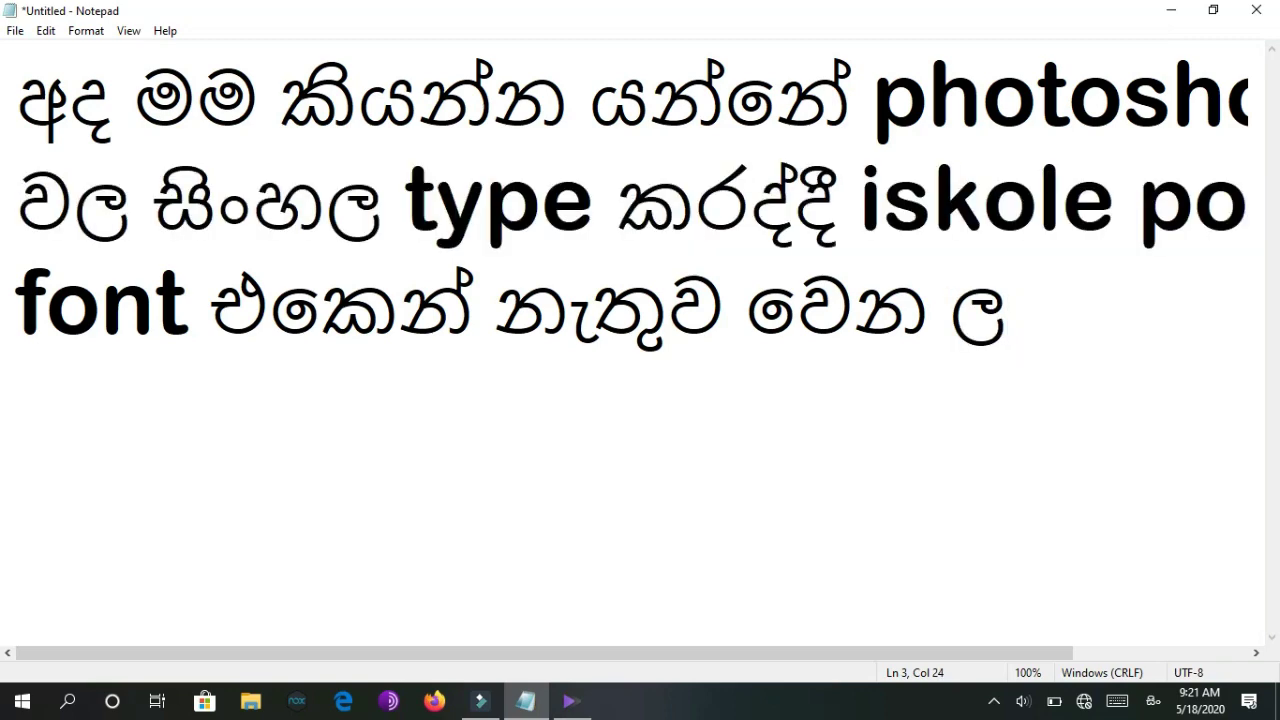
pyautogui.write('ස්ස')
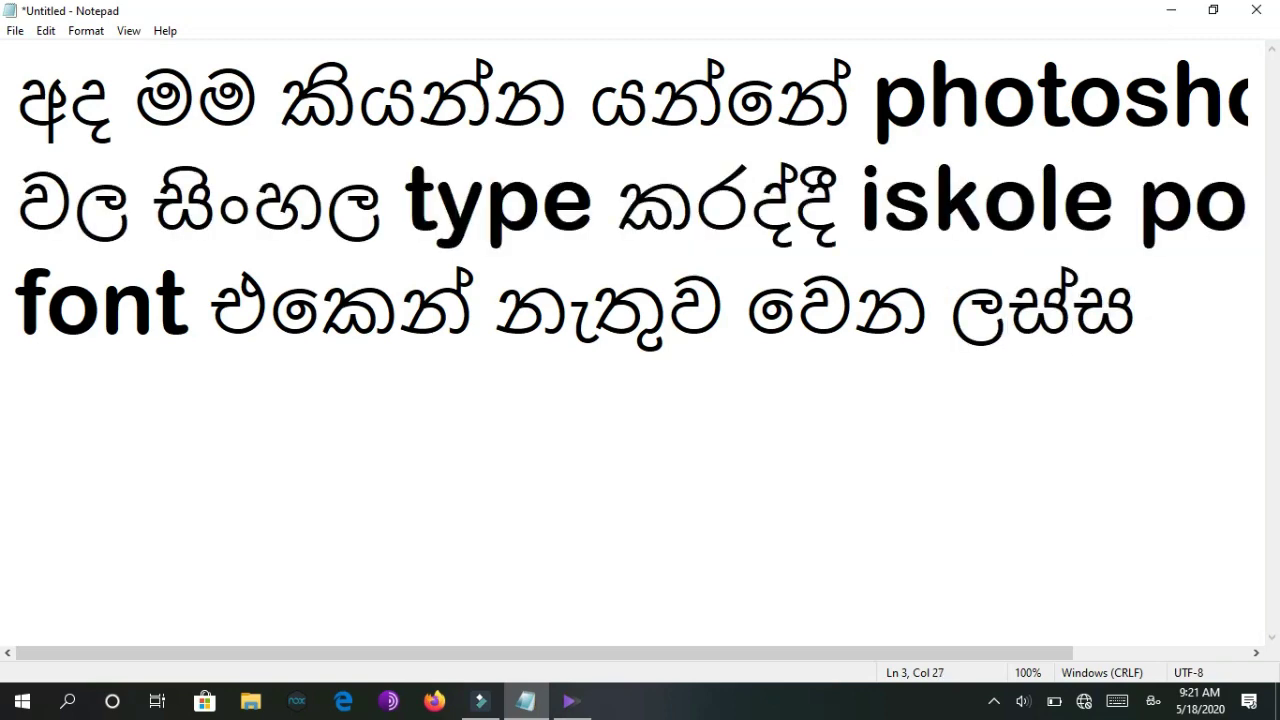
pyautogui.write('න')
pyautogui.press('super+space')
pyautogui.write('font')
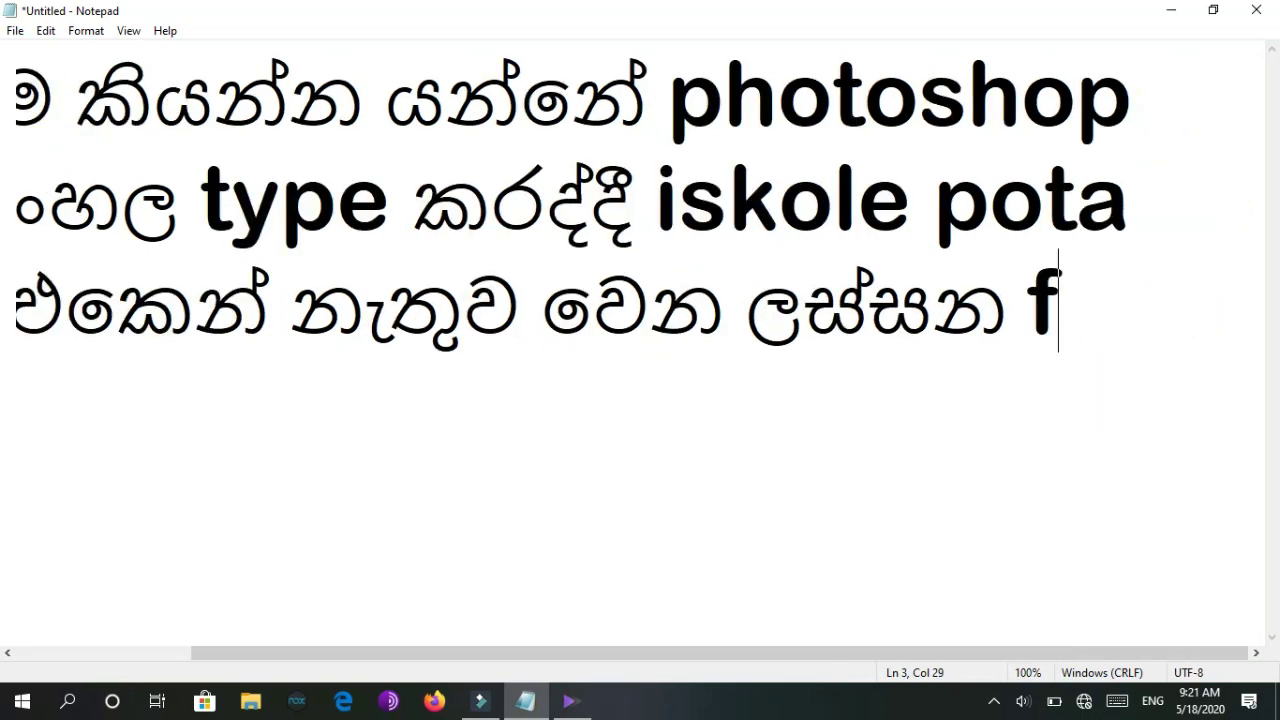
pyautogui.press('Return')
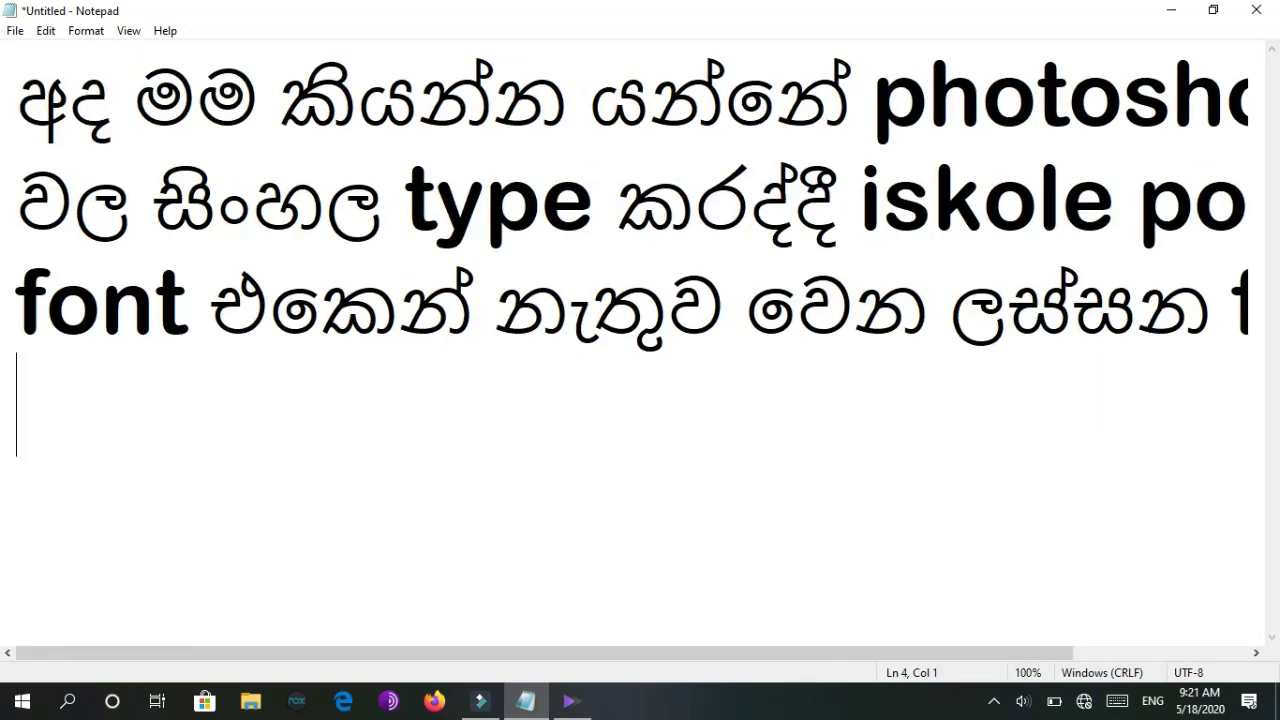
pyautogui.write('walin')
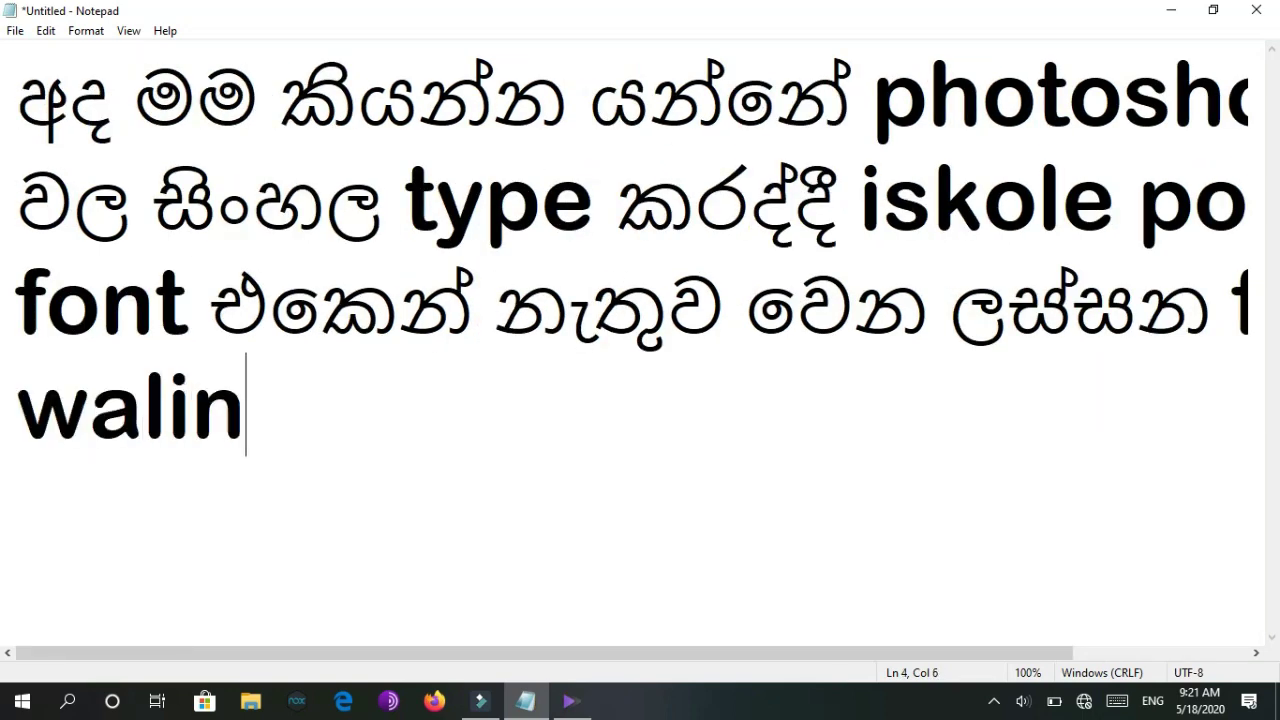
pyautogui.press('BackSpace')
pyautogui.press('BackSpace')
pyautogui.press('BackSpace')
pyautogui.press('BackSpace')
pyautogui.press('BackSpace')
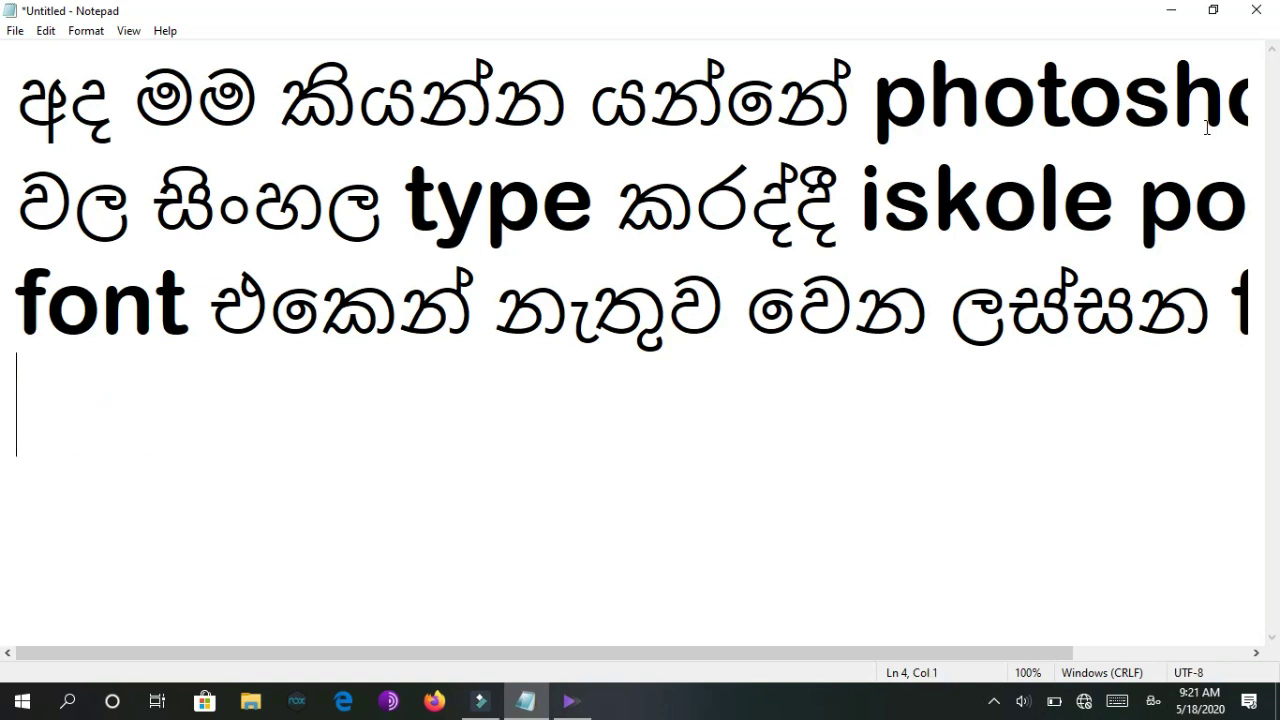
pyautogui.press('super+space')
# Type 'වලින් සිංහල type' at the start of the fourth line, fixing typos.
pyautogui.write('wa')
pyautogui.press('BackSpace')
pyautogui.press('BackSpace')
pyautogui.press('super+space')
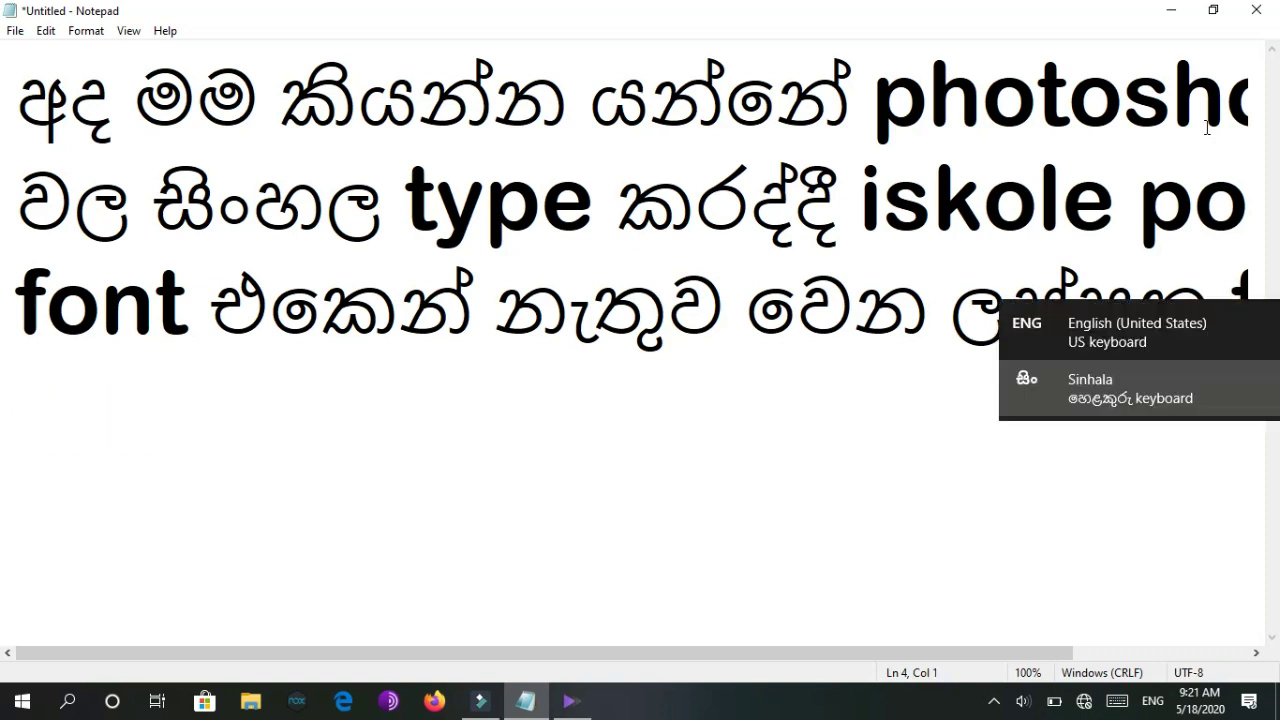
pyautogui.write('විalin')
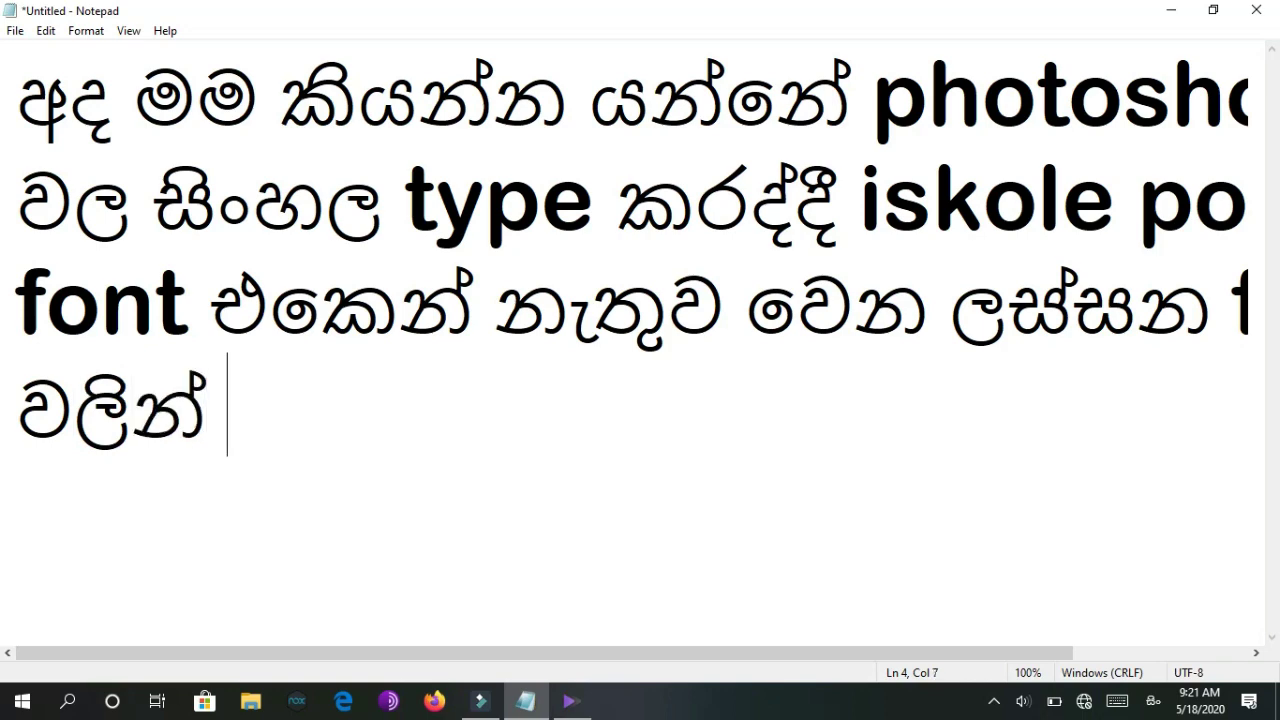
pyautogui.press('super+space')
pyautogui.write('si')
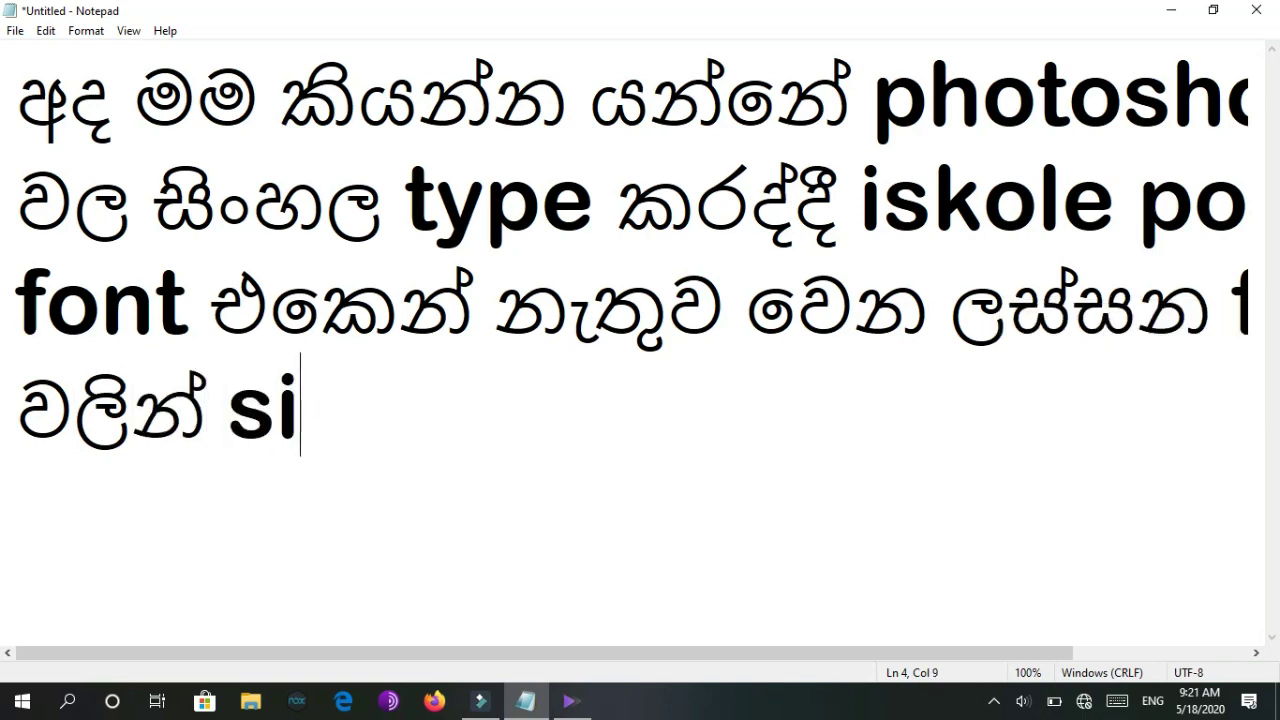
pyautogui.press('BackSpace')
pyautogui.press('BackSpace')
pyautogui.press('super+space')
pyautogui.write('sinhala')
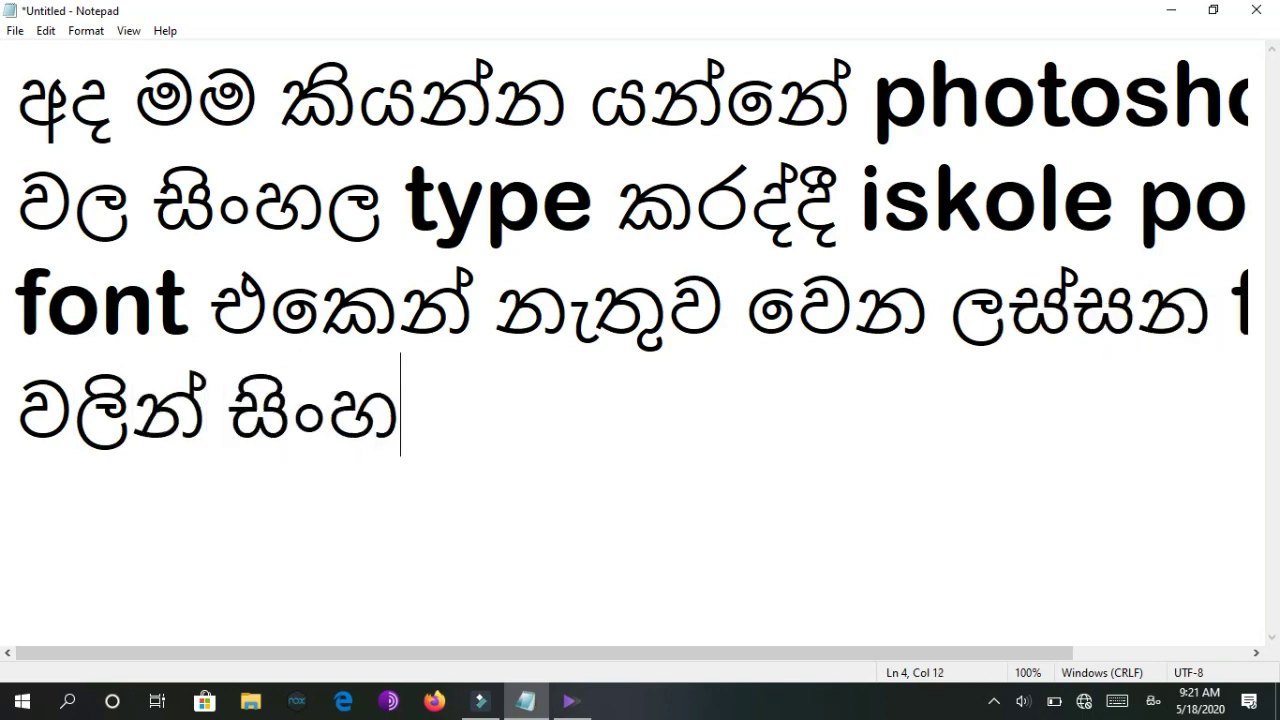
pyautogui.press('super+space')
pyautogui.write('t')
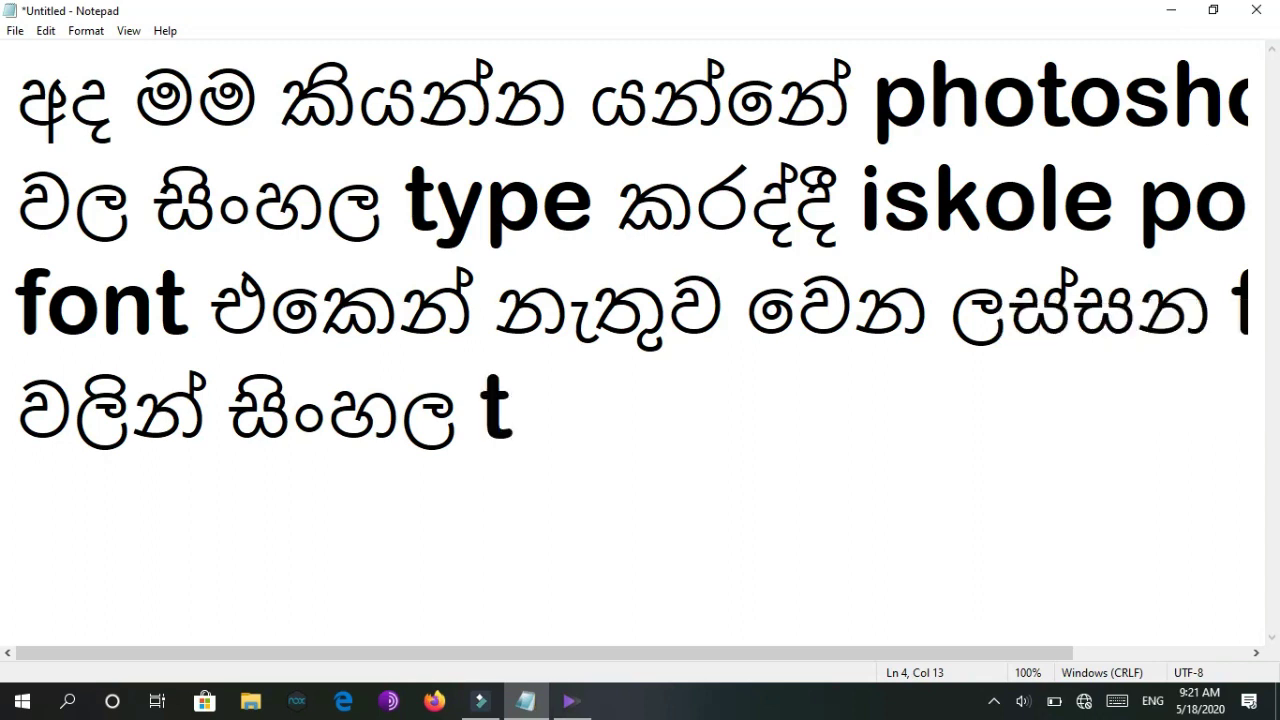
pyautogui.write('yoe')
pyautogui.press('BackSpace')
pyautogui.press('BackSpace')
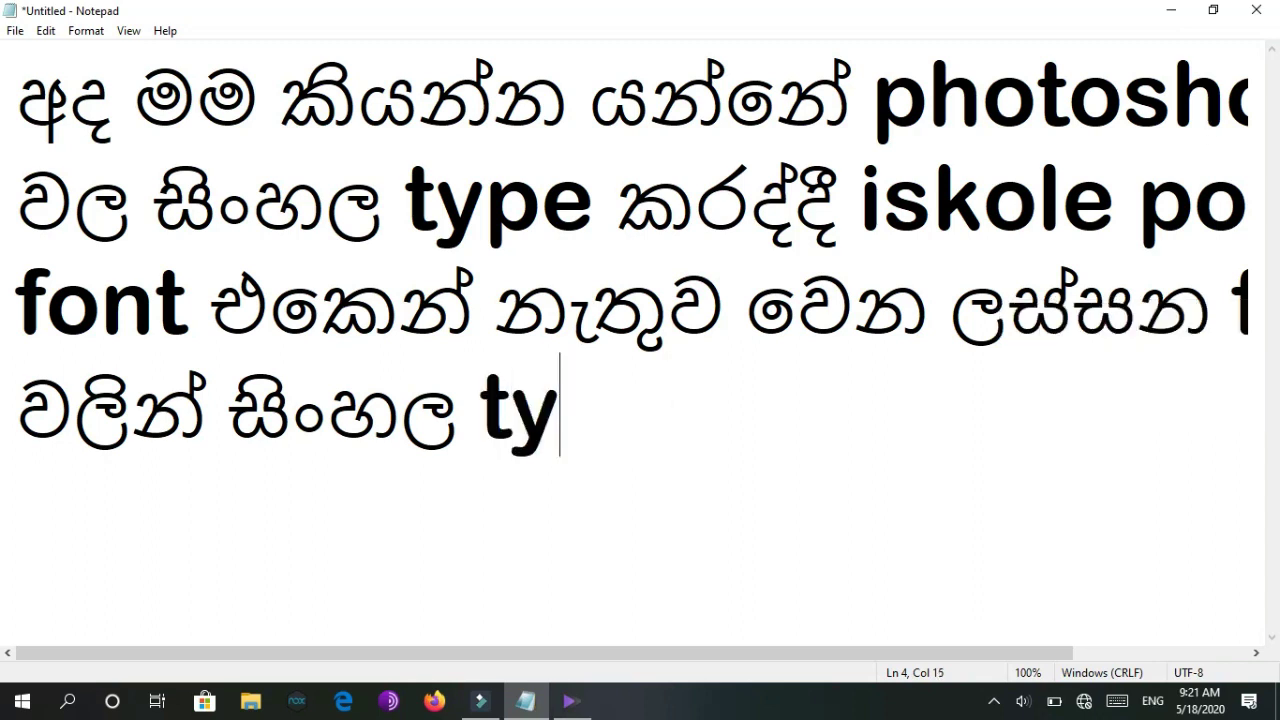
pyautogui.write('pe')
# Finish the line with 'කරන්නේ කොහොමද කියලා කියන්න' and start a new line.
pyautogui.press('super+space')
pyautogui.write('karan')
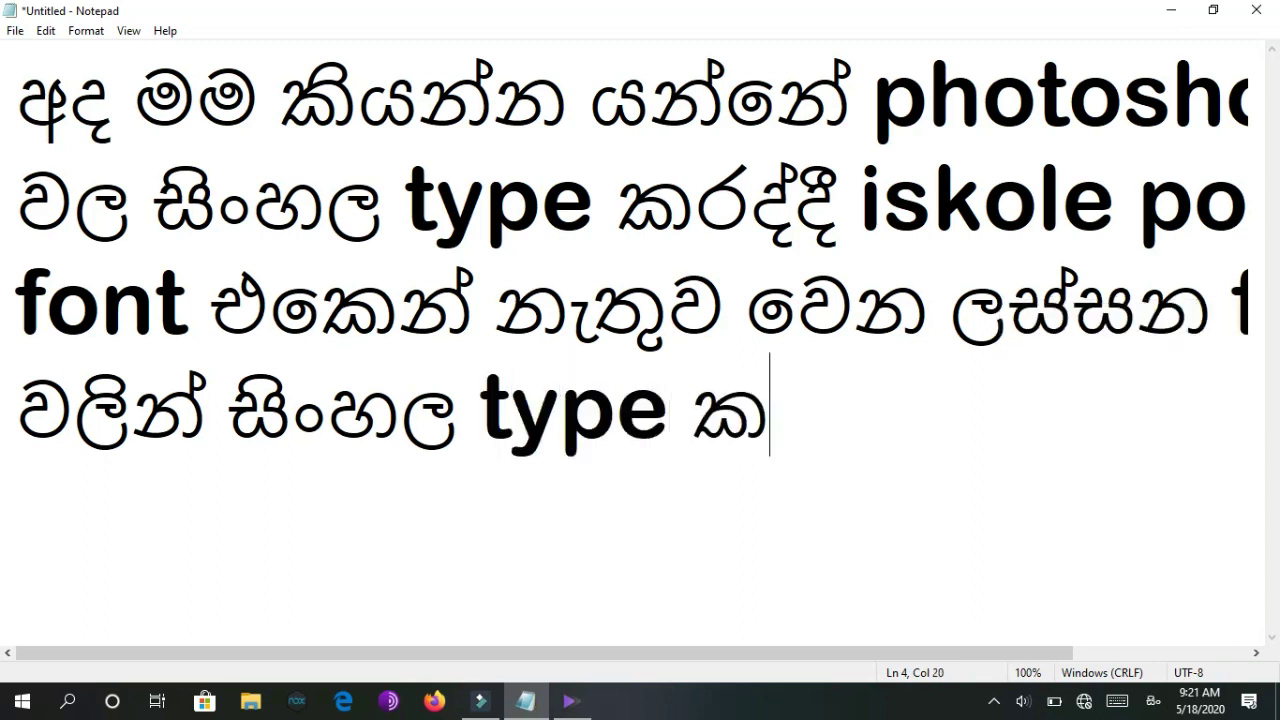
pyautogui.write('e')
pyautogui.press('BackSpace')
pyautogui.press('BackSpace')
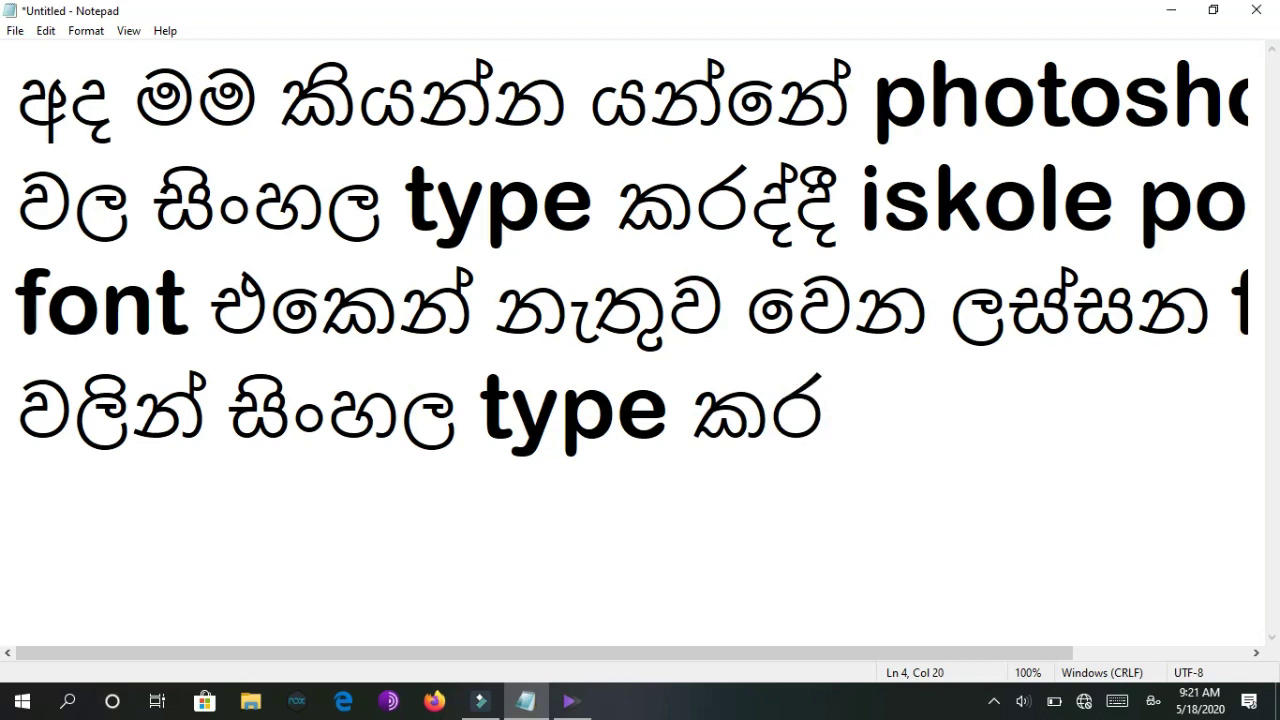
pyautogui.write('ne')
pyautogui.press('BackSpace')
pyautogui.press('BackSpace')
pyautogui.write('n')
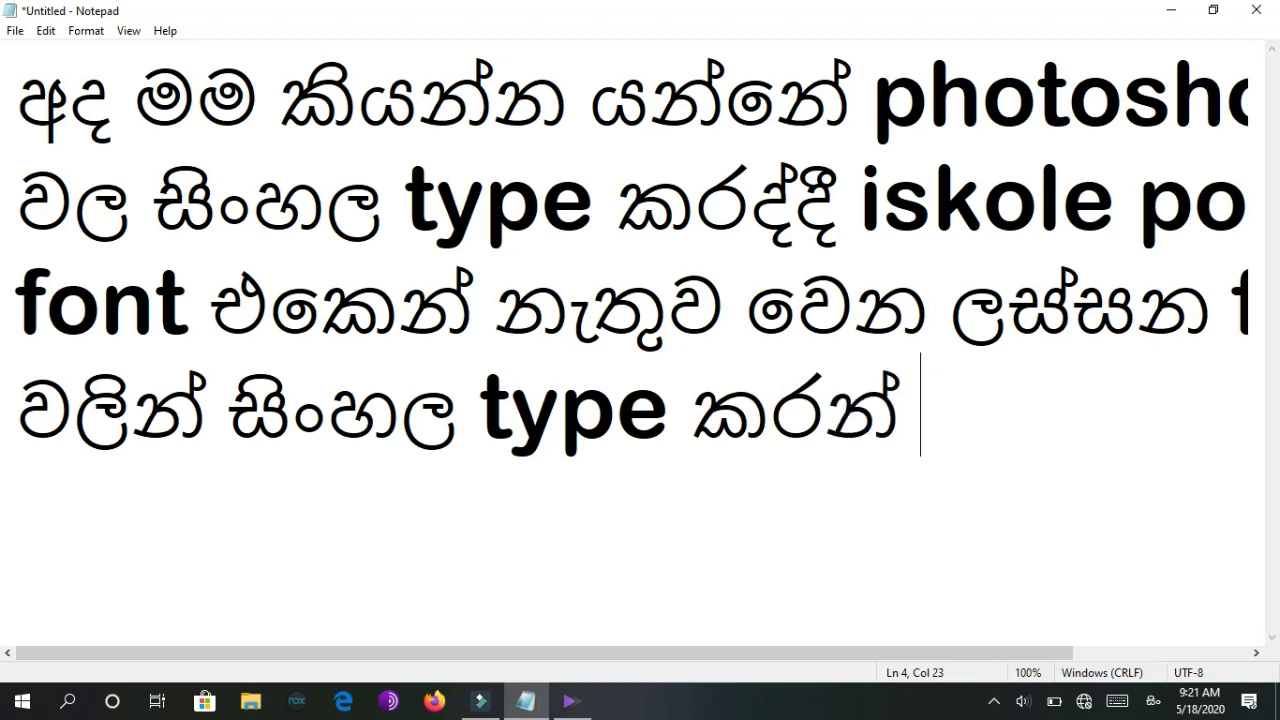
pyautogui.press('BackSpace')
pyautogui.write('nee')
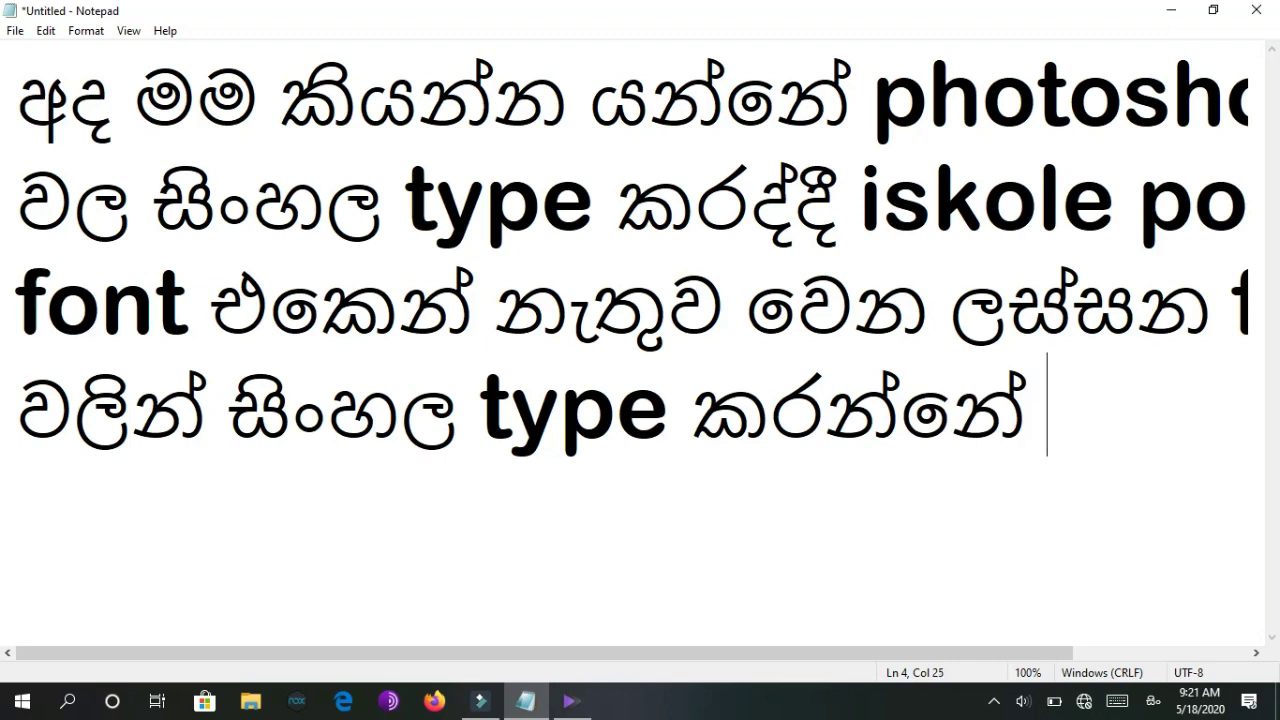
pyautogui.write(' kohomad')
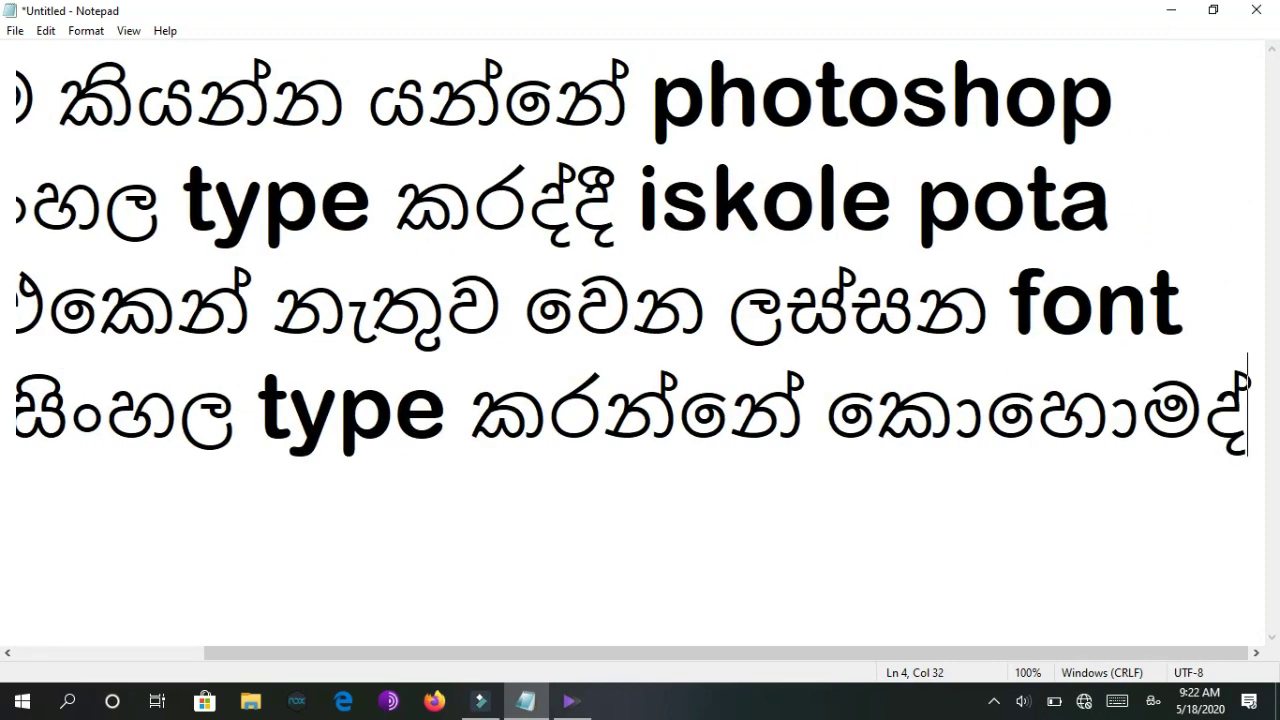
pyautogui.write('a kiyal')
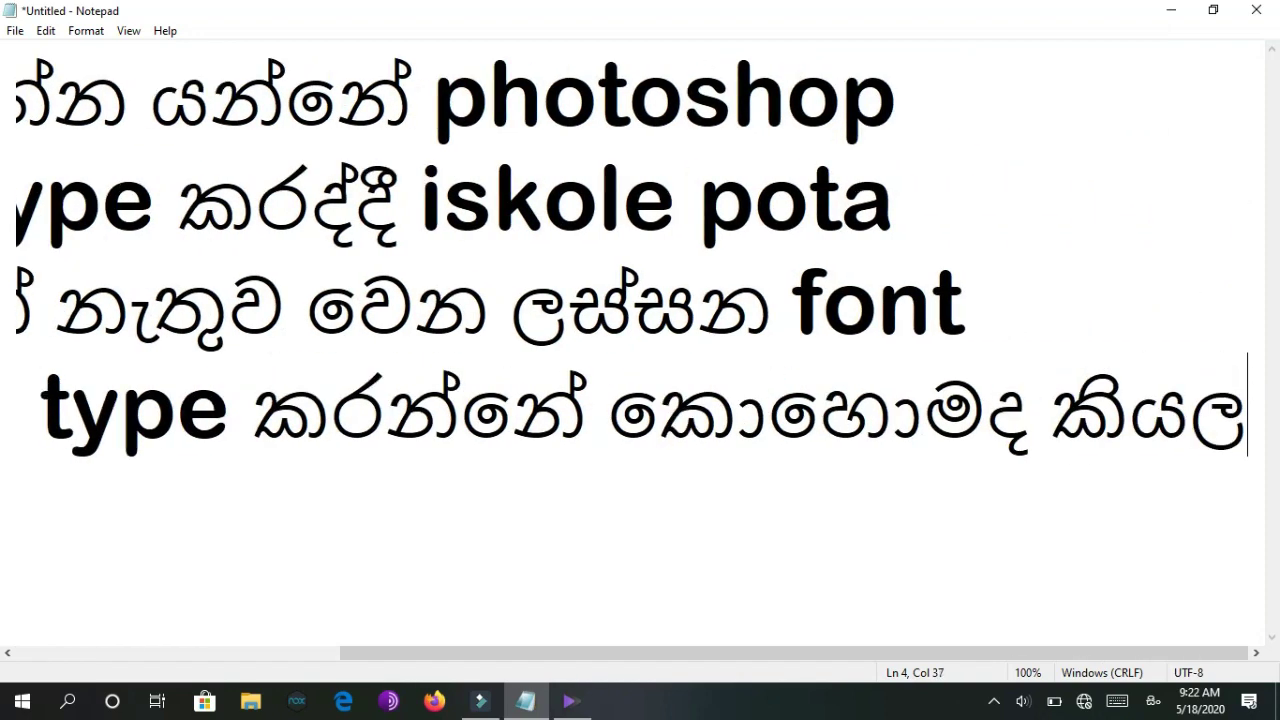
pyautogui.write('a kiyanna')
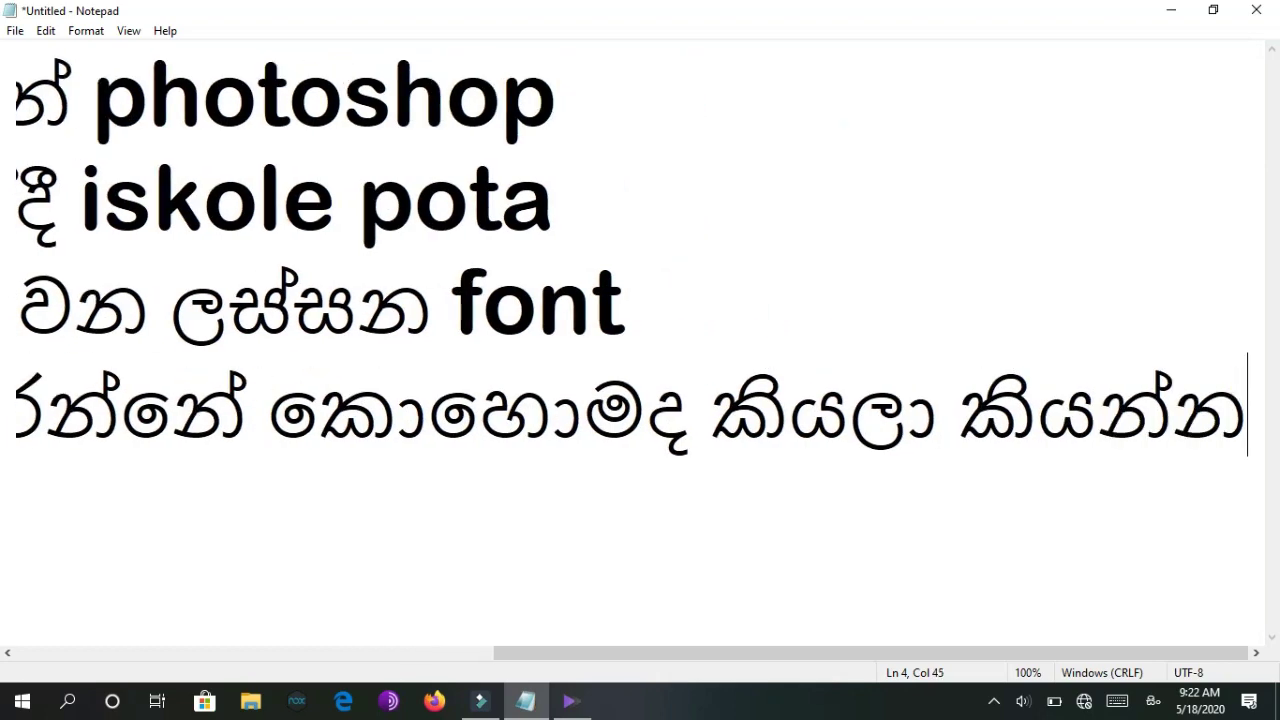
pyautogui.press('Return')
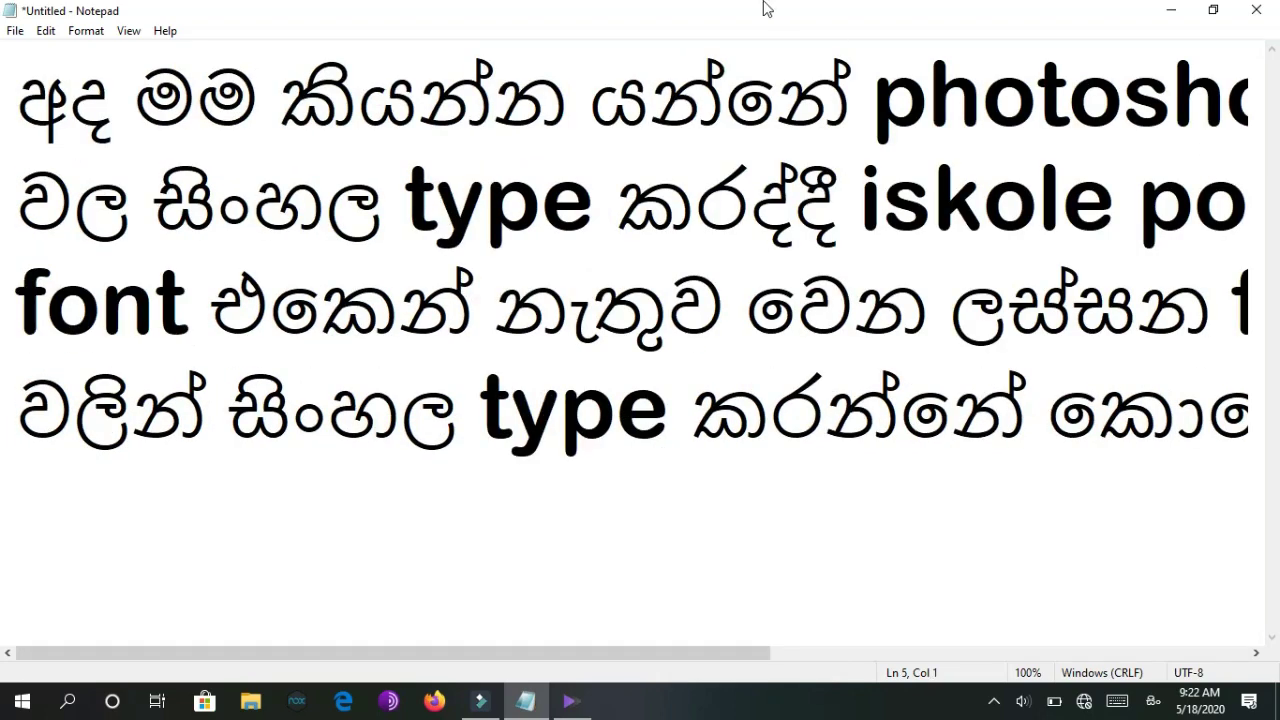
pyautogui.click(485, 200)
# Set the Notepad font size to 28.
pyautogui.click(86, 30)
pyautogui.click(95, 74)
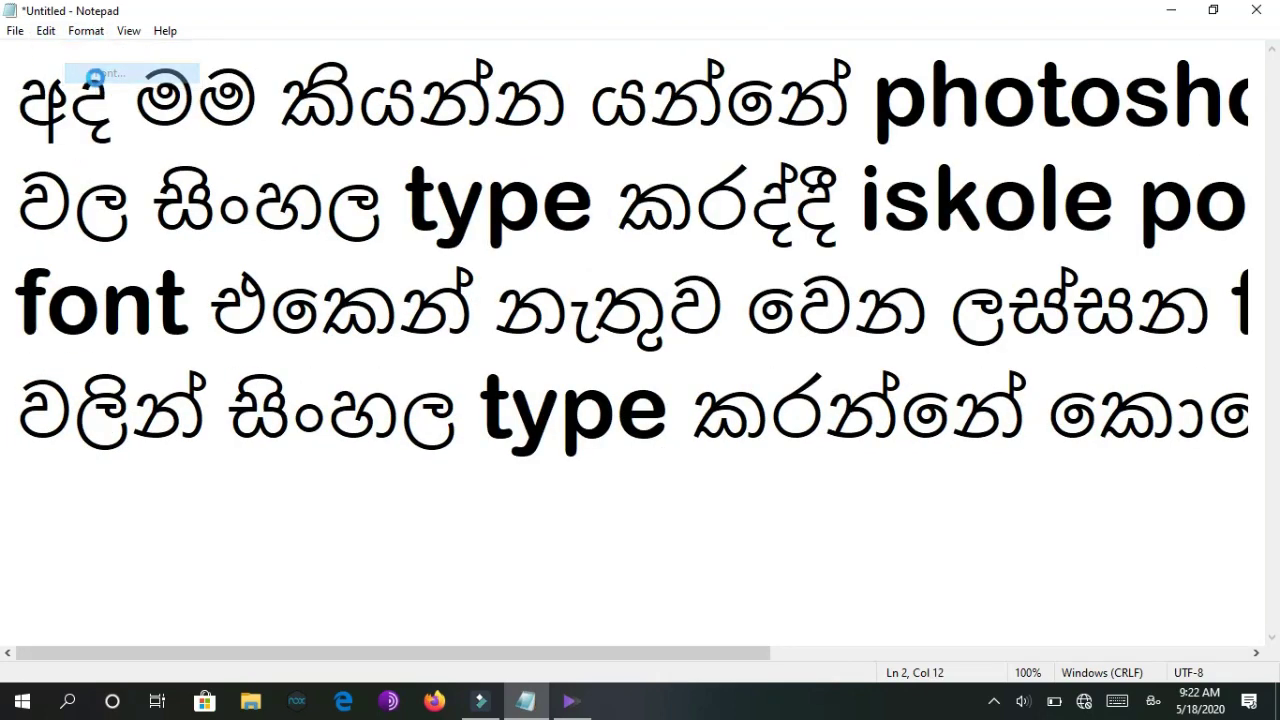
pyautogui.click(362, 263)
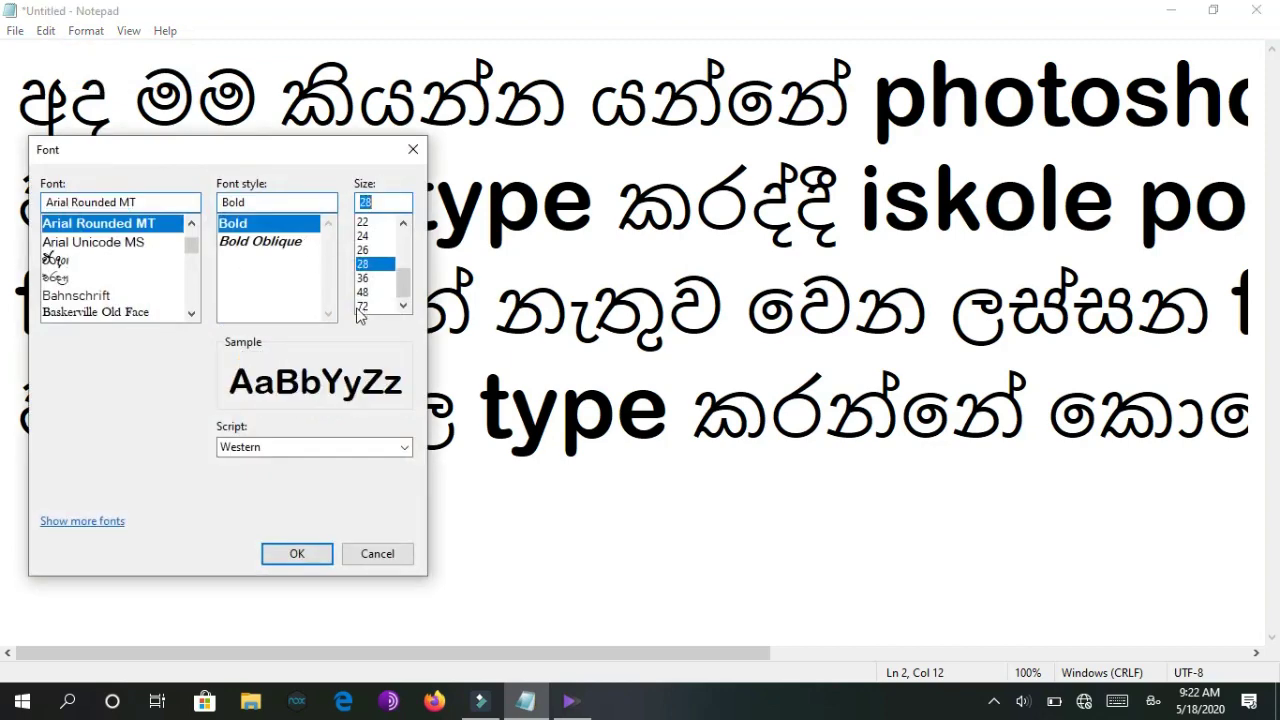
pyautogui.click(362, 305)
pyautogui.click(303, 553)
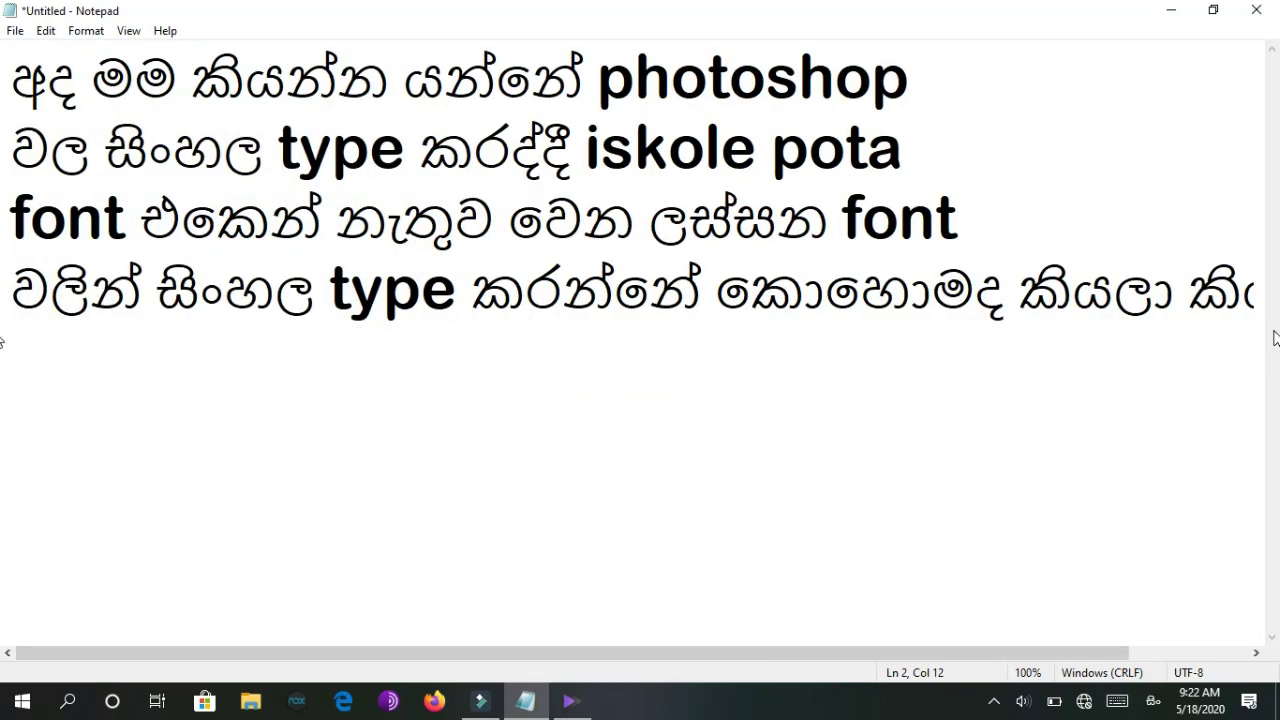
# Move 'කියන්න' onto its own line without a leading space.
pyautogui.click(1182, 296)
pyautogui.press('Return')
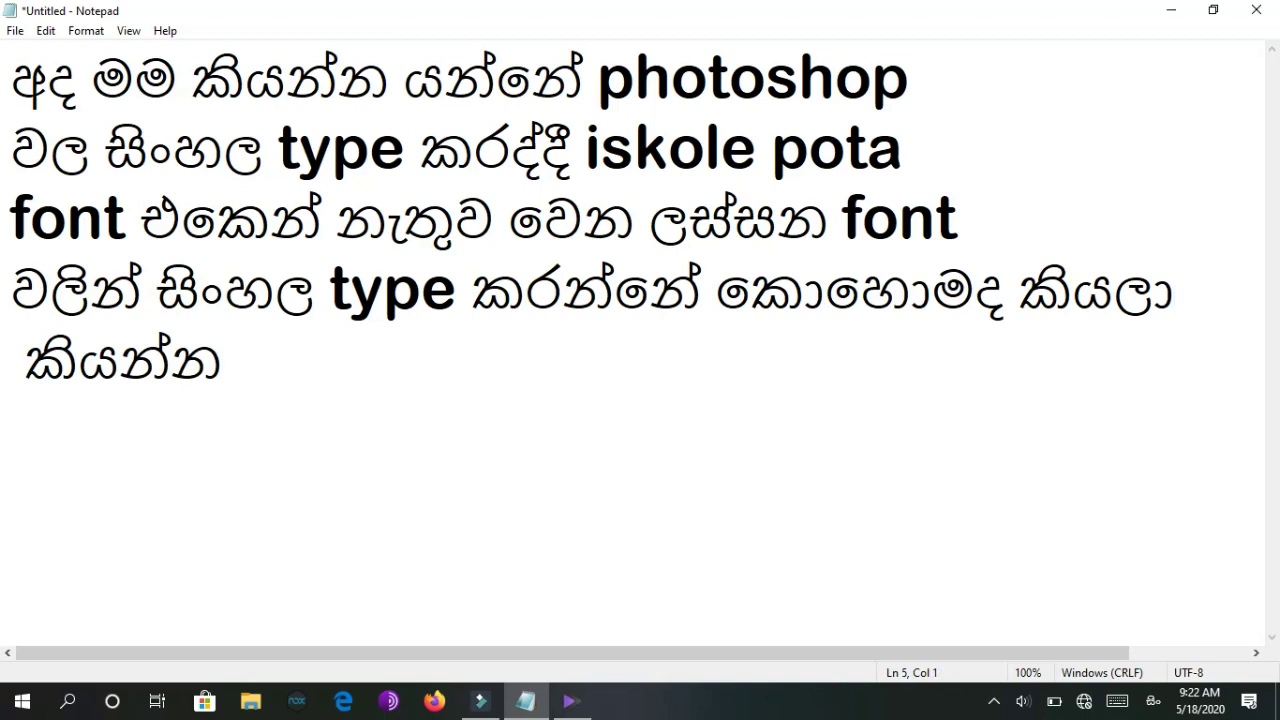
pyautogui.press('Delete')
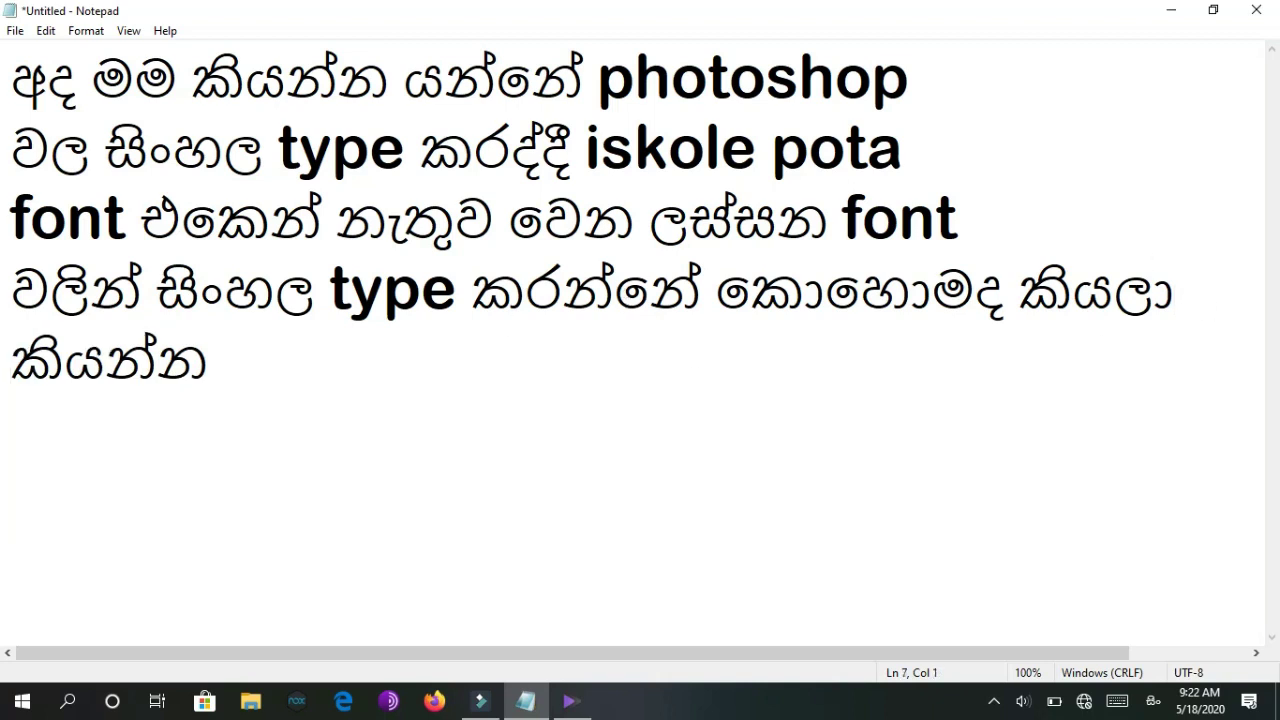
# Type the line 'මම සිංහල type කරන්නේ හෙලකුරු වලින්', fixing typos.
pyautogui.write('ම්ේක්')
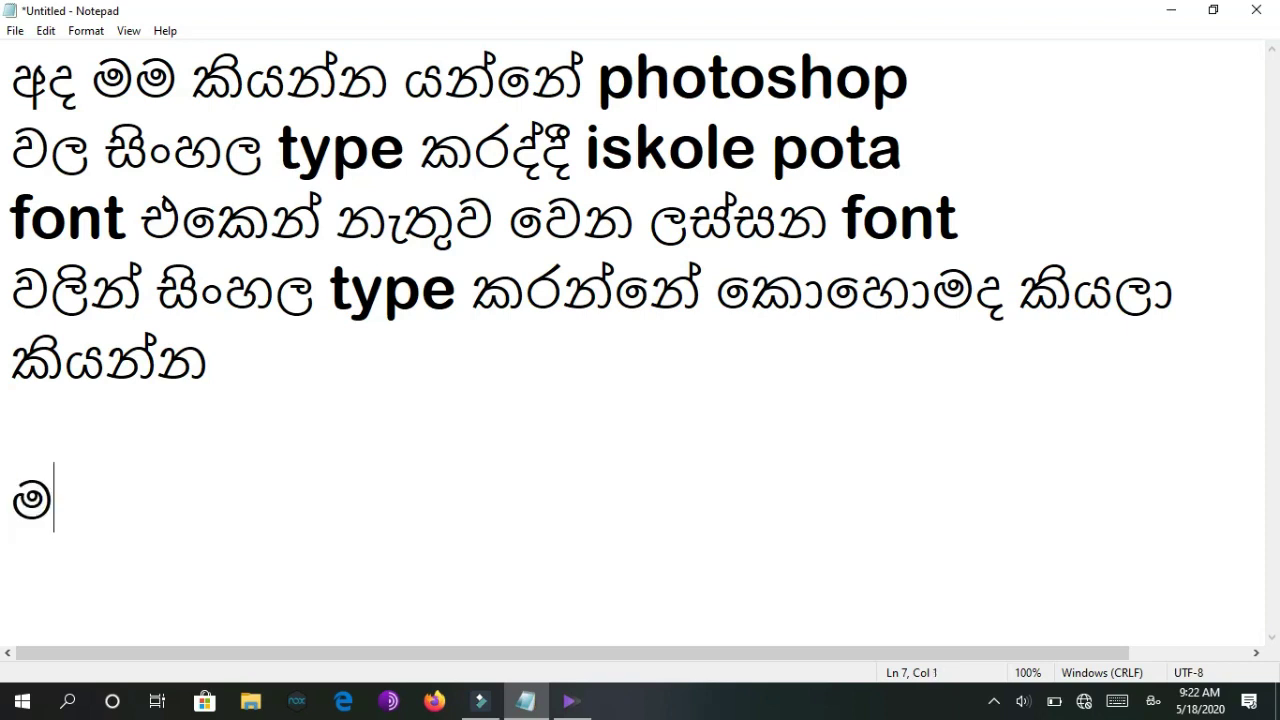
pyautogui.press('BackSpace')
pyautogui.press('BackSpace')
pyautogui.press('BackSpace')
pyautogui.press('BackSpace')
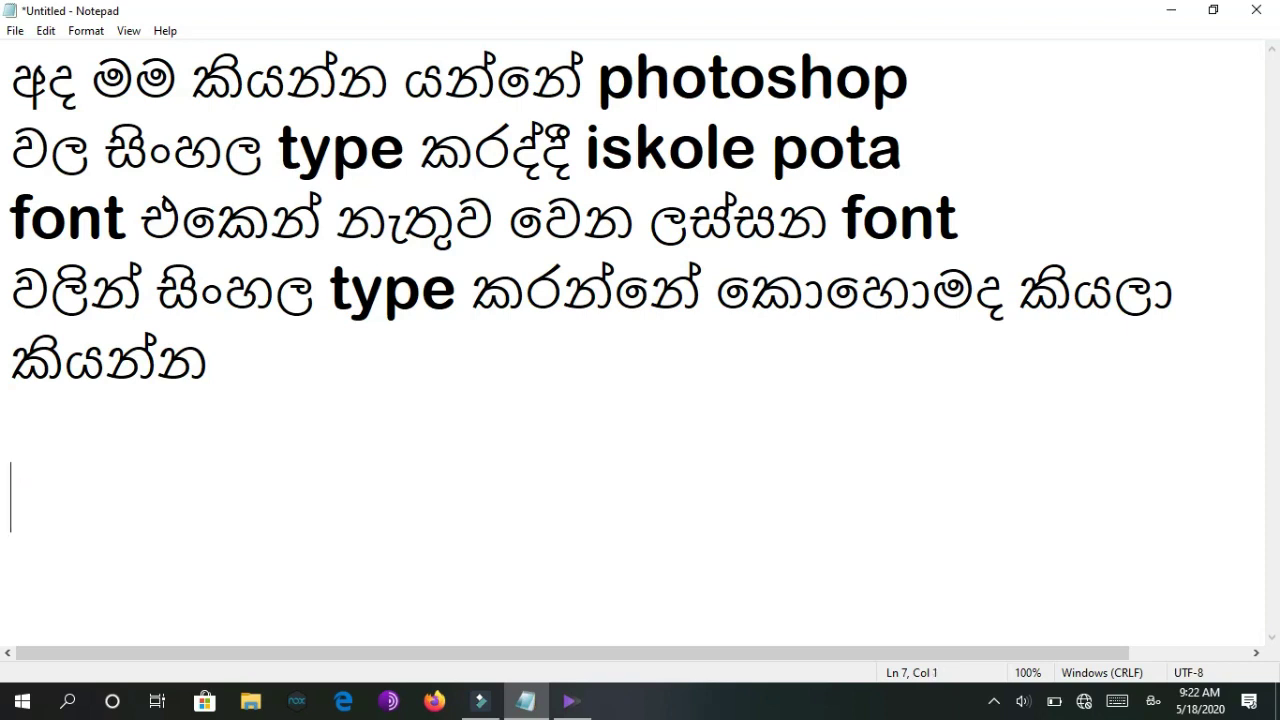
pyautogui.write('මම සිංහල')
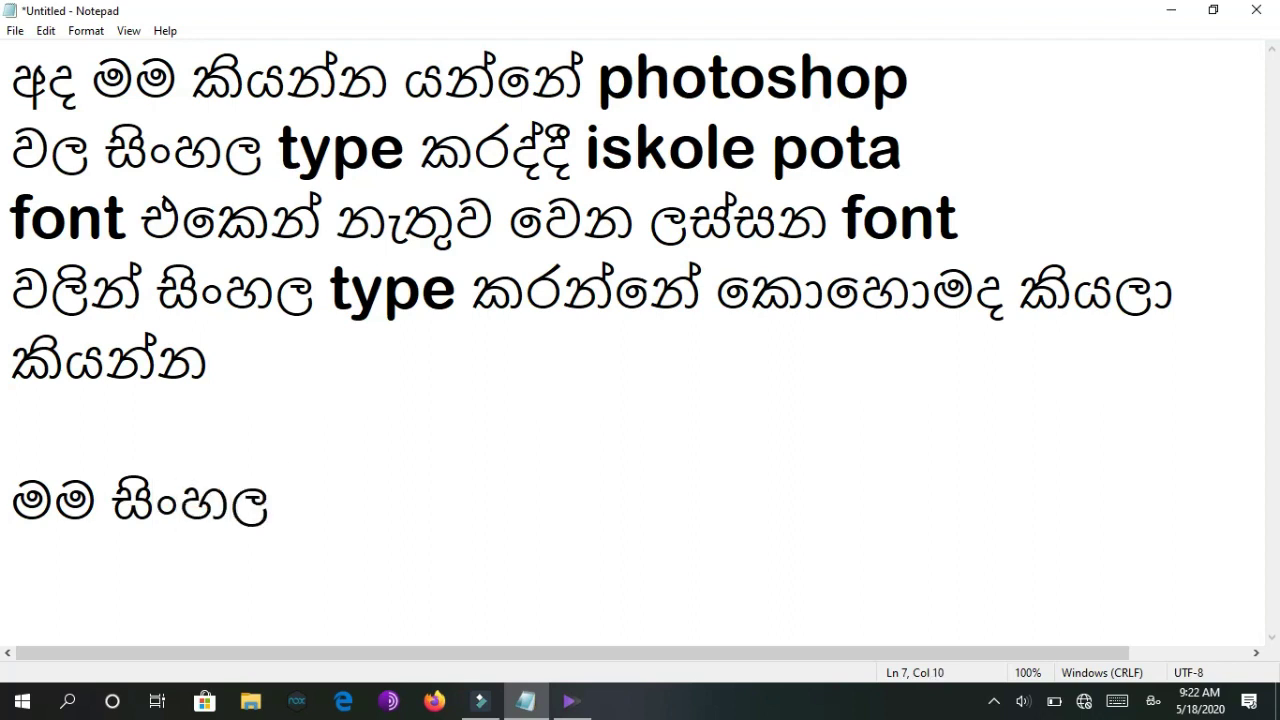
pyautogui.press('super+space')
pyautogui.write('type')
pyautogui.press('super+space')
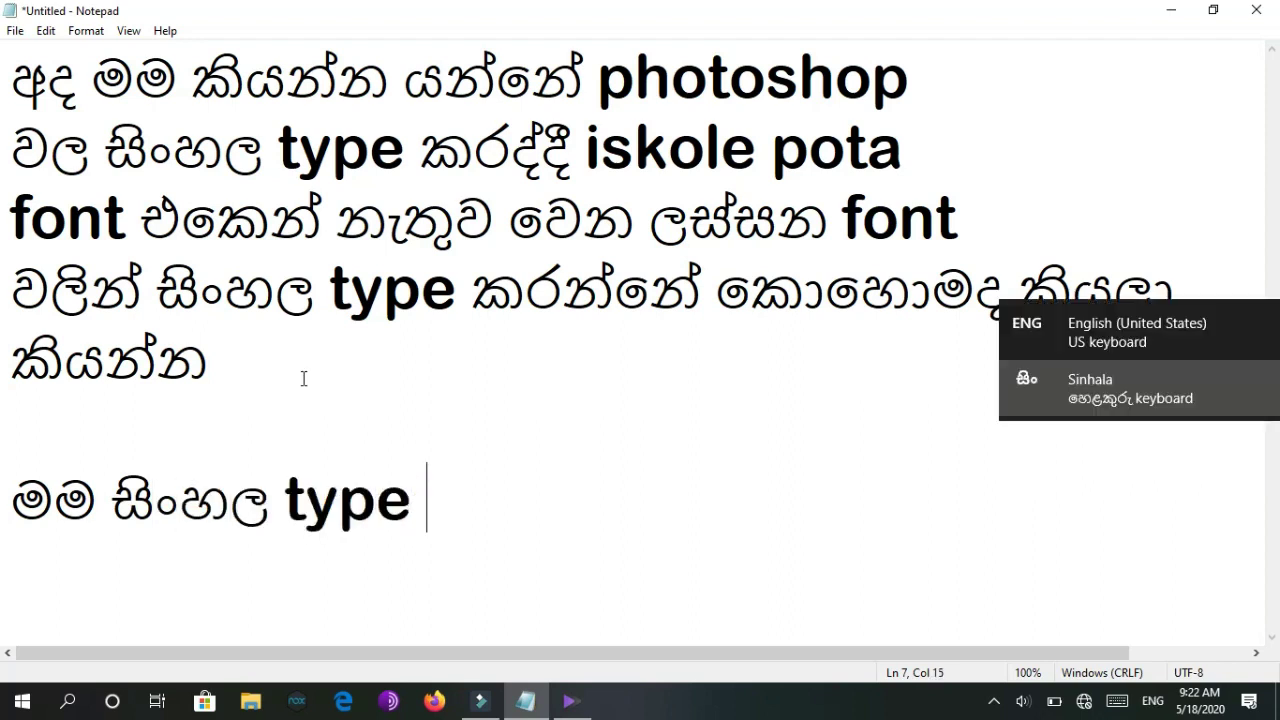
pyautogui.write('කරන්නේ')
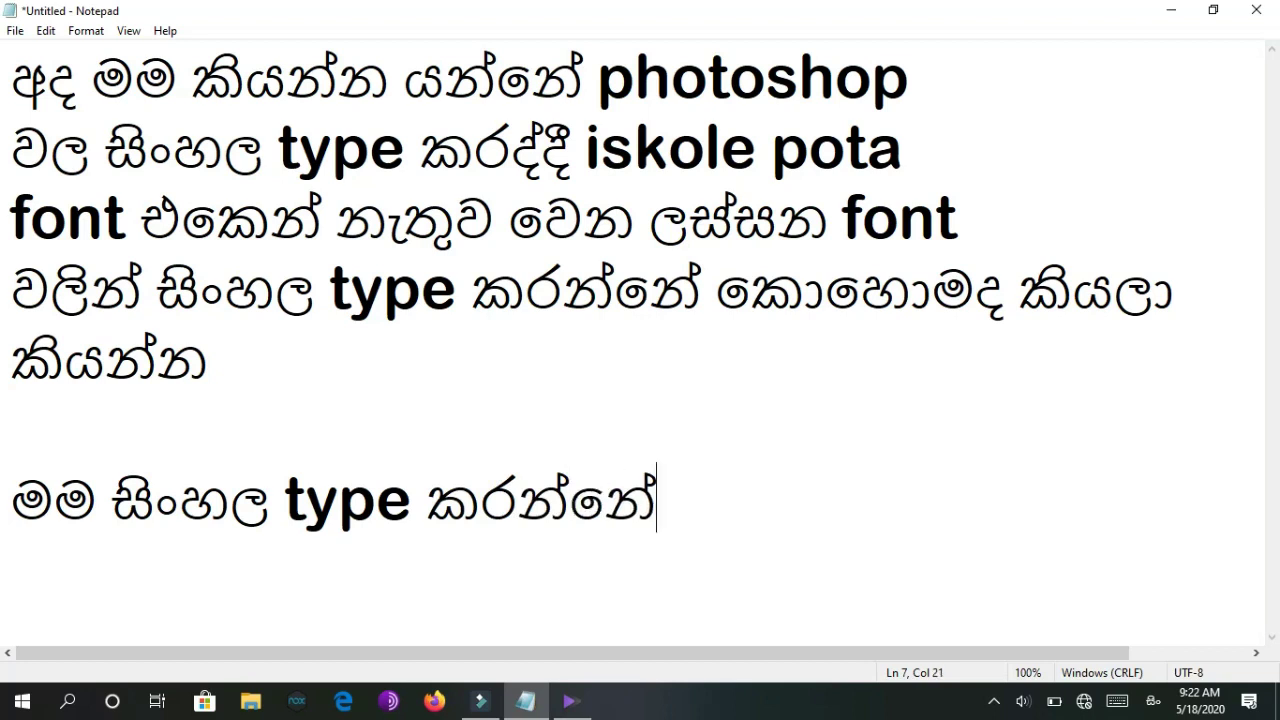
pyautogui.write(' හෙලකුරු')
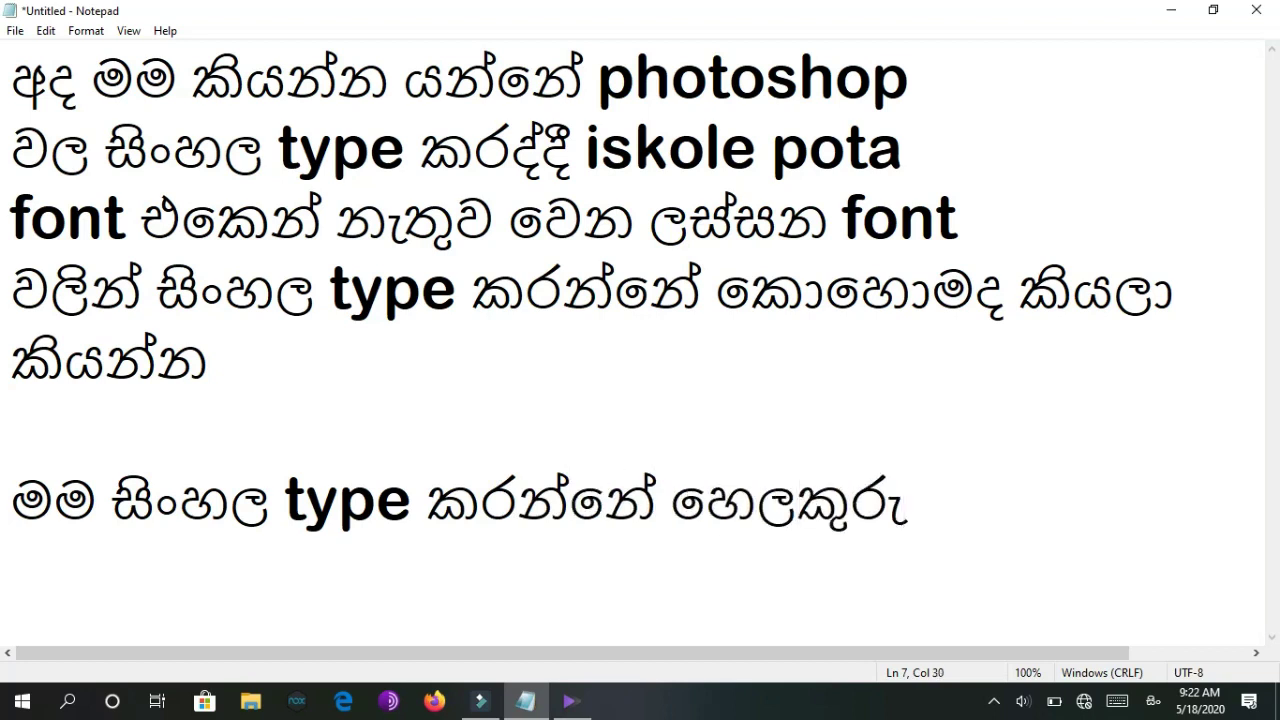
pyautogui.press('super+space')
pyautogui.write('walin')
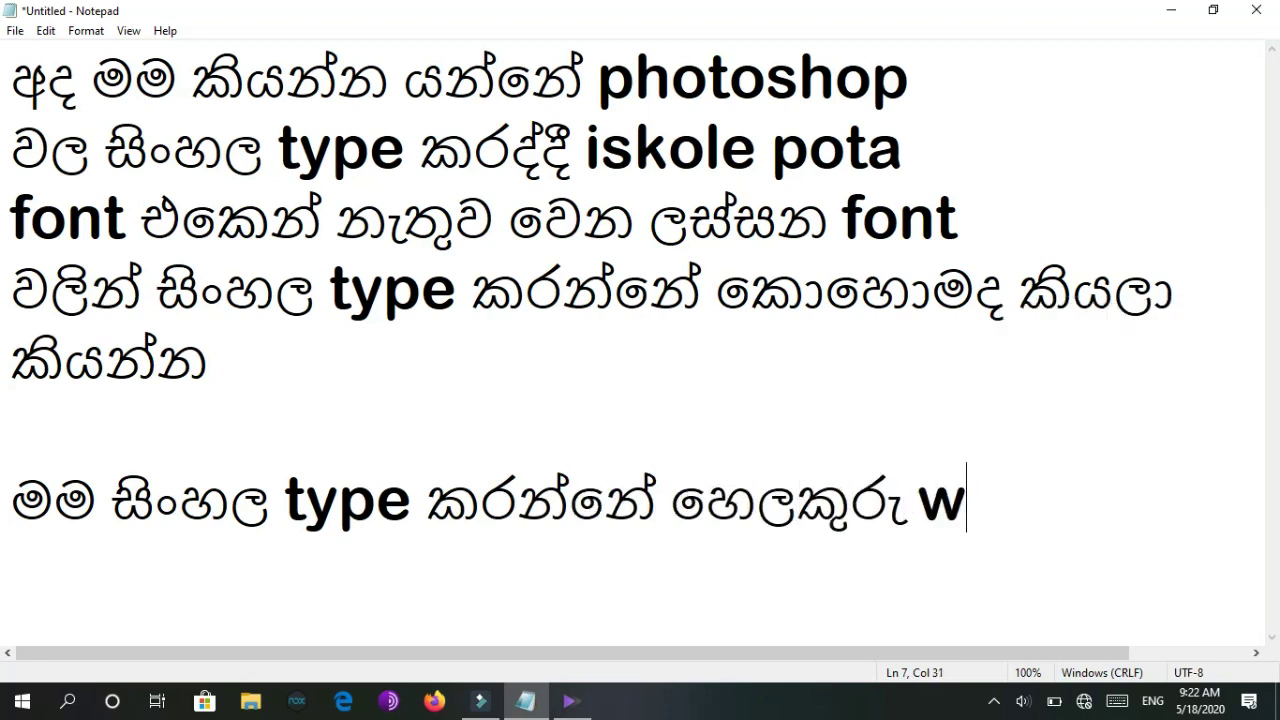
pyautogui.press('BackSpace')
pyautogui.press('BackSpace')
pyautogui.press('BackSpace')
pyautogui.press('BackSpace')
pyautogui.press('BackSpace')
pyautogui.press('super+space')
pyautogui.write('වලින්')
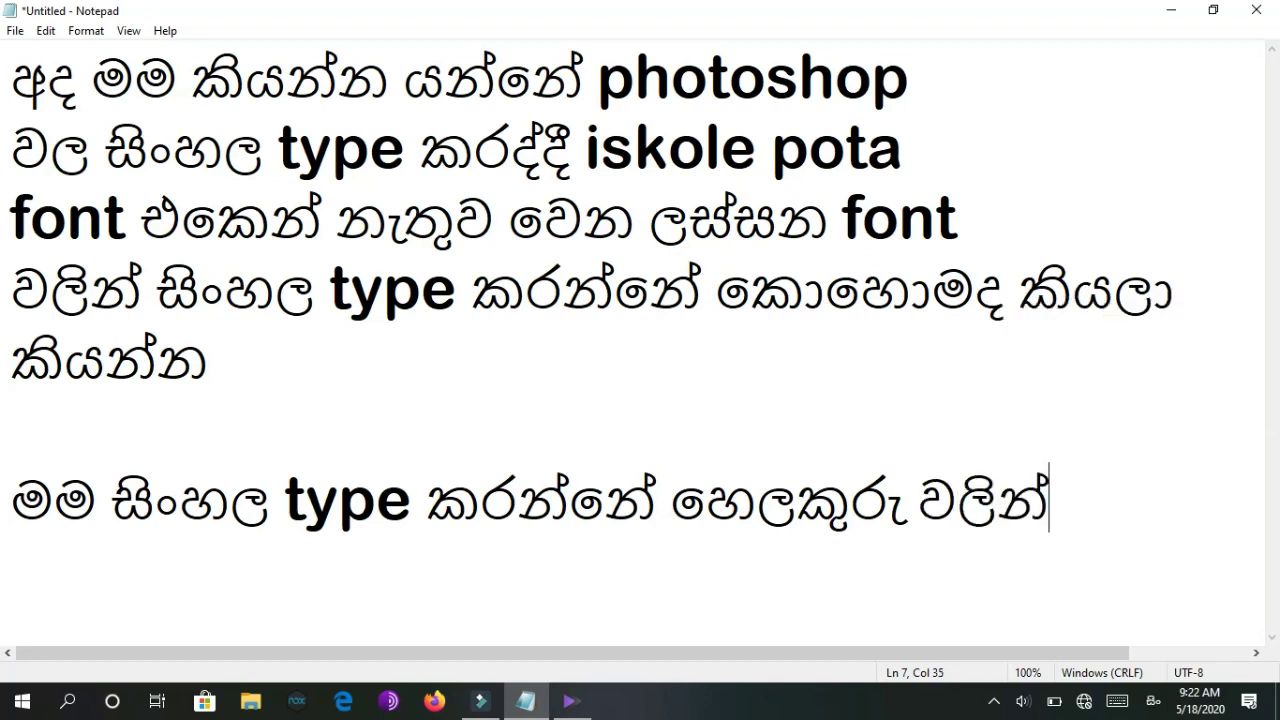
pyautogui.press('Return')
# Add the line 'ඒකේ default font එක iskole pota කියන එක' and a blank line.
pyautogui.write('ඒකේ')
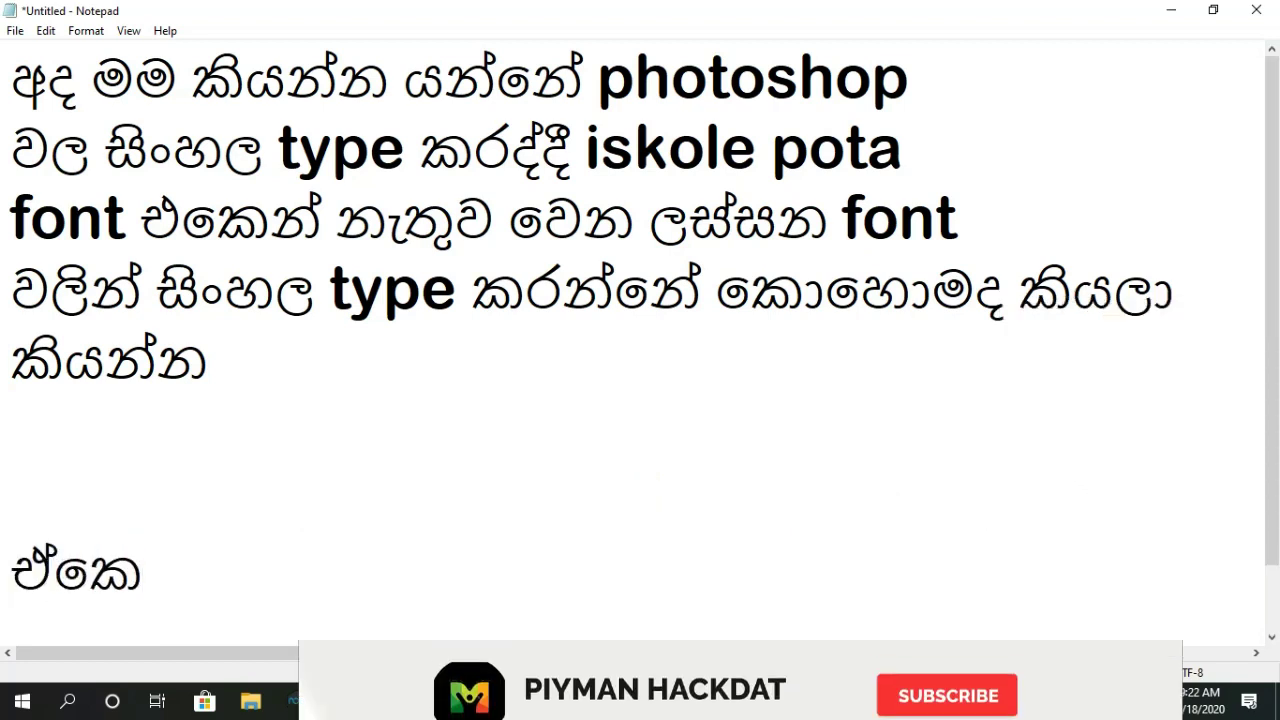
pyautogui.press('super+space')
pyautogui.write('defa')
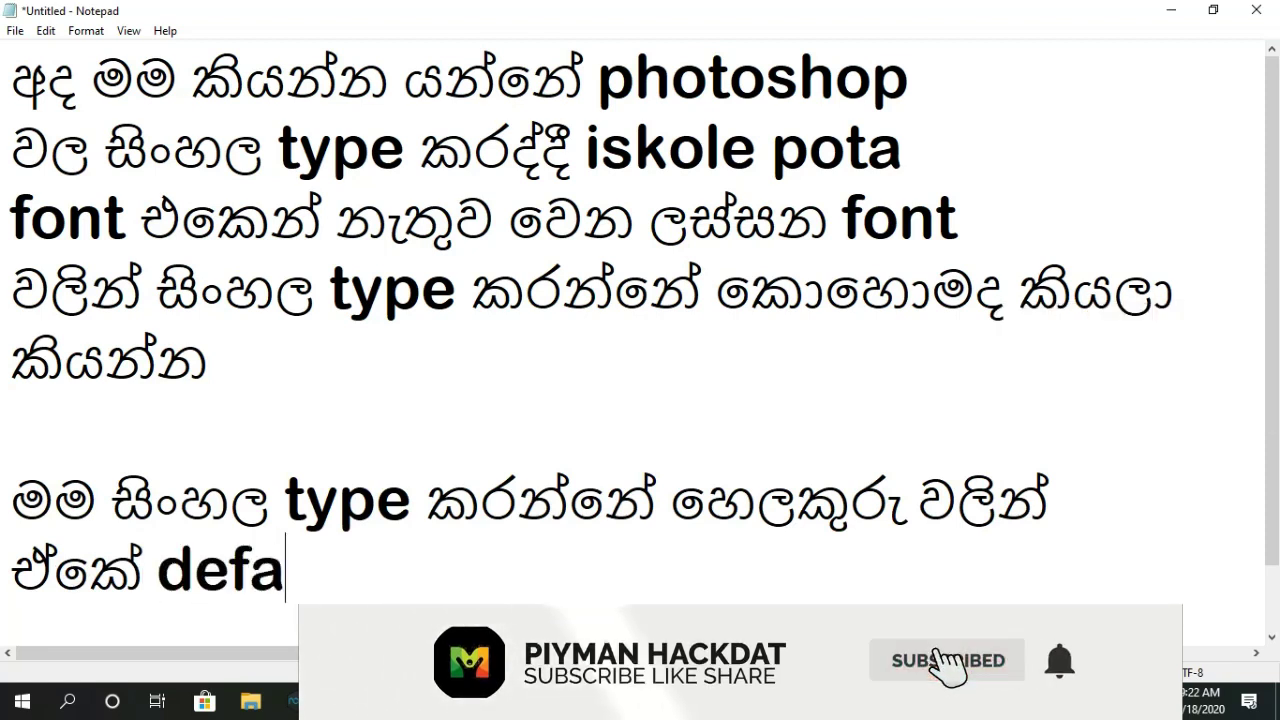
pyautogui.write('ult fone')
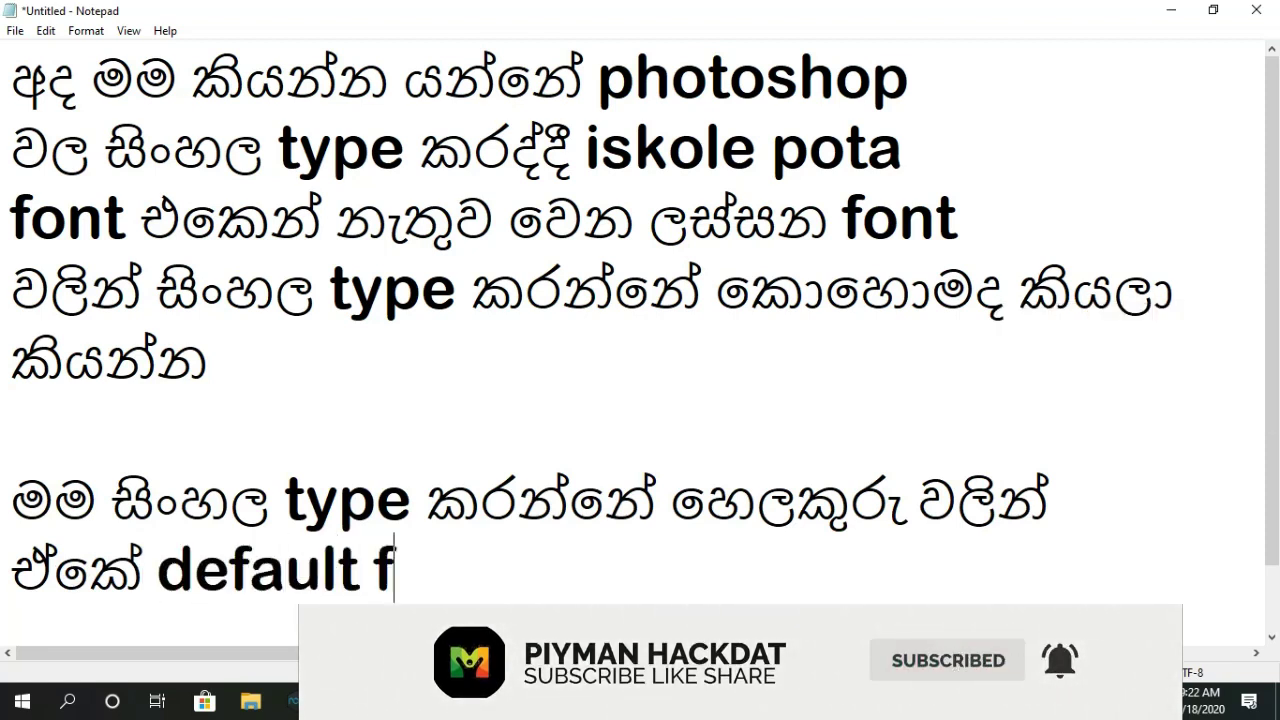
pyautogui.press('BackSpace')
pyautogui.press('BackSpace')
pyautogui.write('t')
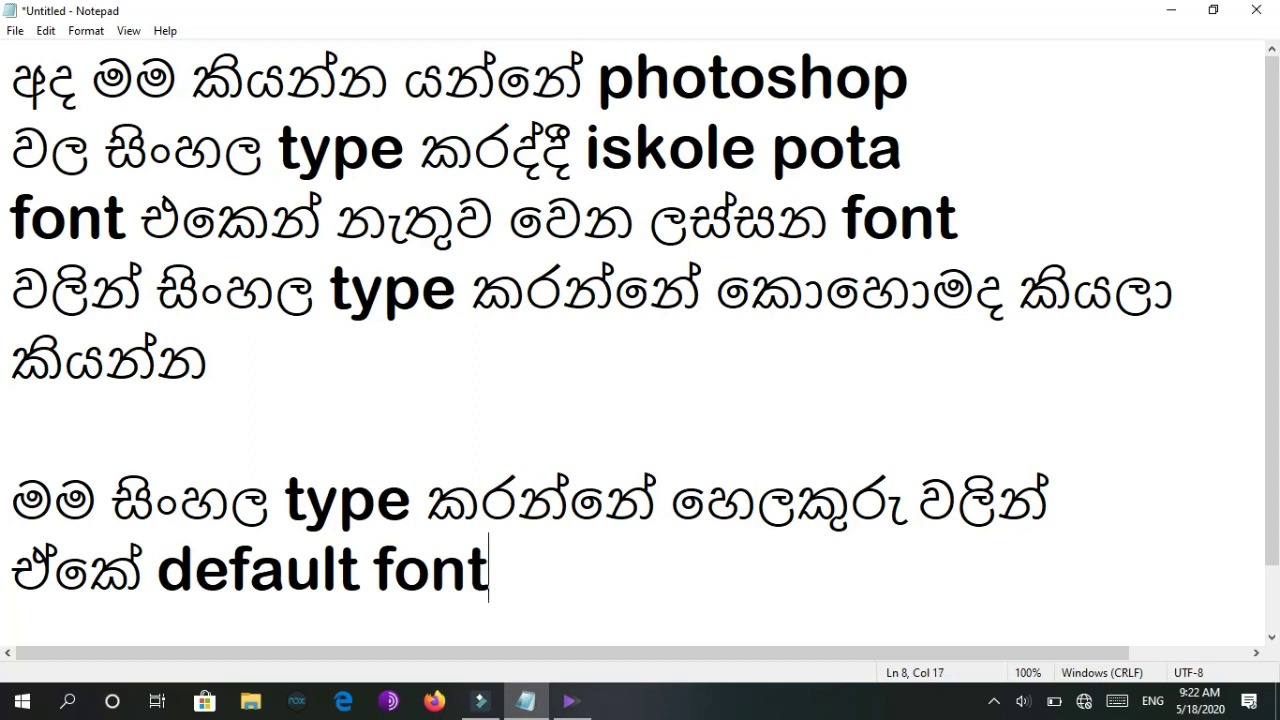
pyautogui.press('super+space')
pyautogui.write('එක ')
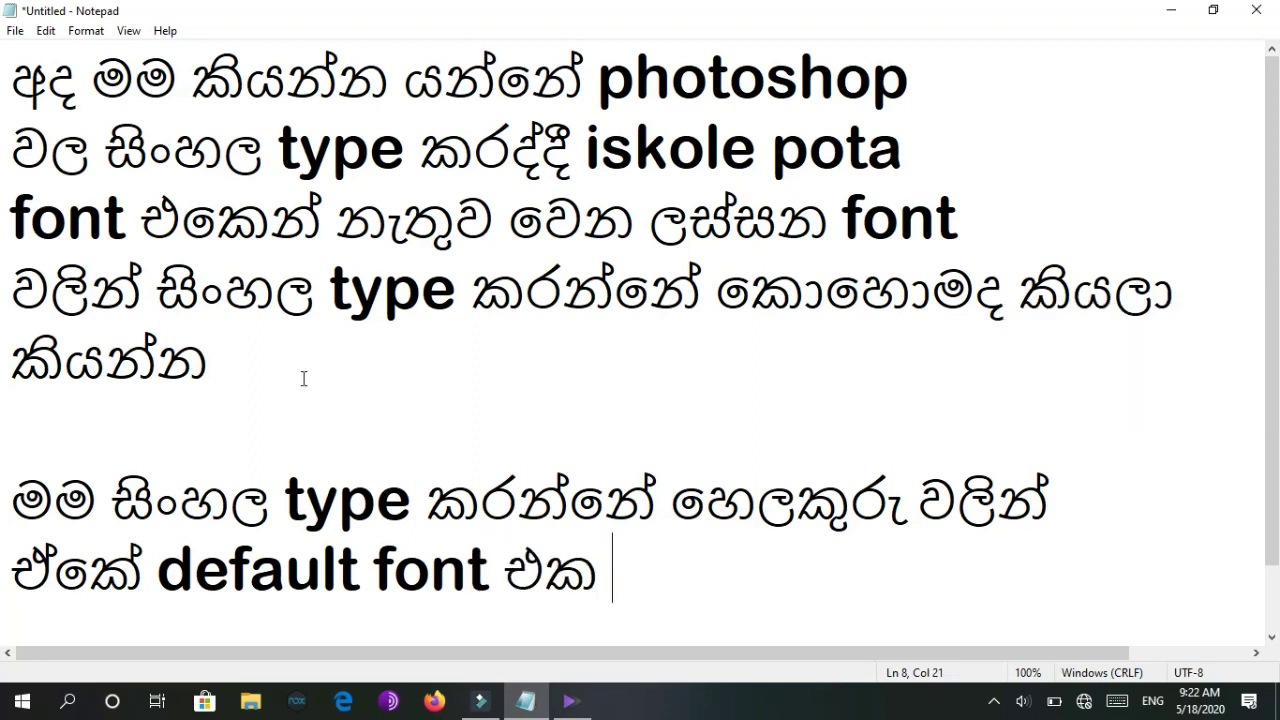
pyautogui.write('iskole pota')
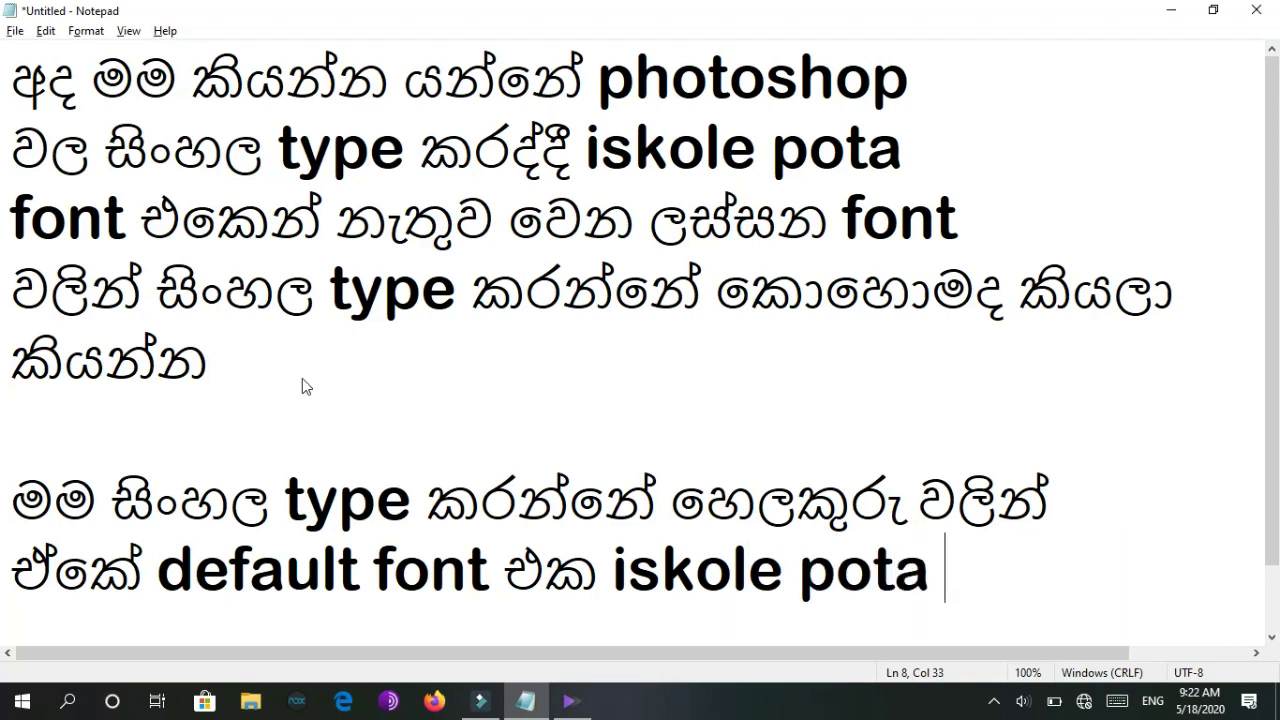
pyautogui.hotkey('alt', 'space')
pyautogui.press('Escape')
pyautogui.press('super+space')
pyautogui.write('කිය්න එක')
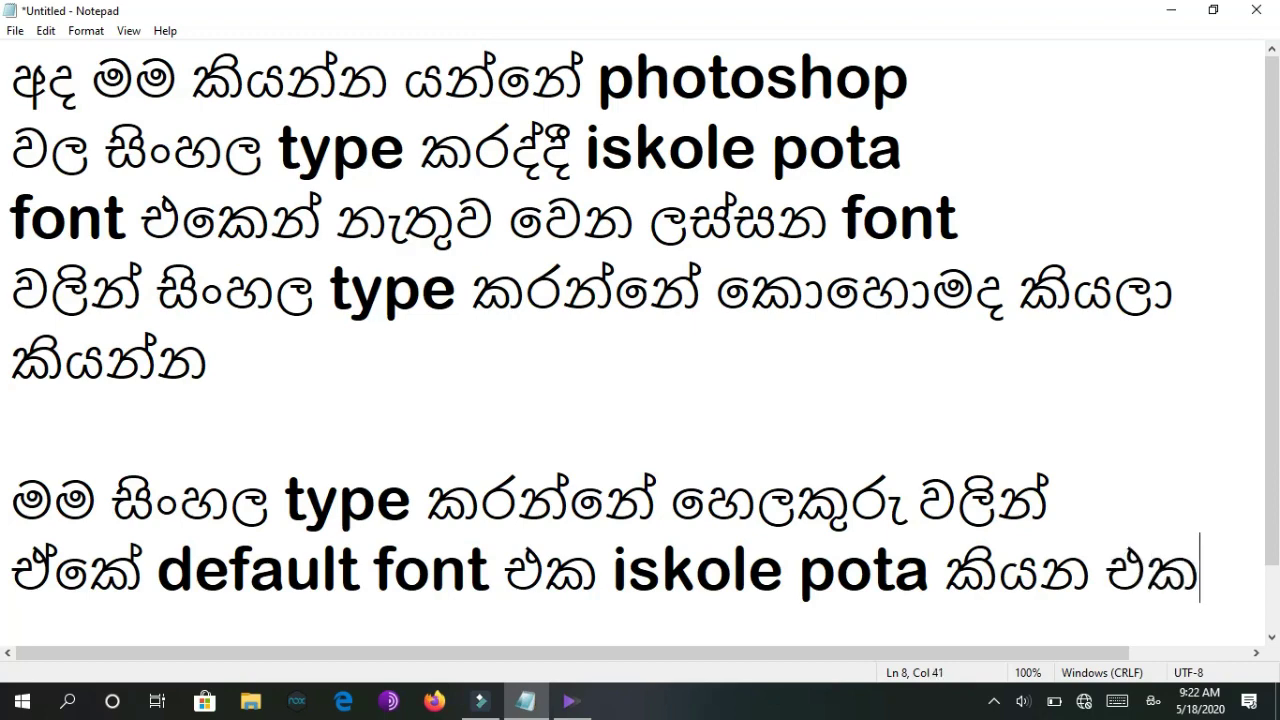
pyautogui.press('Return')
pyautogui.press('Return')
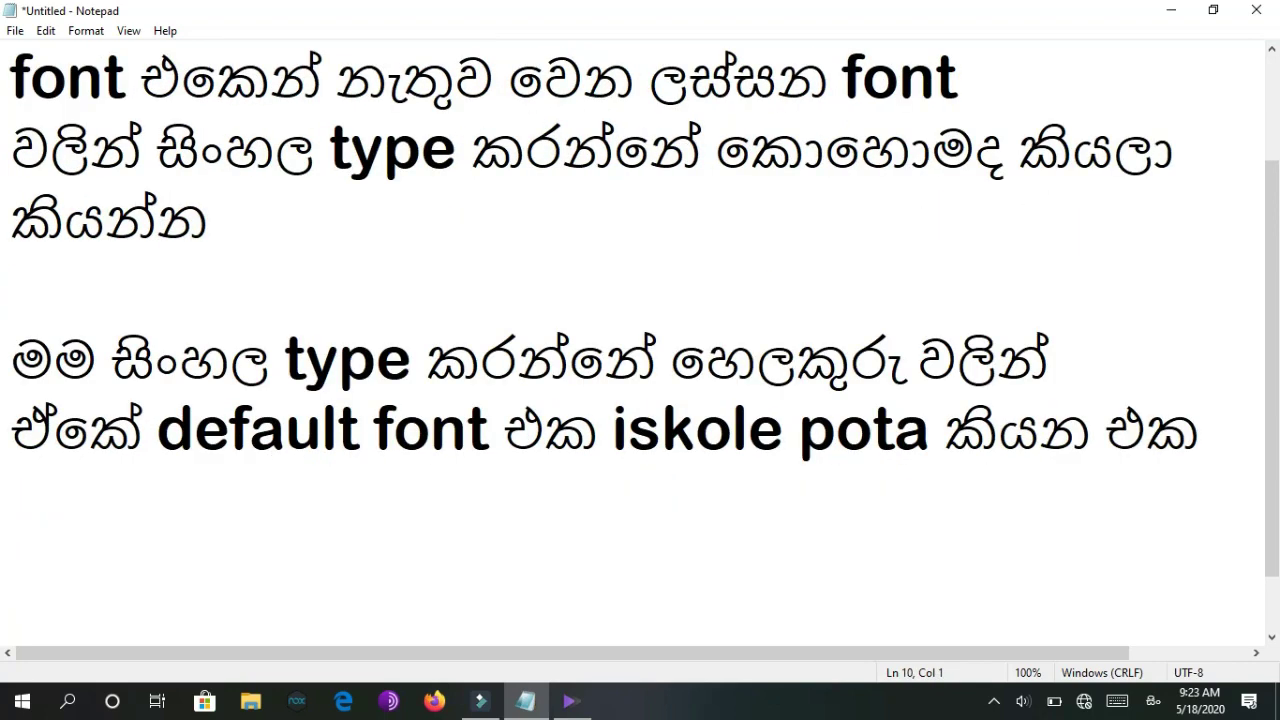
# Type 'මේකට මම වෙන', correcting stray Sinhala letters.
pyautogui.write('මේ')
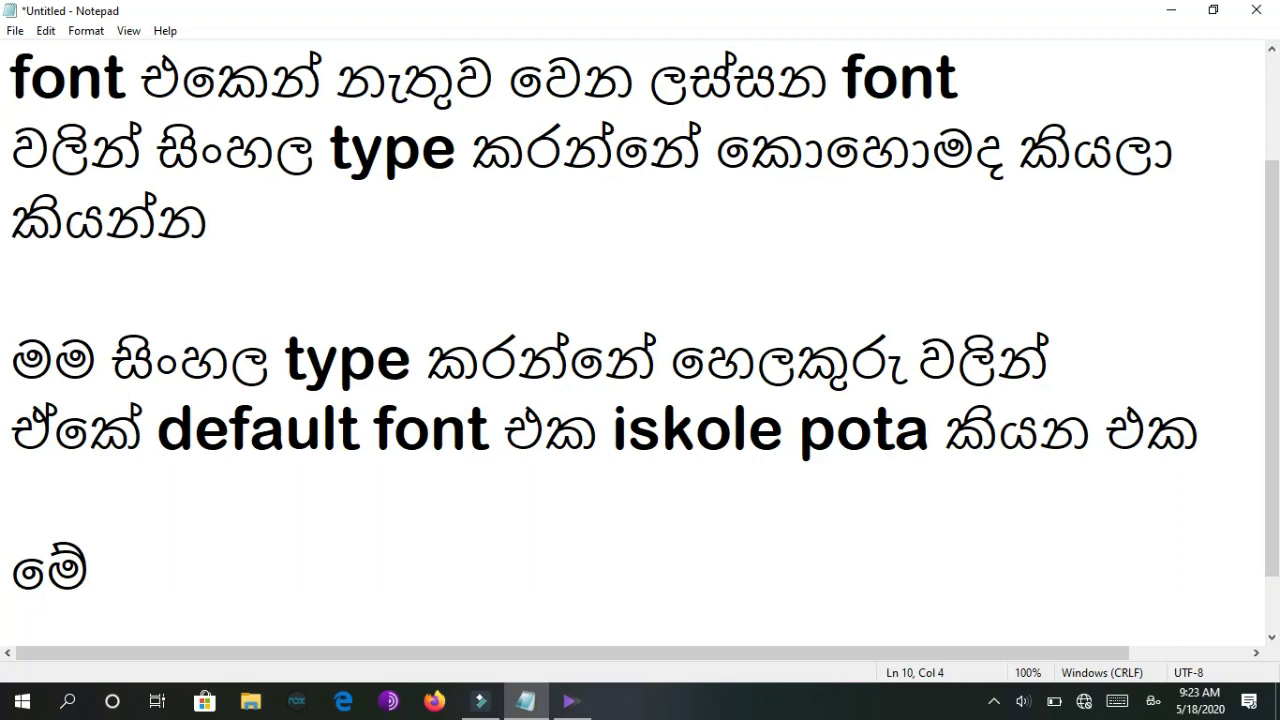
pyautogui.write('කට ')
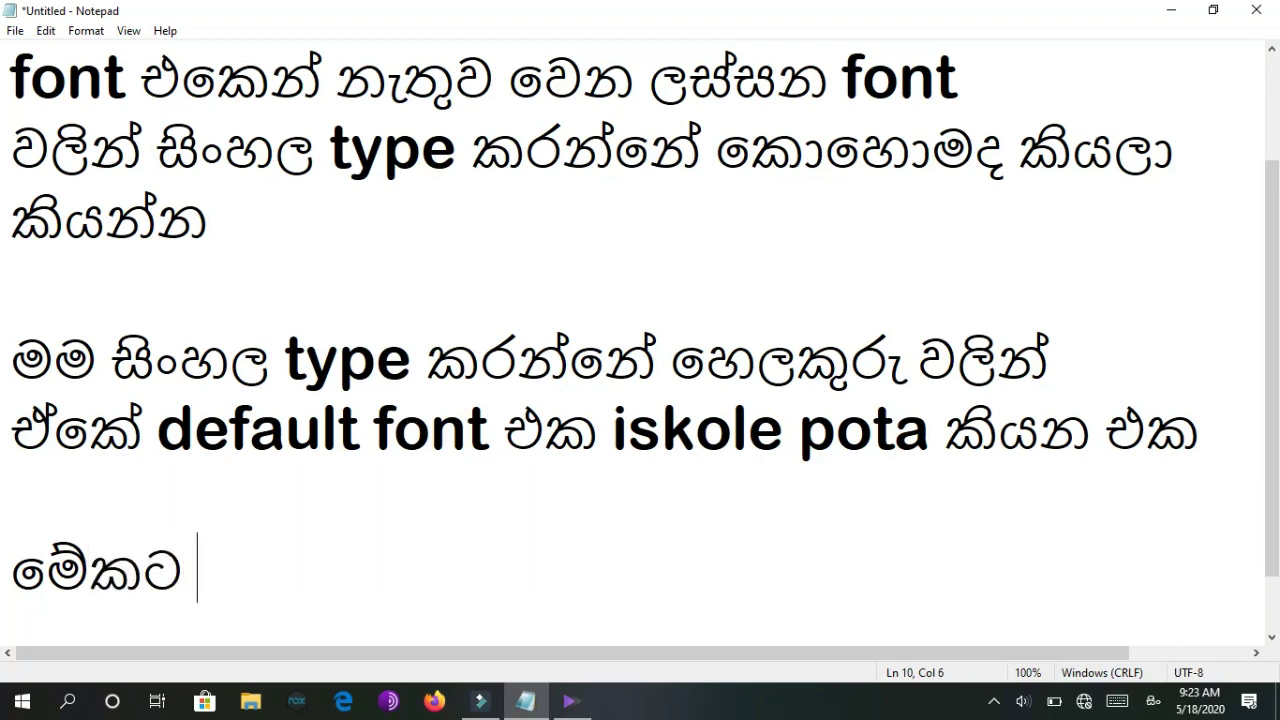
pyautogui.write('මම ')
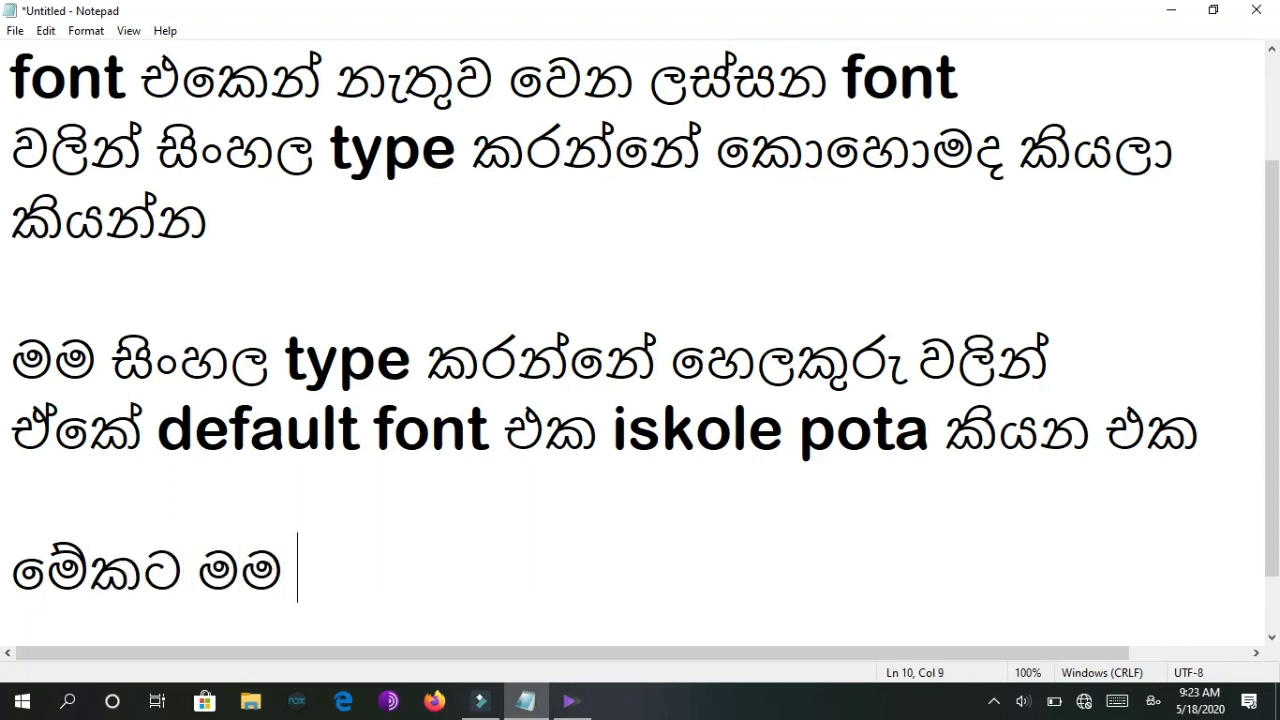
pyautogui.write('අ')
pyautogui.press('BackSpace')
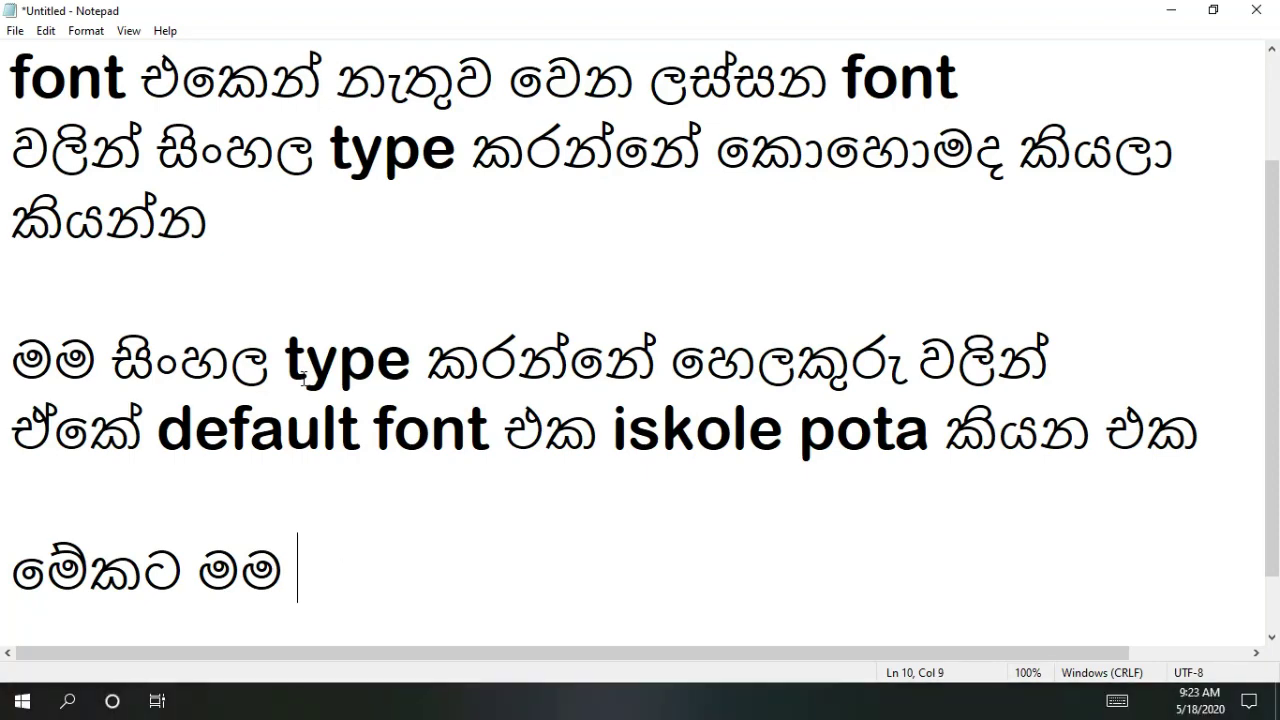
pyautogui.write('උන්')
pyautogui.press('BackSpace')
pyautogui.press('BackSpace')
pyautogui.press('BackSpace')
pyautogui.write('වෙන ')
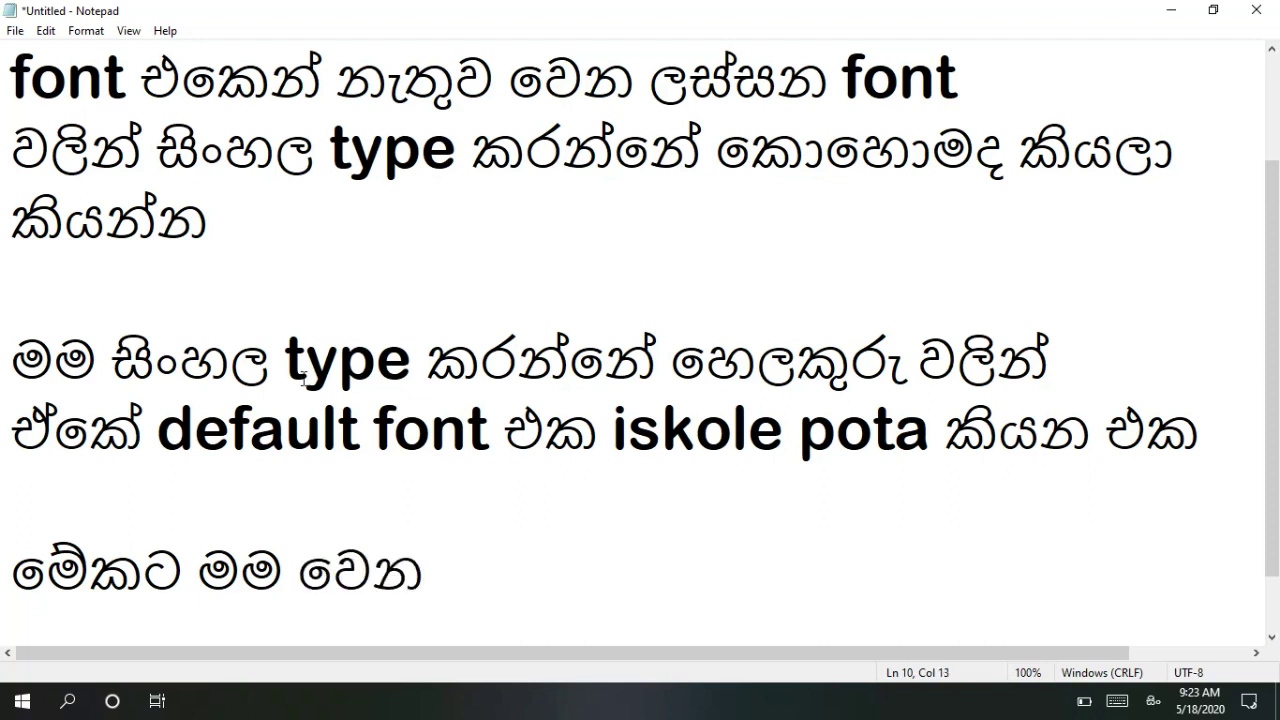
pyautogui.write('උන්')
pyautogui.press('BackSpace')
pyautogui.press('BackSpace')
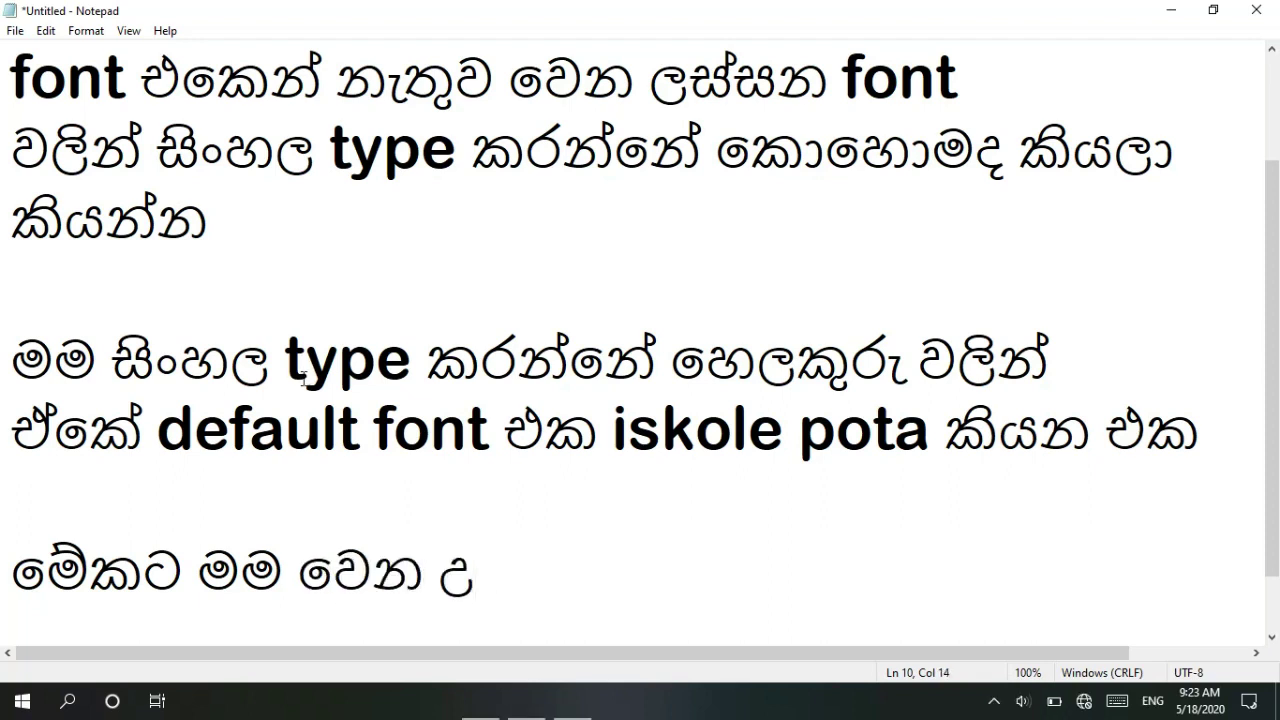
pyautogui.press('BackSpace')
# Continue with 'unicode sinhala font පාවිච්චි කරනවා' and leave a blank line.
pyautogui.hotkey('alt', 'shift')
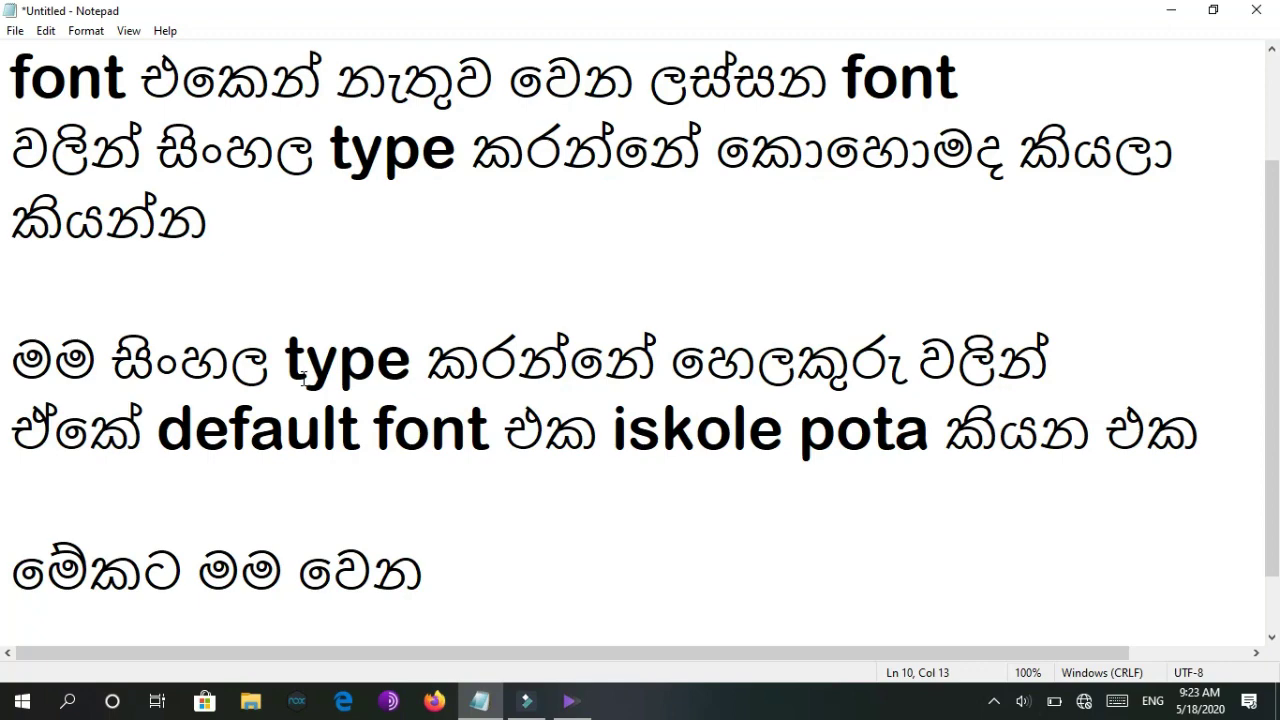
pyautogui.write('unicode')
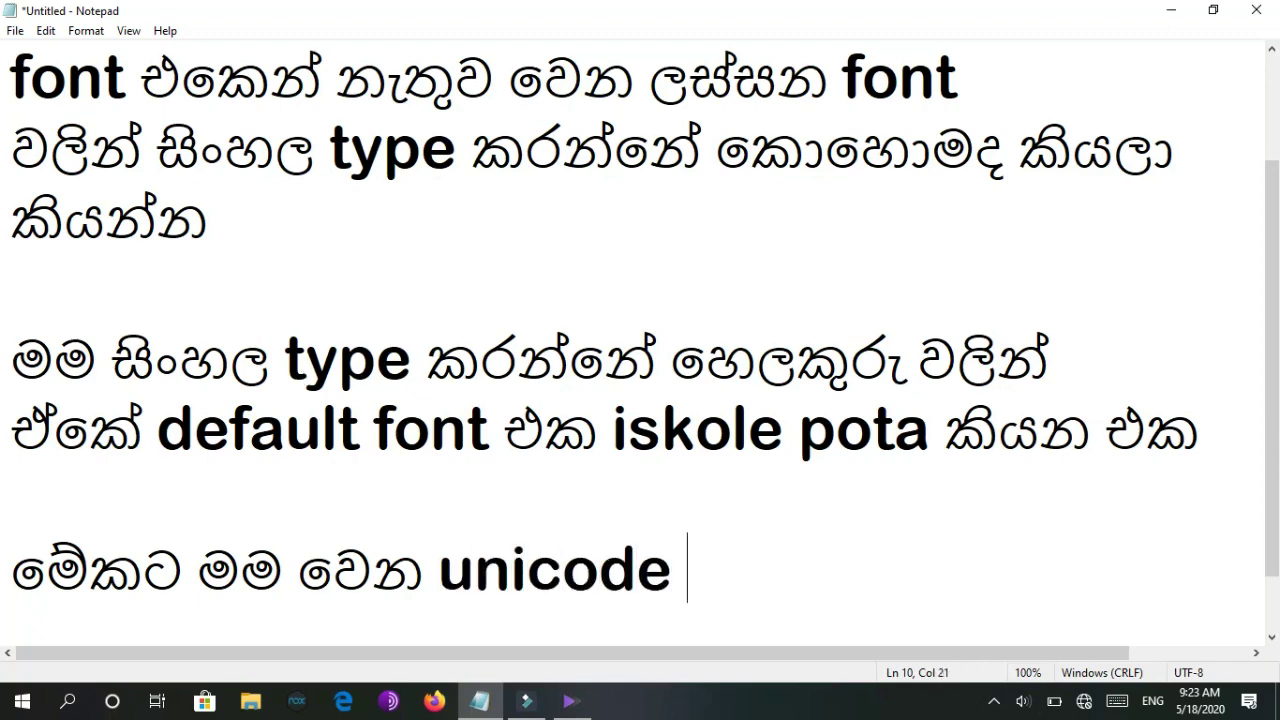
pyautogui.press('super')
pyautogui.write('fo')
pyautogui.press('Escape')
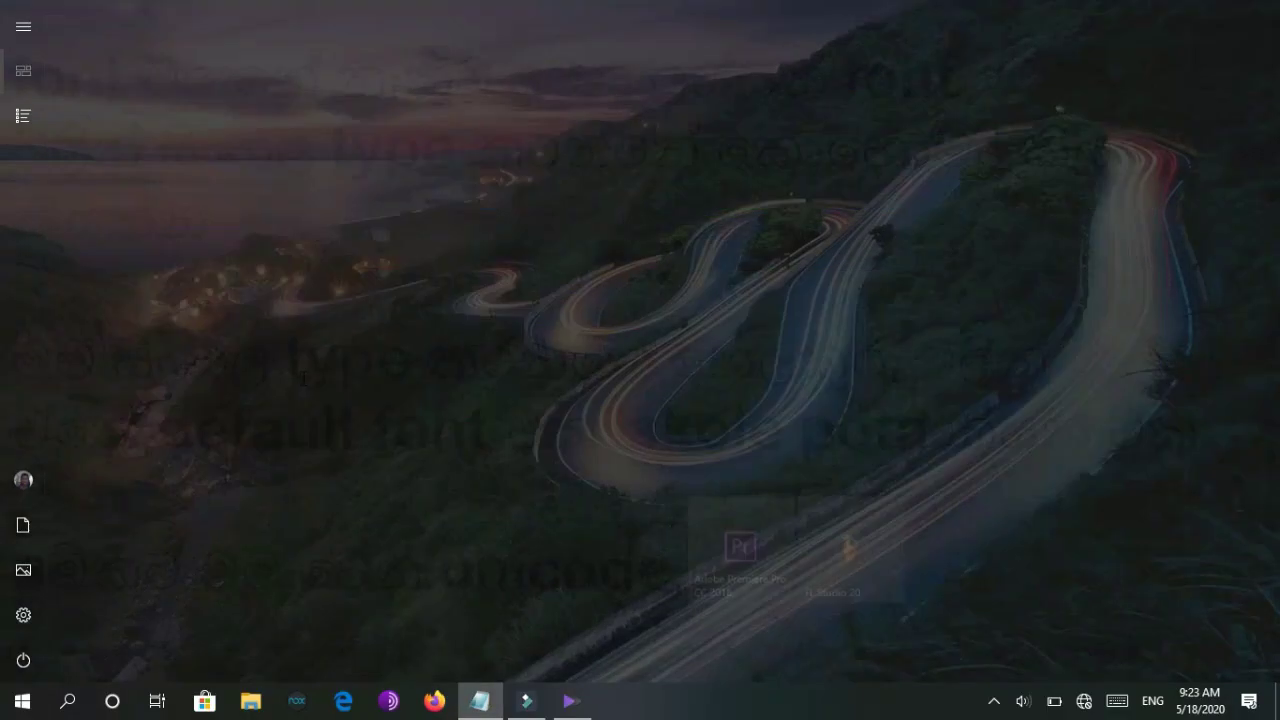
pyautogui.write('sinha')
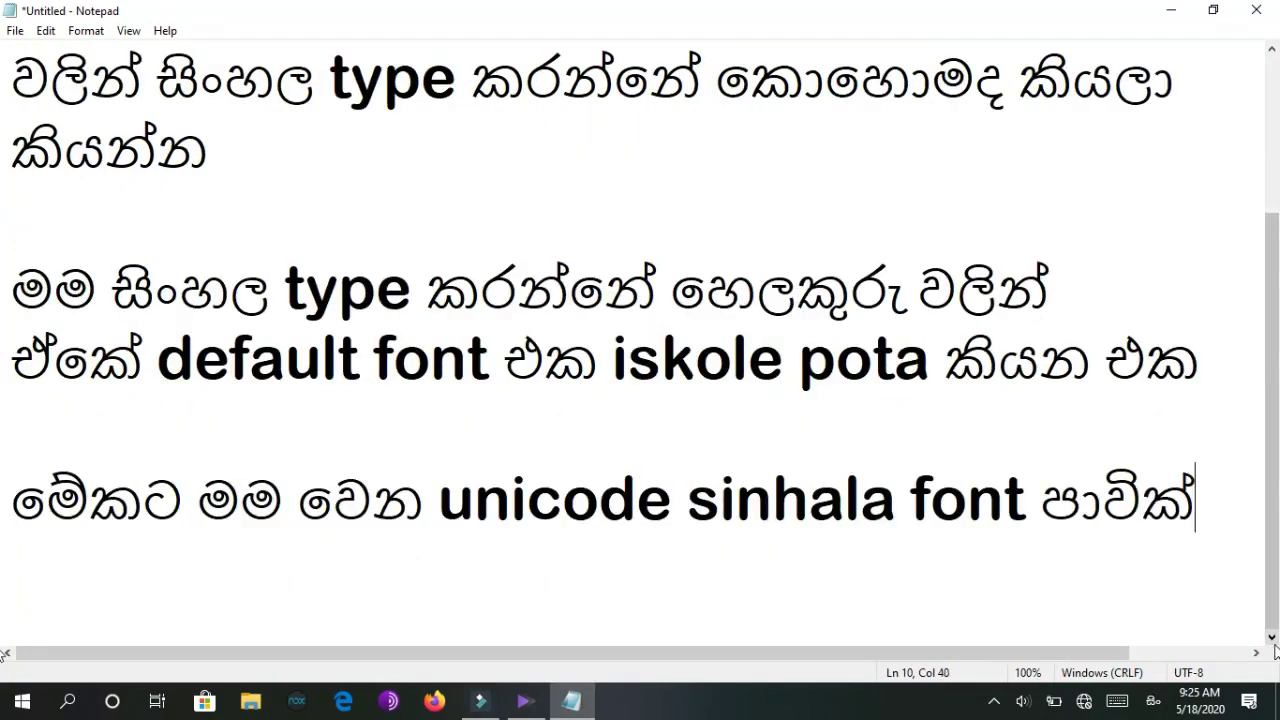
pyautogui.write('ච්ච')
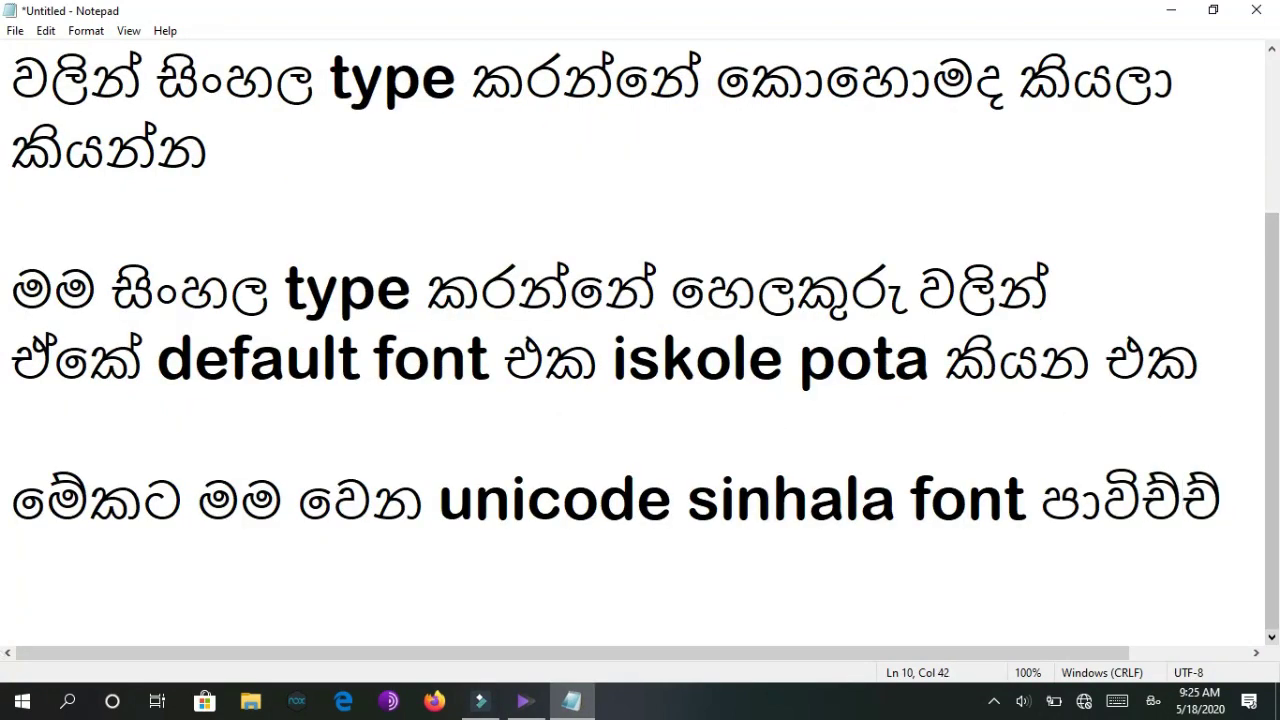
pyautogui.write('ි')
pyautogui.press('Return')
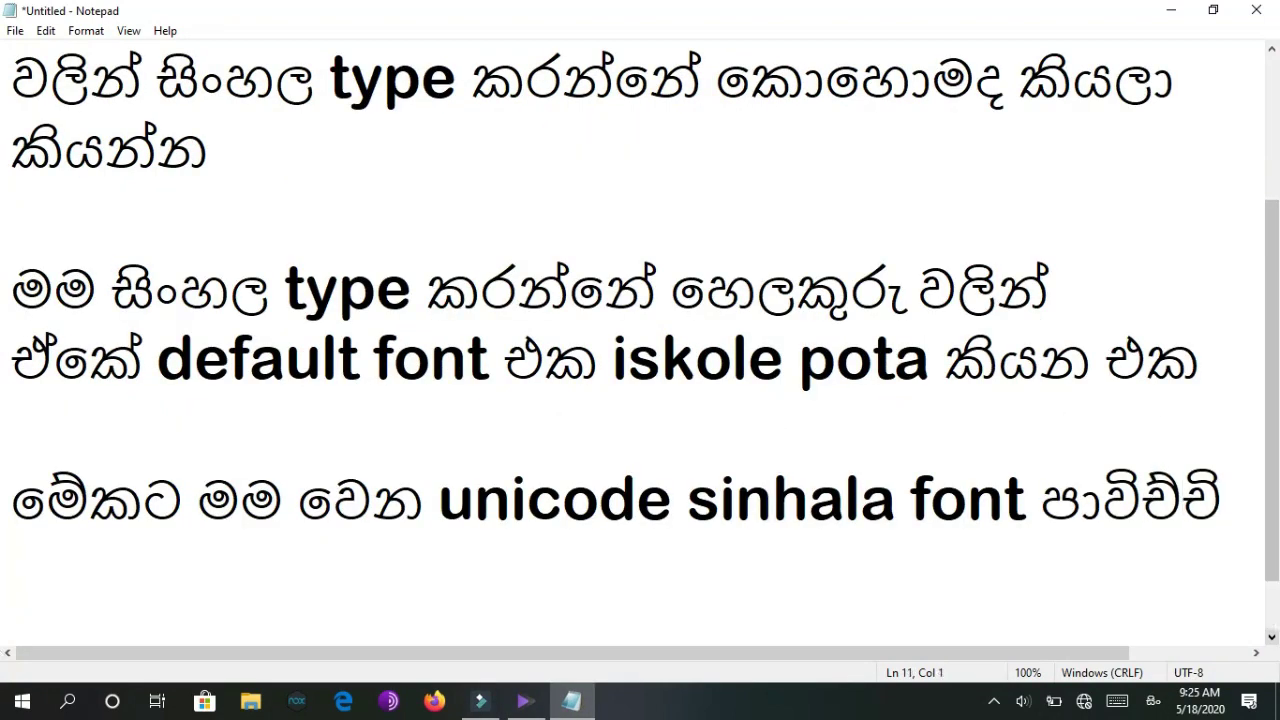
pyautogui.write('කරනව්')
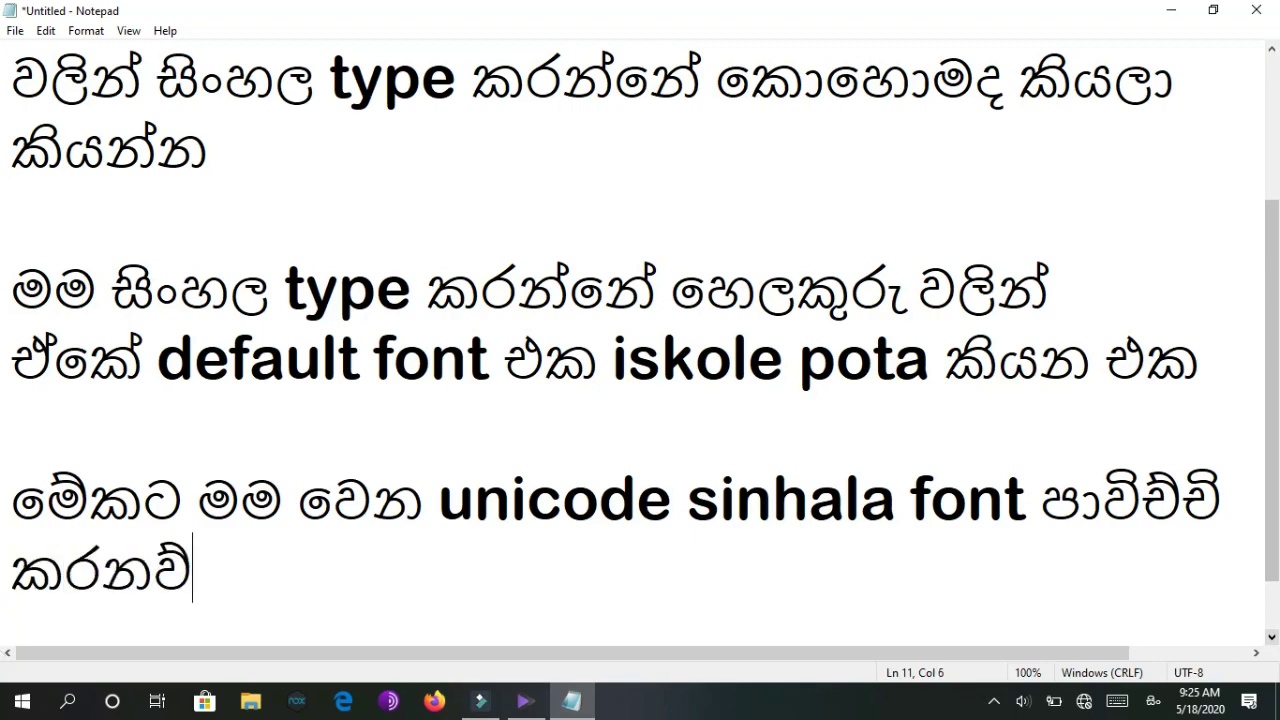
pyautogui.write('ා')
pyautogui.press('Return')
pyautogui.press('Return')
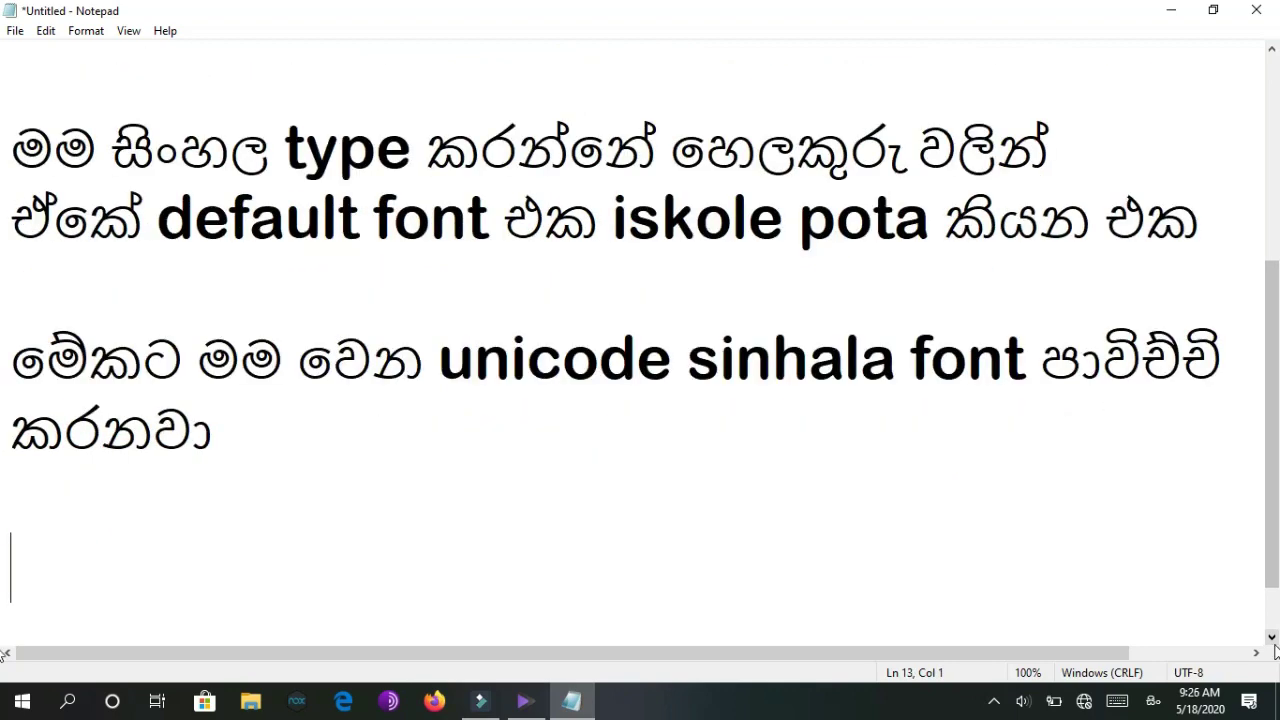
# Type 'ඒ font වල download ලින්ක් description එකේ තියනවා' over two lines, fixing 'donwload'.
pyautogui.write('ඒ font ')
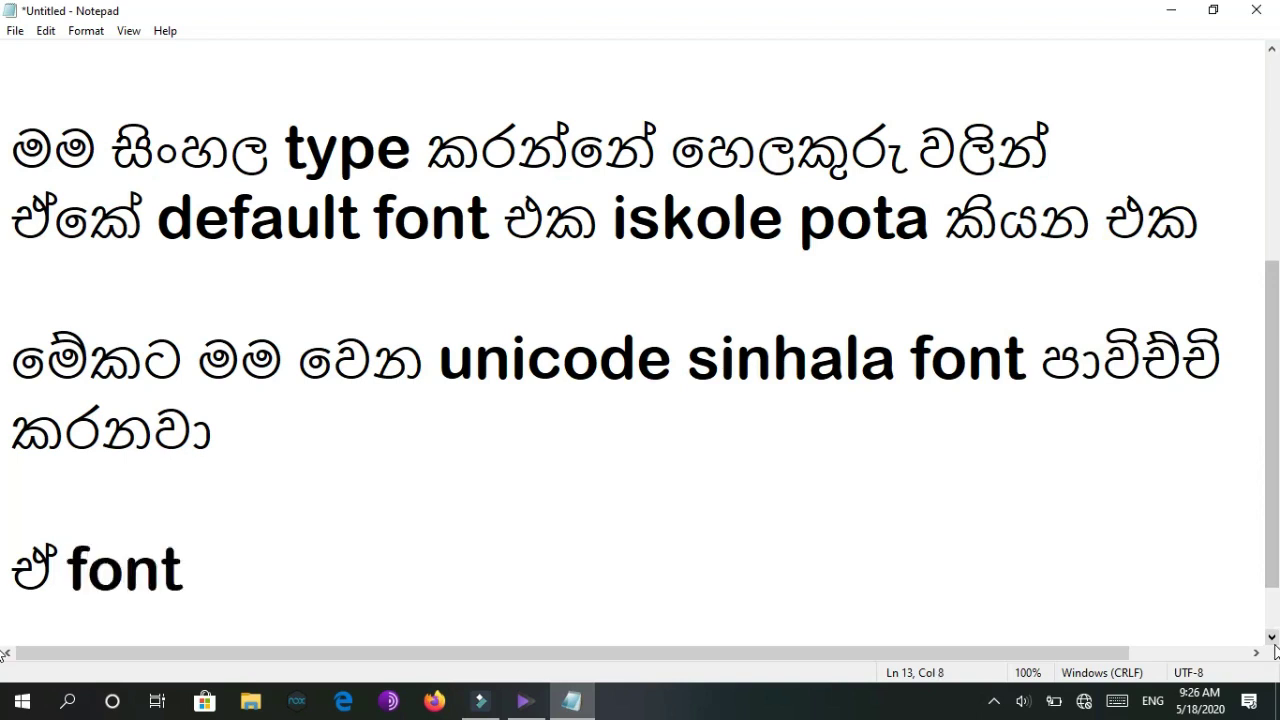
pyautogui.write('වල donwl')
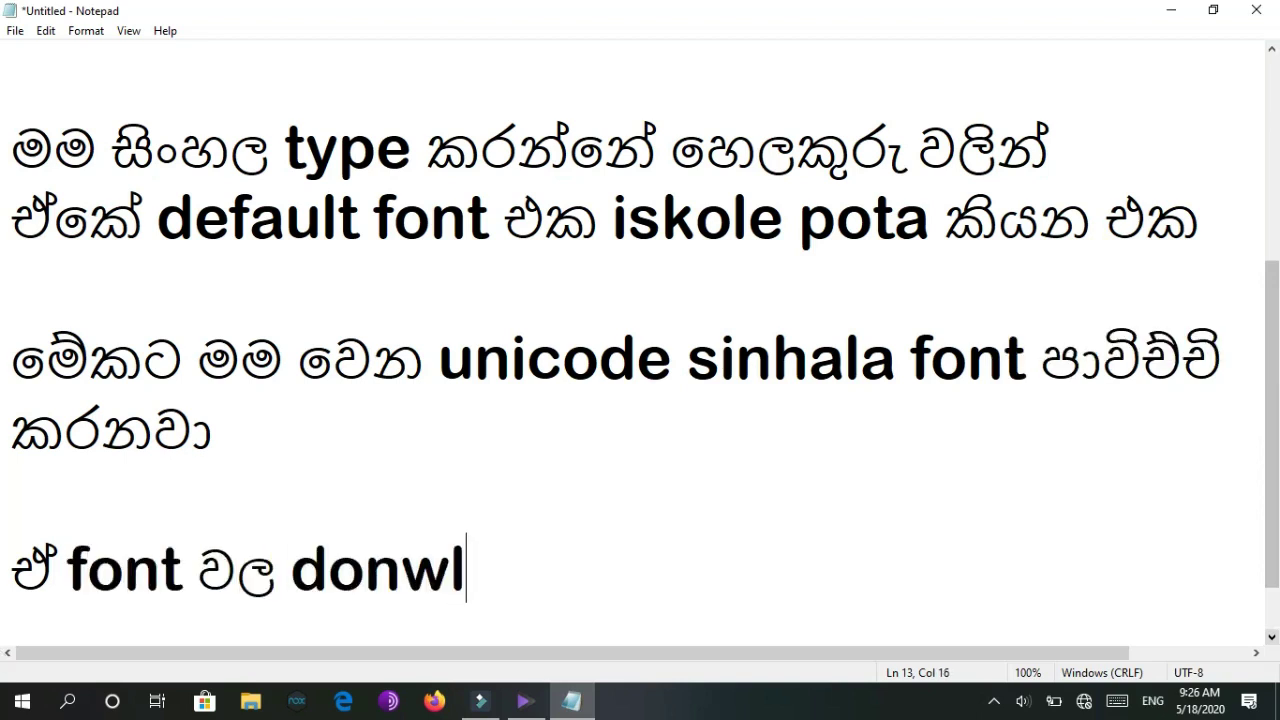
pyautogui.write('oad ලින්ක්')
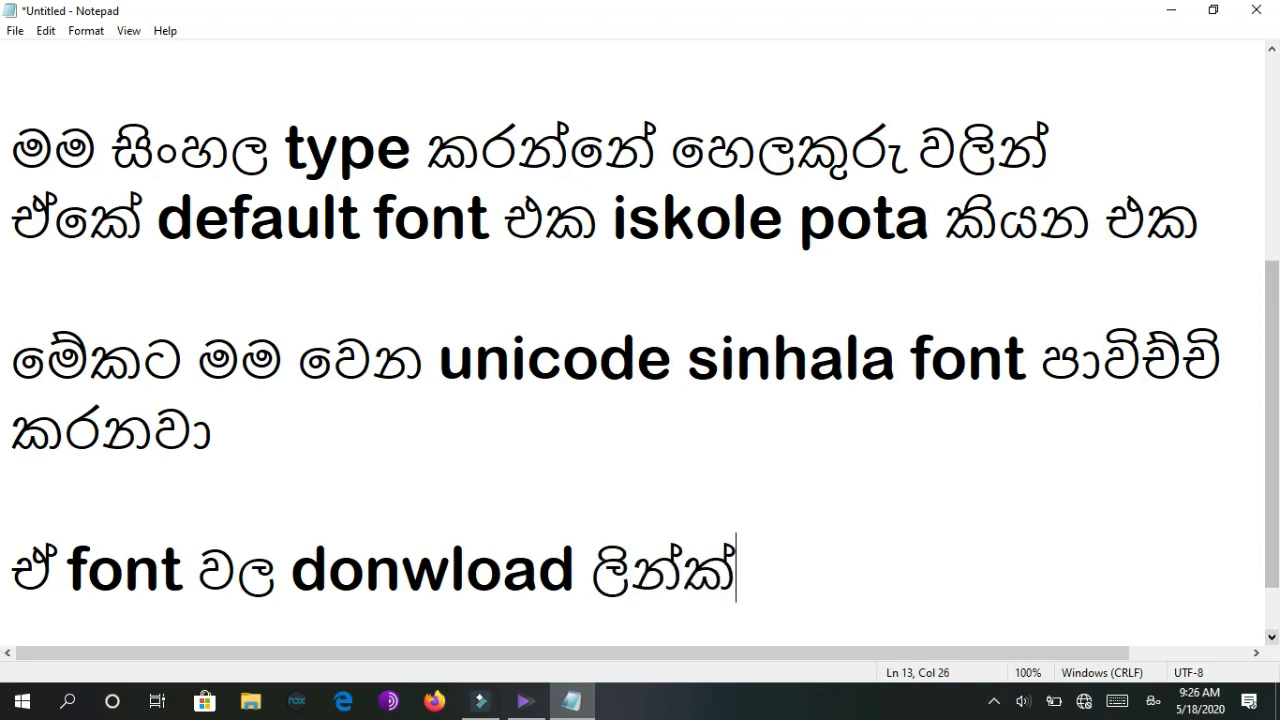
pyautogui.write(' descr')
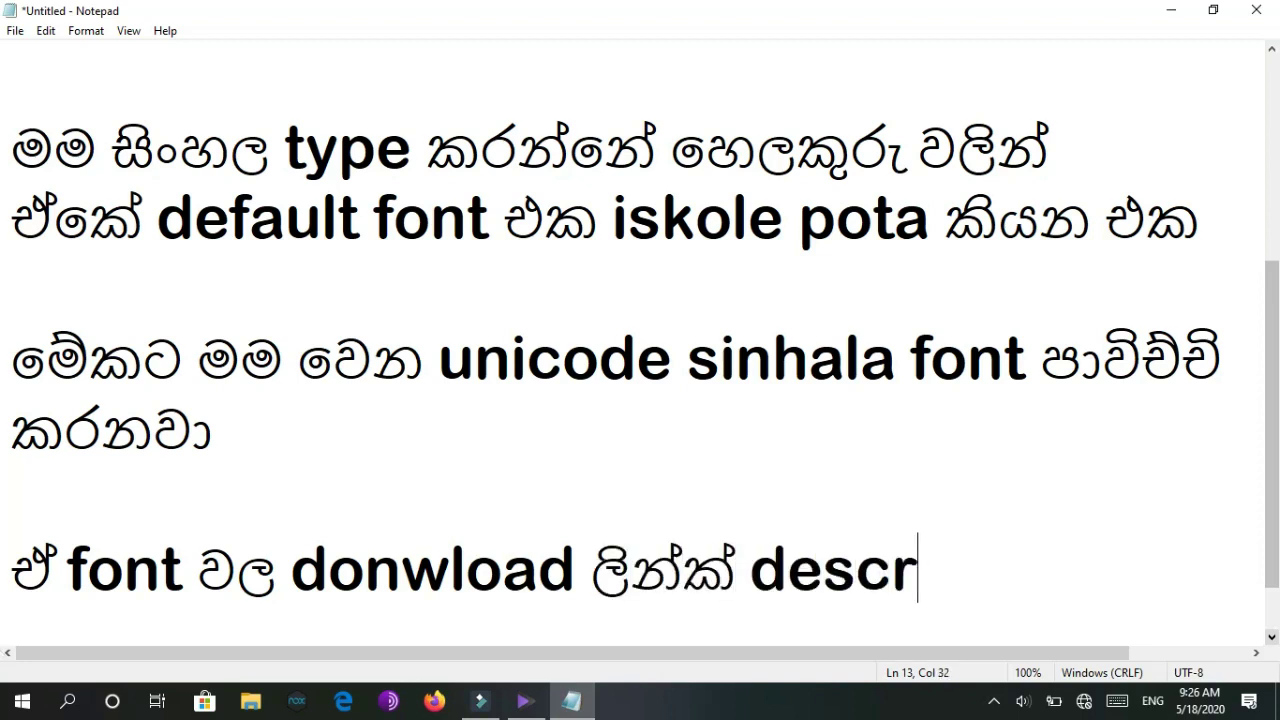
pyautogui.write('iption ')
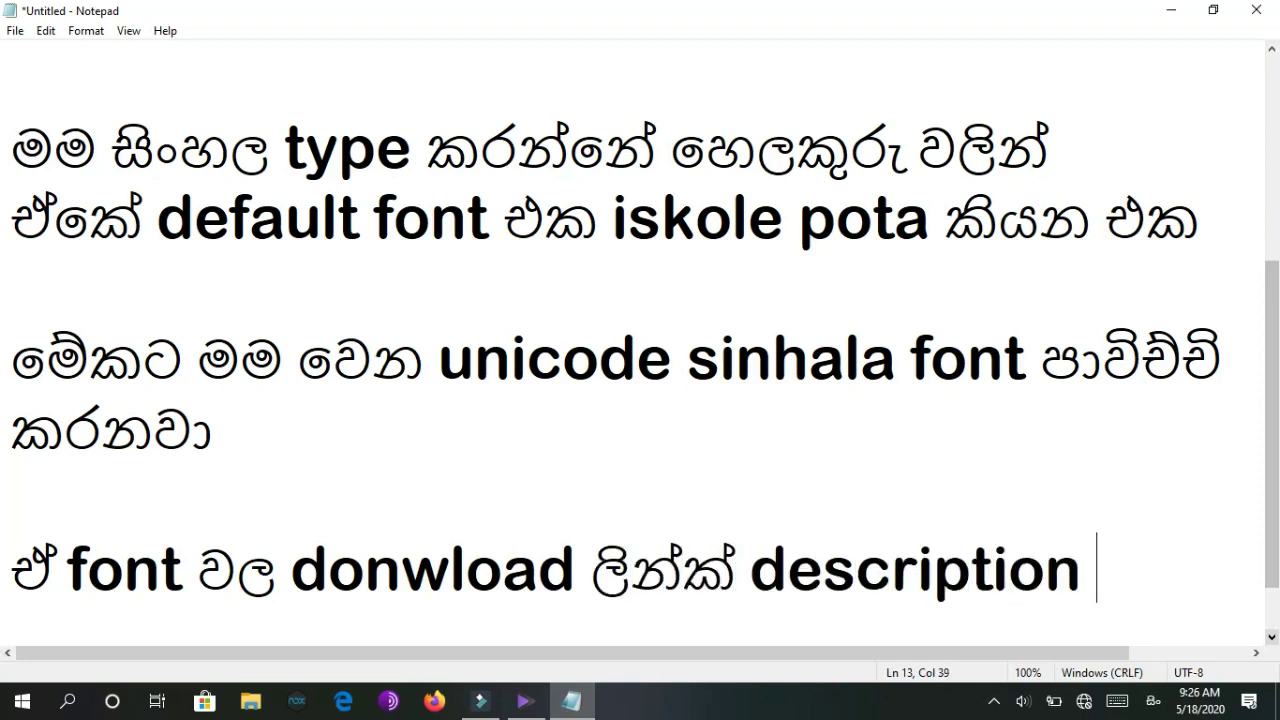
pyautogui.write('එකෙ')
pyautogui.press('Return')
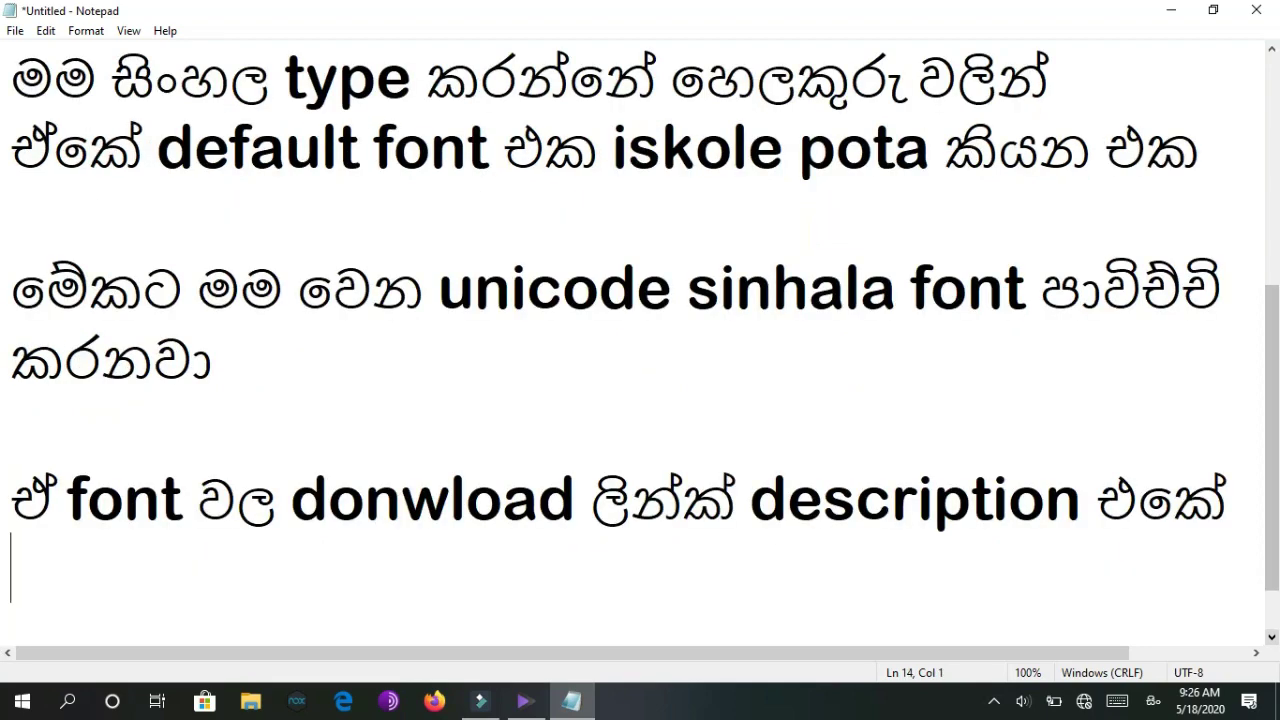
pyautogui.write('තියනව්ා')
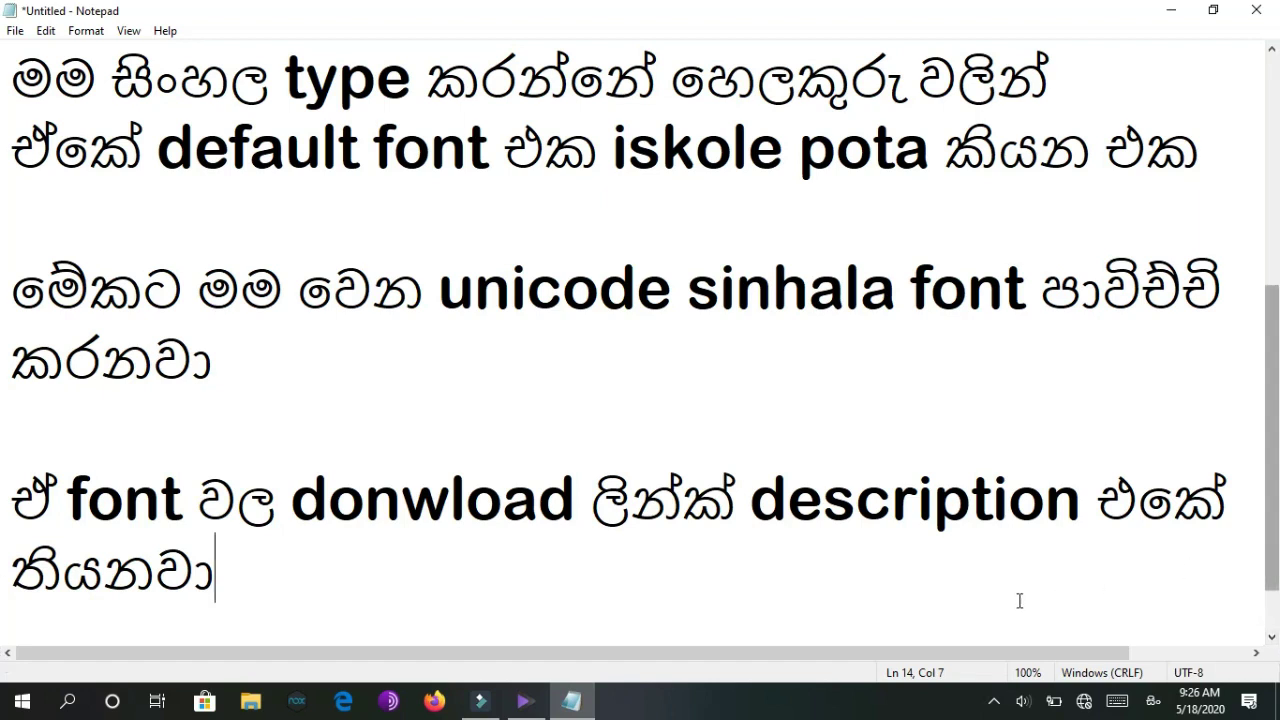
pyautogui.press('BackSpace')
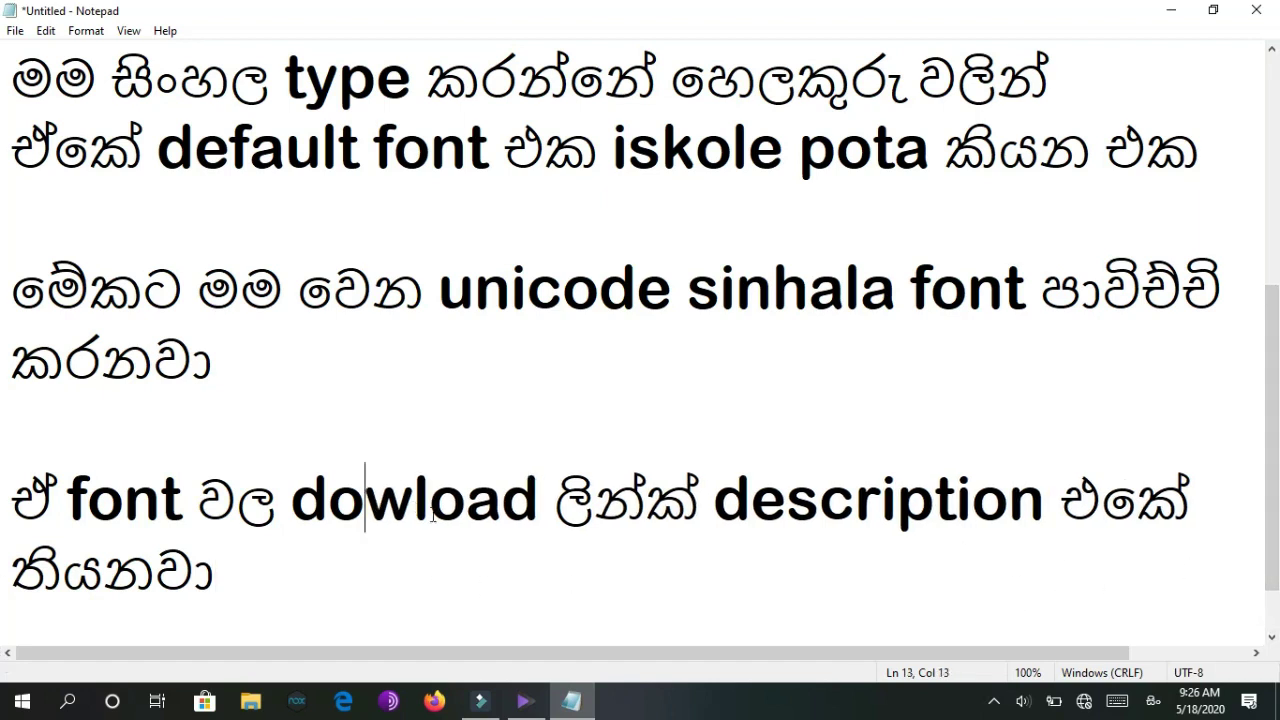
pyautogui.press('Right')
pyautogui.write('න්')
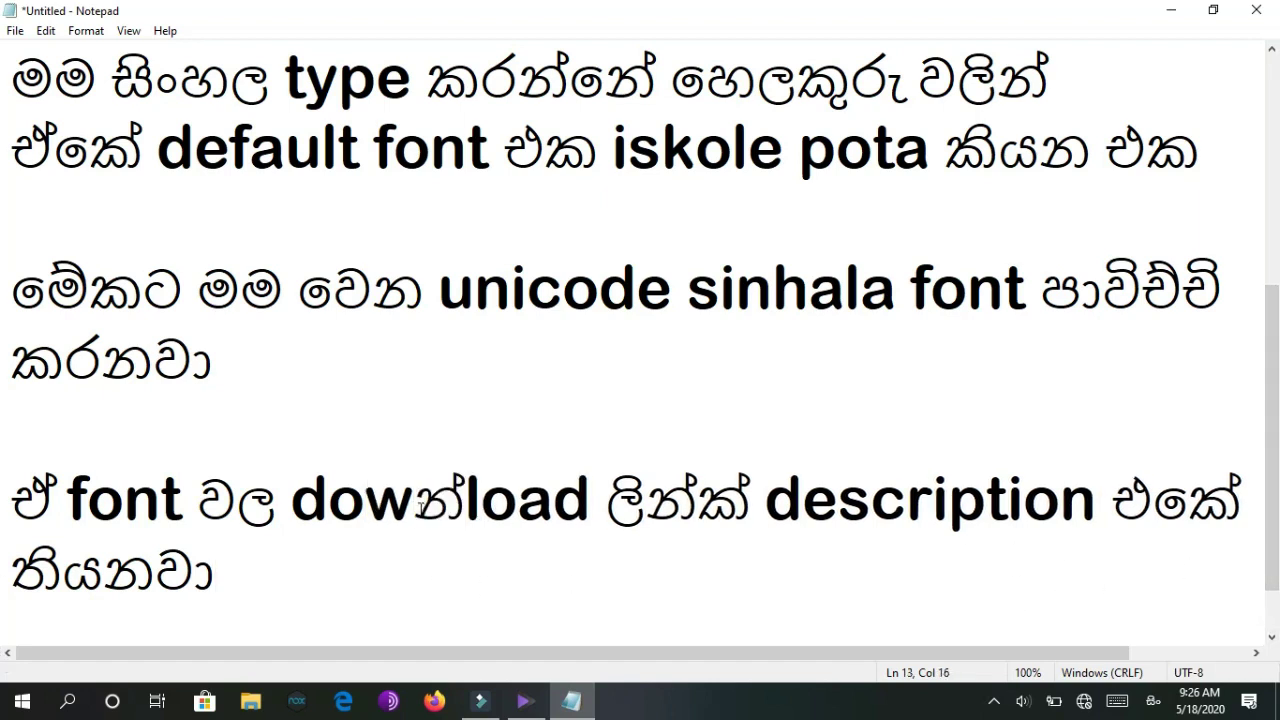
pyautogui.write('න්')
pyautogui.press('BackSpace')
pyautogui.press('BackSpace')
pyautogui.press('BackSpace')
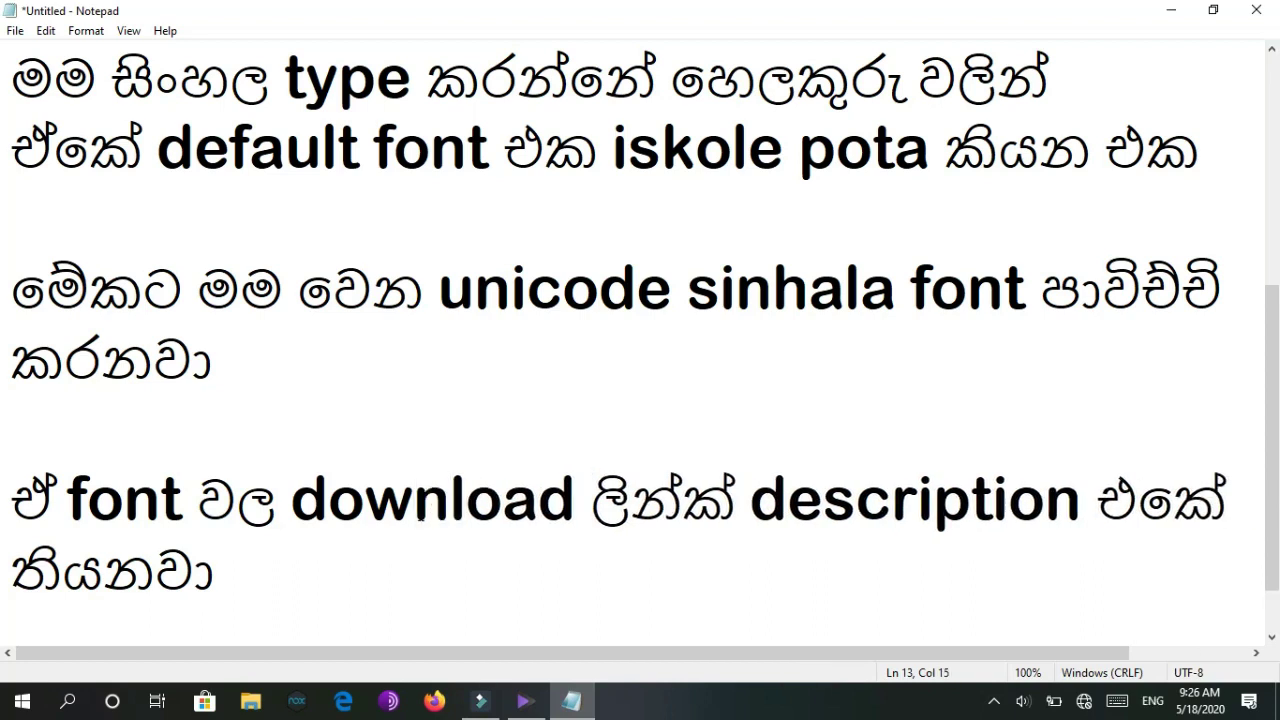
# Add two blank lines and begin the next line with 'මේ විදිහට'.
pyautogui.click(270, 552)
pyautogui.press('Return')
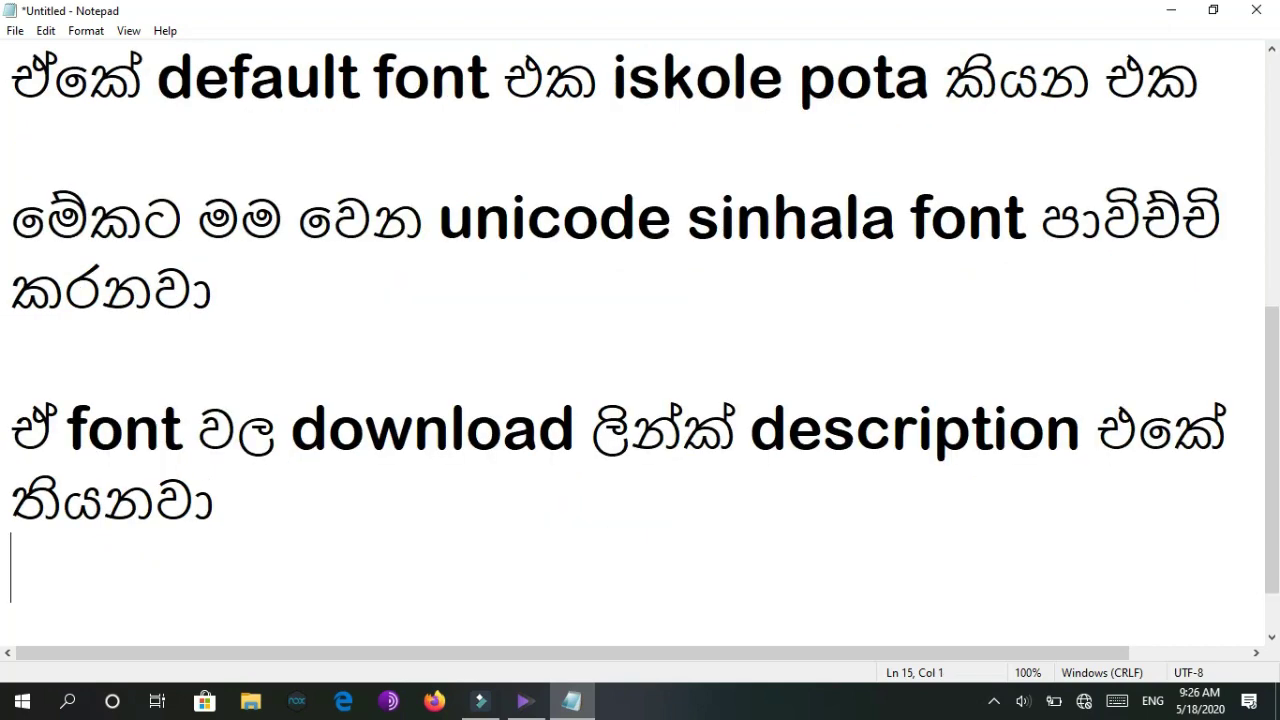
pyautogui.press('Return')
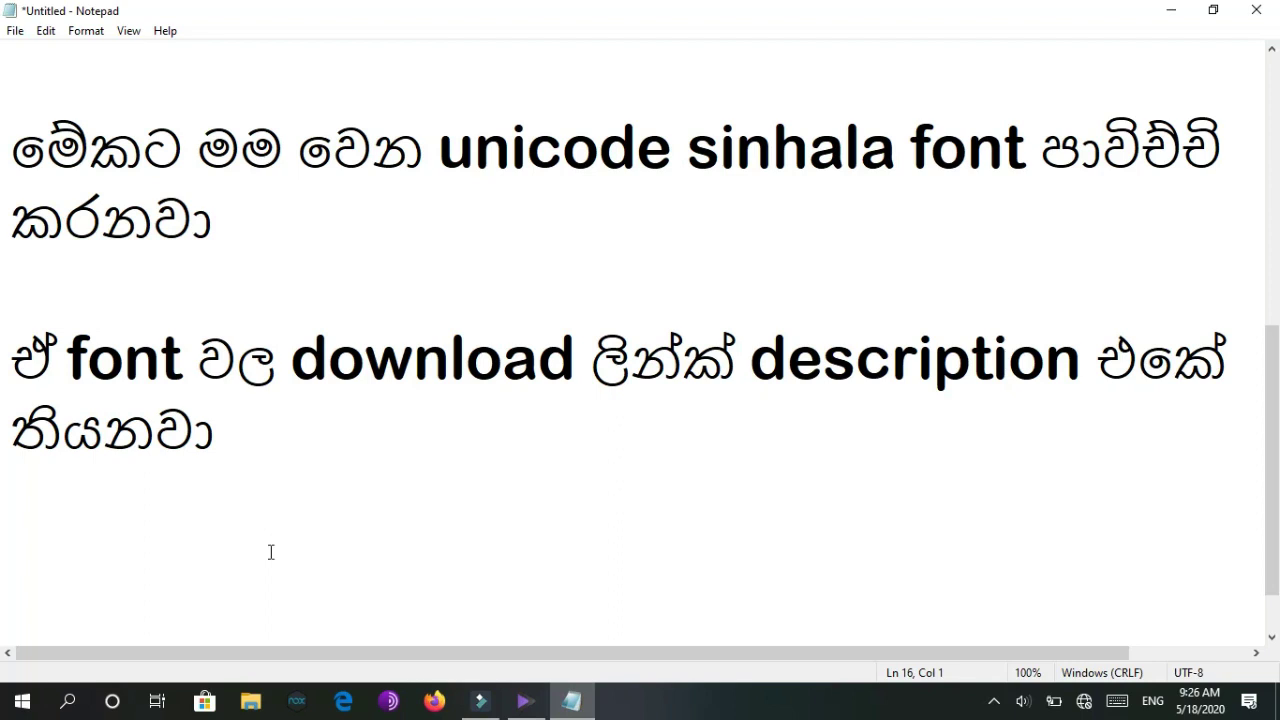
pyautogui.write('මේ ')
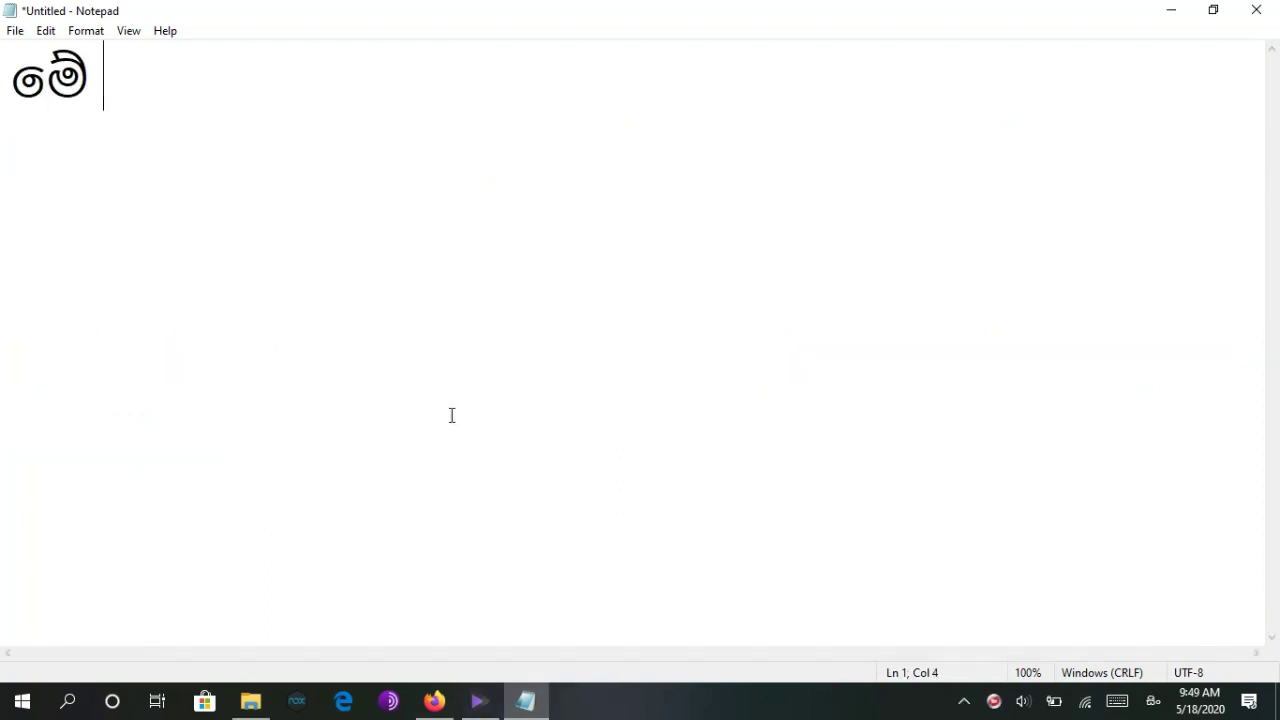
pyautogui.write('විදිහට')
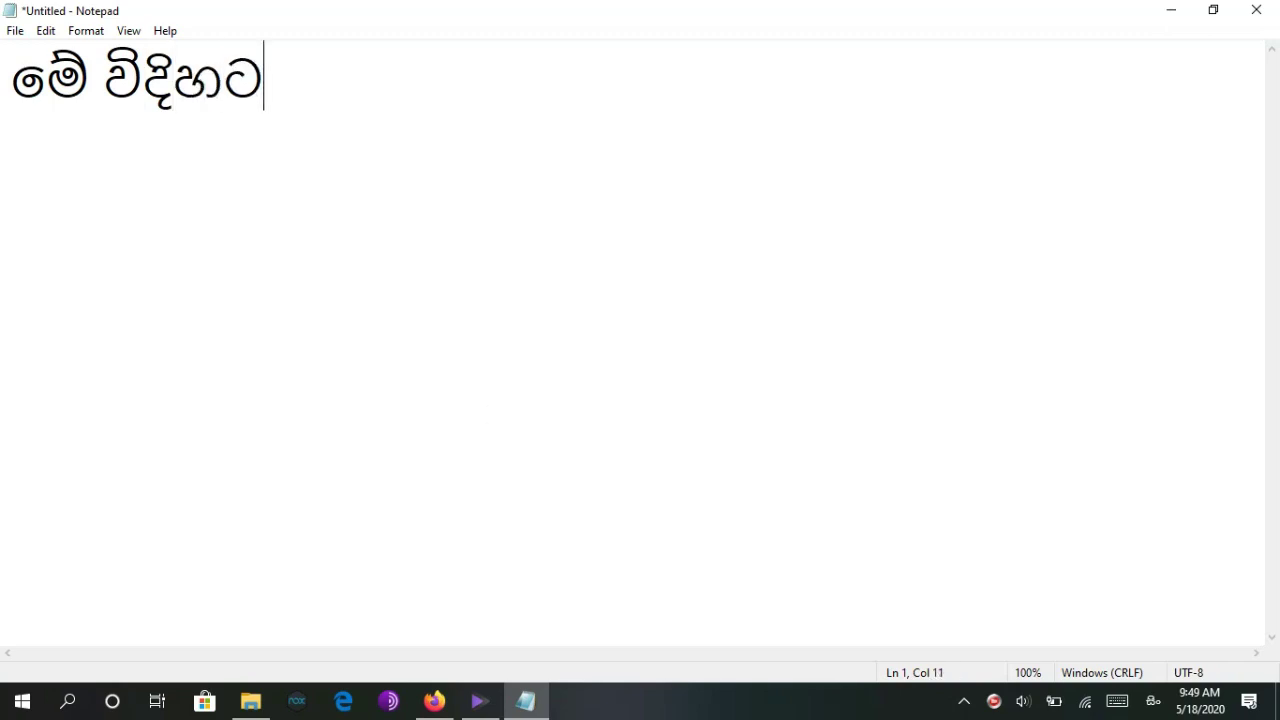
# Complete the line as 'මේ විදිහට fonts install කරන්න' and minimize Notepad.
pyautogui.hotkey('alt', 'shift')
pyautogui.write('fonts ')
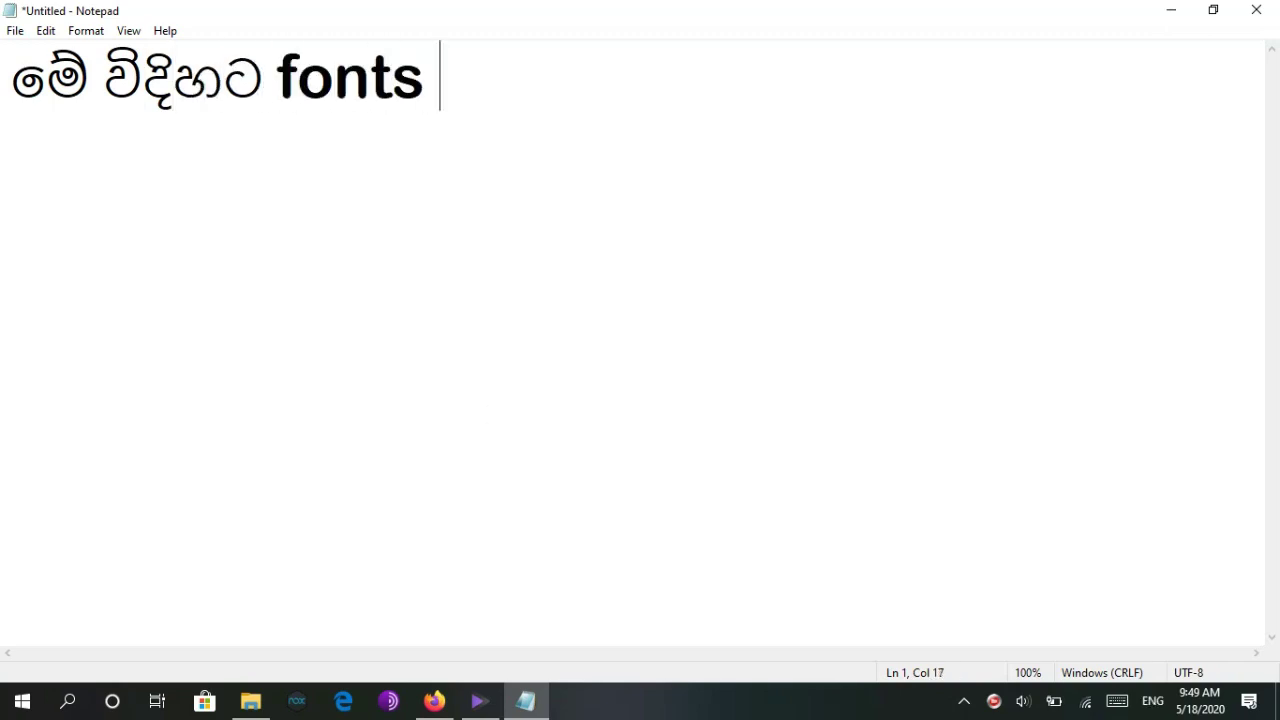
pyautogui.write('install')
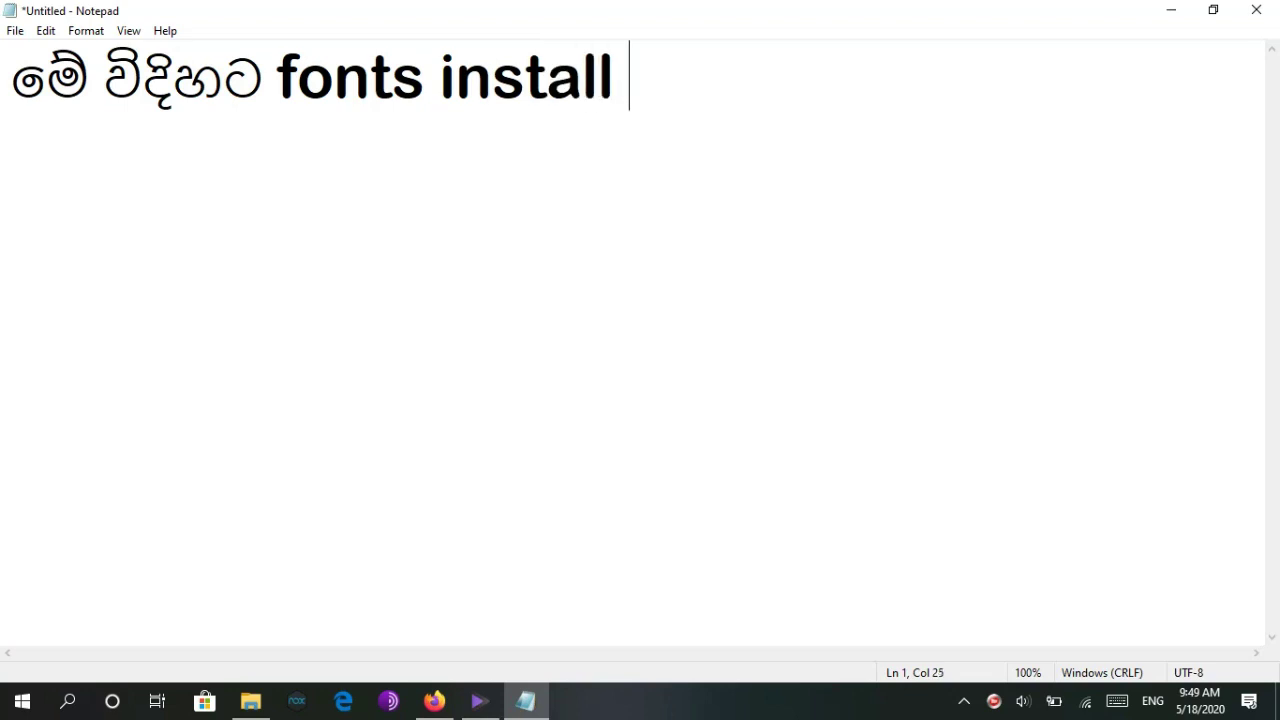
pyautogui.hotkey('alt', 'shift')
pyautogui.write('කරන්න')
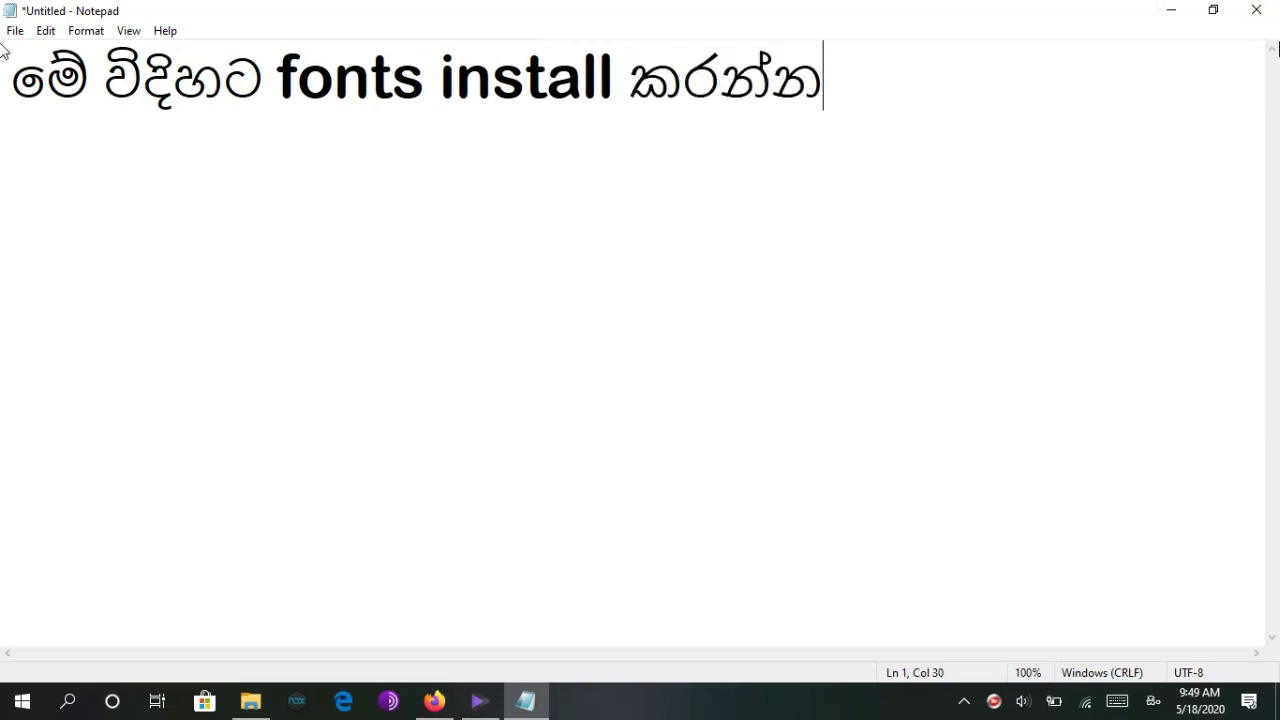
pyautogui.click(1169, 10)
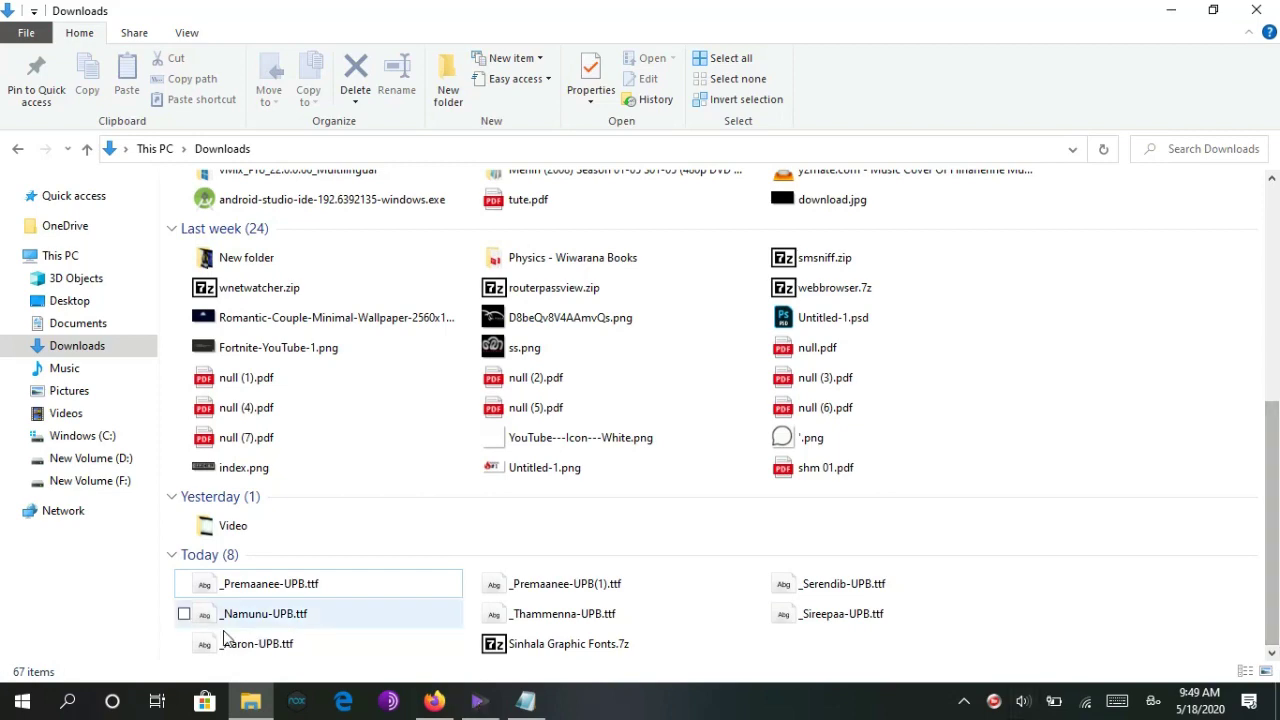
# Install _Premaanee-UPB.ttf, replacing the already installed copy.
pyautogui.doubleClick(323, 588)
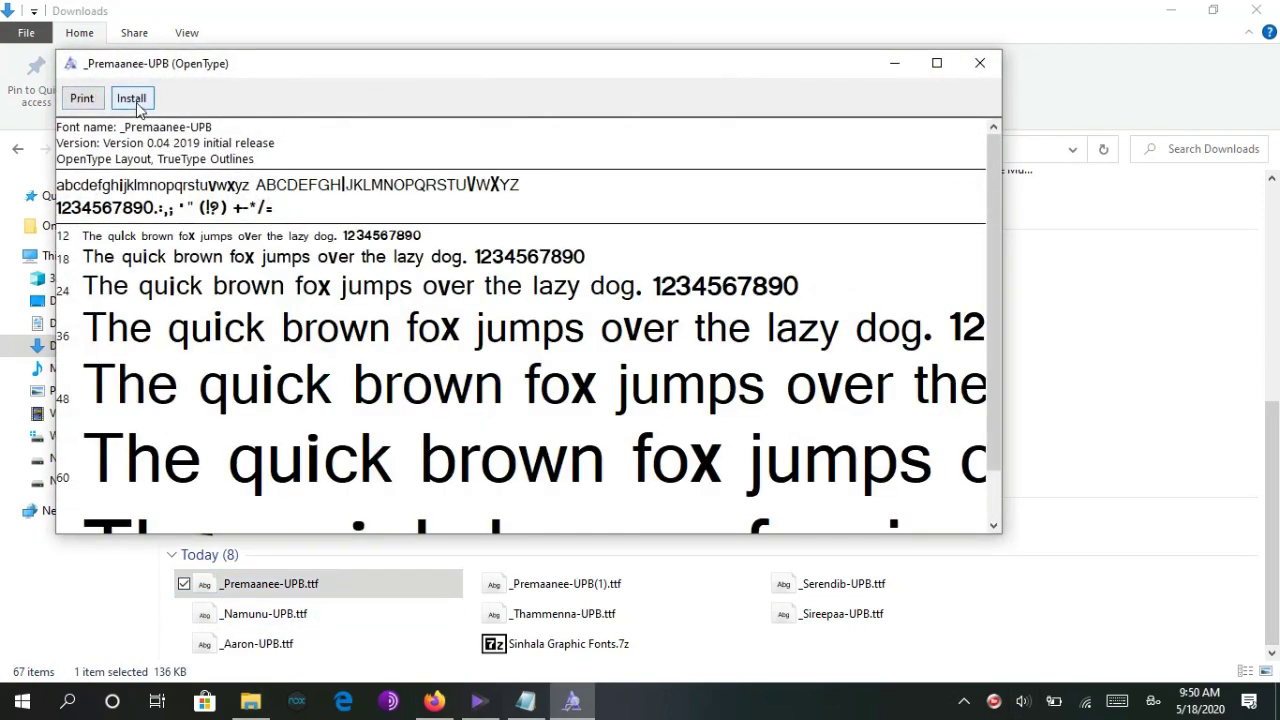
pyautogui.click(136, 104)
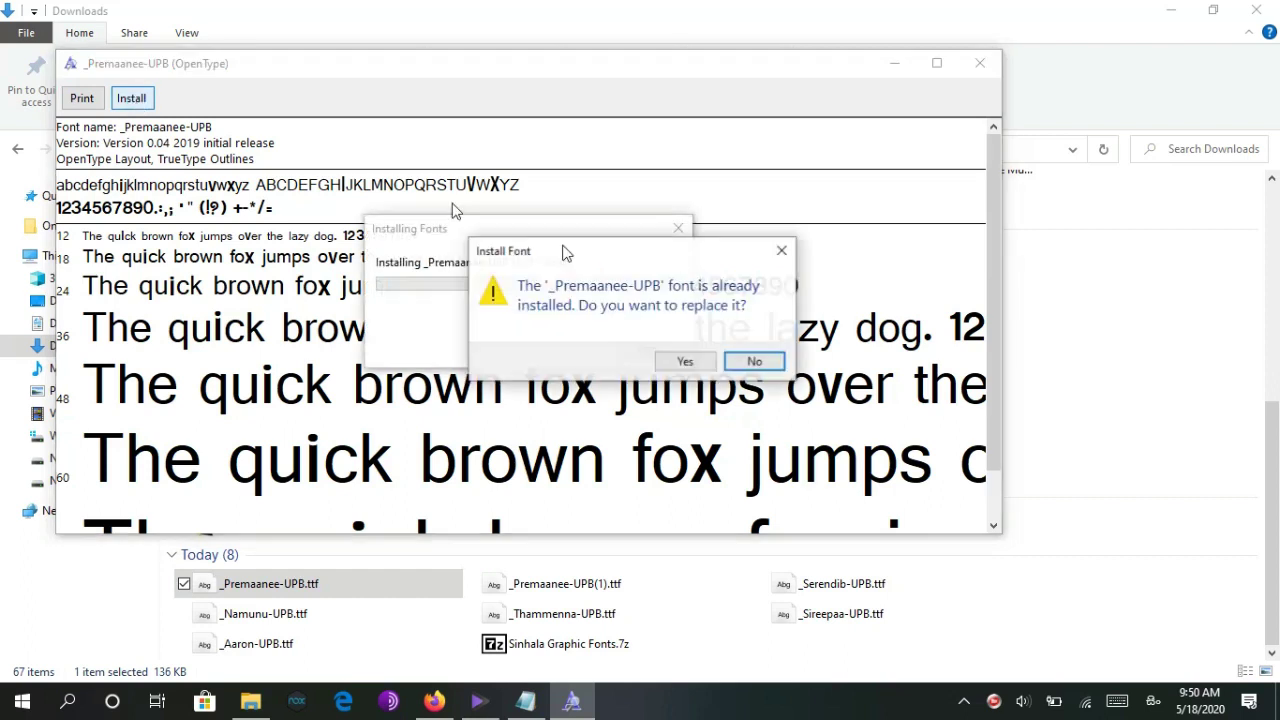
pyautogui.click(712, 367)
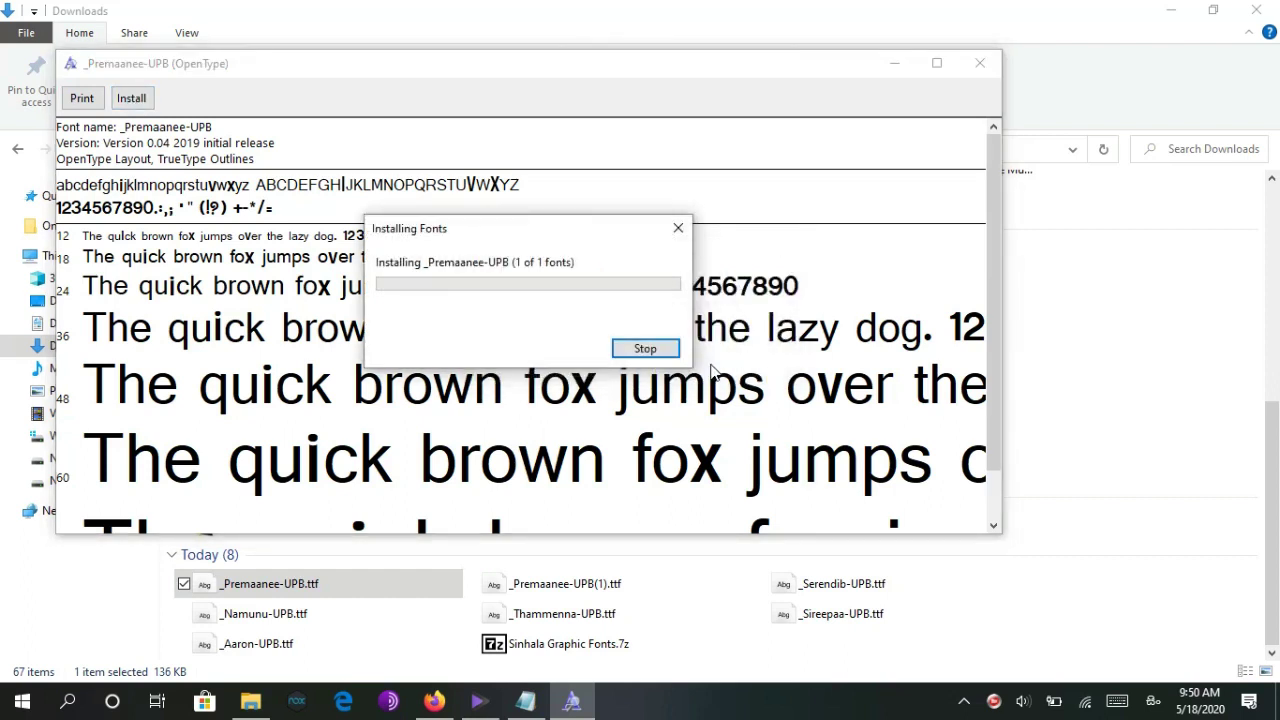
pyautogui.click(968, 63)
# Delete the duplicate _Premaanee-UPB(1).ttf from Downloads.
pyautogui.click(495, 585)
pyautogui.click(800, 588)
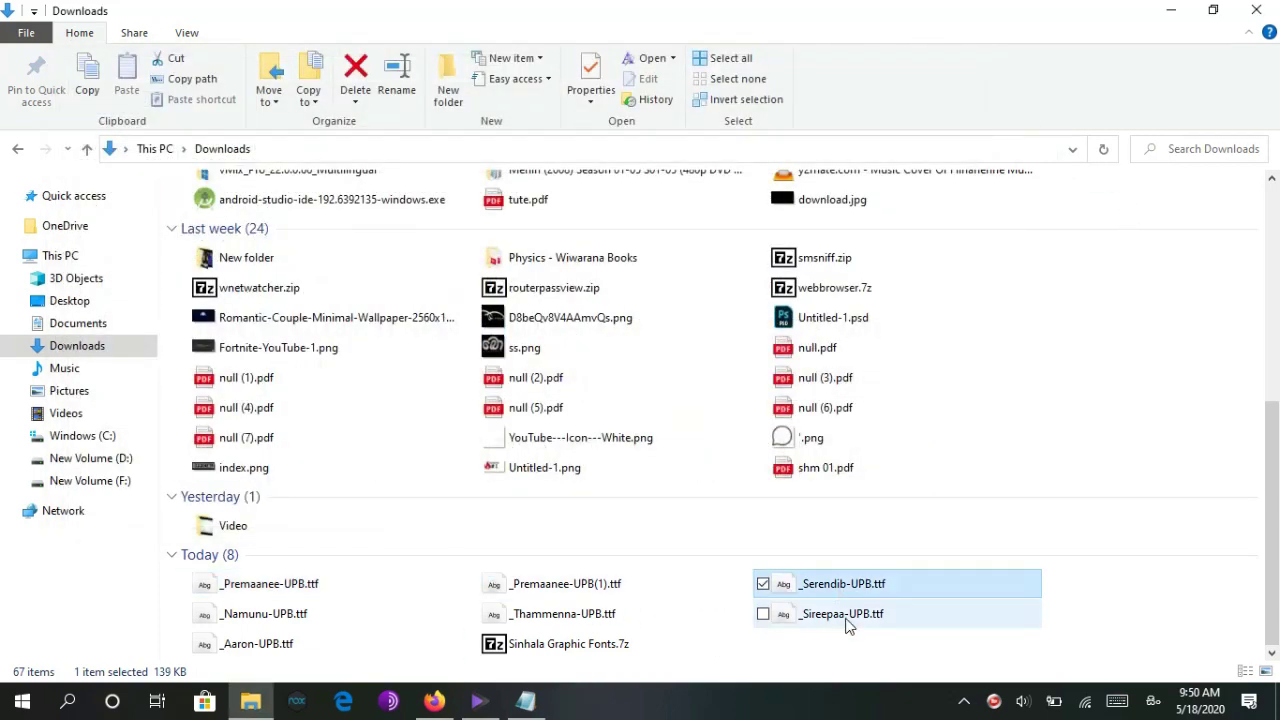
pyautogui.click(845, 618)
pyautogui.click(608, 610)
pyautogui.click(613, 588)
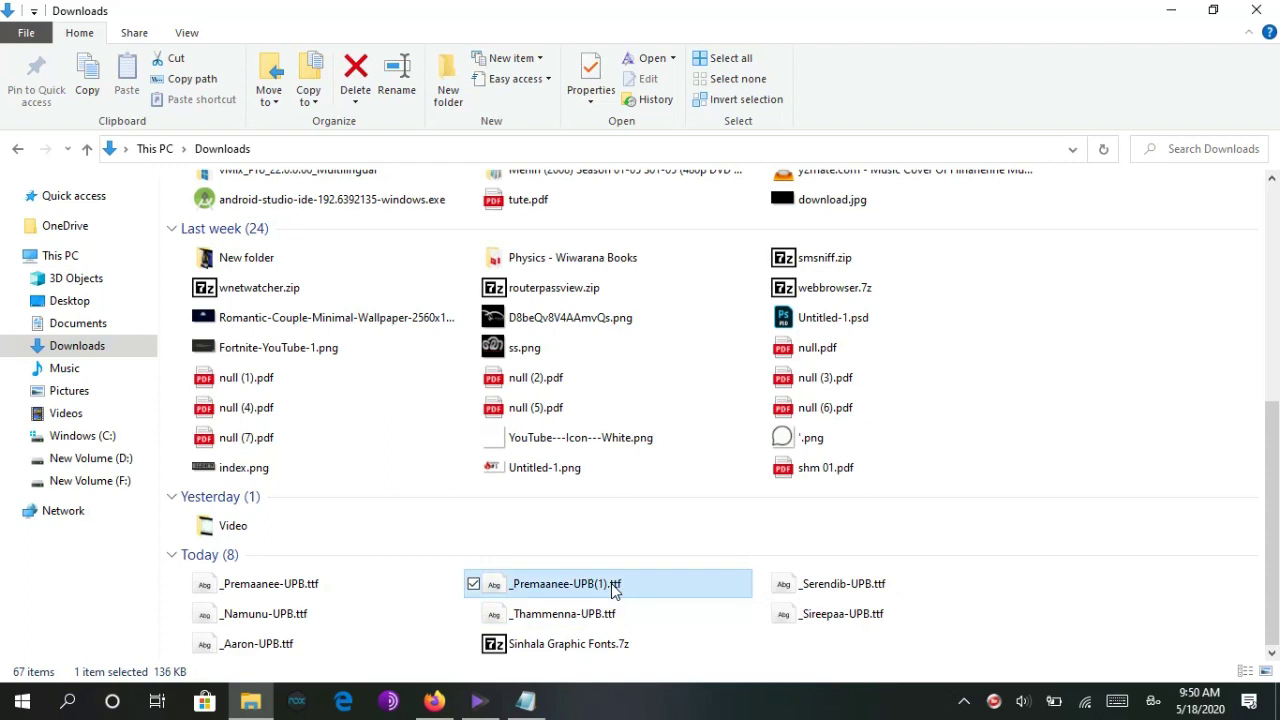
pyautogui.press('Delete')
pyautogui.press('Return')
pyautogui.click(320, 615)
pyautogui.click(495, 615)
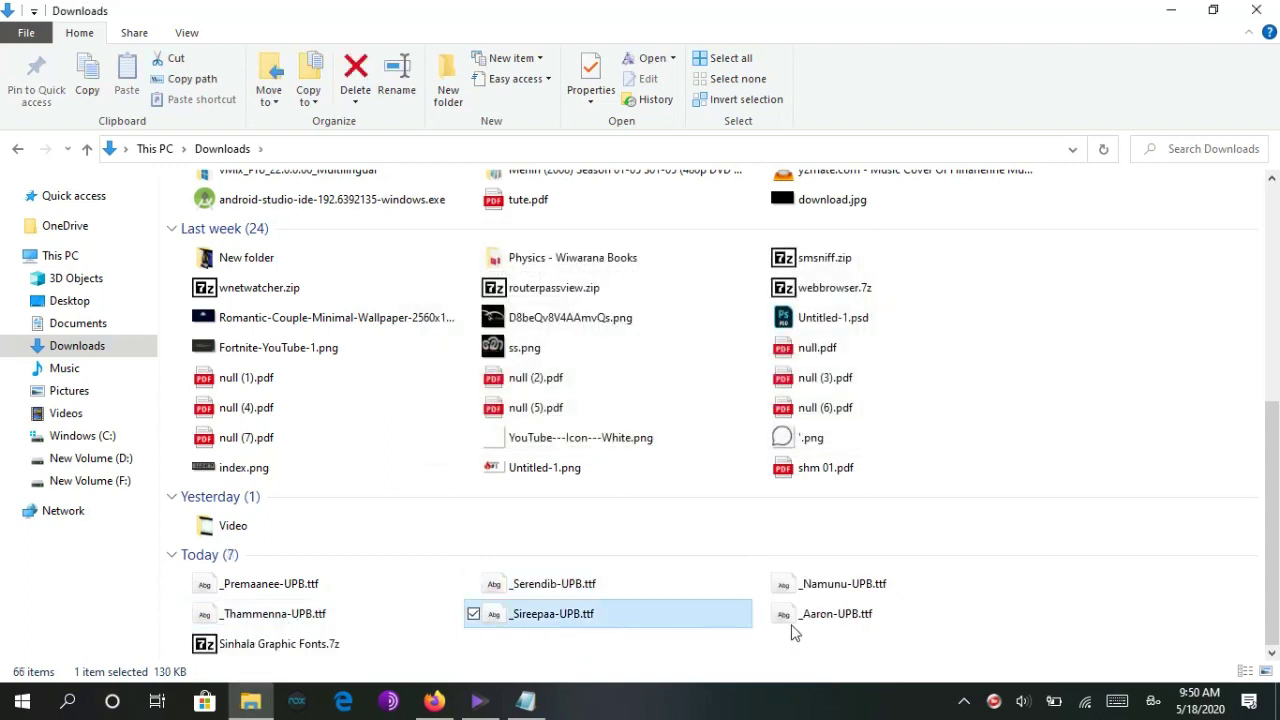
pyautogui.click(890, 641)
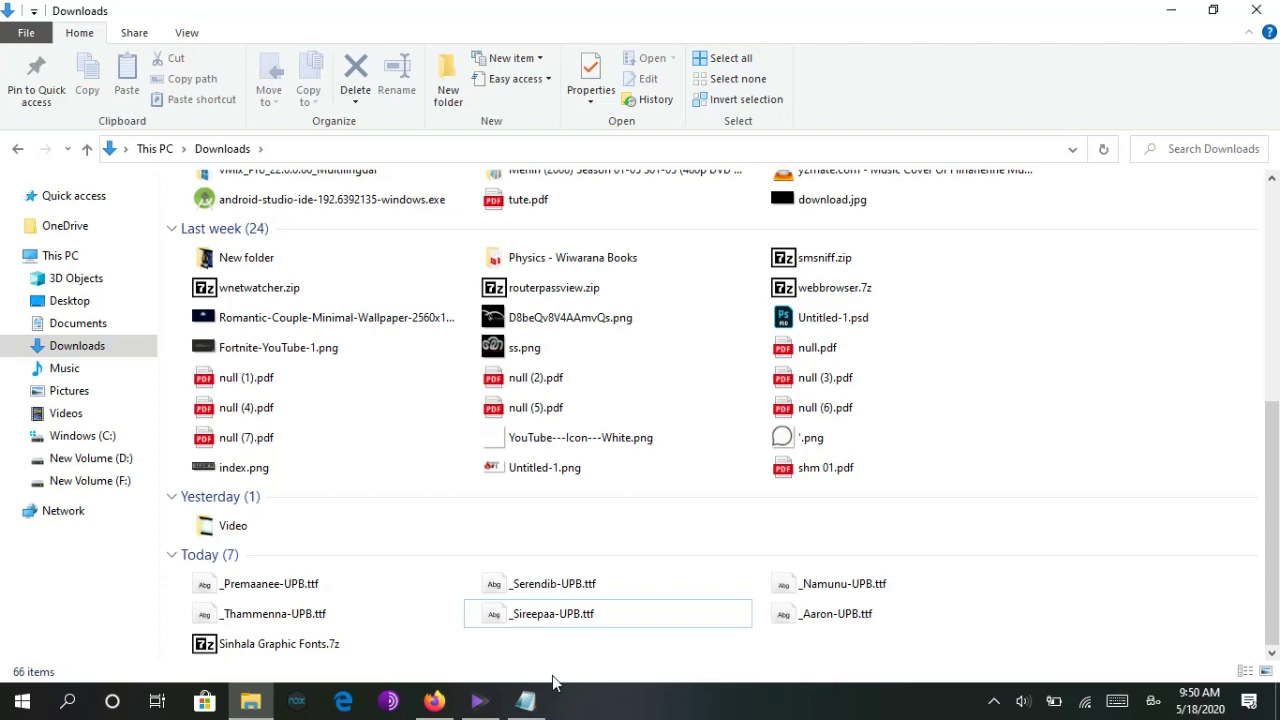
pyautogui.click(428, 706)
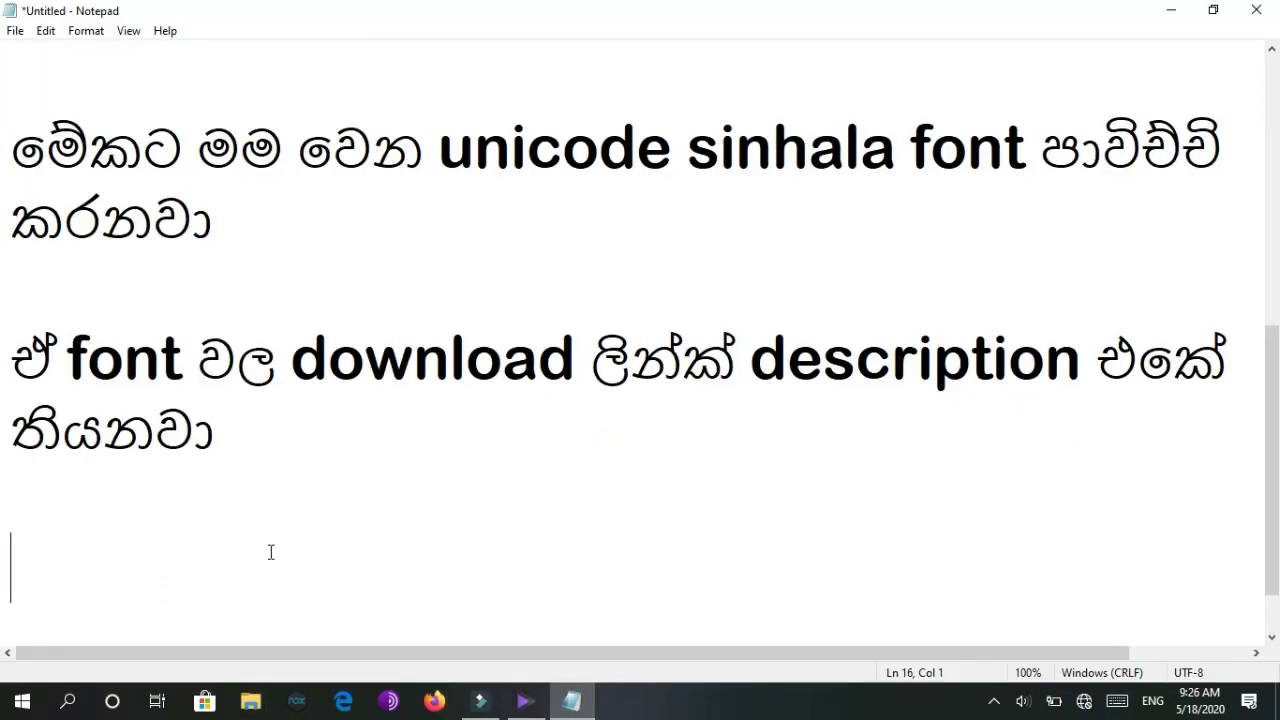
# Start a new last line with the Sinhala words 'දැන් අපි යමු'.
pyautogui.write('q')
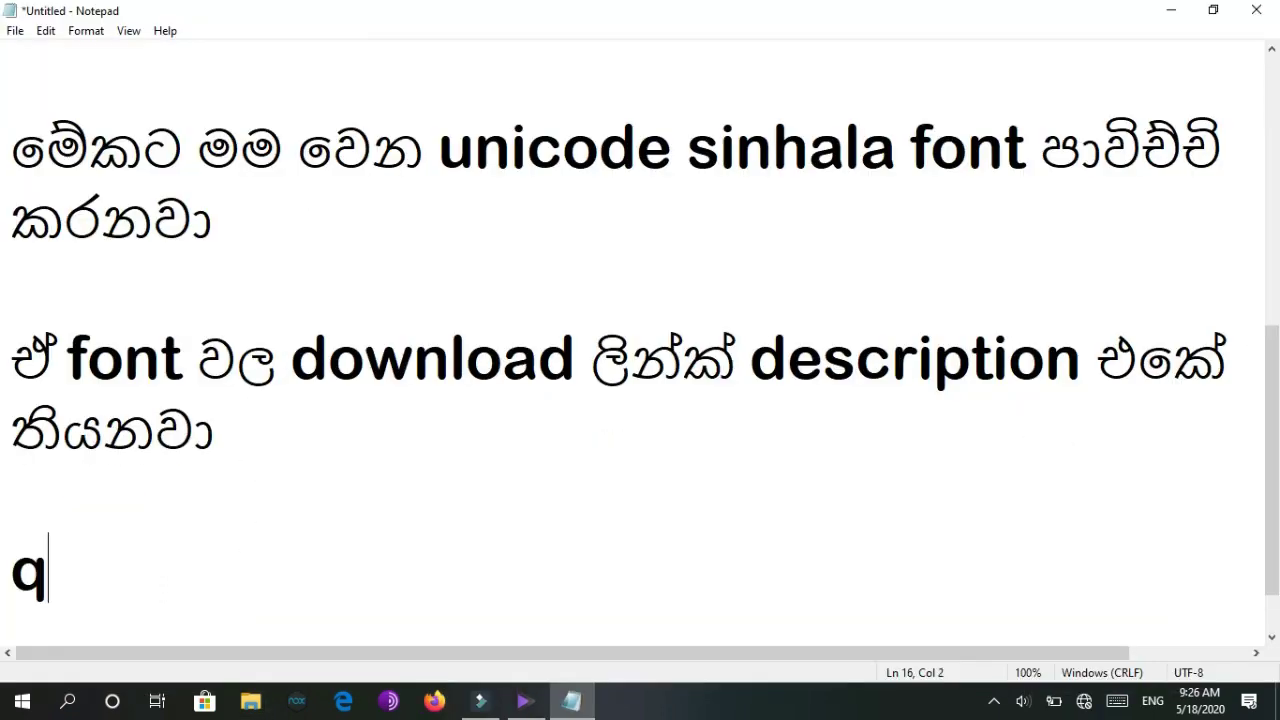
pyautogui.press('BackSpace')
pyautogui.hotkey('alt', 'shift')
pyautogui.write('ද්')
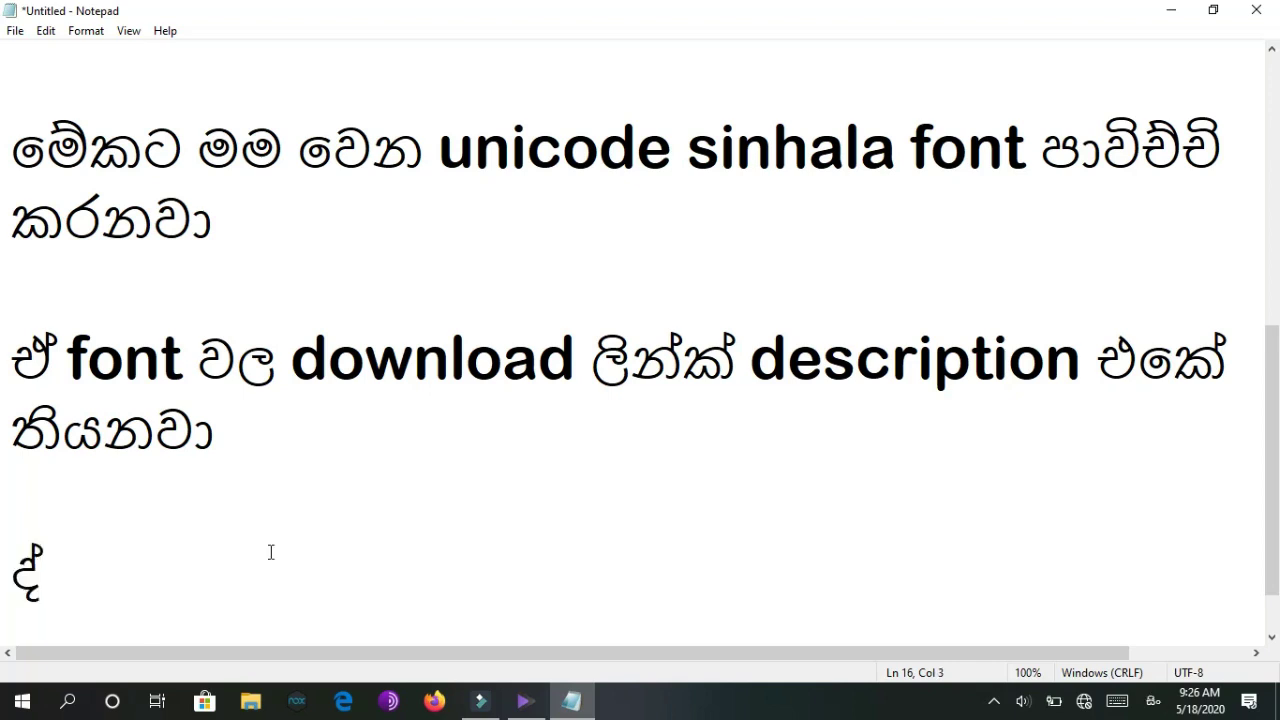
pyautogui.press('BackSpace')
pyautogui.write('ැන් ද්')
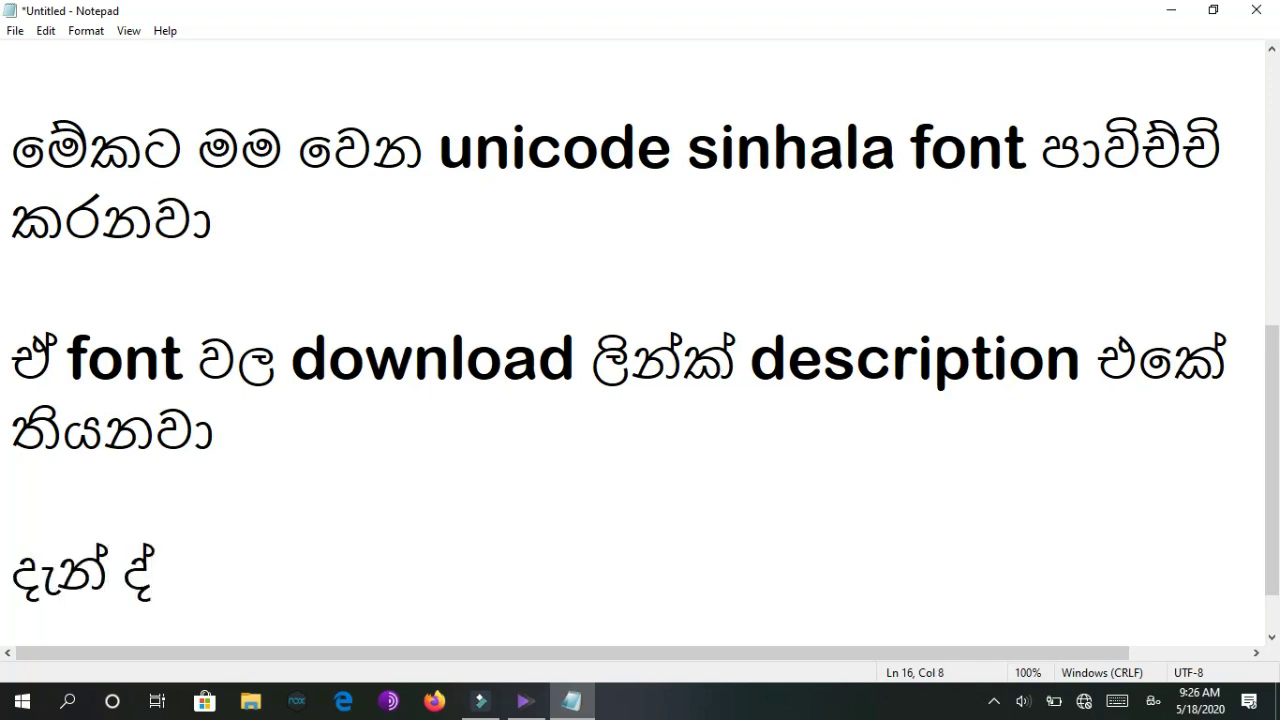
pyautogui.press('BackSpace')
pyautogui.press('BackSpace')
pyautogui.write('අපි යම්')
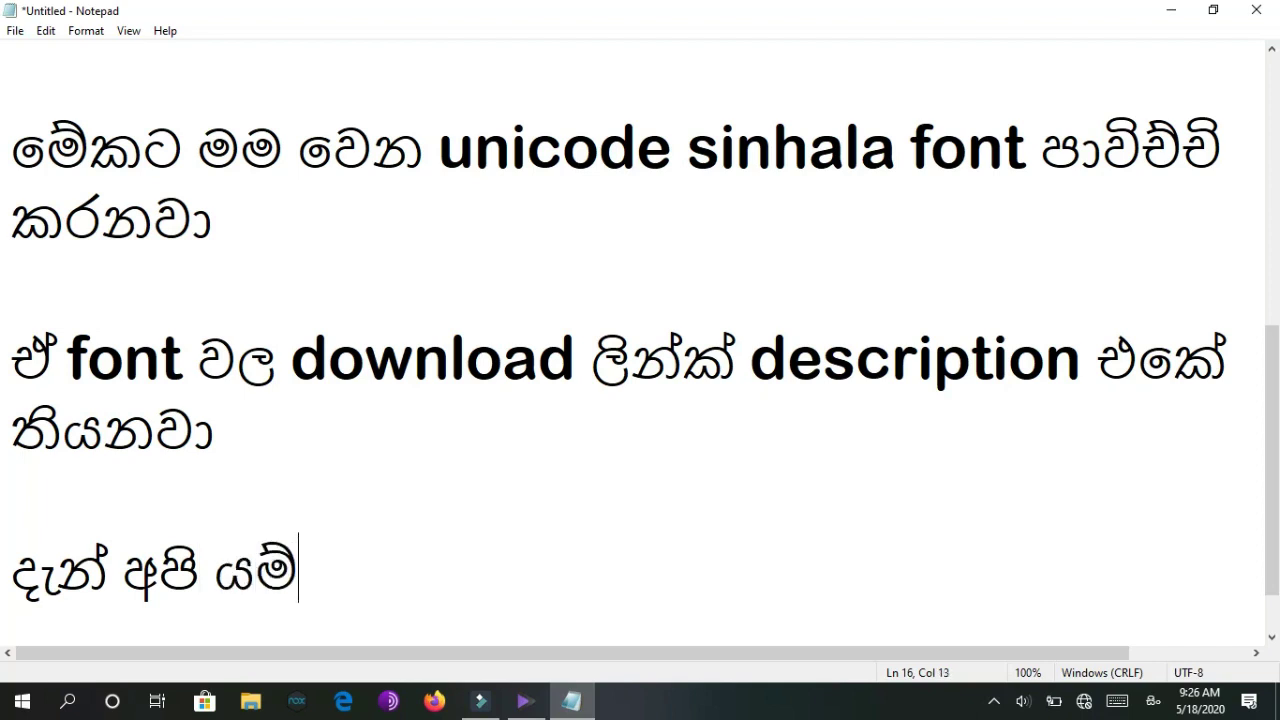
pyautogui.press('BackSpace')
pyautogui.write('ු')
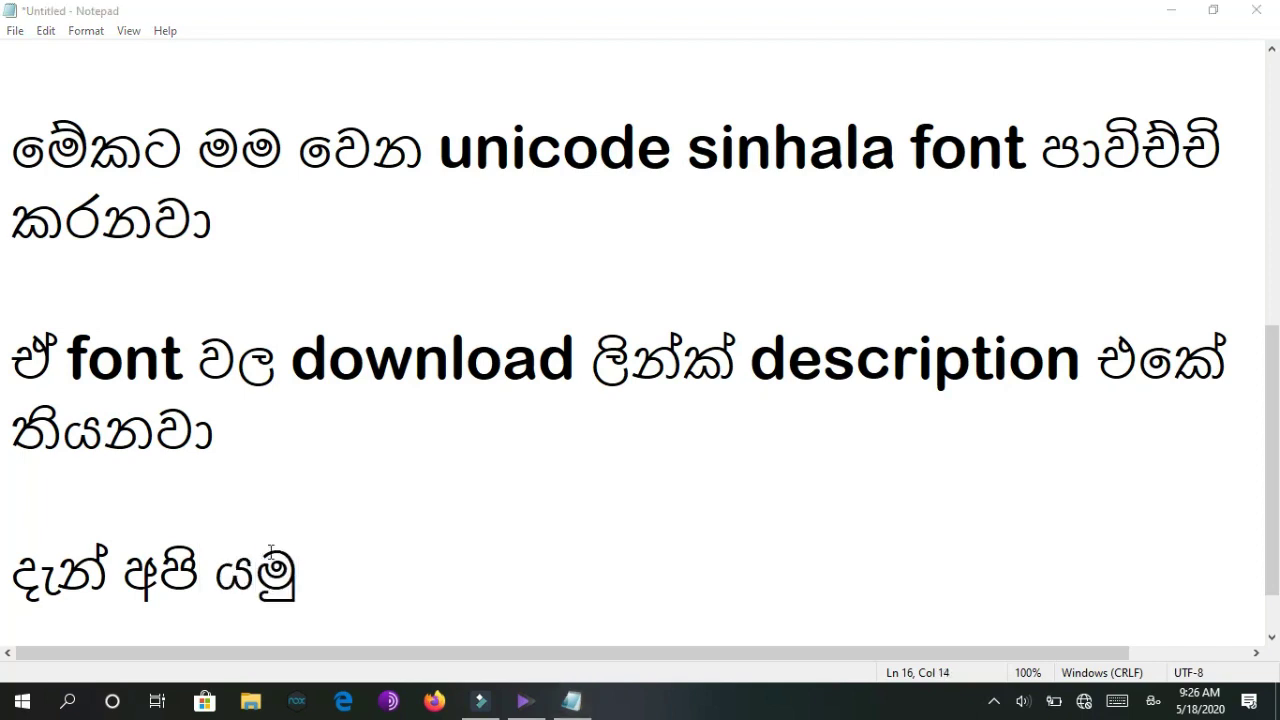
# Continue the line with the English word 'phtoshop' followed by Sinhala 'වල'.
pyautogui.click(417, 569)
pyautogui.write('ප්')
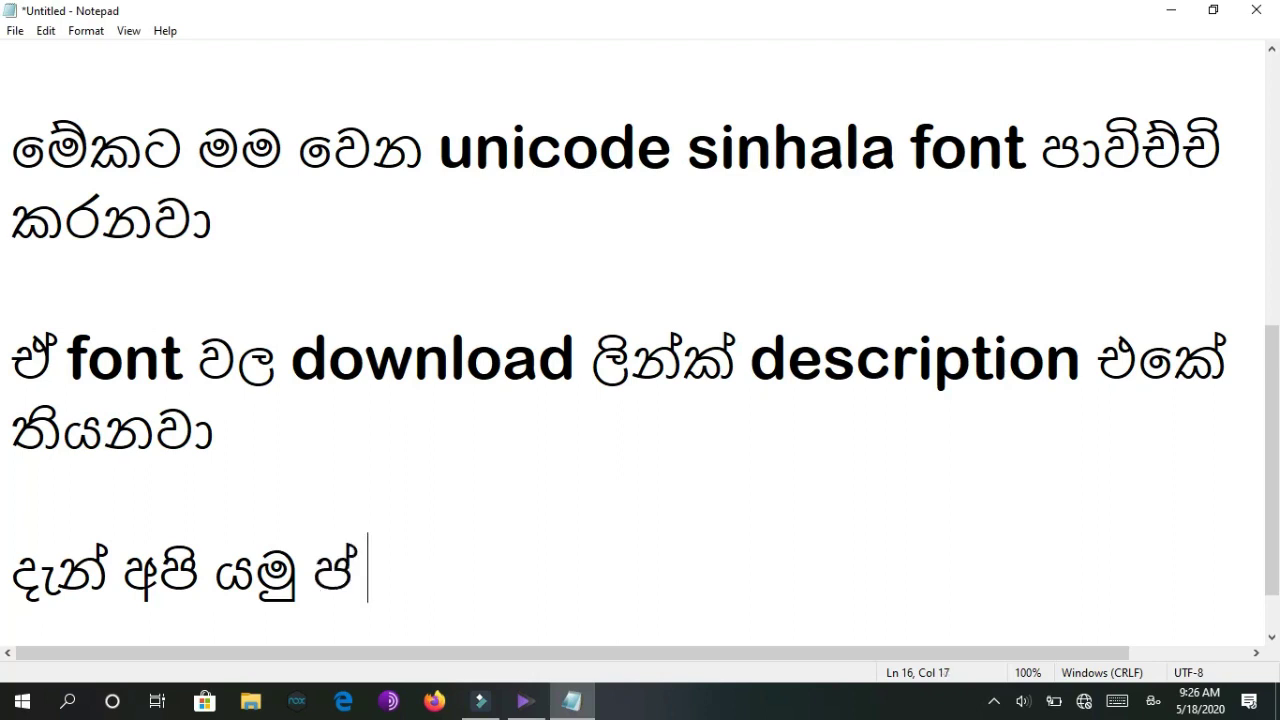
pyautogui.press('BackSpace')
pyautogui.press('BackSpace')
pyautogui.hotkey('alt', 'shift')
pyautogui.write('ph')
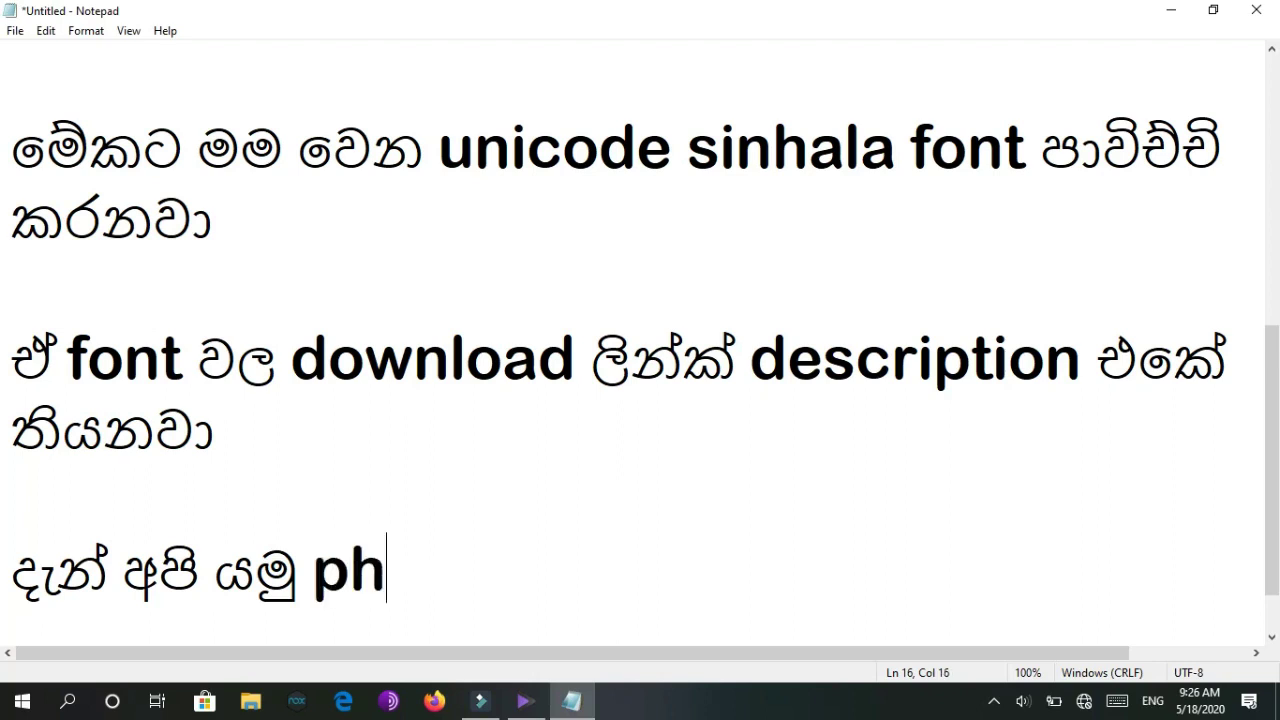
pyautogui.write('toshop ')
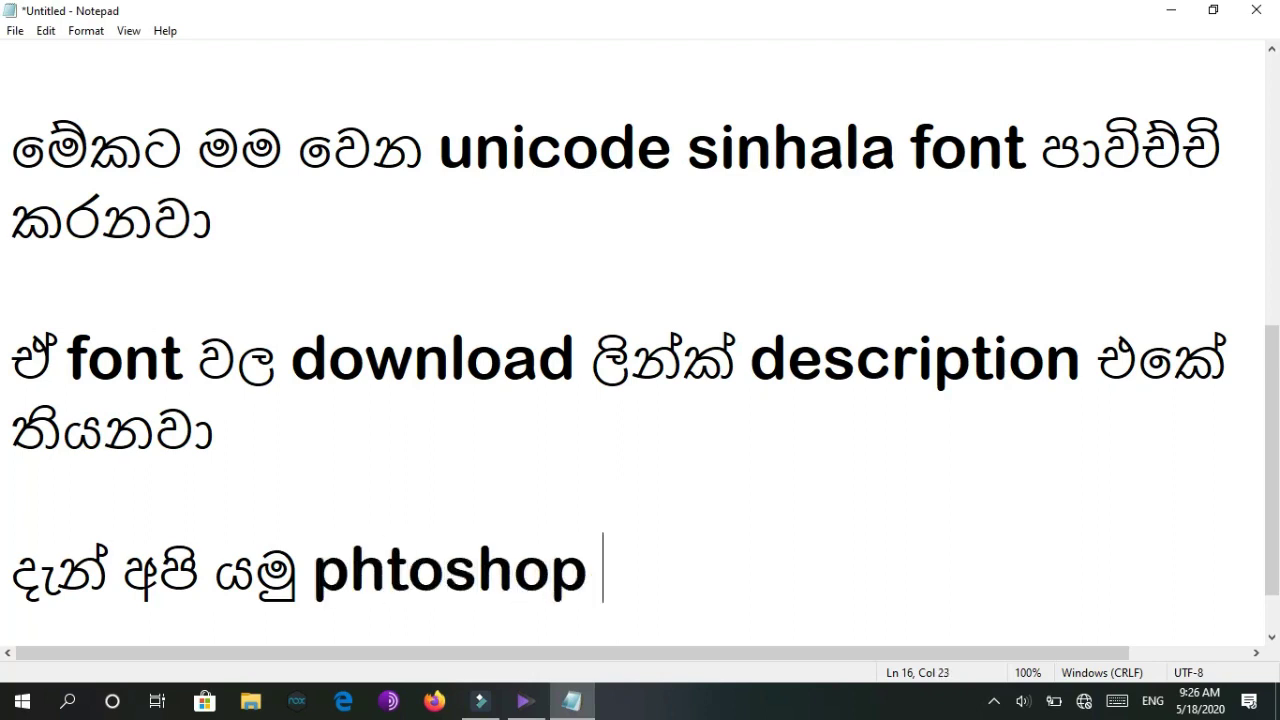
pyautogui.write('වල්ට')
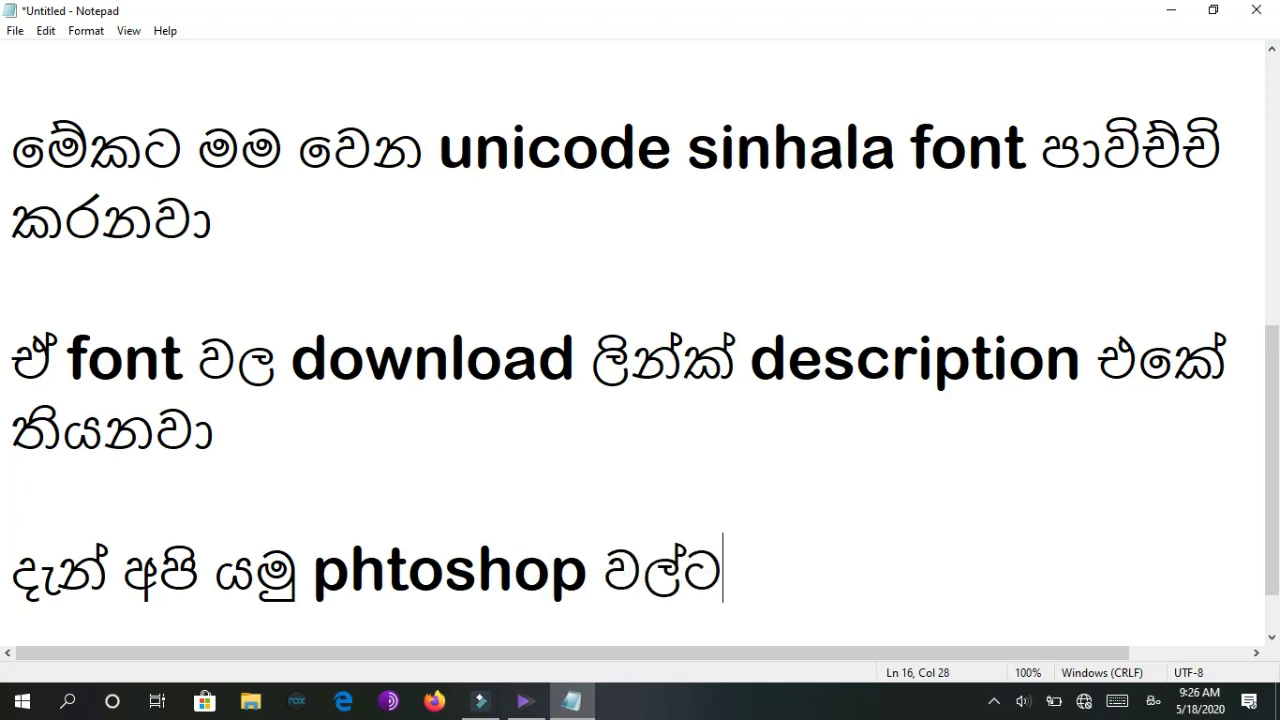
pyautogui.press('BackSpace')
pyautogui.press('BackSpace')
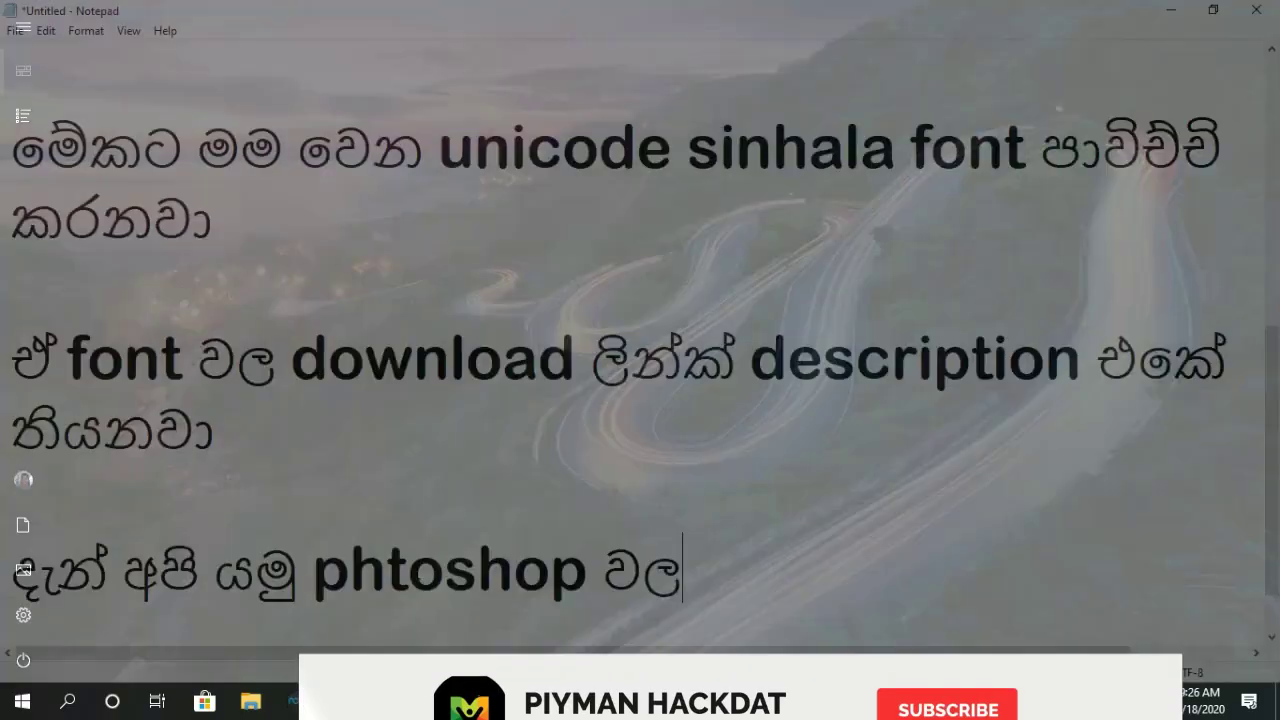
# End the line with 'වලට' and launch Adobe Photoshop CC 2018 from the Start menu.
pyautogui.write('ට')
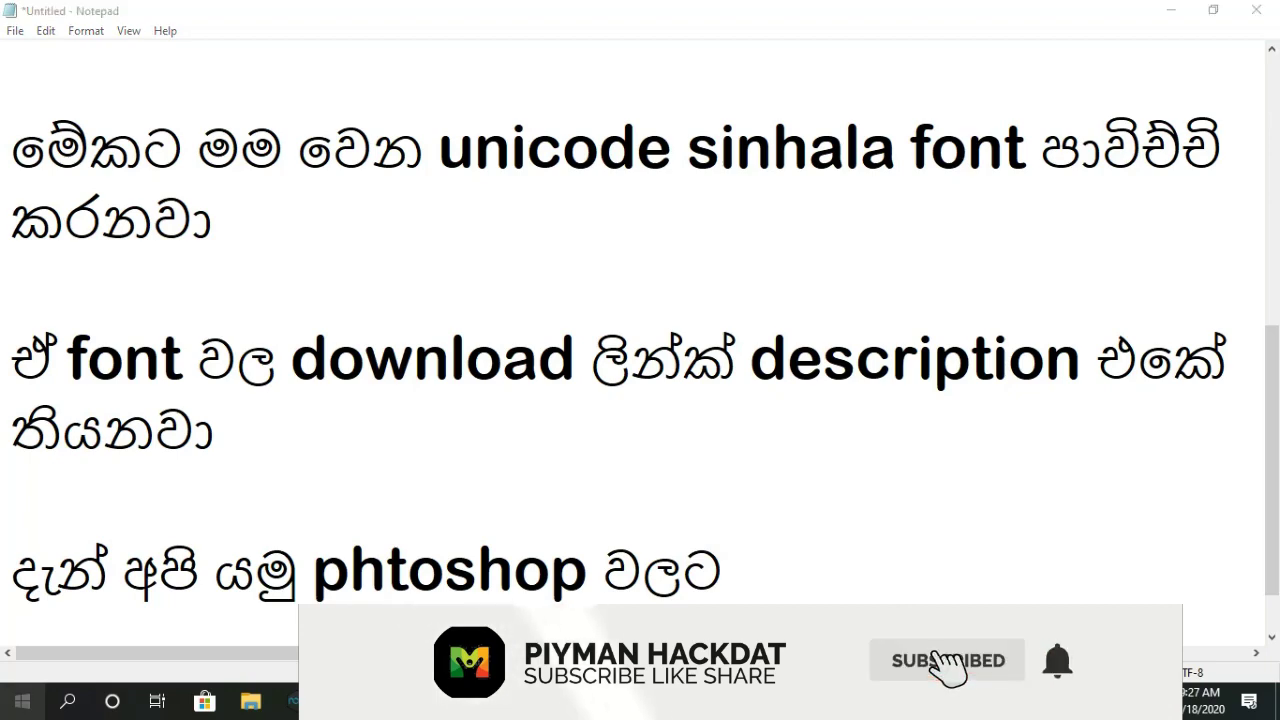
pyautogui.press('super')
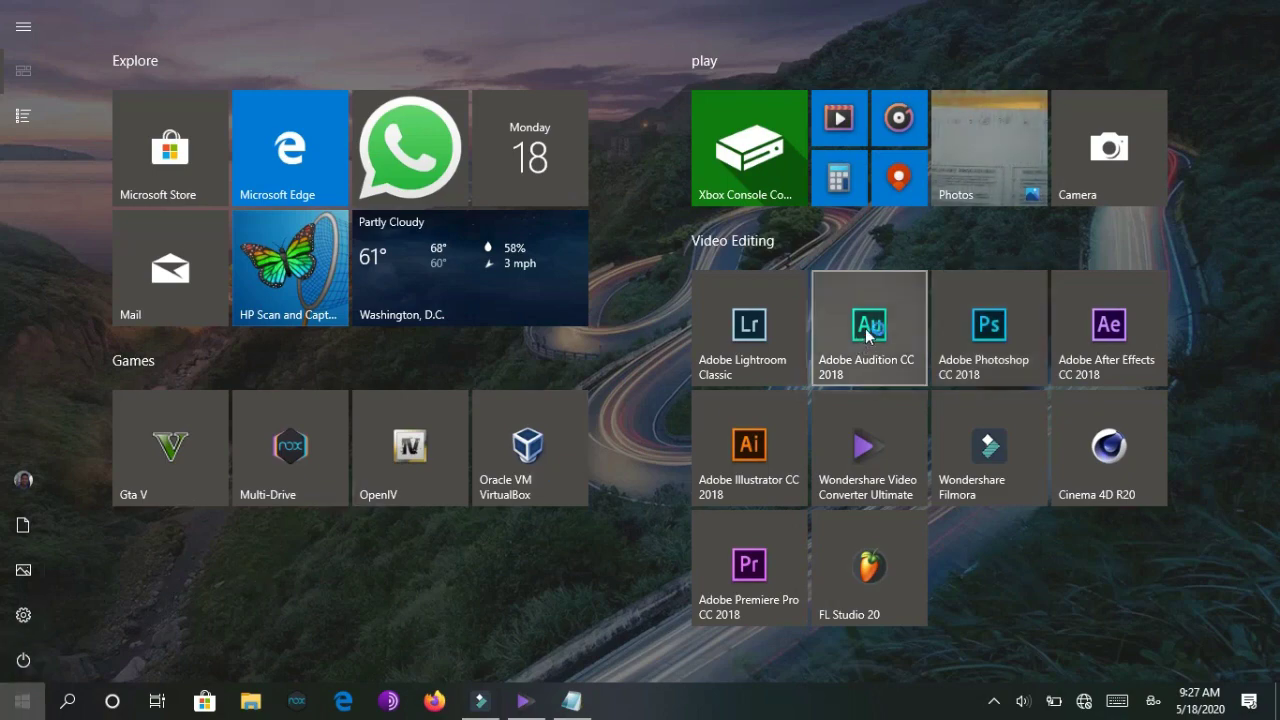
pyautogui.press('Escape')
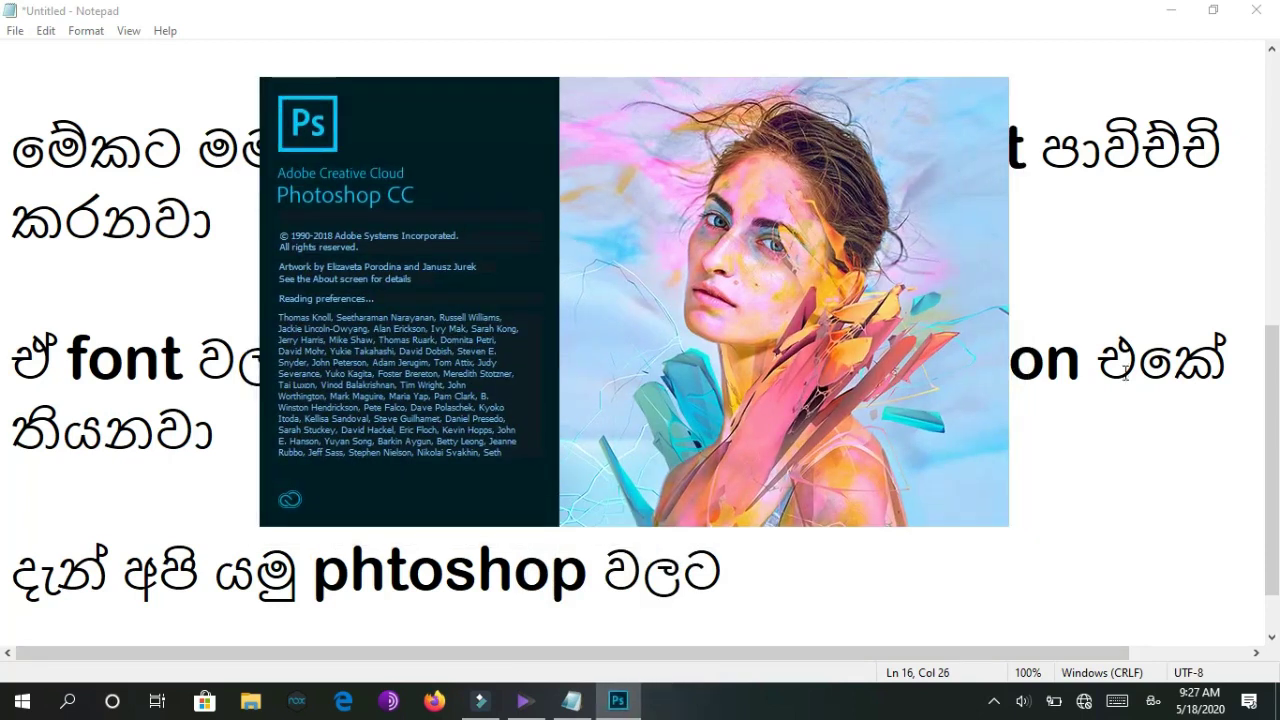
pyautogui.click(1092, 540)
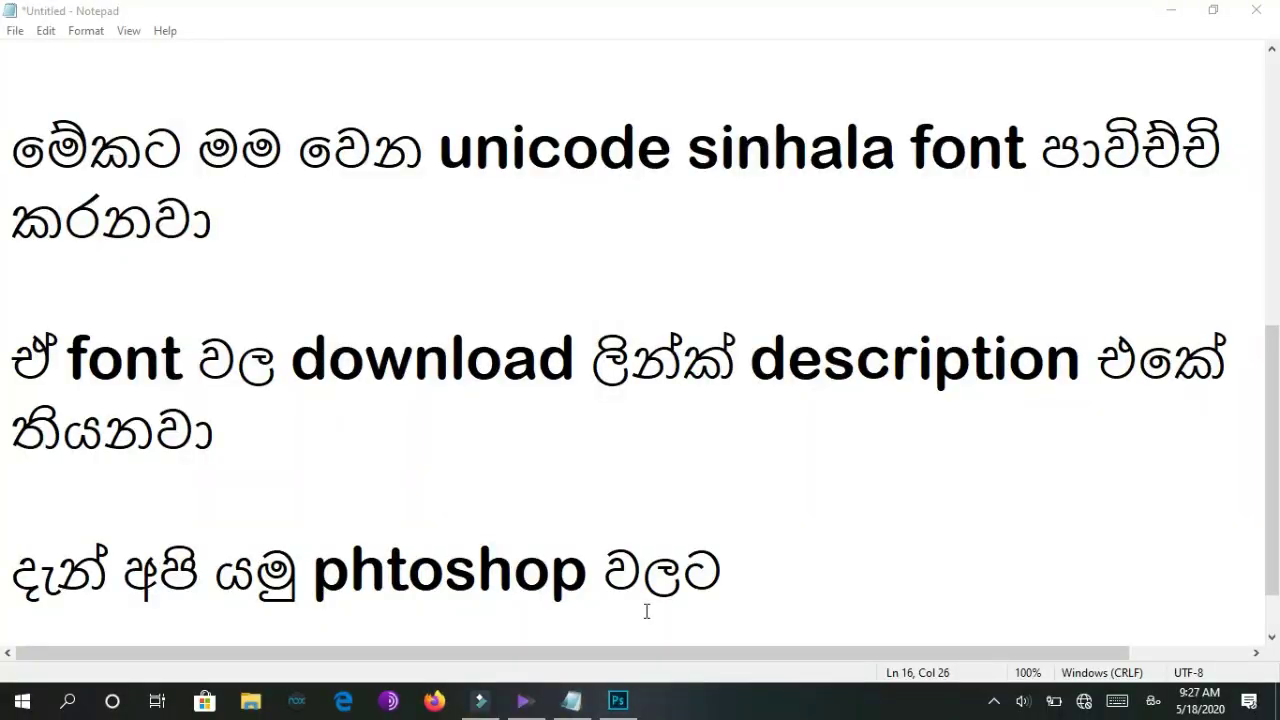
pyautogui.click(618, 700)
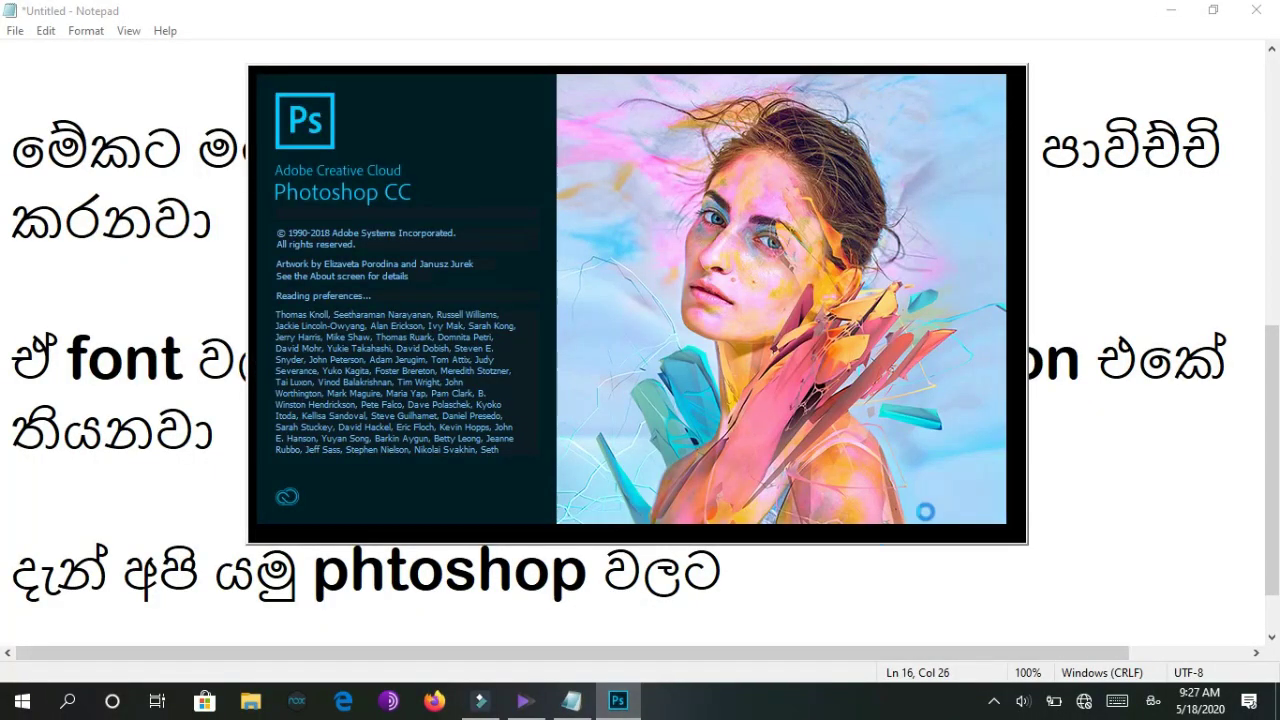
pyautogui.click(1121, 494)
pyautogui.moveTo(1272, 466); pyautogui.dragTo(1276, 198)
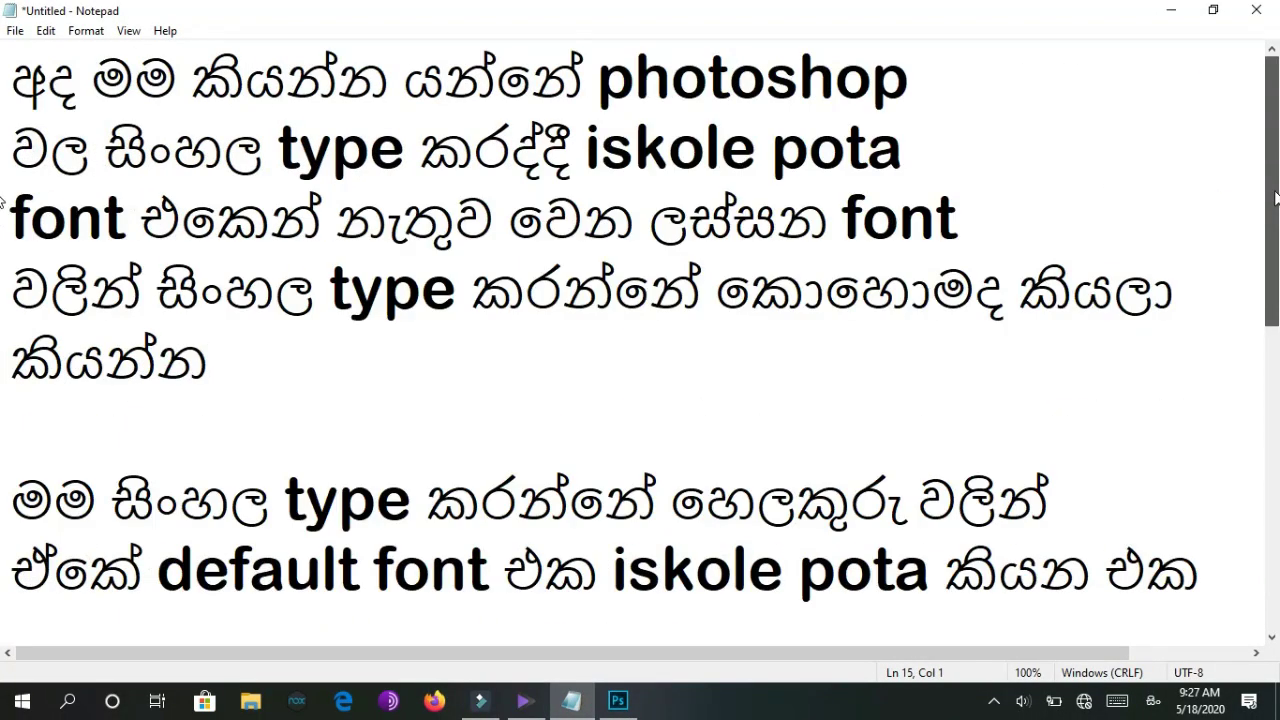
pyautogui.scroll(-3, 786, 560)
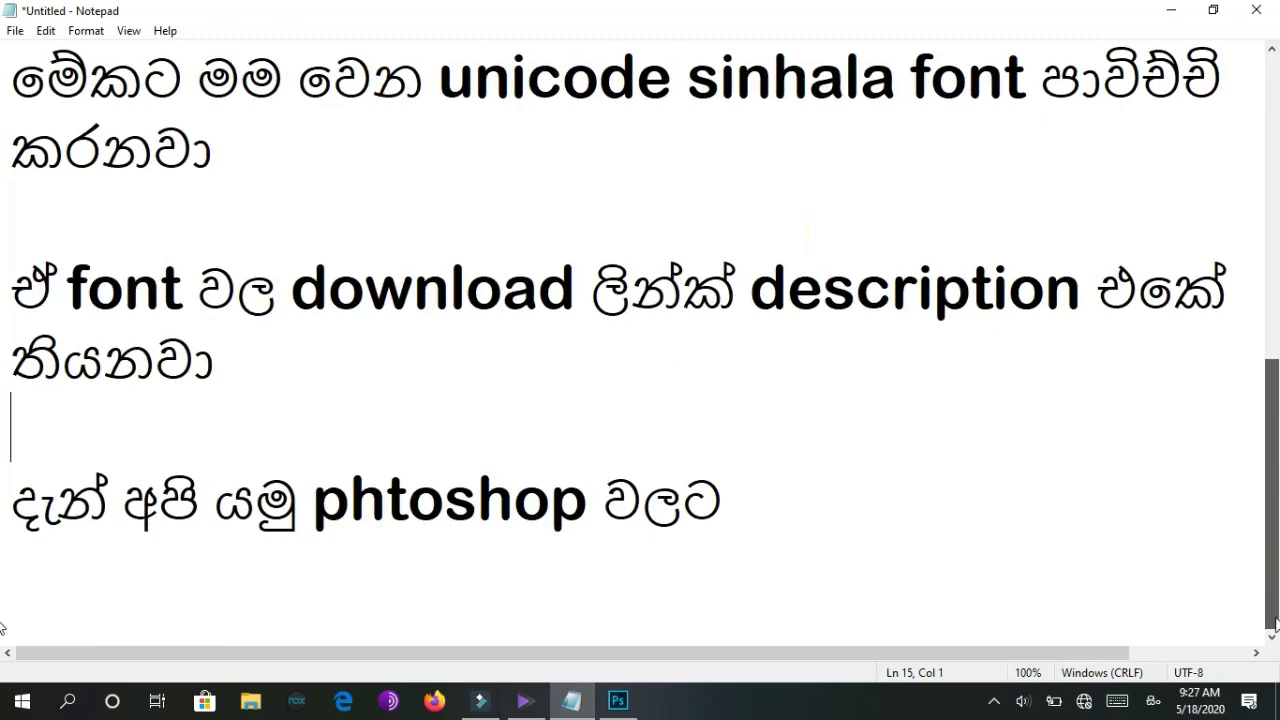
pyautogui.click(786, 620)
pyautogui.click(618, 700)
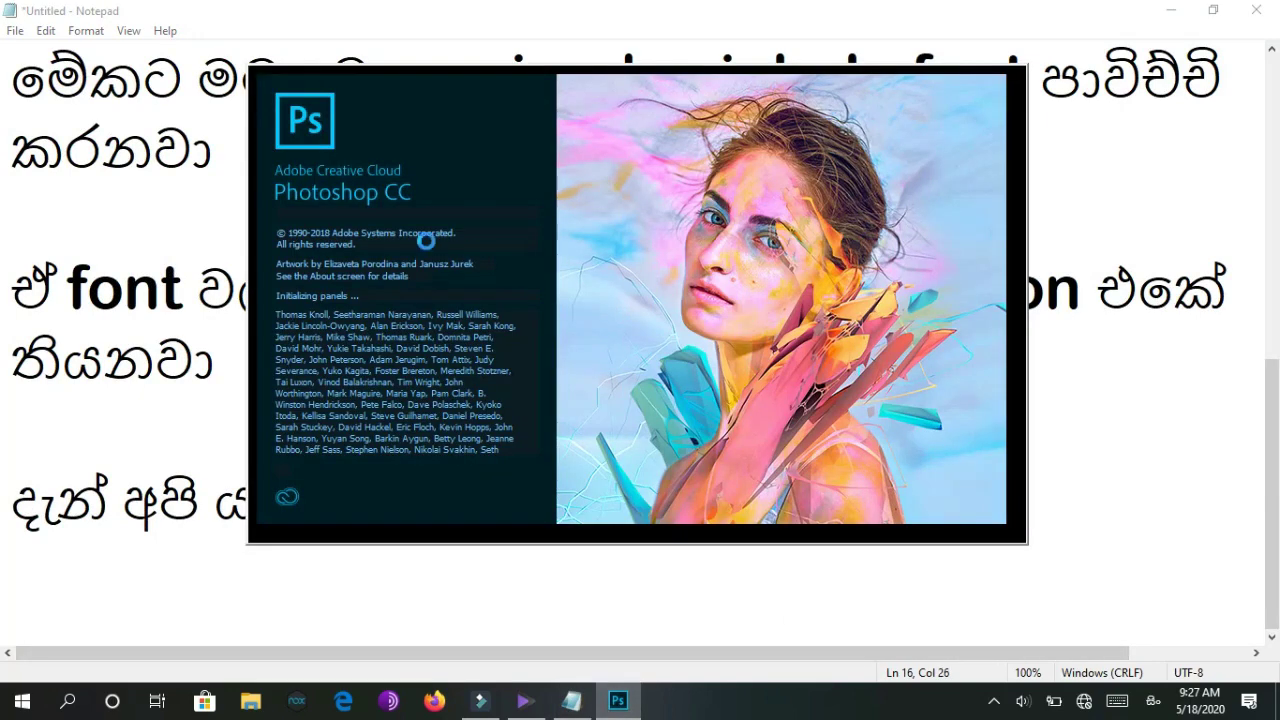
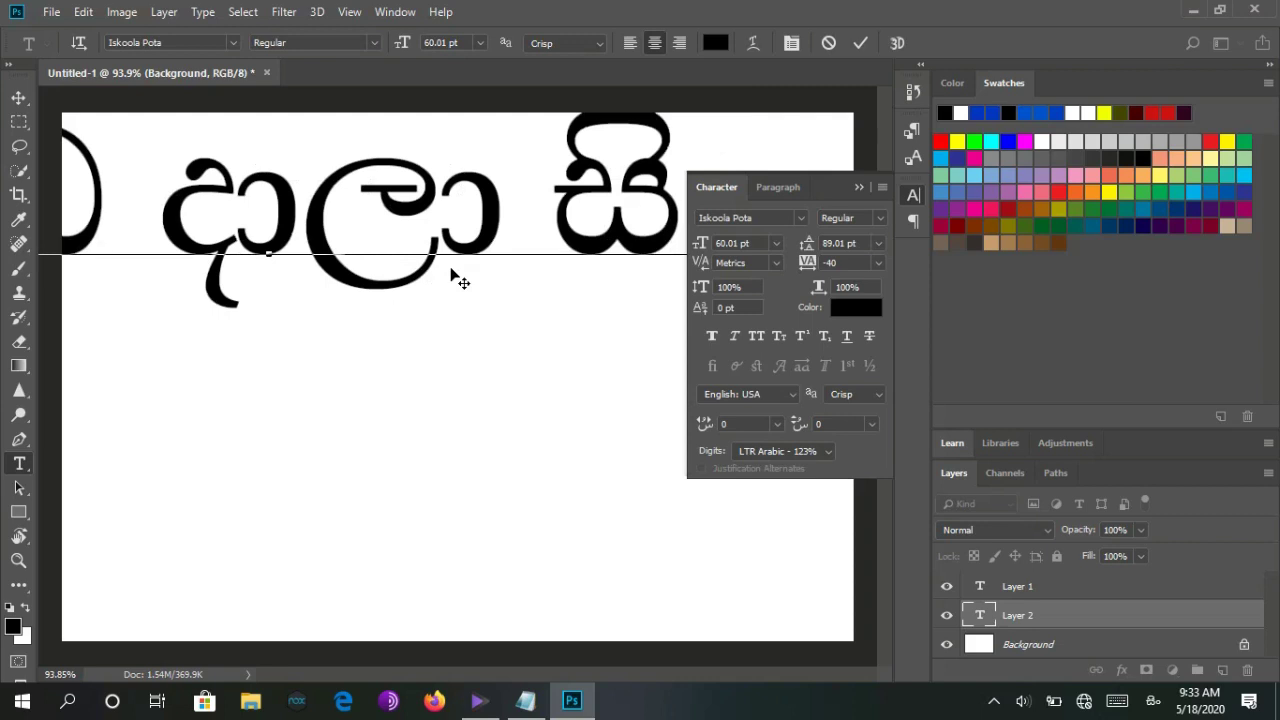
# Finish typing 'හැඩ දාලා සිංහල', shrink it to 18 pt and move it near the top-left.
pyautogui.write('ංහ')
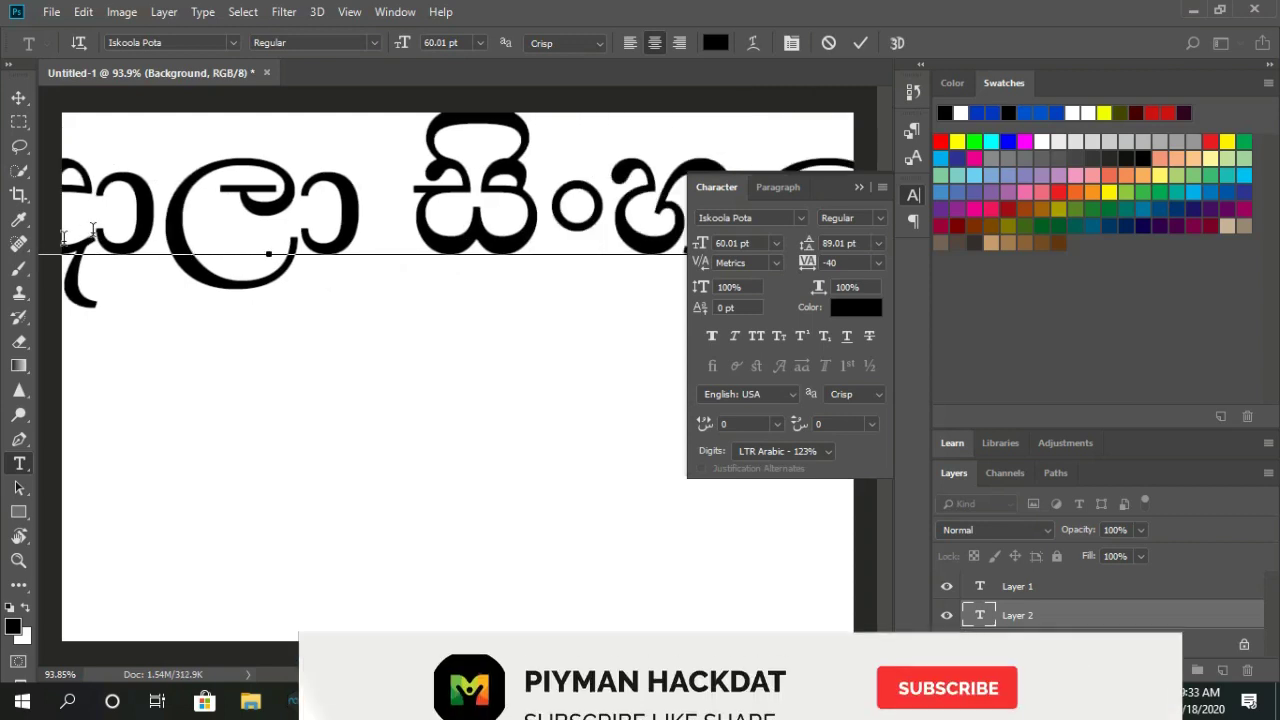
pyautogui.hotkey('ctrl', 'a')
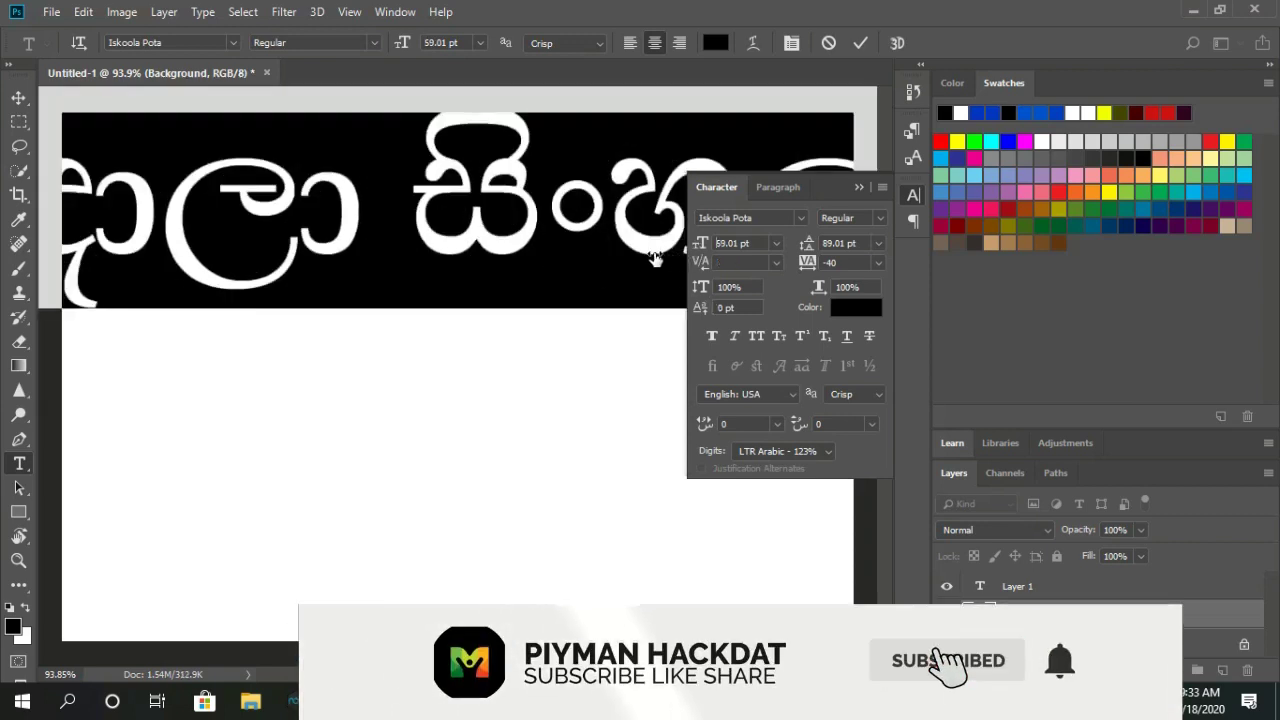
pyautogui.moveTo(700, 243); pyautogui.dragTo(655, 271)
pyautogui.click(19, 97)
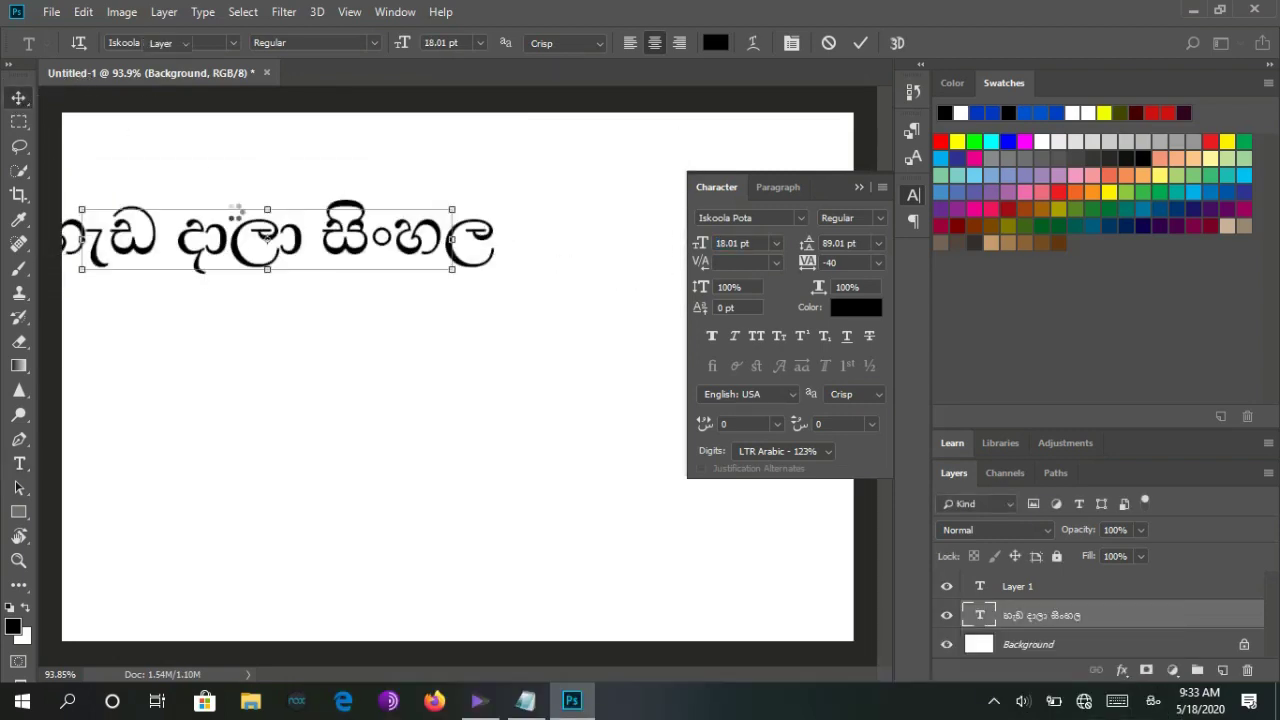
pyautogui.moveTo(229, 203); pyautogui.dragTo(202, 115)
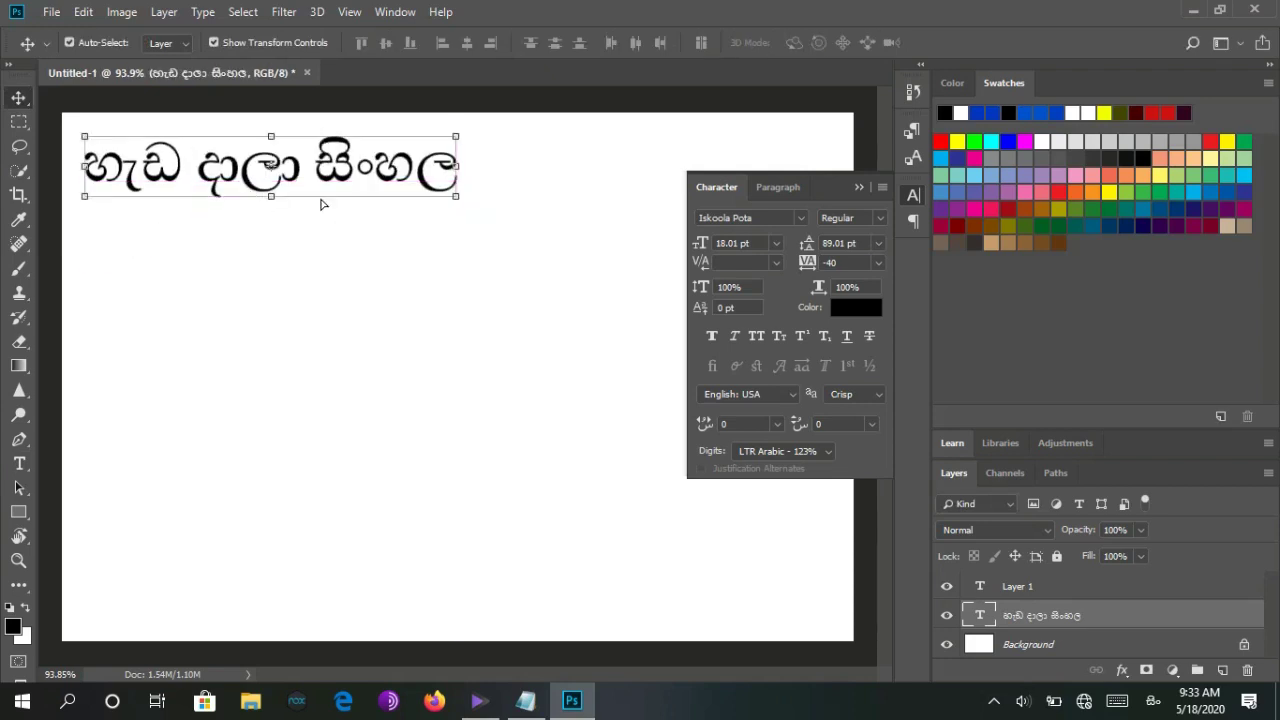
# Append the word ටයිප් to the end of the Sinhala line, correcting a mistyped entry.
pyautogui.click(19, 463)
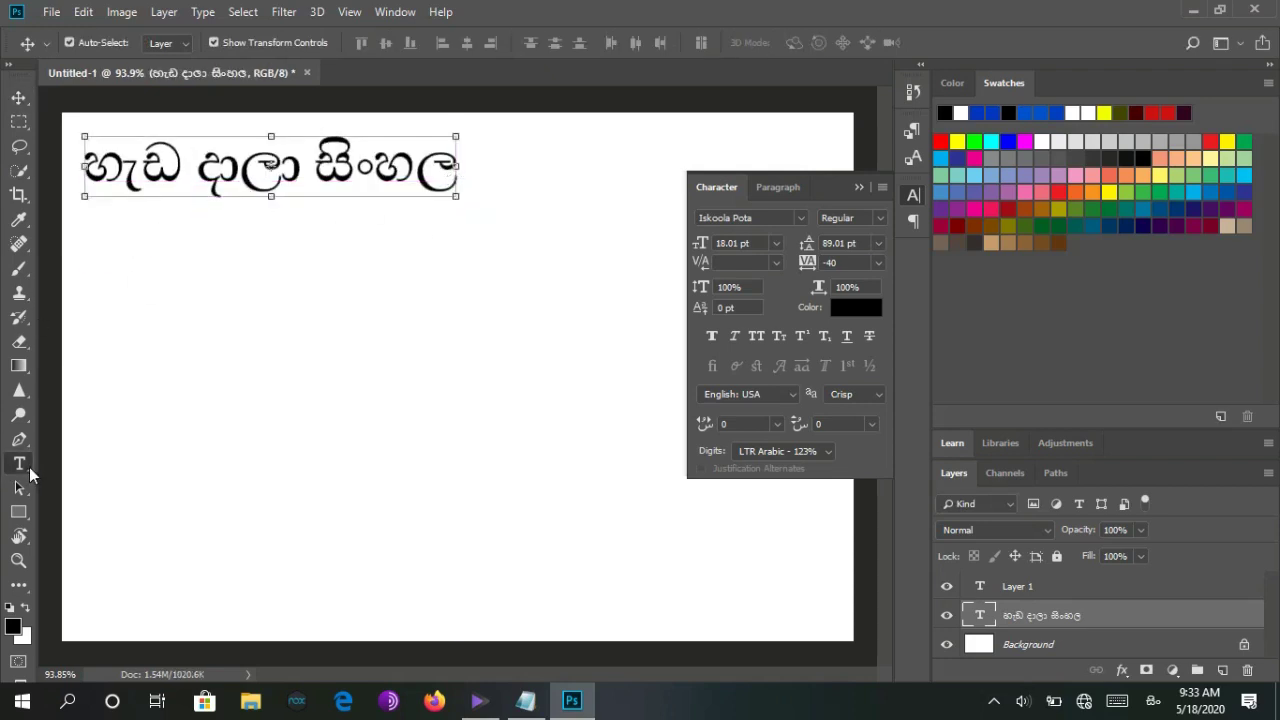
pyautogui.click(450, 182)
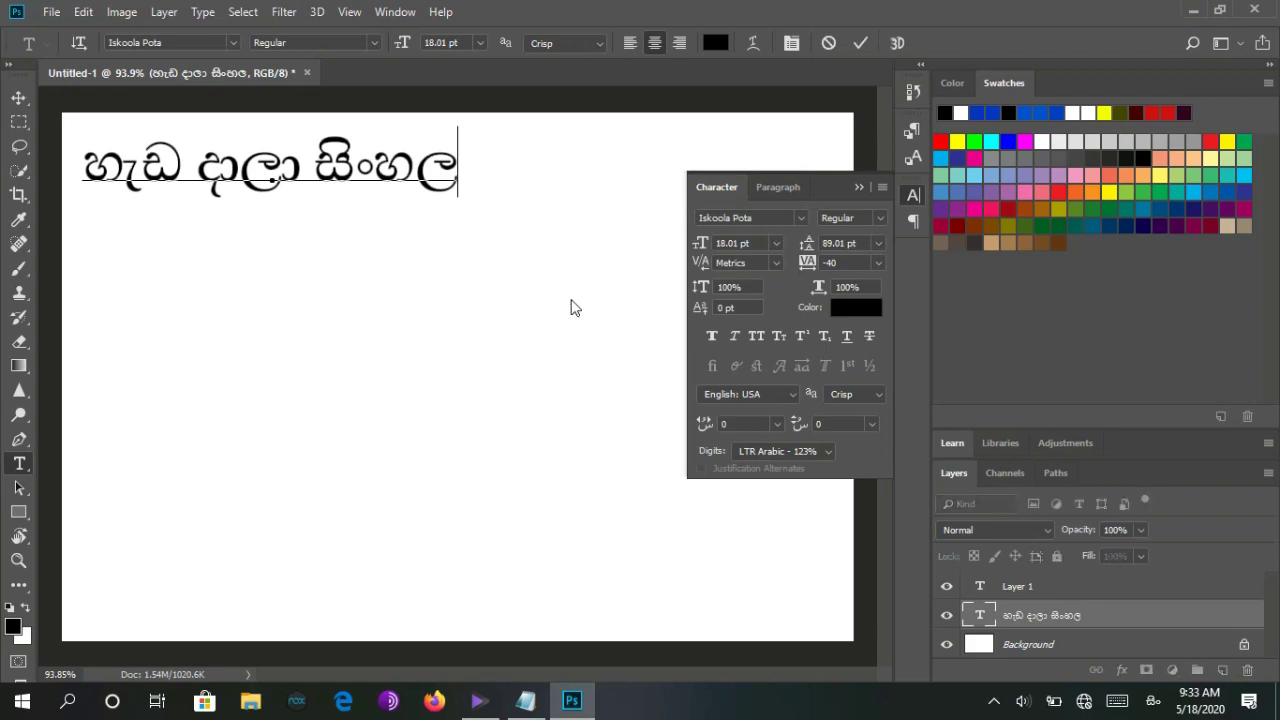
pyautogui.hotkey('alt', 'shift')
pyautogui.write('ty')
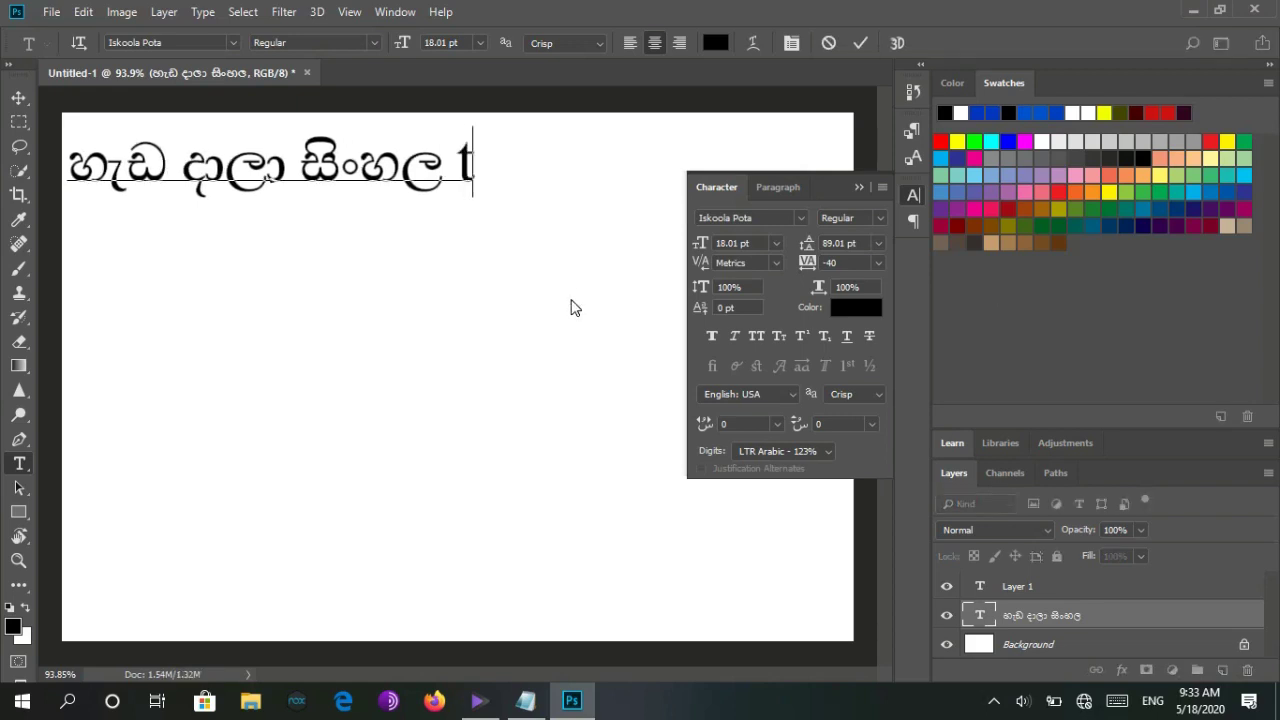
pyautogui.press('BackSpace')
pyautogui.press('BackSpace')
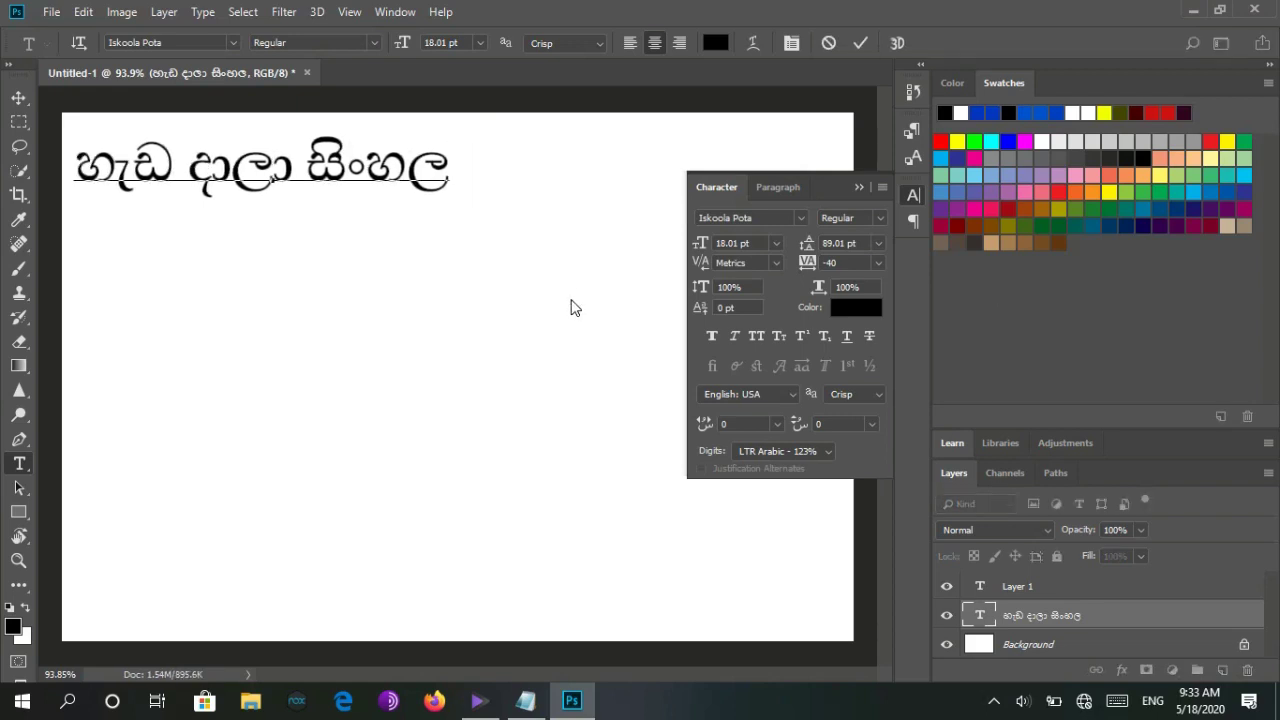
pyautogui.write('ටය්')
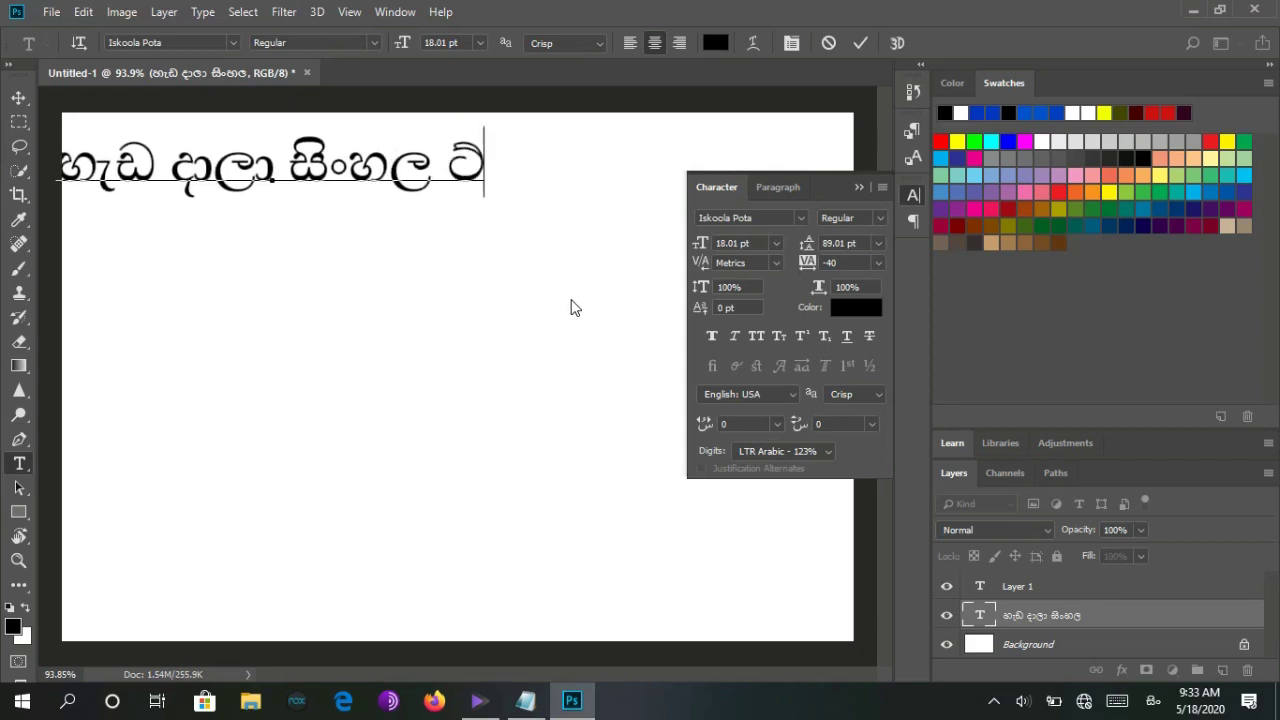
pyautogui.write('ිප්')
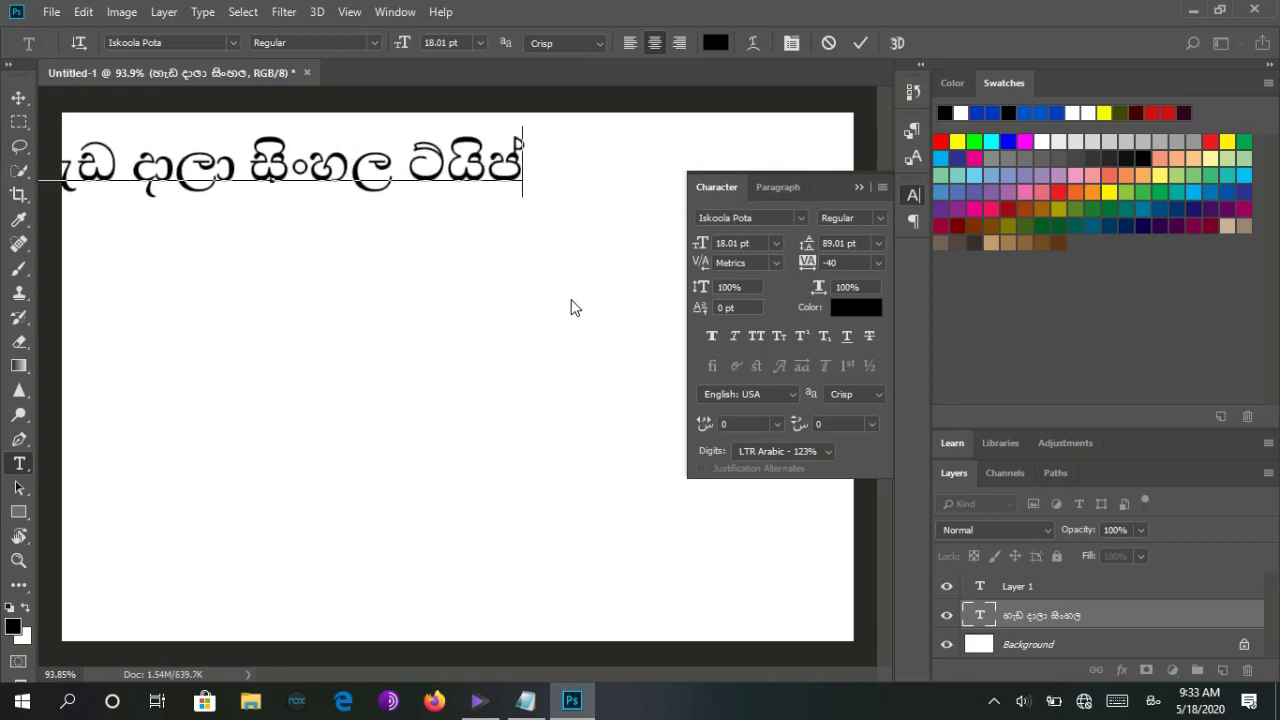
# Fix the letters and spacing in ටයිප්, add කරමු, and centre the line along the top.
pyautogui.press('Left')
pyautogui.press('Left')
pyautogui.press('Left')
pyautogui.press('Delete')
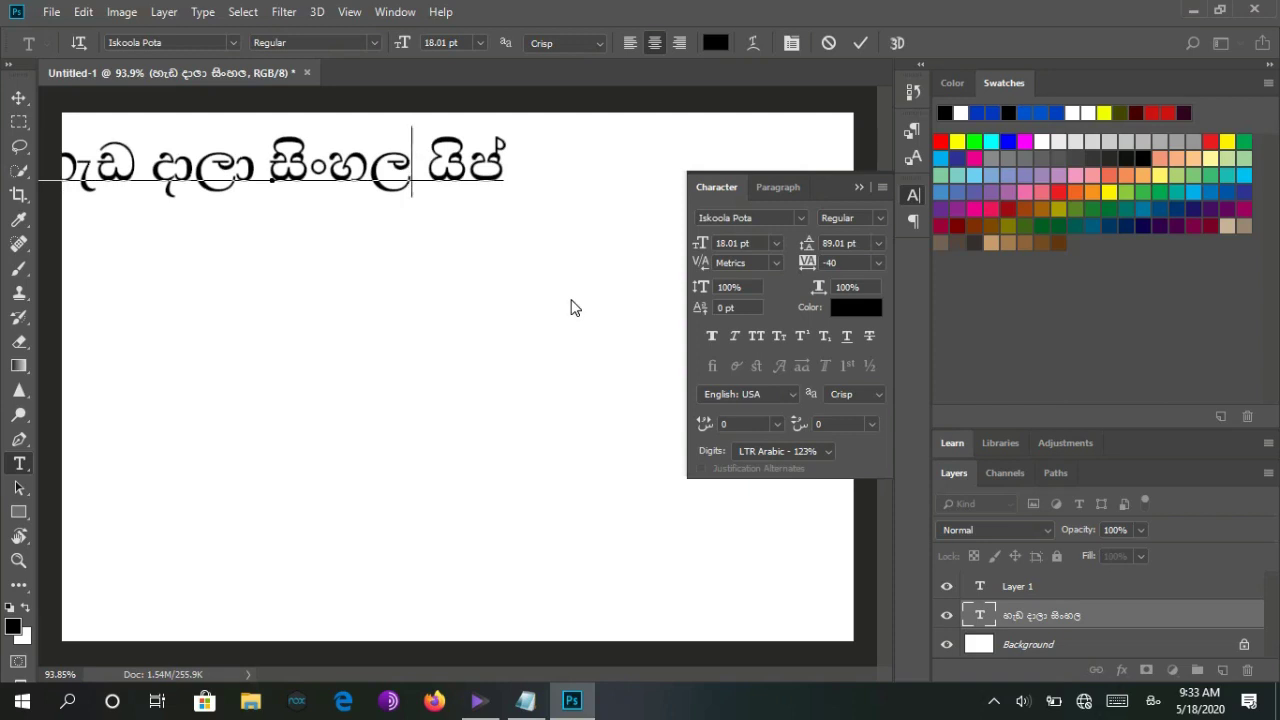
pyautogui.write('ට්')
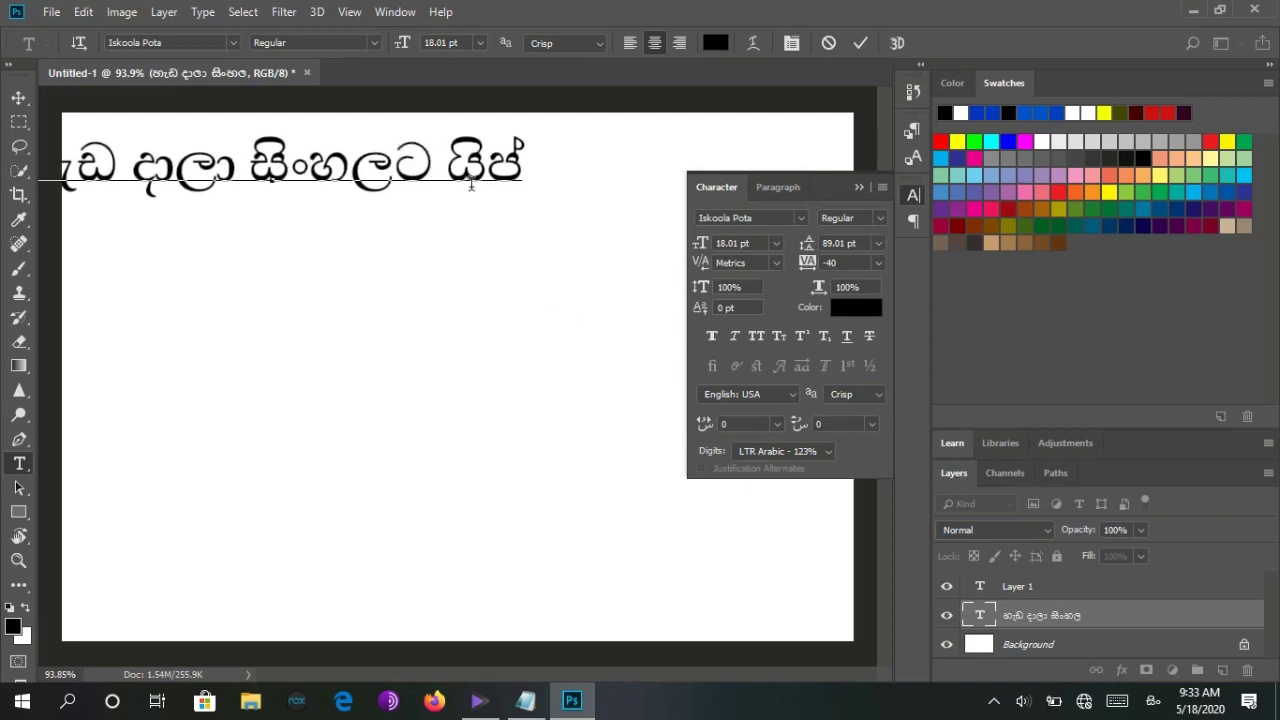
pyautogui.press('Left')
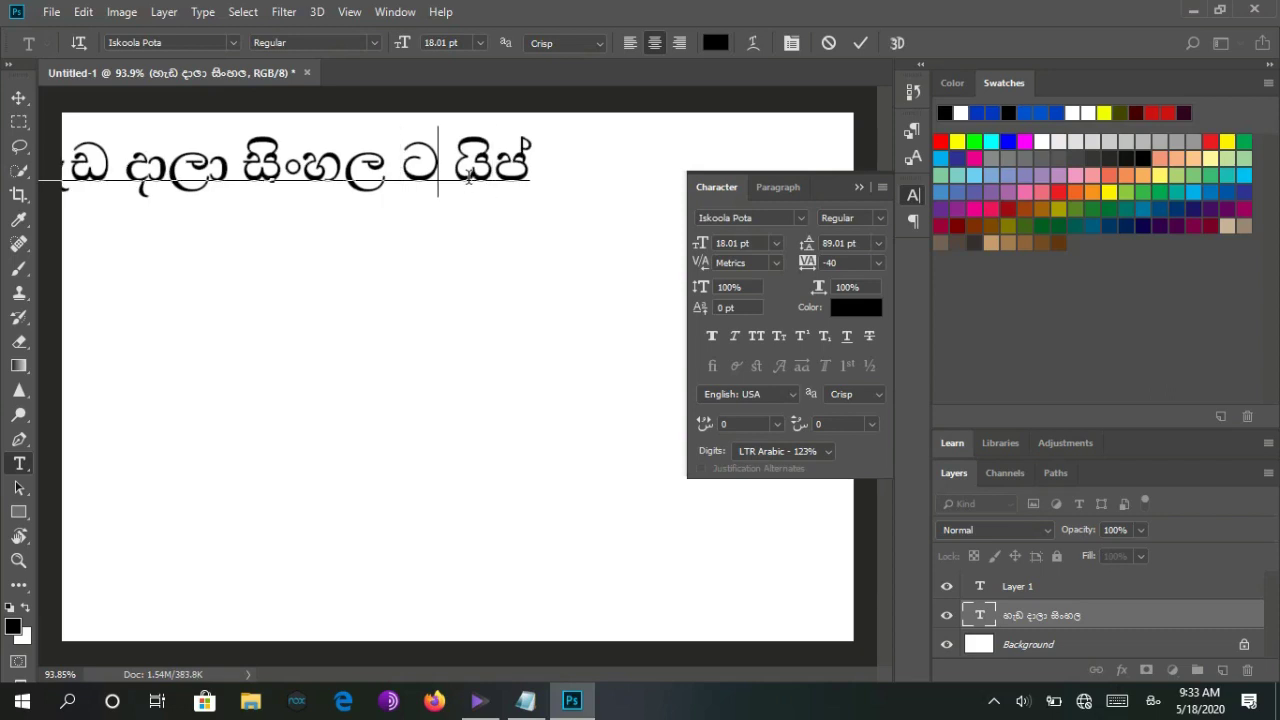
pyautogui.press('Left')
pyautogui.press('Delete')
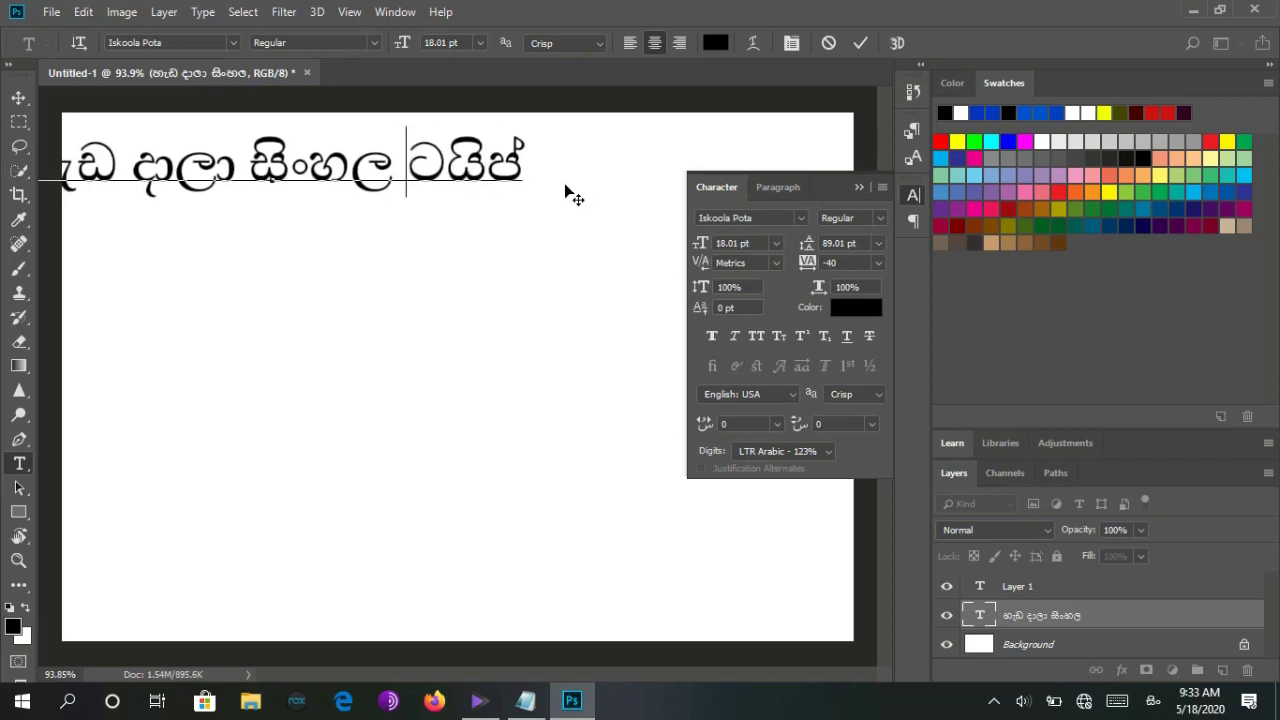
pyautogui.press('End')
pyautogui.write('ක්')
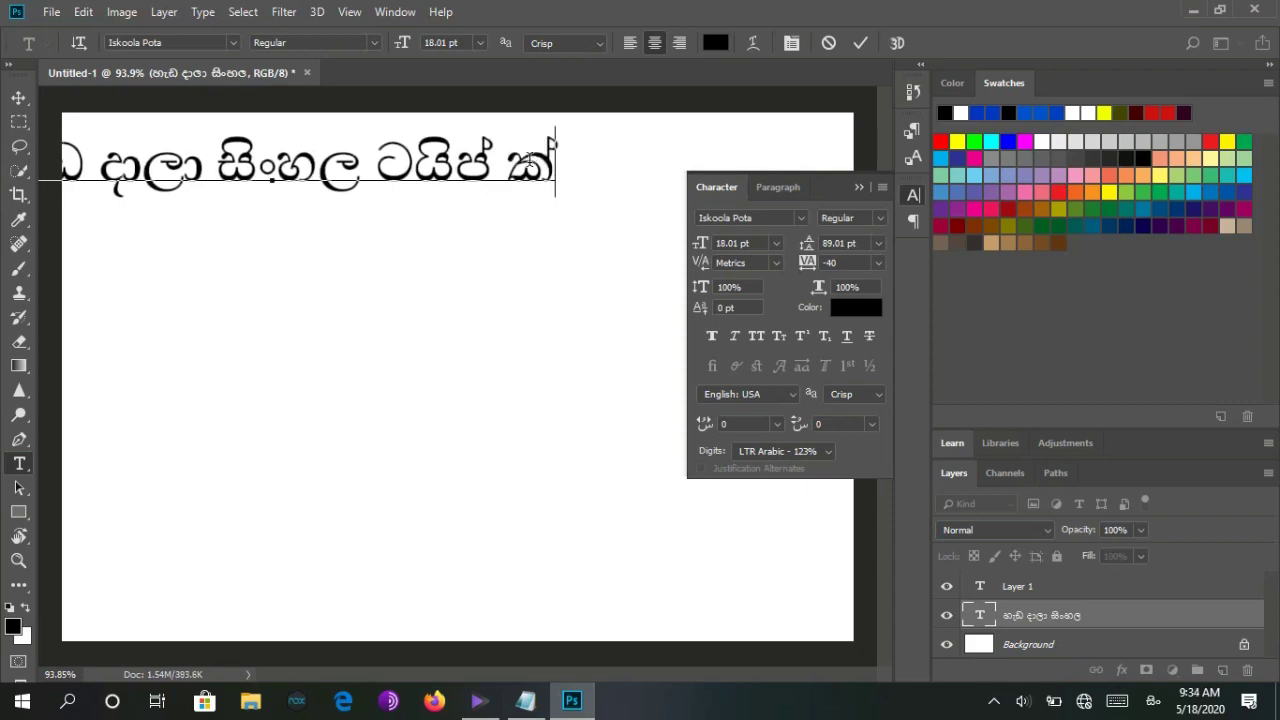
pyautogui.write('රමු')
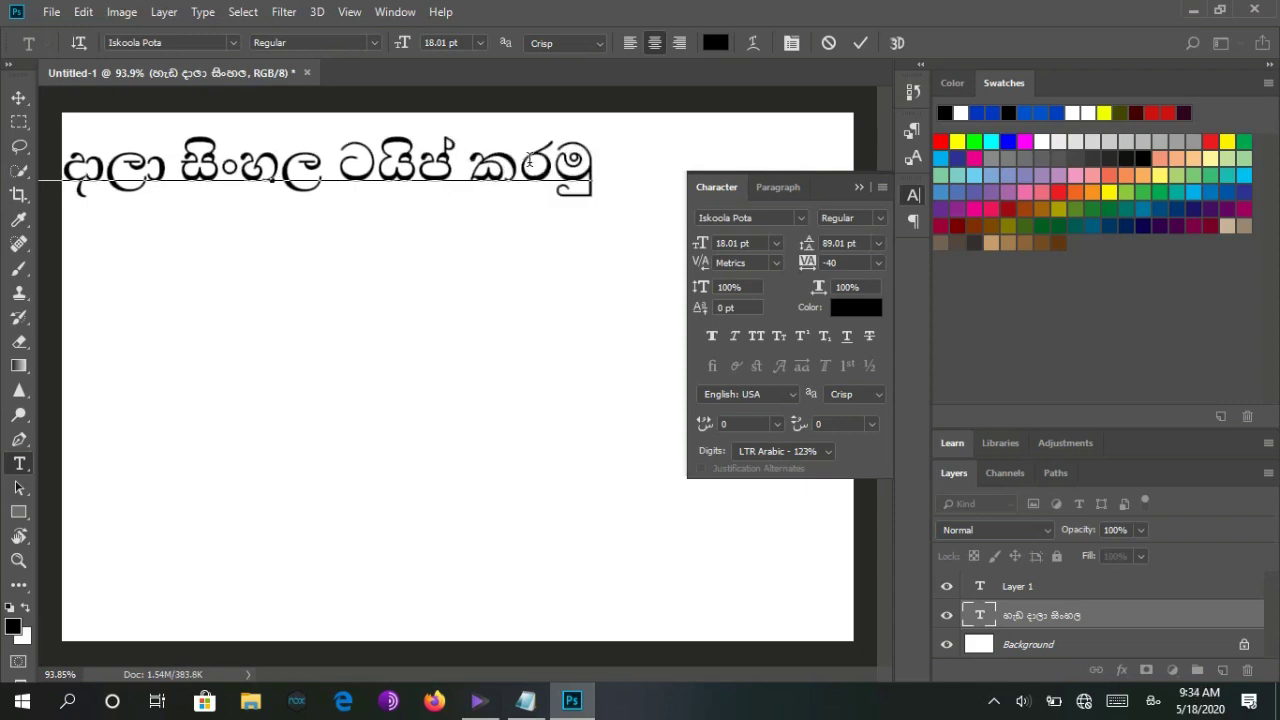
pyautogui.click(19, 98)
pyautogui.moveTo(246, 168); pyautogui.dragTo(422, 185)
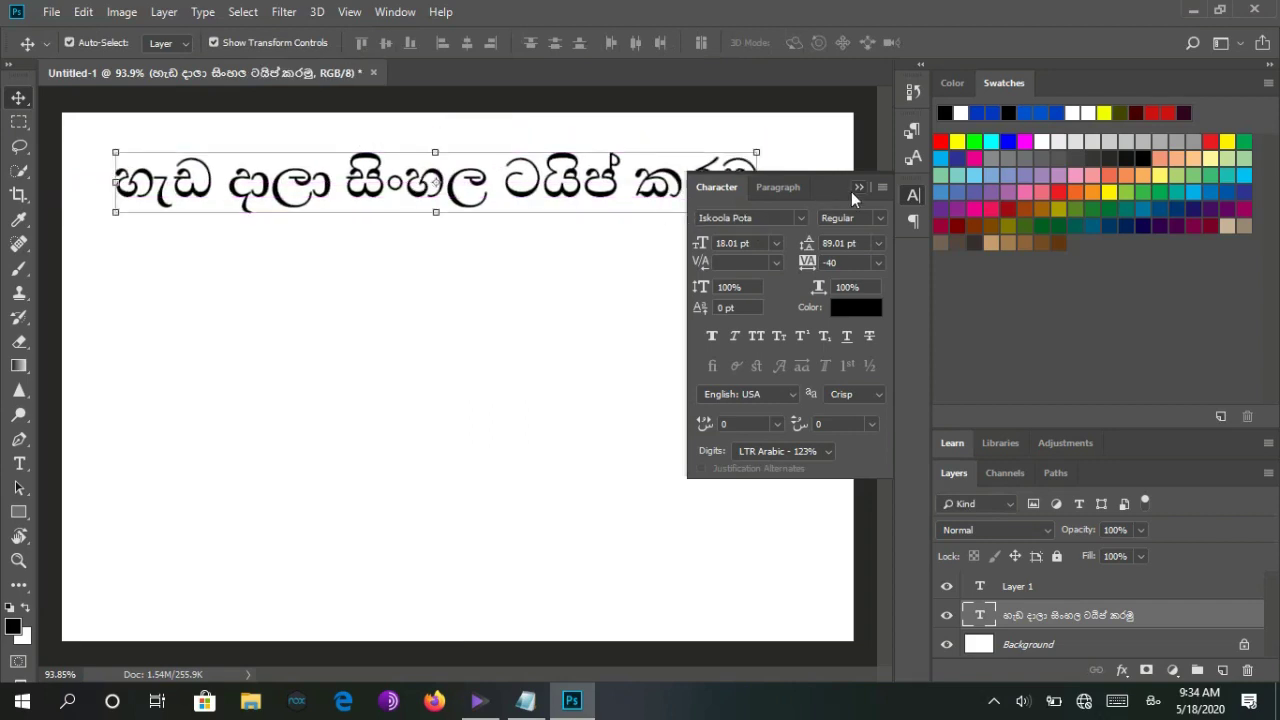
# Alt-drag the 'හැඩ දාලා සිංහල ටයිප් කරමු' layer into five evenly stacked copies.
pyautogui.click(856, 188)
pyautogui.moveTo(692, 201); pyautogui.dragTo(690, 185)
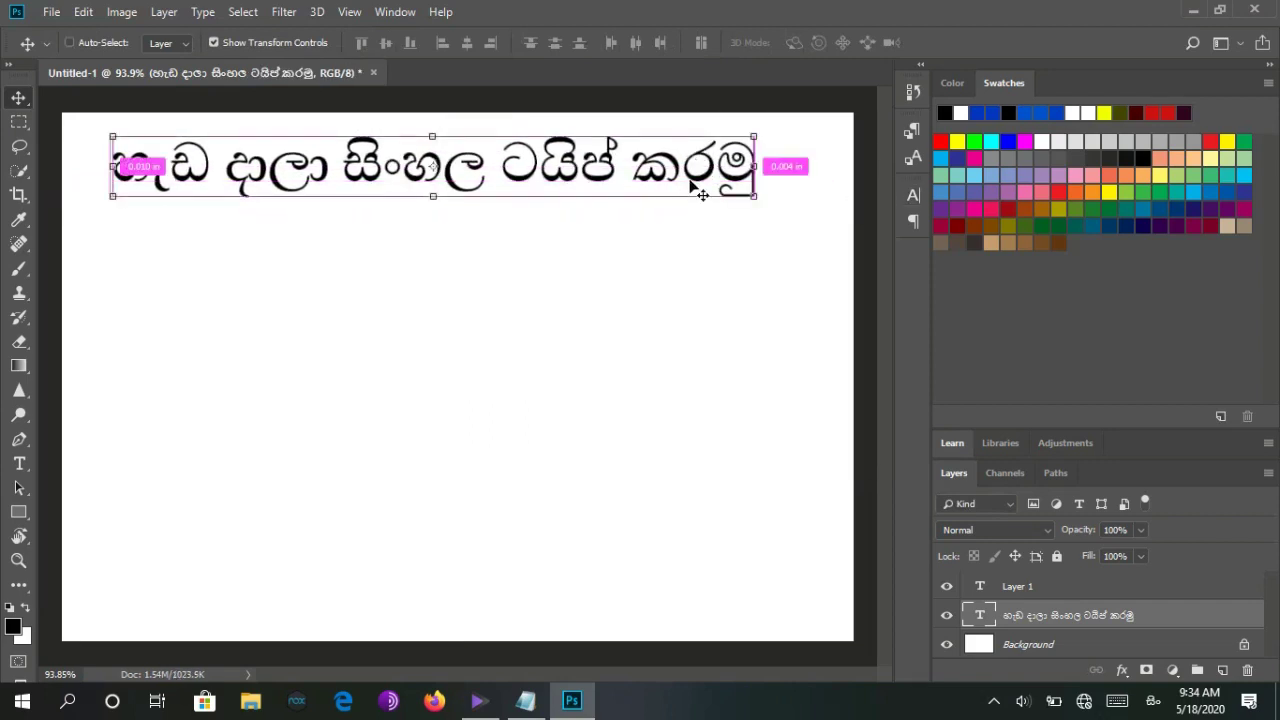
pyautogui.moveTo(612, 200); pyautogui.dragTo(636, 410)
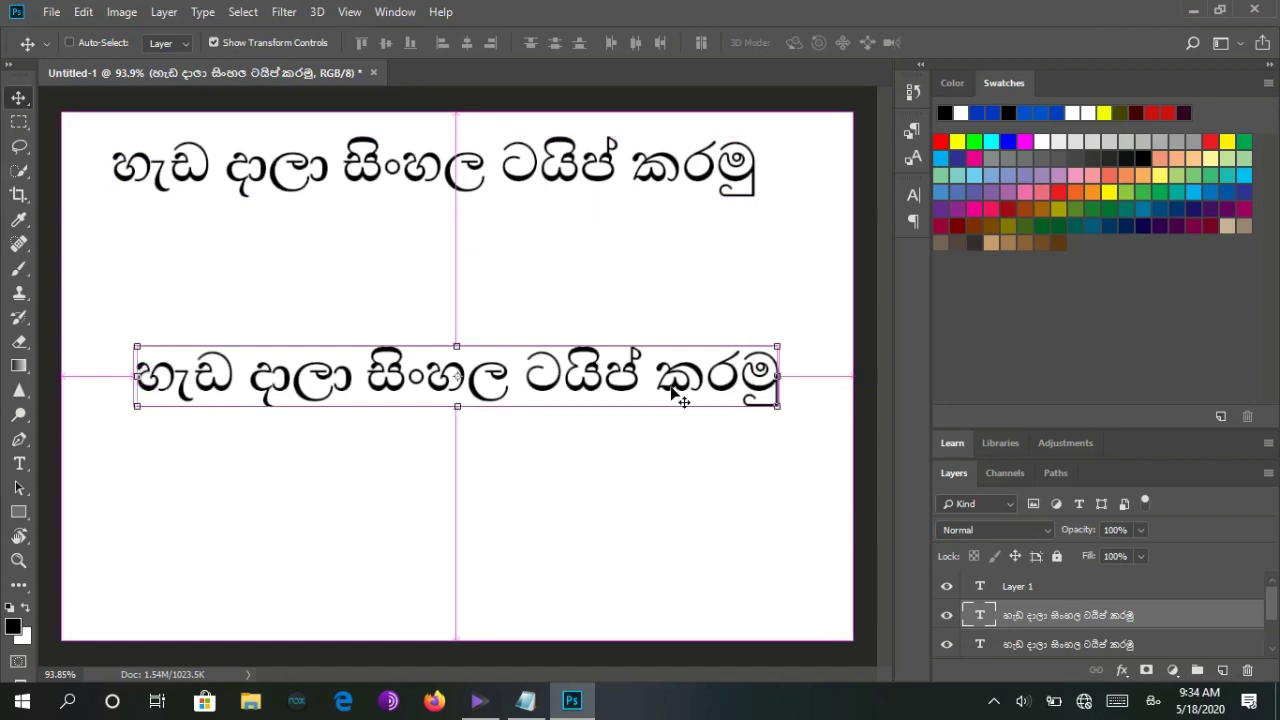
pyautogui.moveTo(574, 382); pyautogui.dragTo(555, 240)
pyautogui.moveTo(610, 363); pyautogui.dragTo(550, 463)
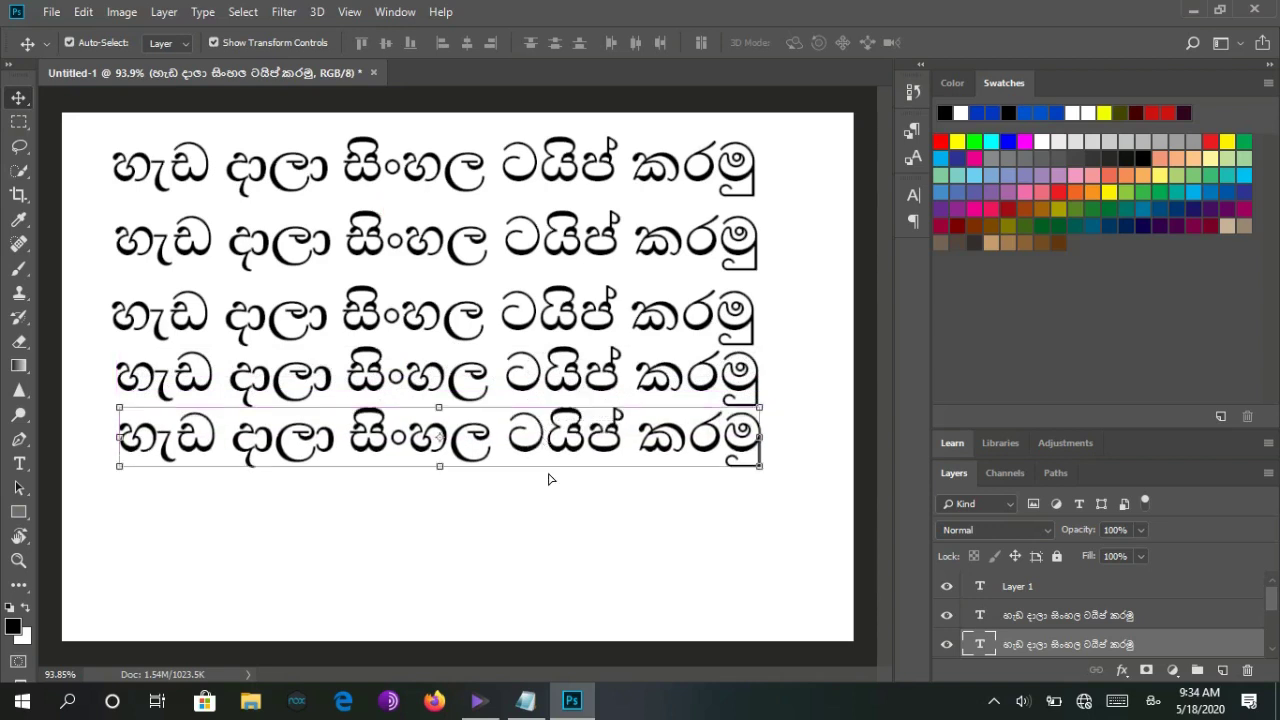
pyautogui.click(548, 479)
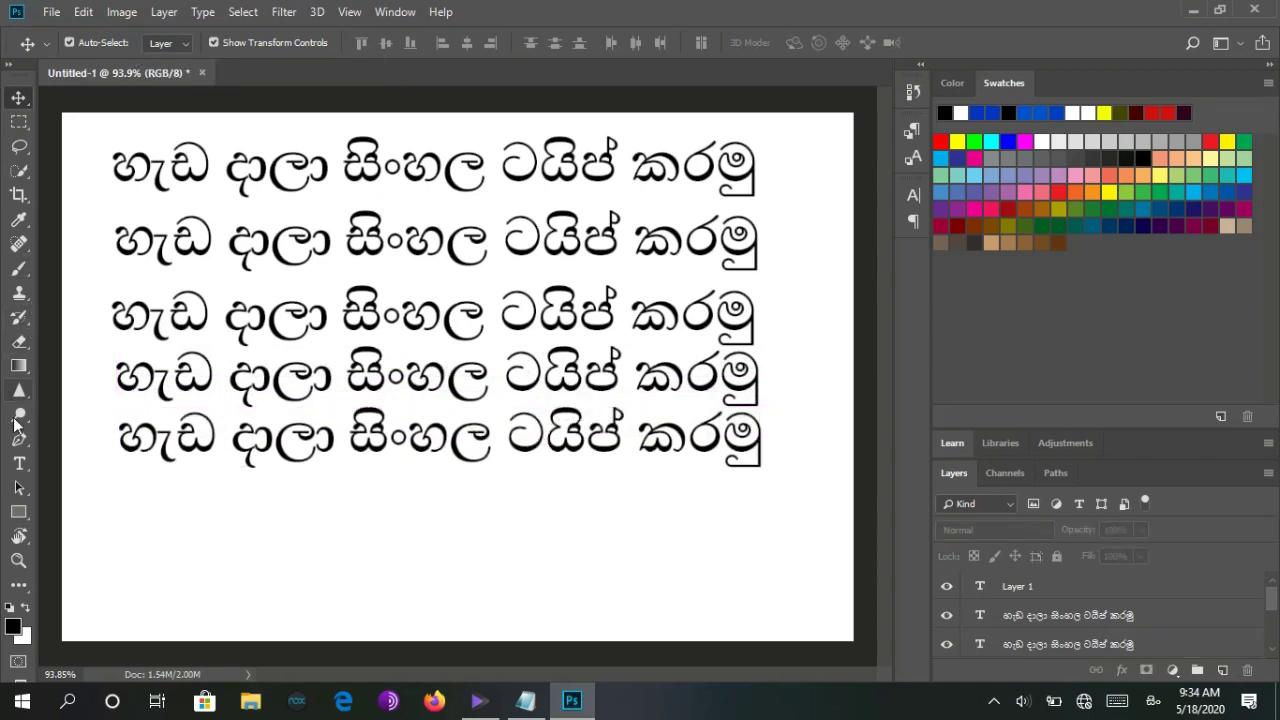
# Try selecting the second line, then clear the selection and activate the Sinhala text layer.
pyautogui.click(19, 463)
pyautogui.moveTo(116, 240); pyautogui.dragTo(811, 320)
pyautogui.click(104, 150)
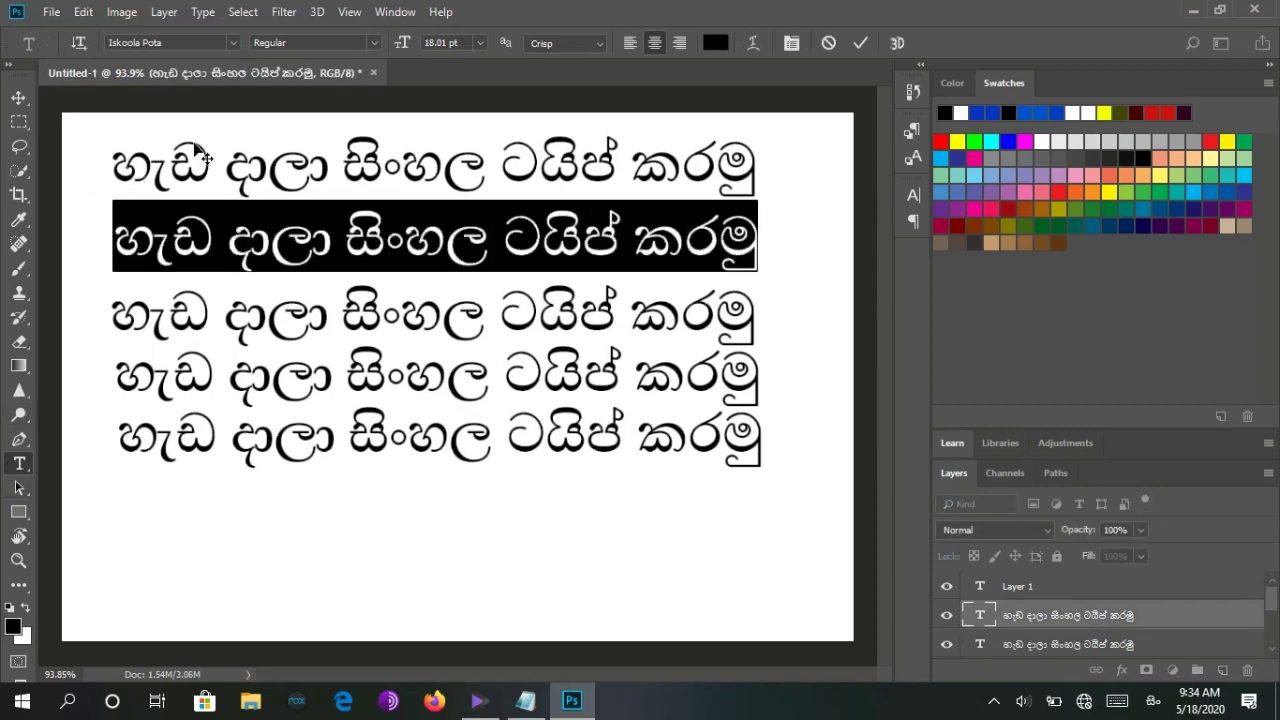
pyautogui.hotkey('ctrl', 'h')
pyautogui.click(999, 592)
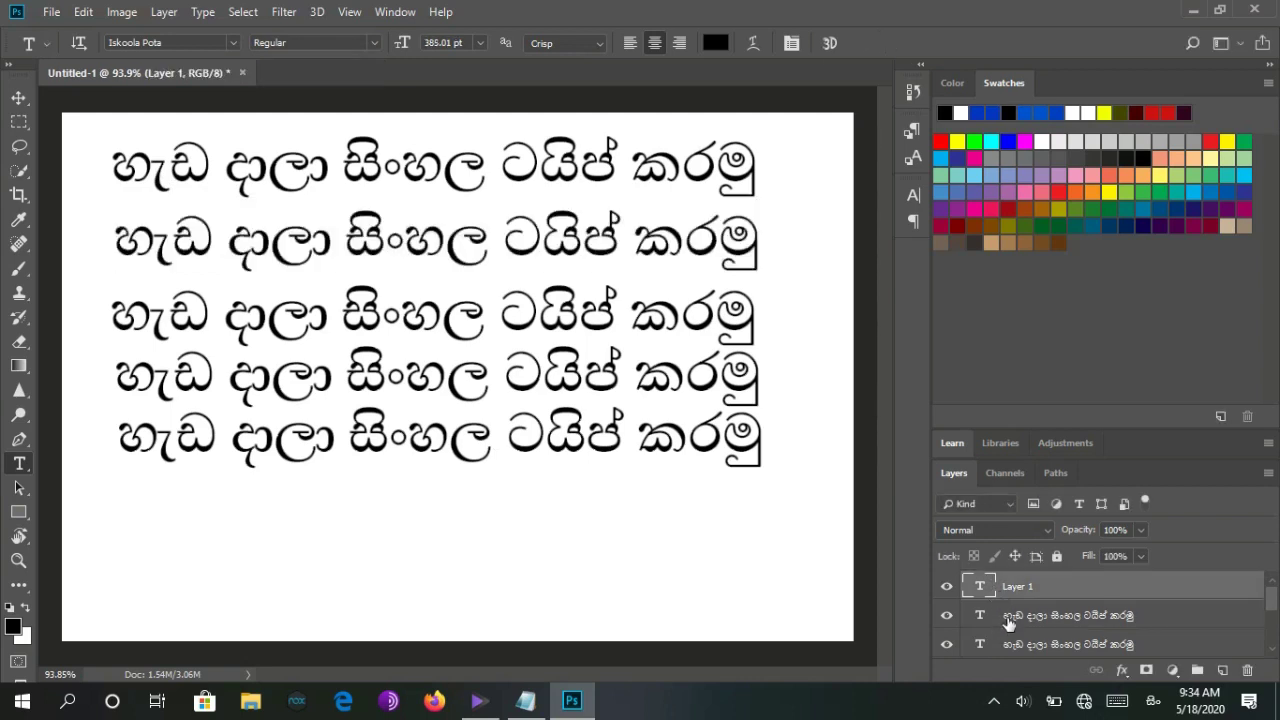
pyautogui.hotkey('alt', '[')
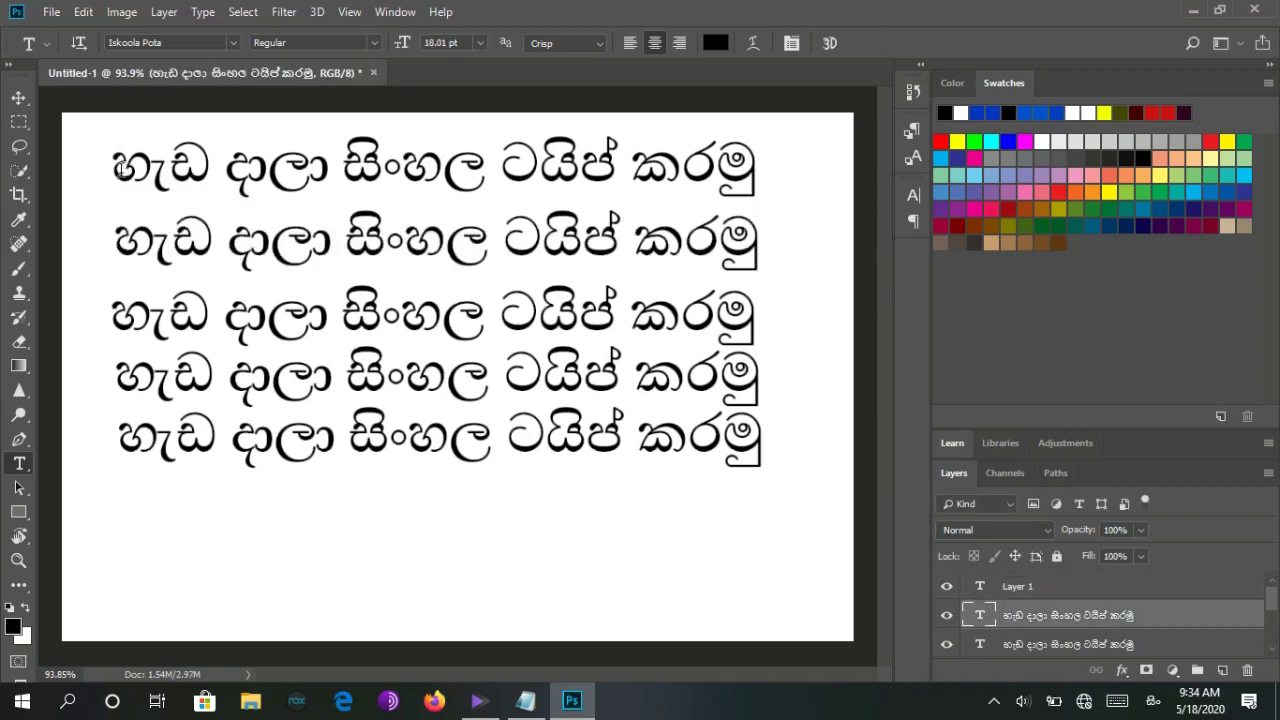
# Commit the first line's edit and select the entire second Sinhala line.
pyautogui.moveTo(120, 170); pyautogui.dragTo(746, 186)
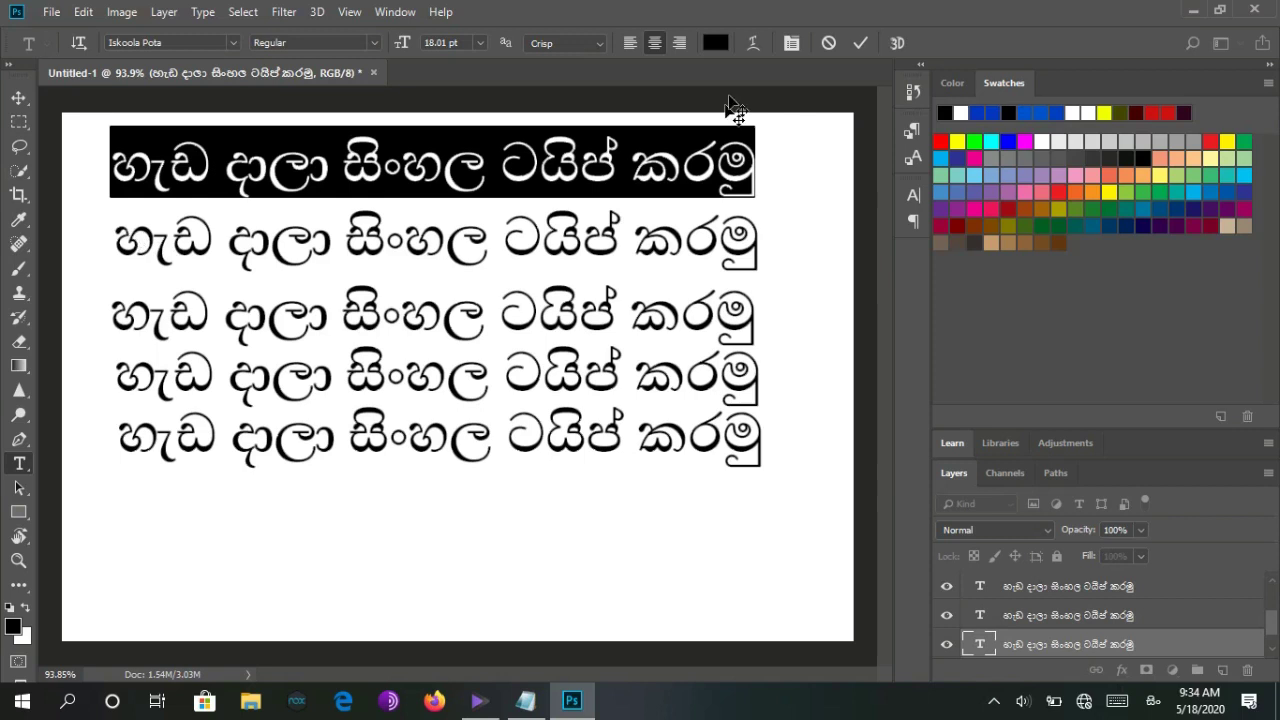
pyautogui.click(860, 43)
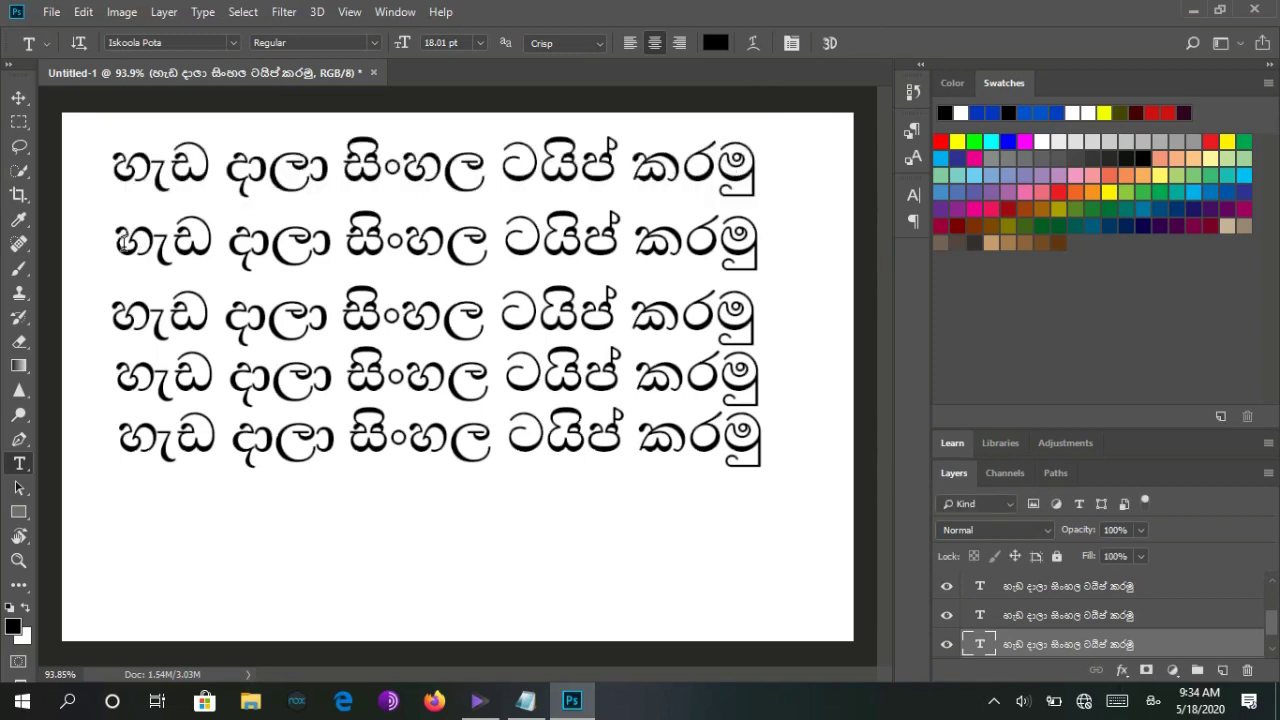
pyautogui.moveTo(116, 238); pyautogui.dragTo(766, 251)
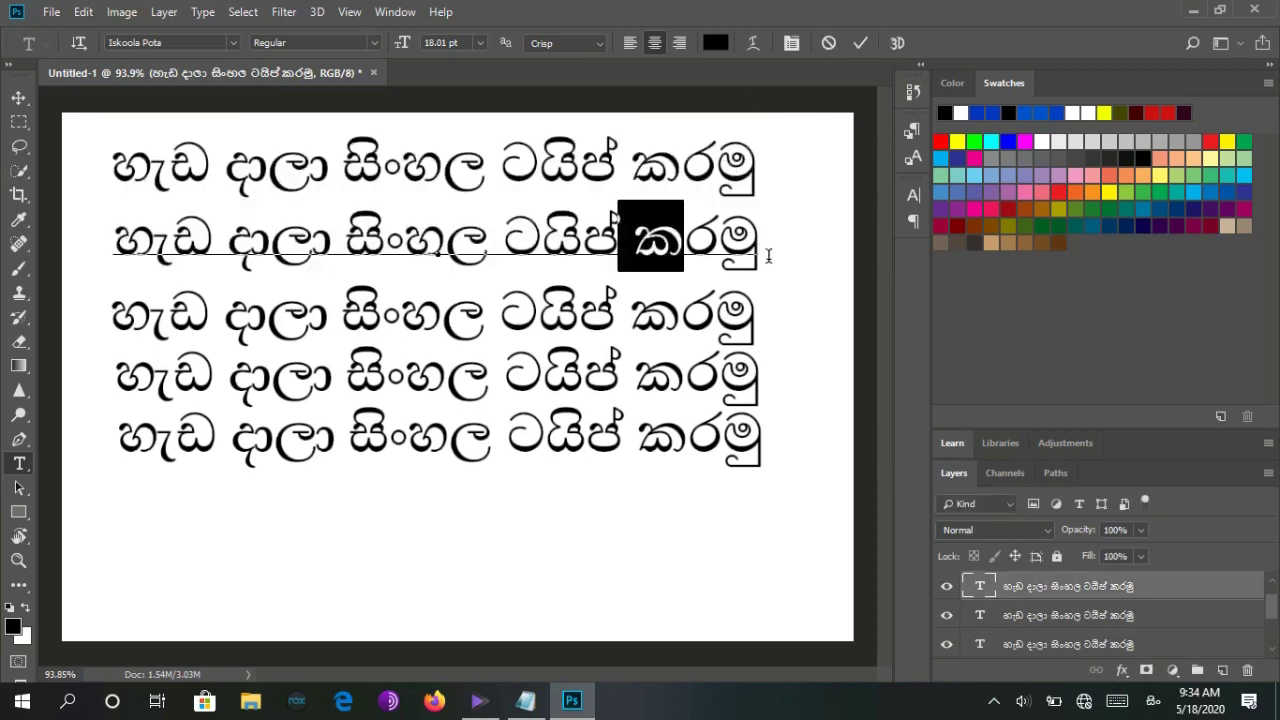
pyautogui.moveTo(122, 238); pyautogui.dragTo(772, 252)
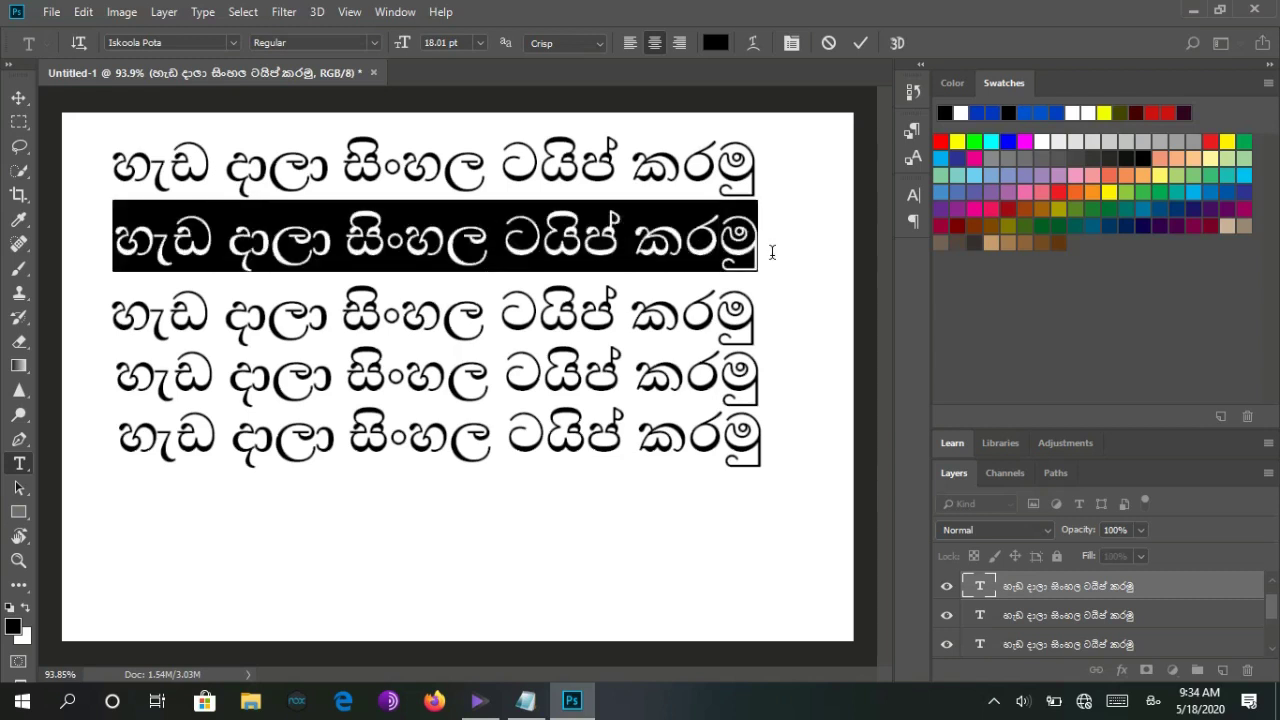
# Apply _Aaron-UPB to the second line, restoring its text after an accidental deletion.
pyautogui.click(237, 47)
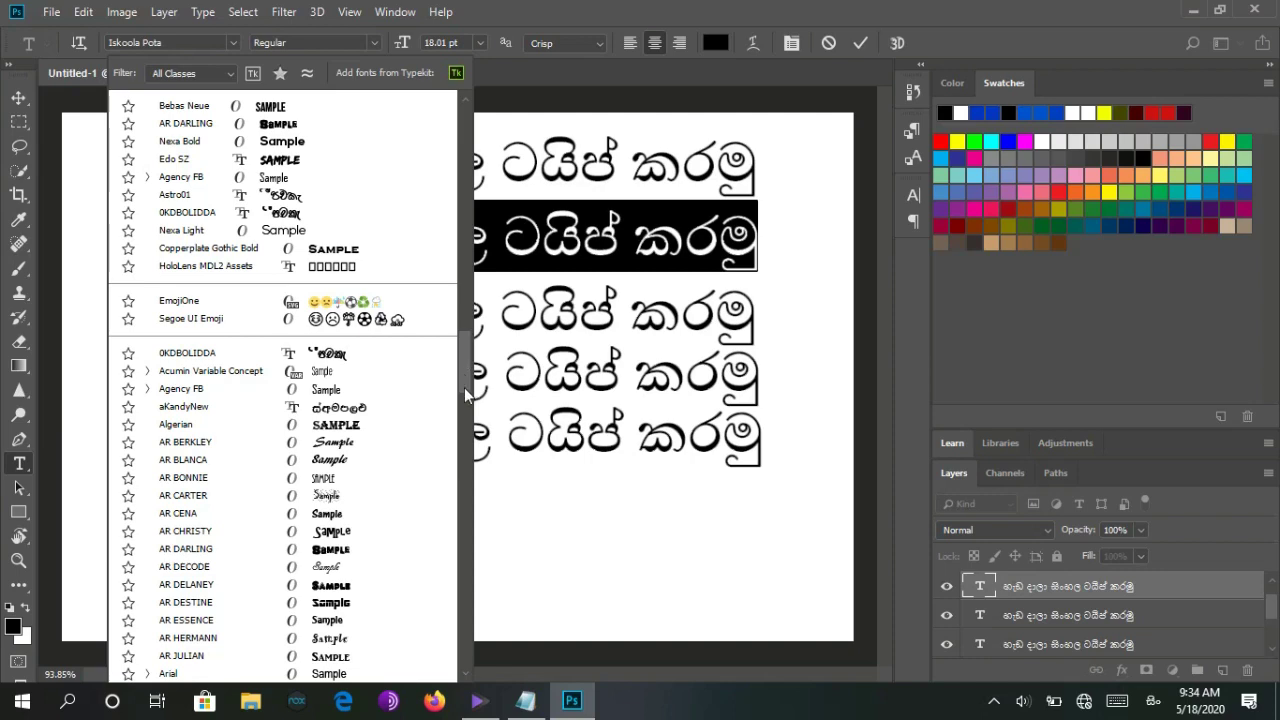
pyautogui.scroll(-15, 464, 387)
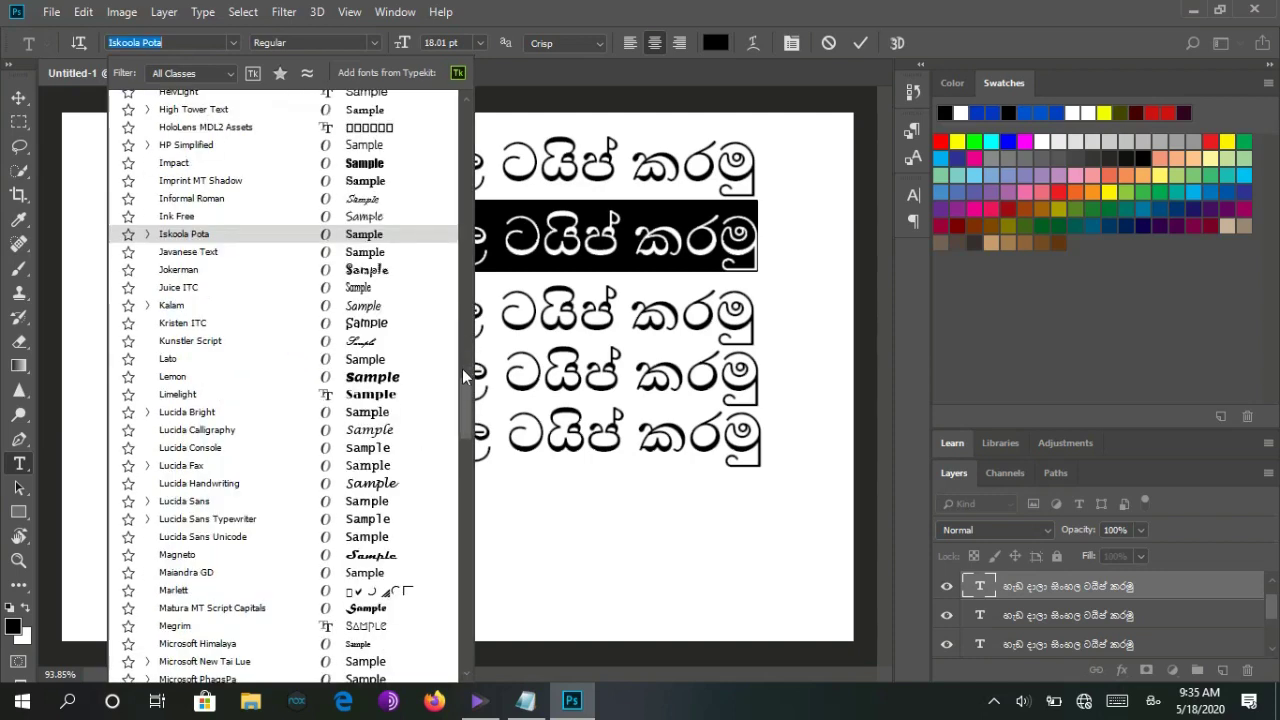
pyautogui.scroll(-1, 472, 480)
pyautogui.scroll(-6, 460, 655)
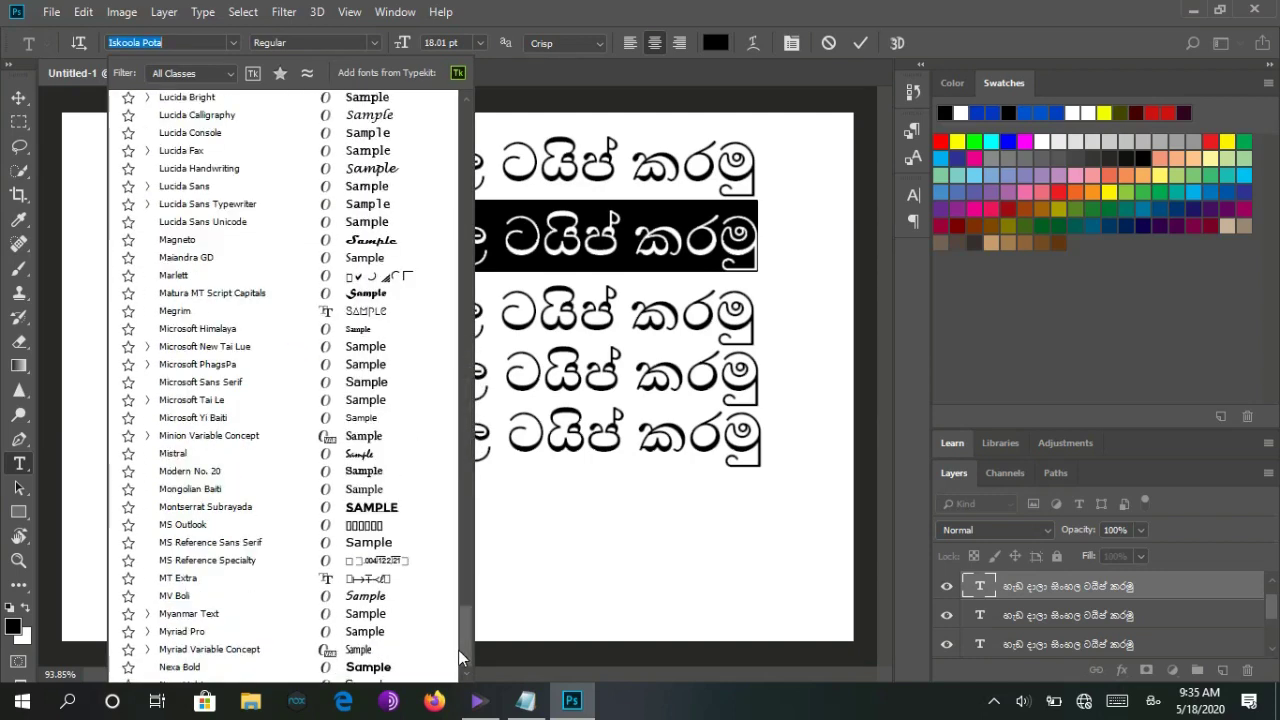
pyautogui.scroll(-10, 464, 637)
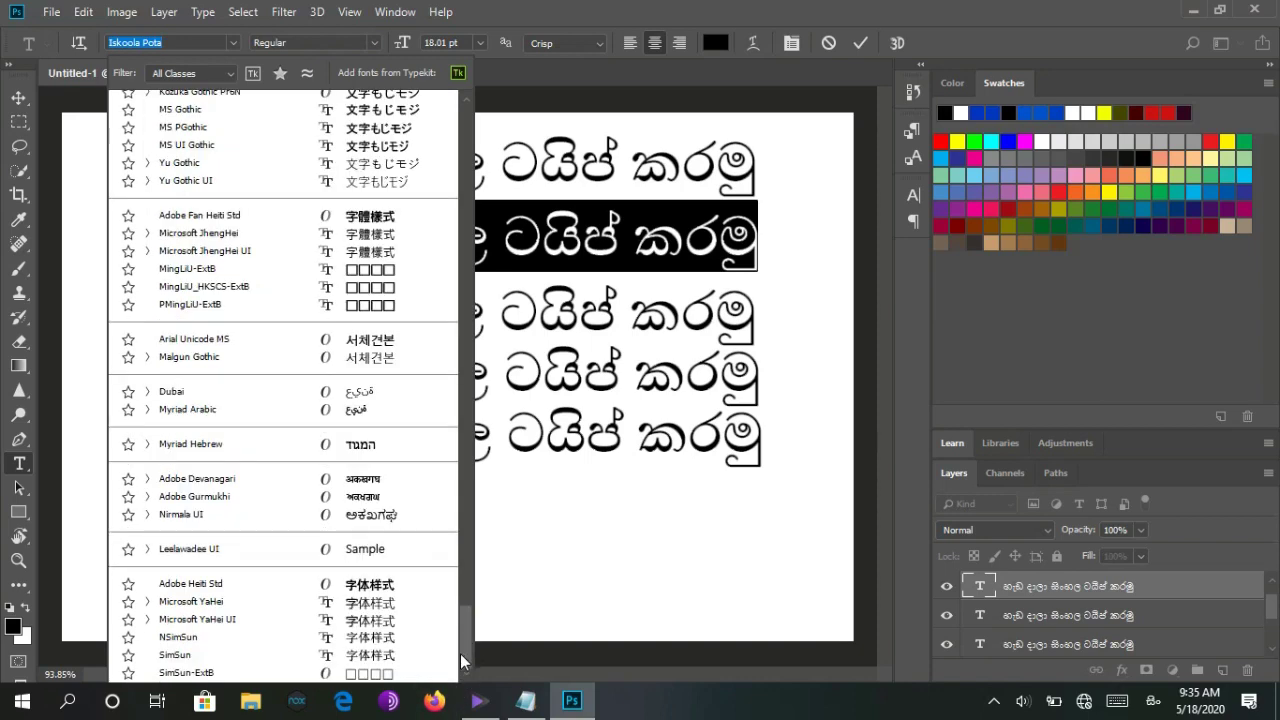
pyautogui.scroll(5, 474, 514)
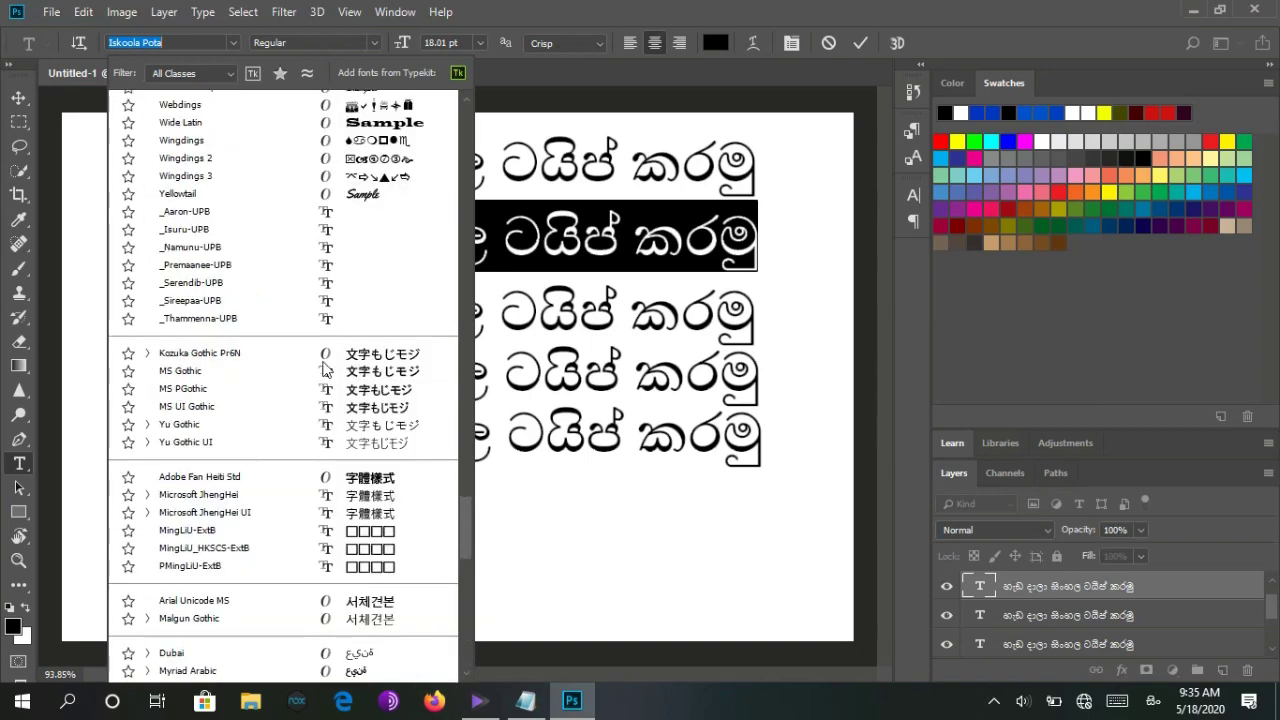
pyautogui.scroll(10, 275, 255)
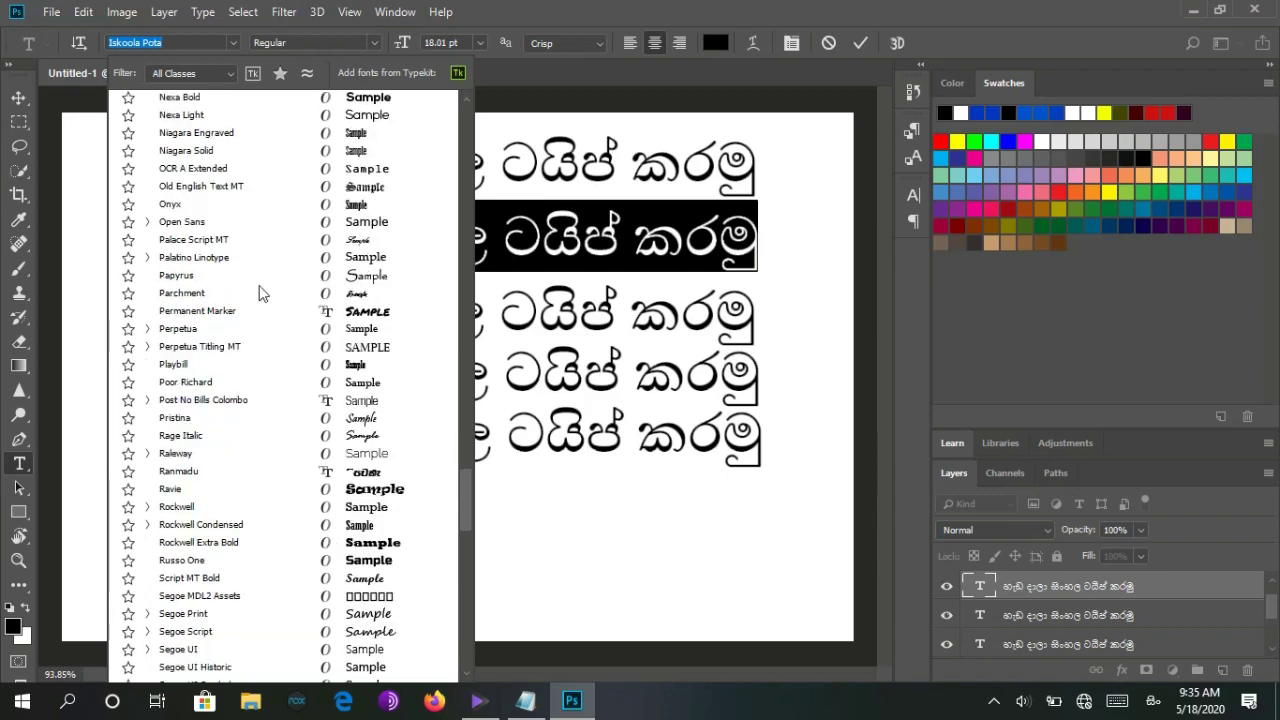
pyautogui.moveTo(465, 514); pyautogui.dragTo(458, 631)
pyautogui.scroll(3, 297, 240)
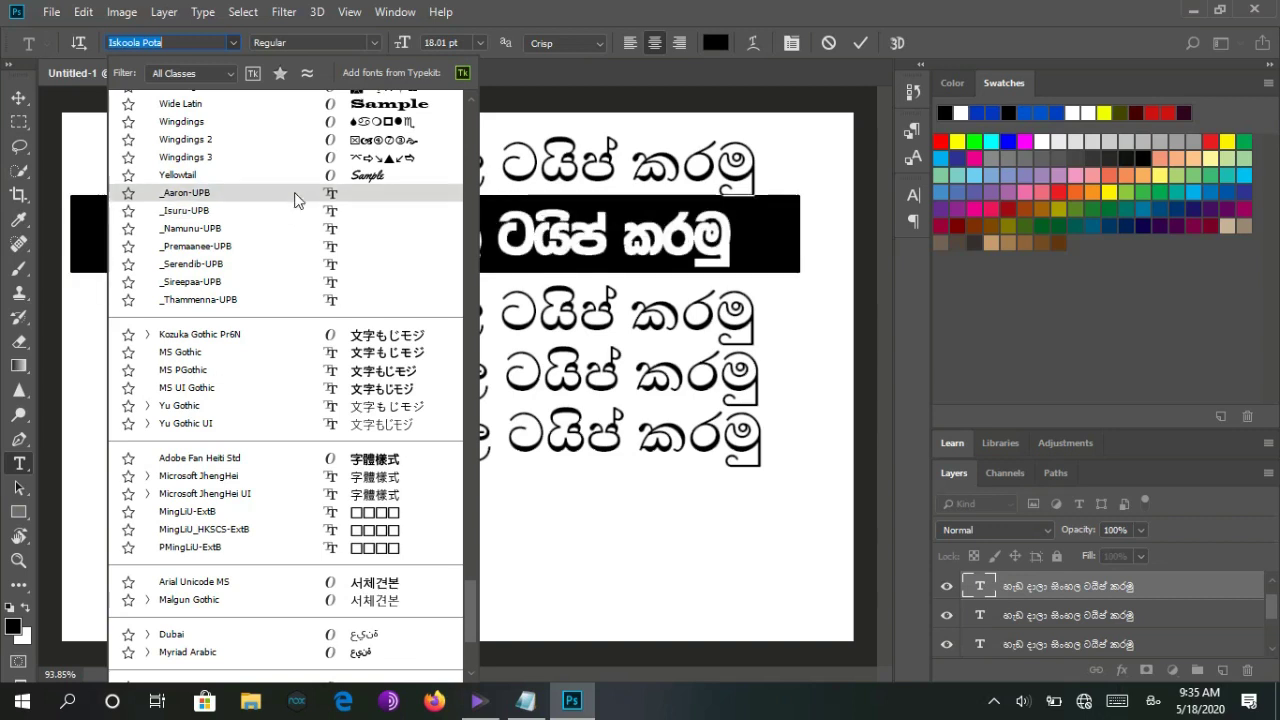
pyautogui.press('Escape')
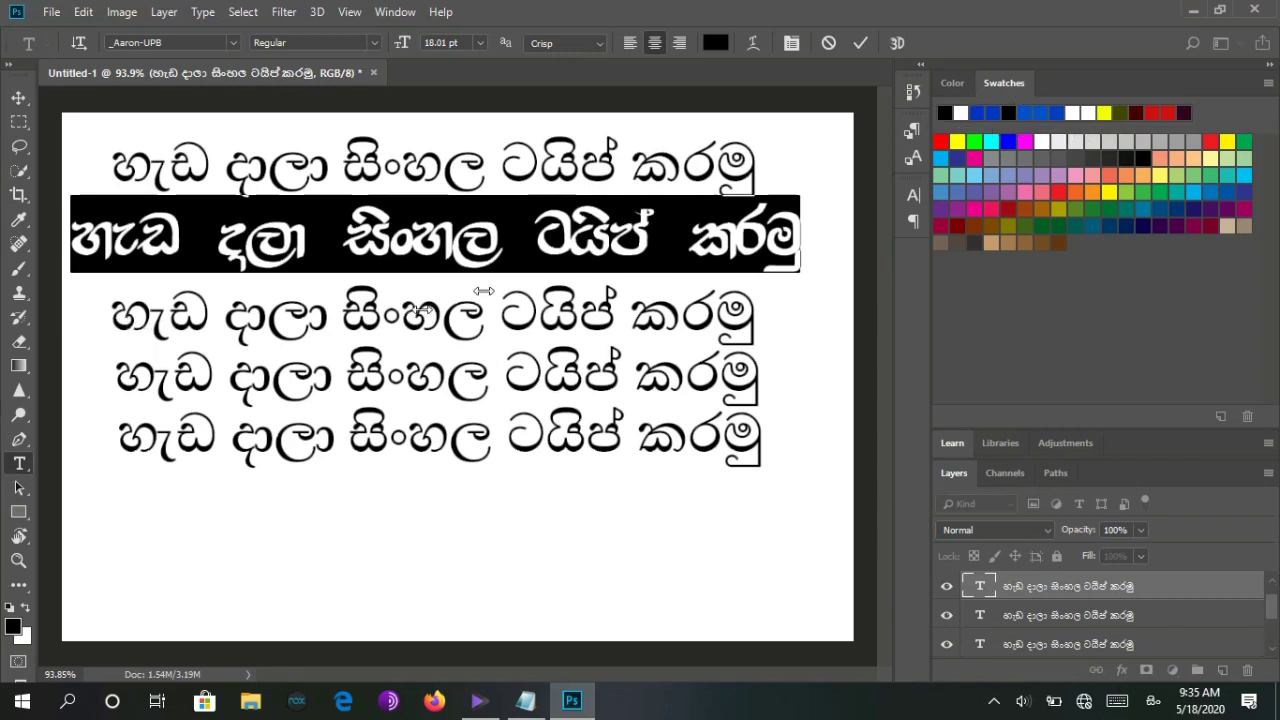
pyautogui.press('BackSpace')
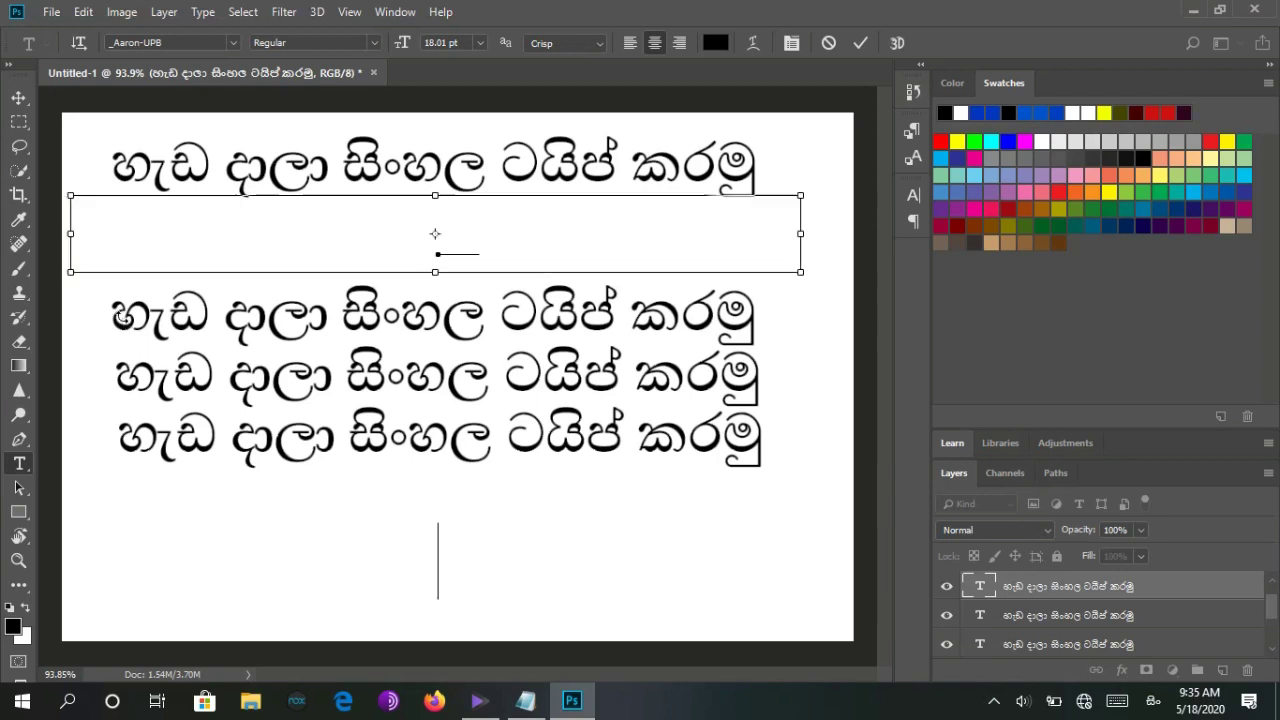
pyautogui.write('හැඩ දලා සිංහල ටයිප් කර්මු')
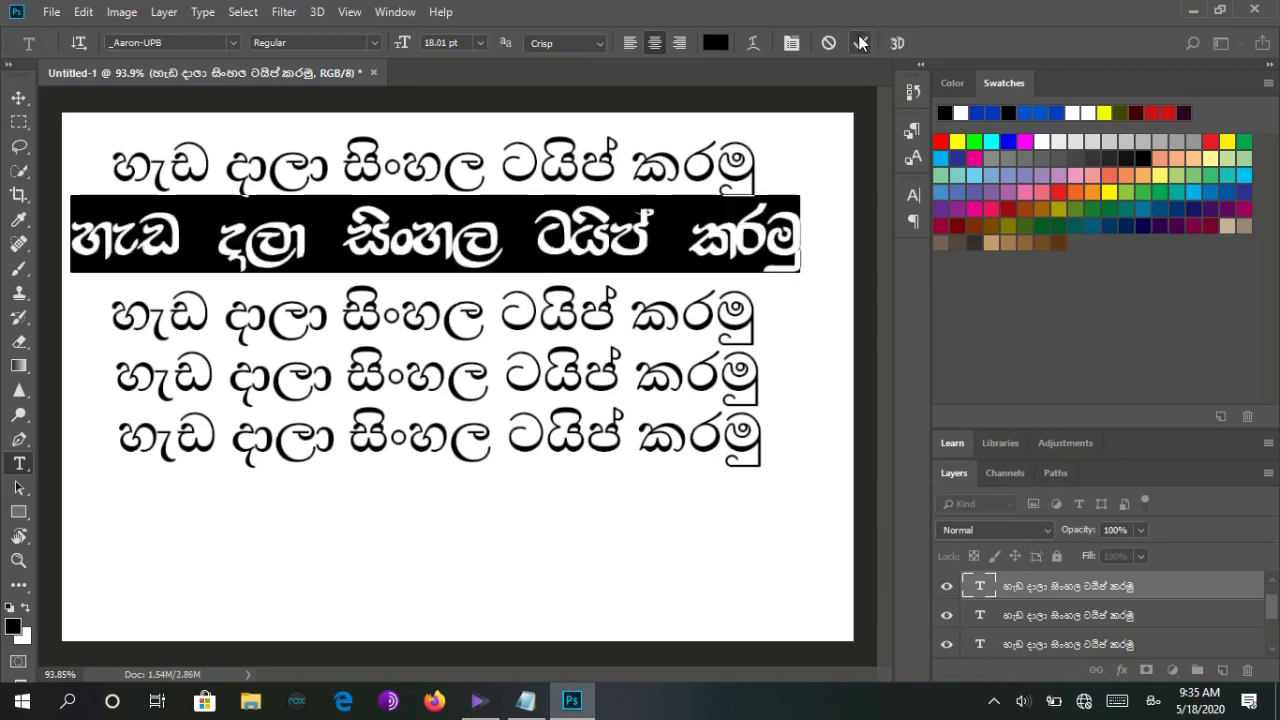
# Set the third Sinhala line to _Isuru-UPB, undoing an accidental delete, and commit it.
pyautogui.click(860, 42)
pyautogui.moveTo(110, 322); pyautogui.dragTo(766, 349)
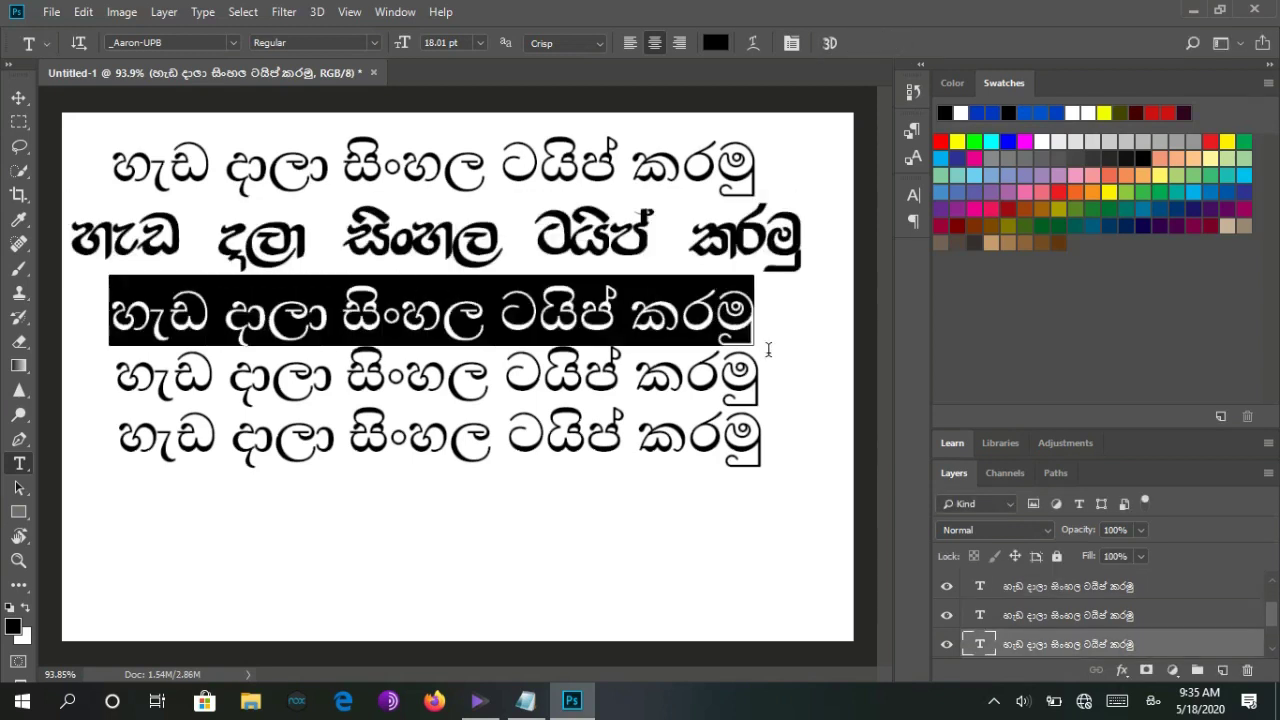
pyautogui.click(224, 45)
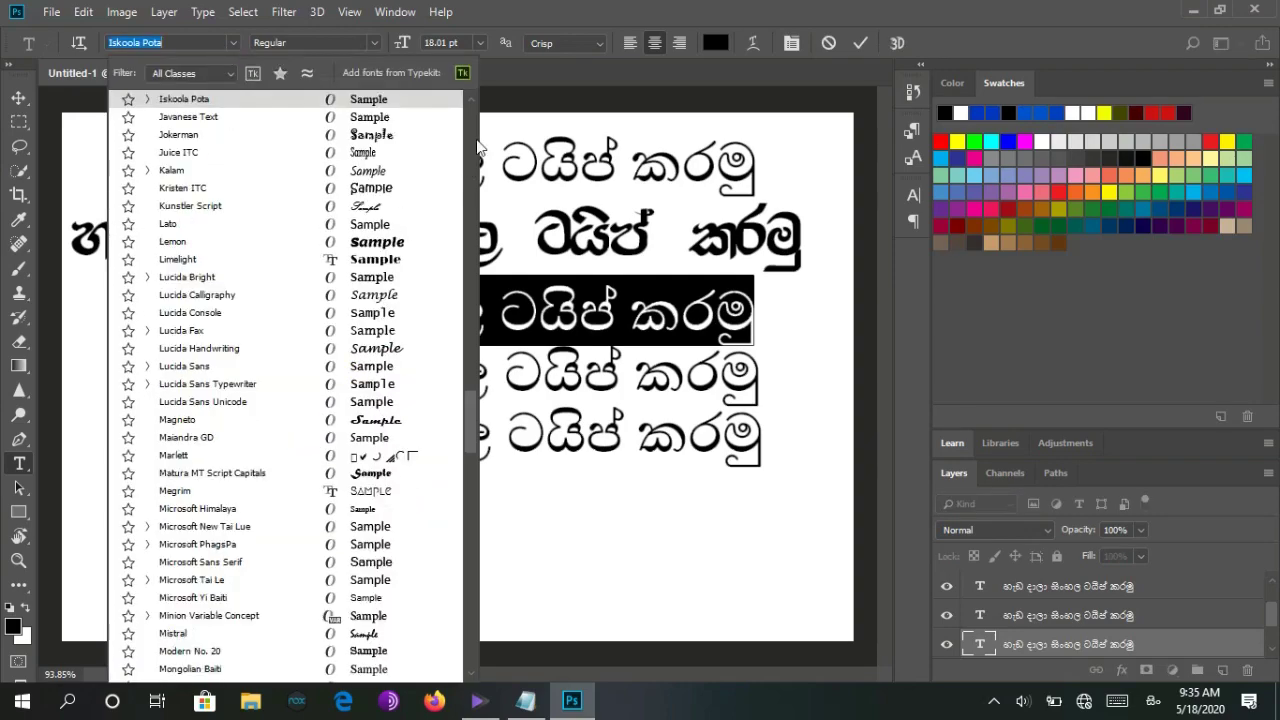
pyautogui.moveTo(469, 425); pyautogui.dragTo(460, 584)
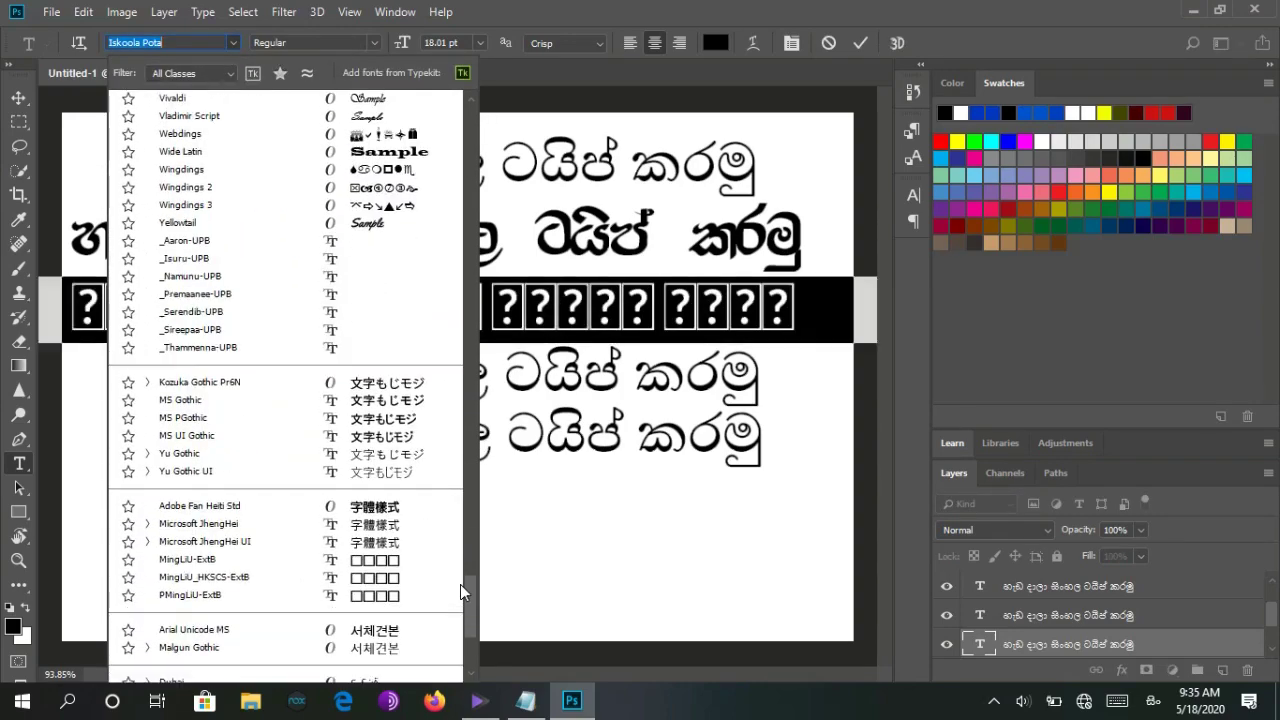
pyautogui.click(207, 257)
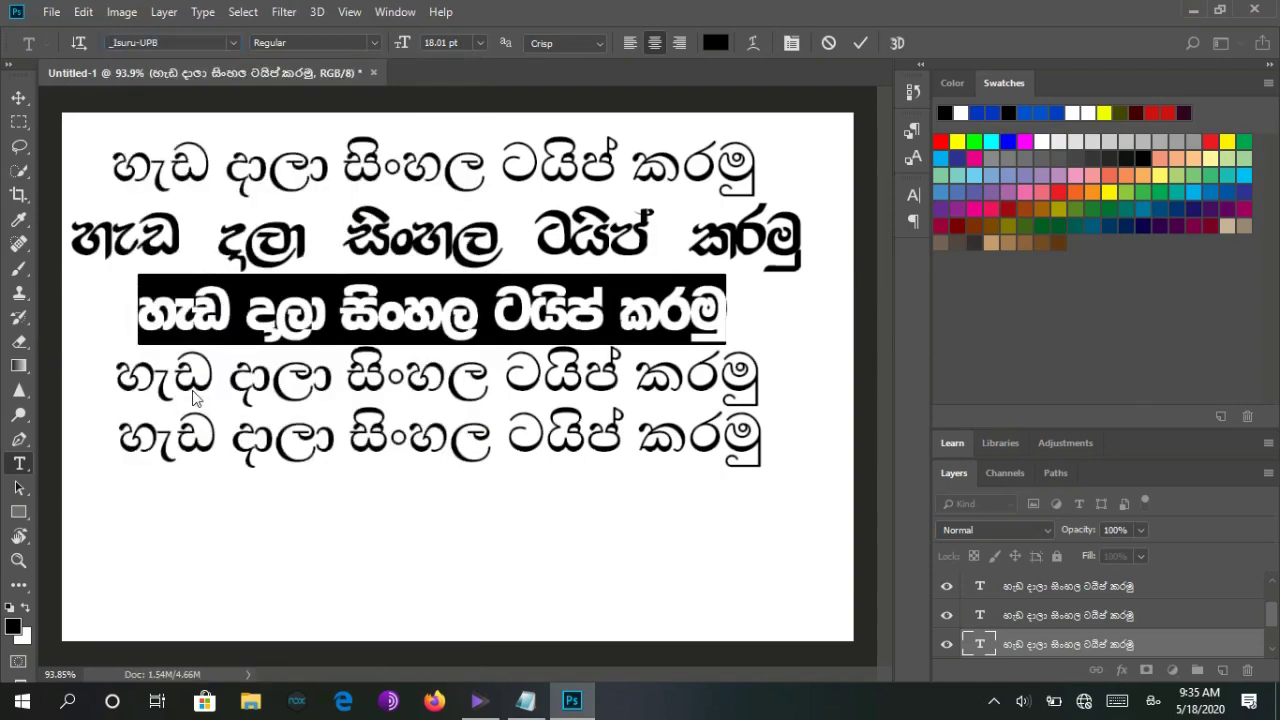
pyautogui.press('BackSpace')
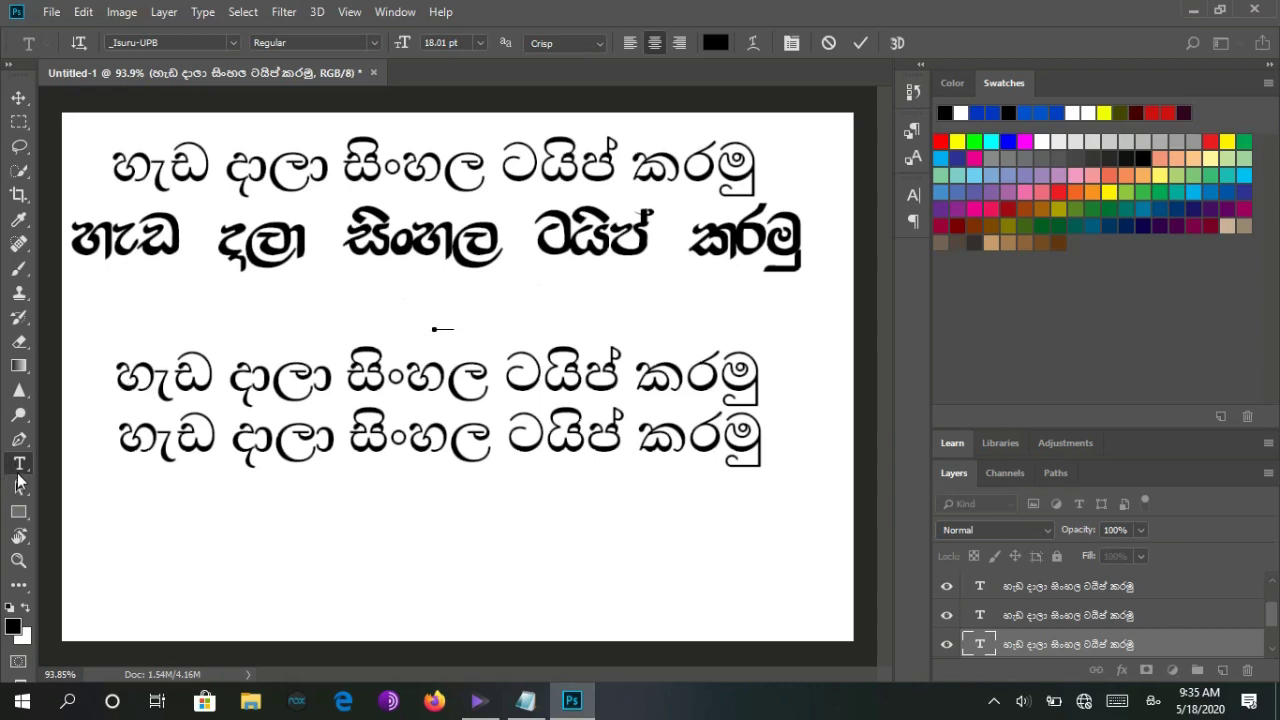
pyautogui.hotkey('ctrl', 'z')
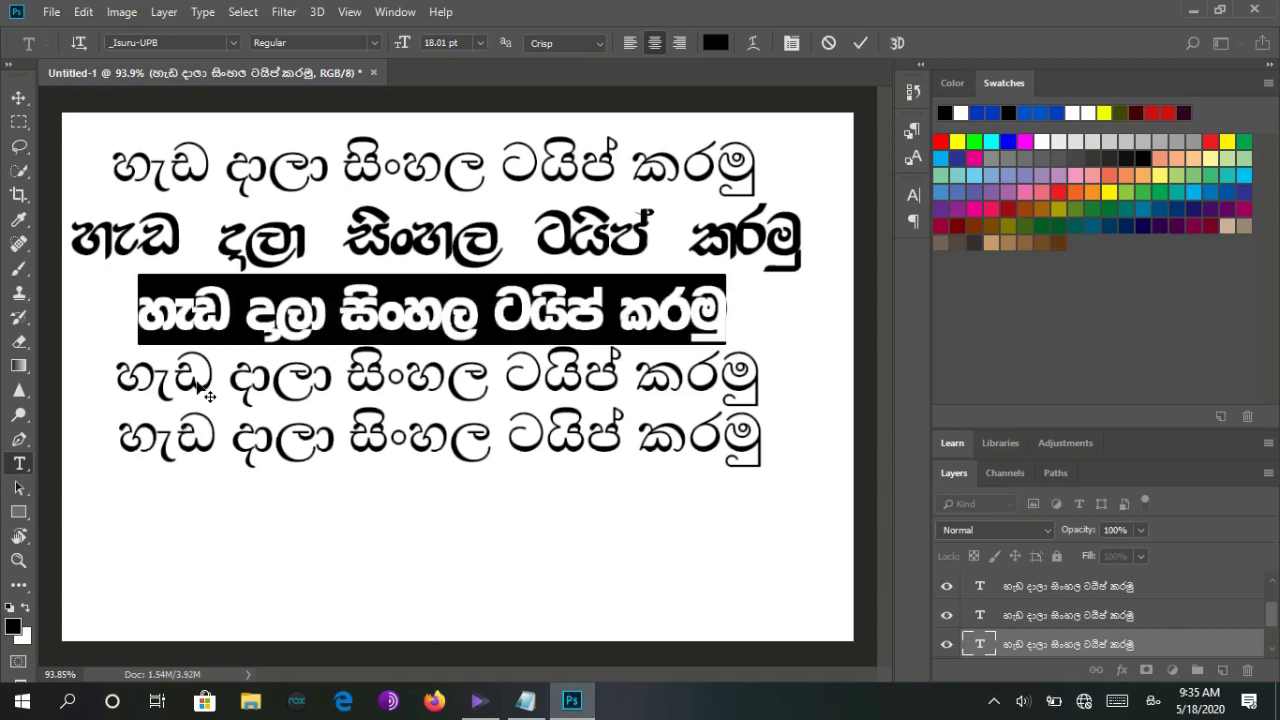
pyautogui.click(860, 42)
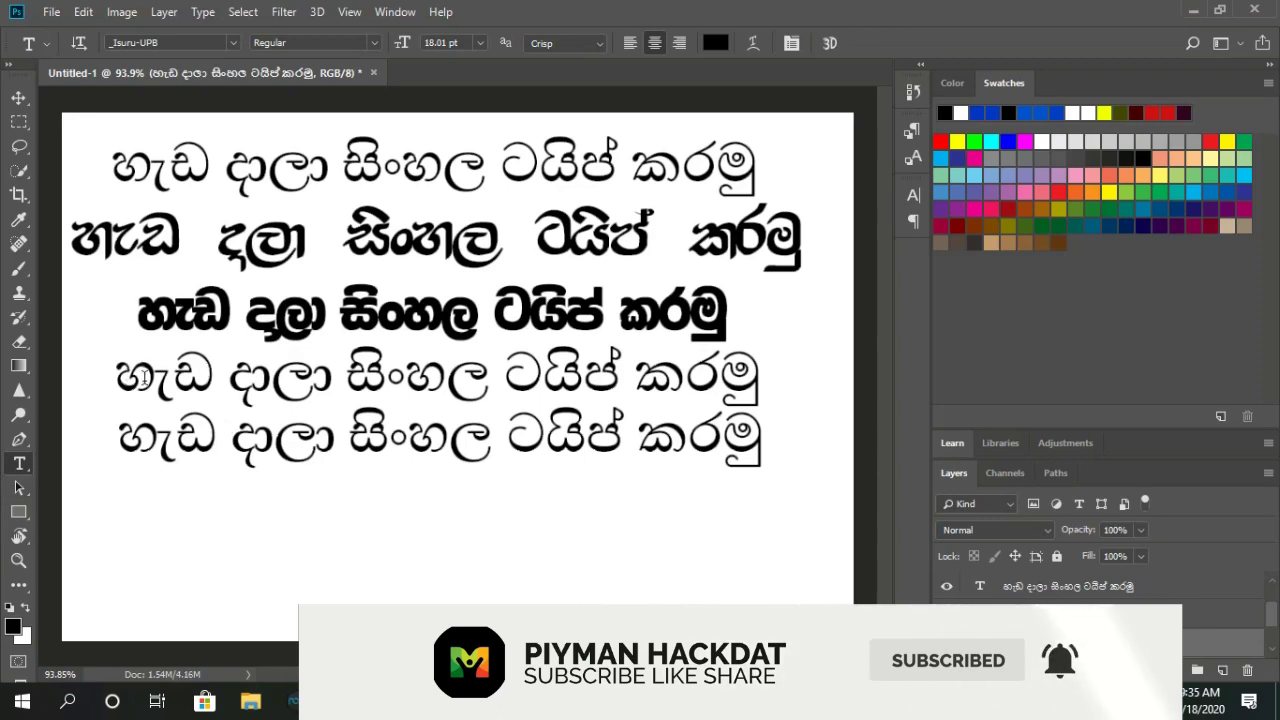
pyautogui.moveTo(114, 378); pyautogui.dragTo(786, 414)
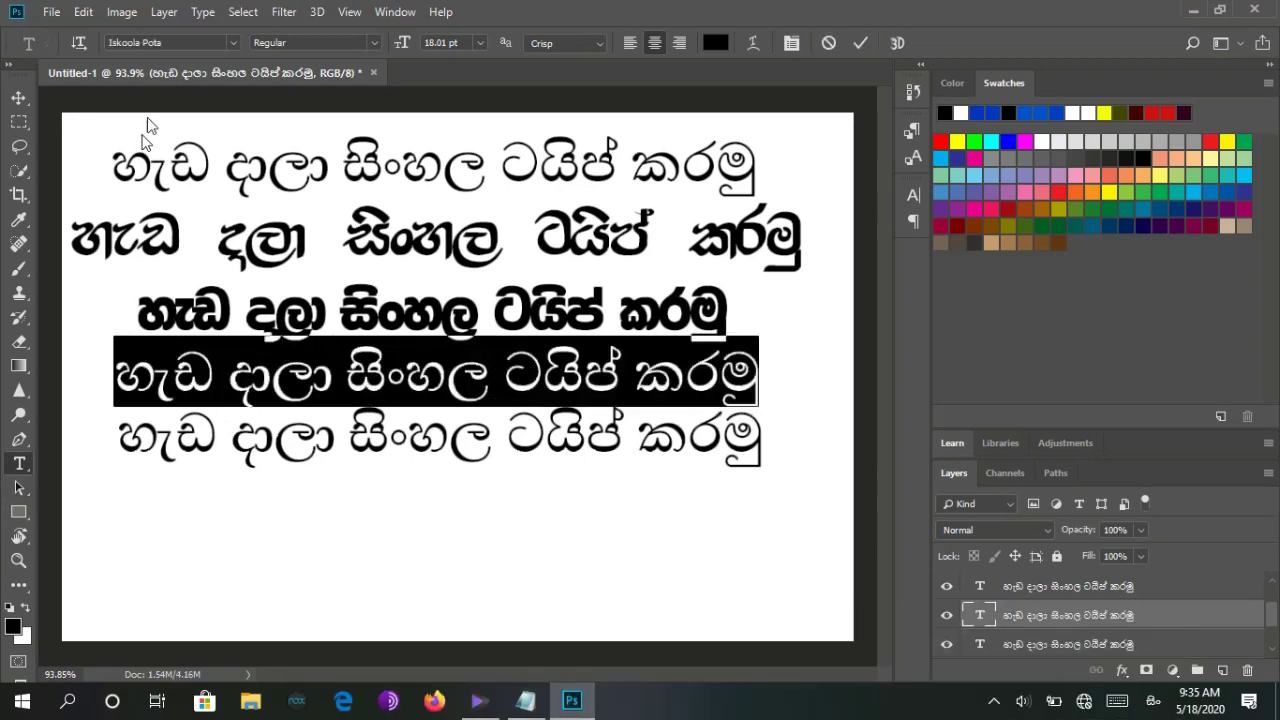
# Choose _Namunu-UPB from the font list for the fourth line and commit it.
pyautogui.click(229, 42)
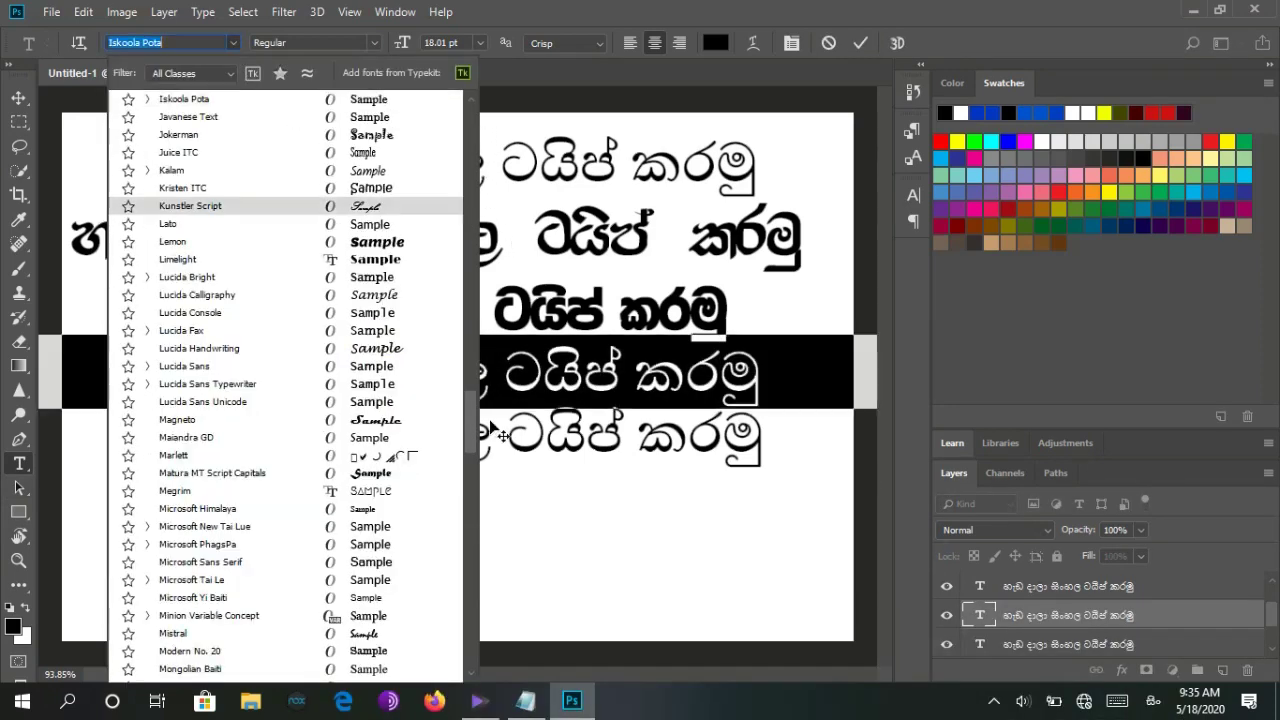
pyautogui.moveTo(465, 415); pyautogui.dragTo(437, 596)
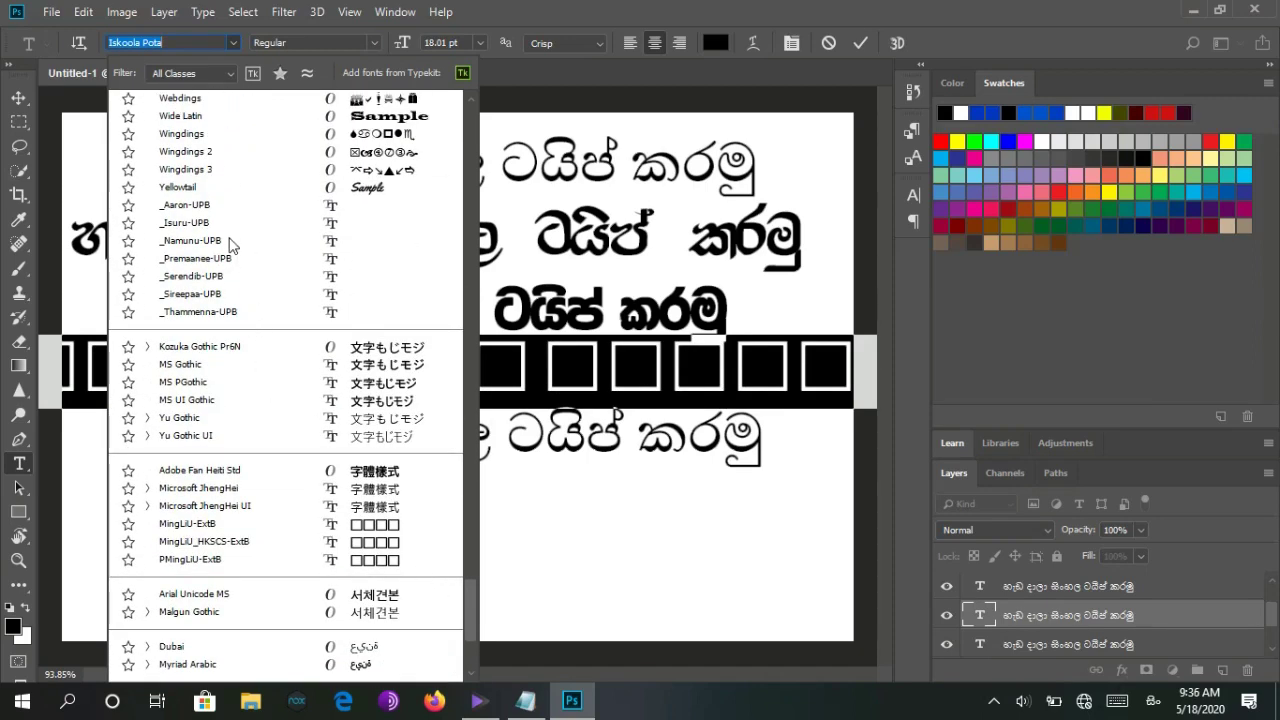
pyautogui.scroll(1, 227, 239)
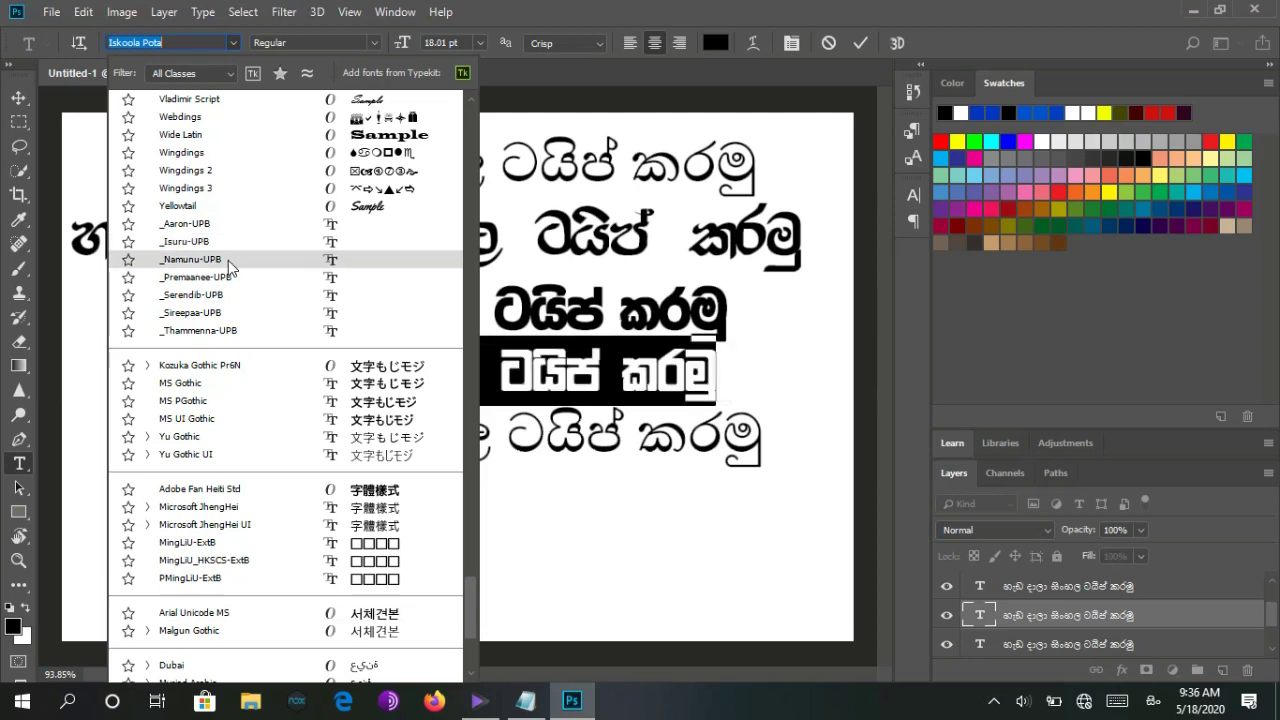
pyautogui.click(228, 260)
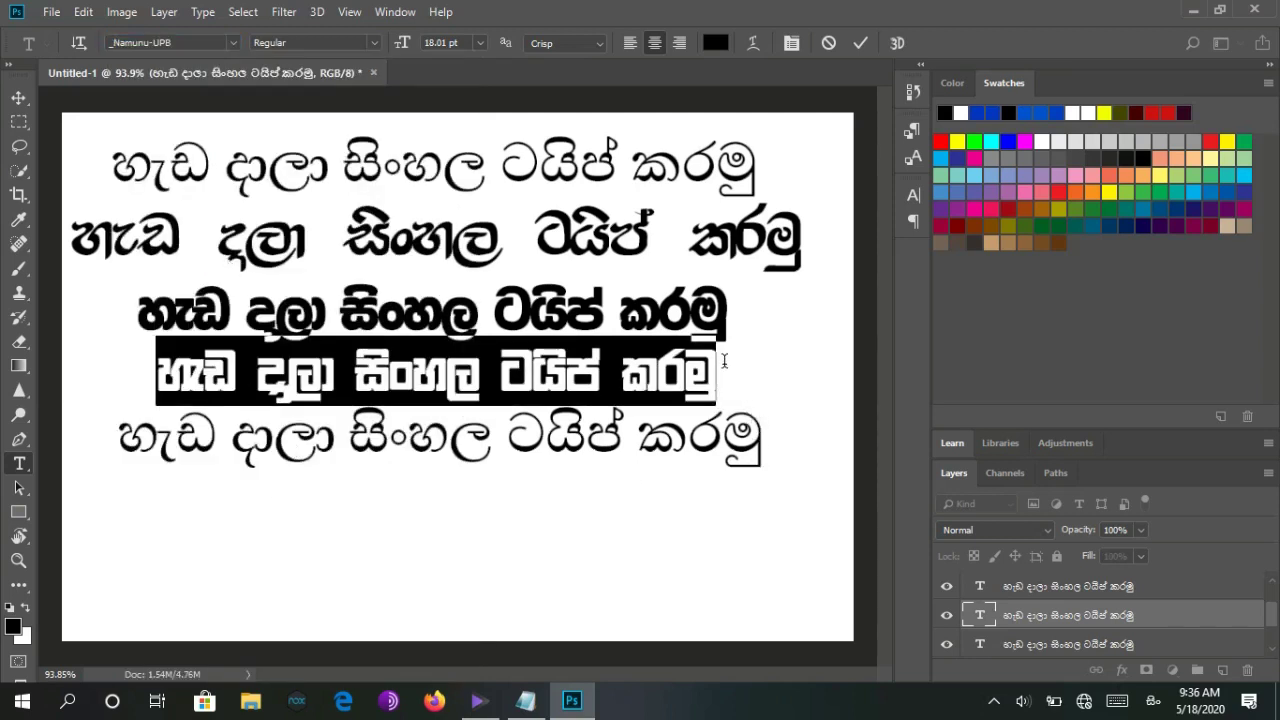
pyautogui.click(858, 45)
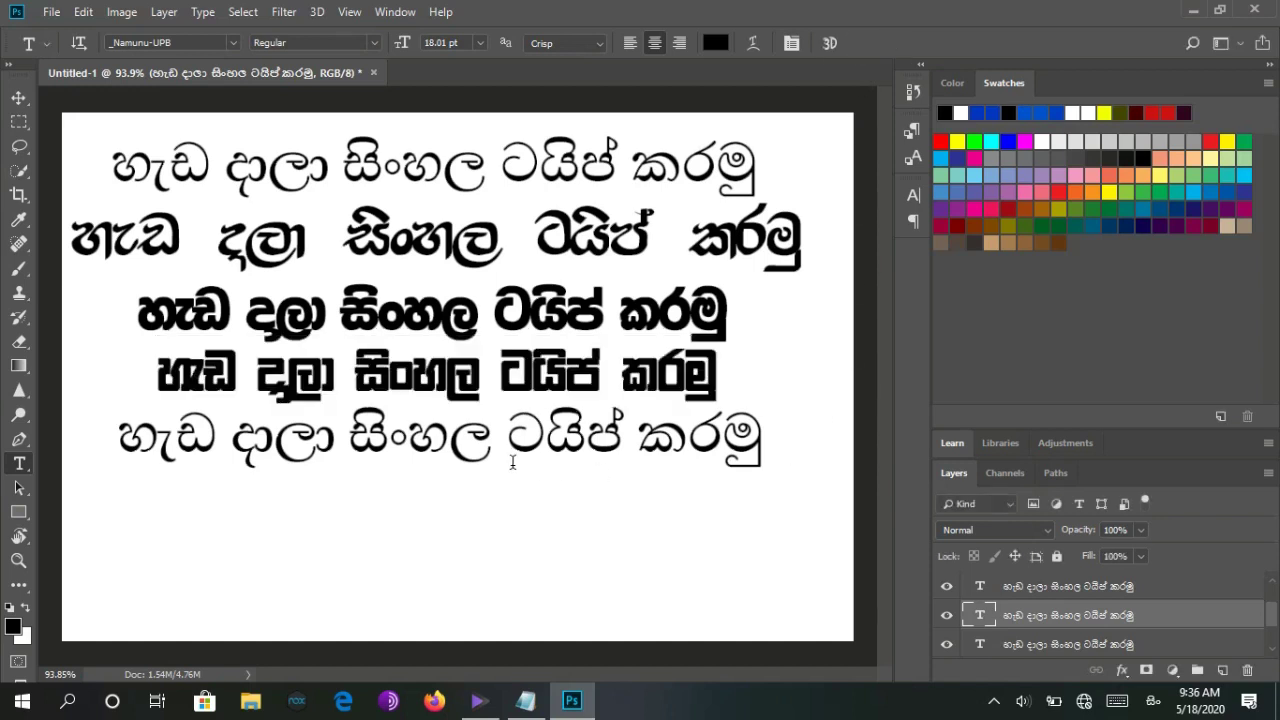
# Nudge lines four and five down, then Alt-drag two copies of line five beneath it.
pyautogui.click(18, 97)
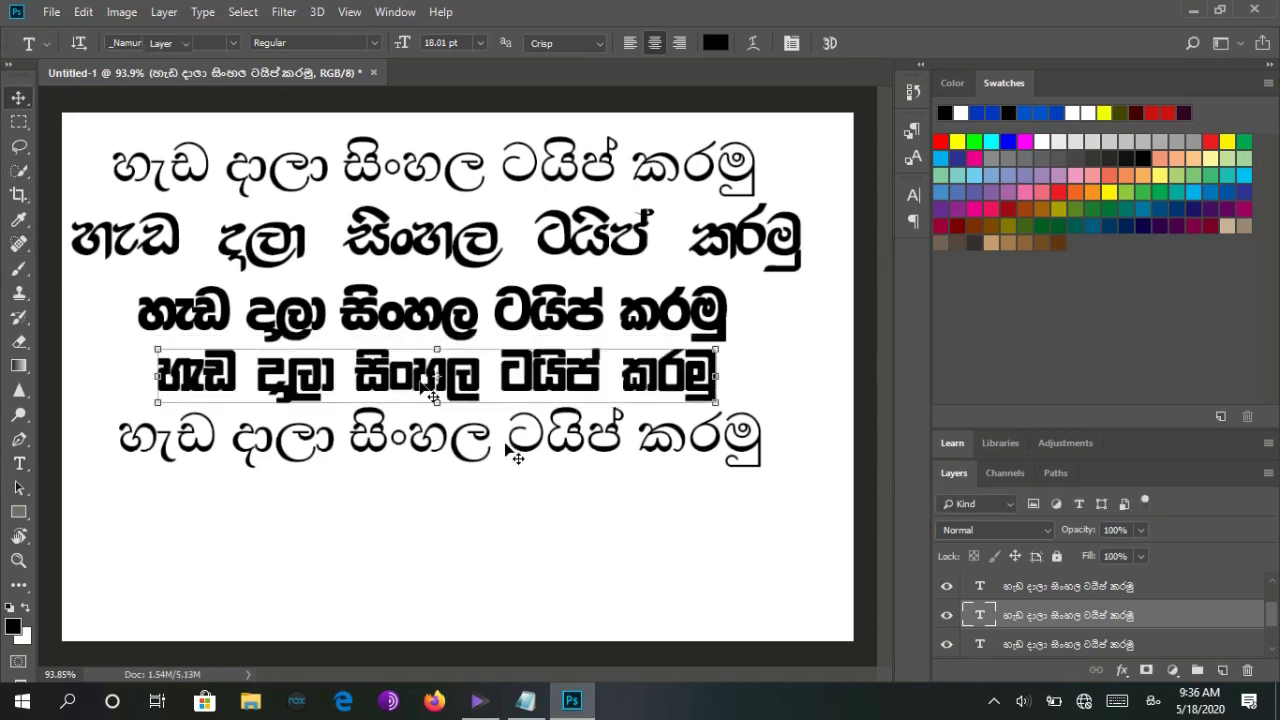
pyautogui.moveTo(572, 460); pyautogui.dragTo(572, 476)
pyautogui.moveTo(586, 382); pyautogui.dragTo(586, 388)
pyautogui.click(604, 480)
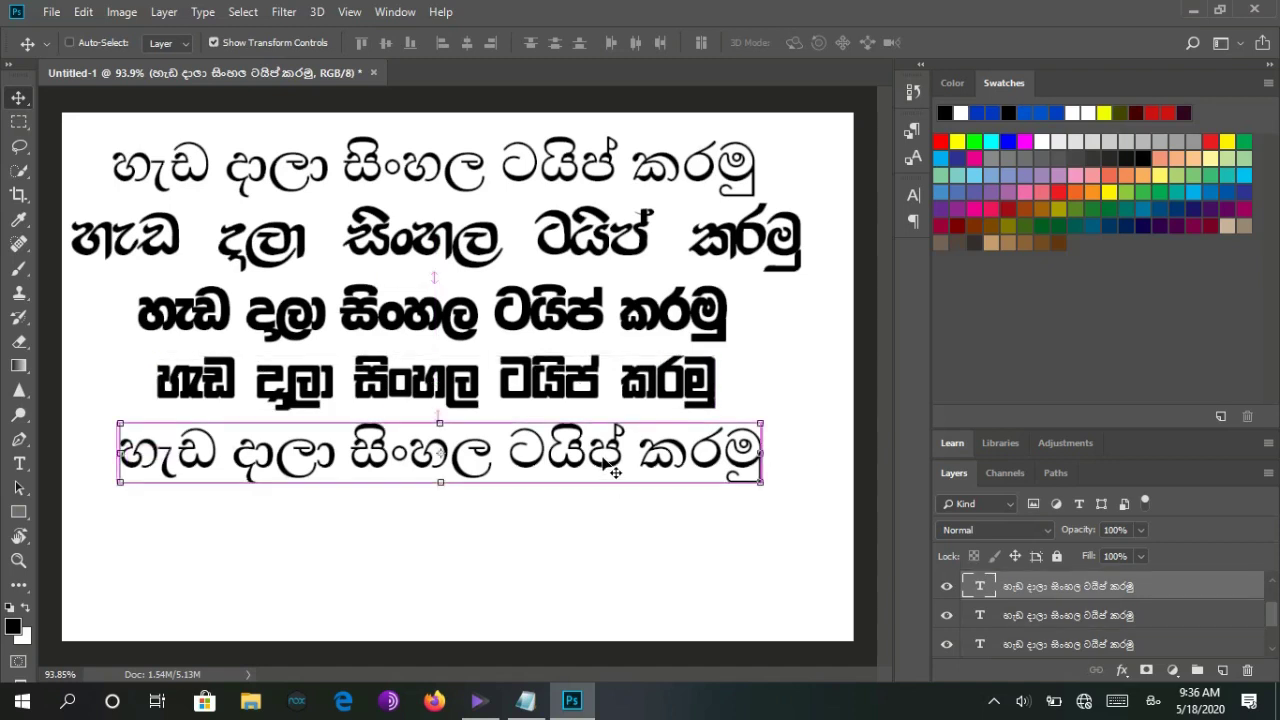
pyautogui.keyDown('ctrl'); pyautogui.click(563, 503); pyautogui.keyUp('ctrl')
pyautogui.moveTo(563, 503); pyautogui.dragTo(541, 407)
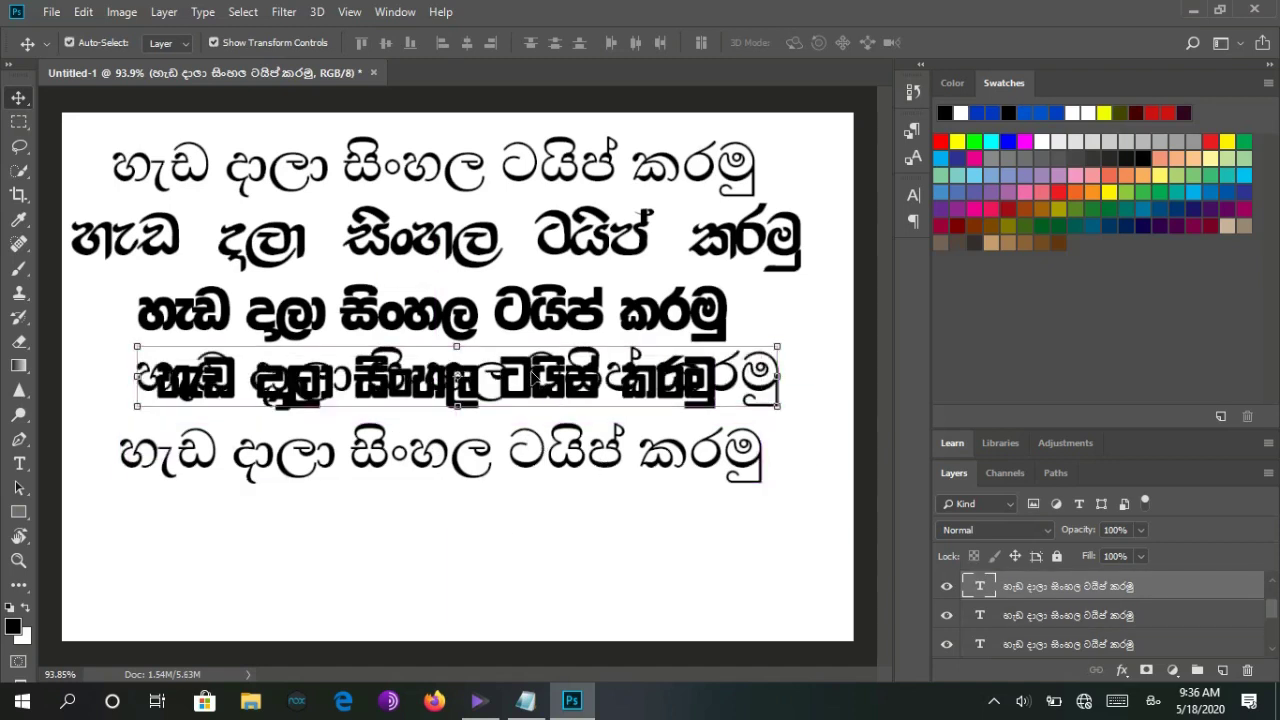
pyautogui.moveTo(537, 452); pyautogui.dragTo(522, 518)
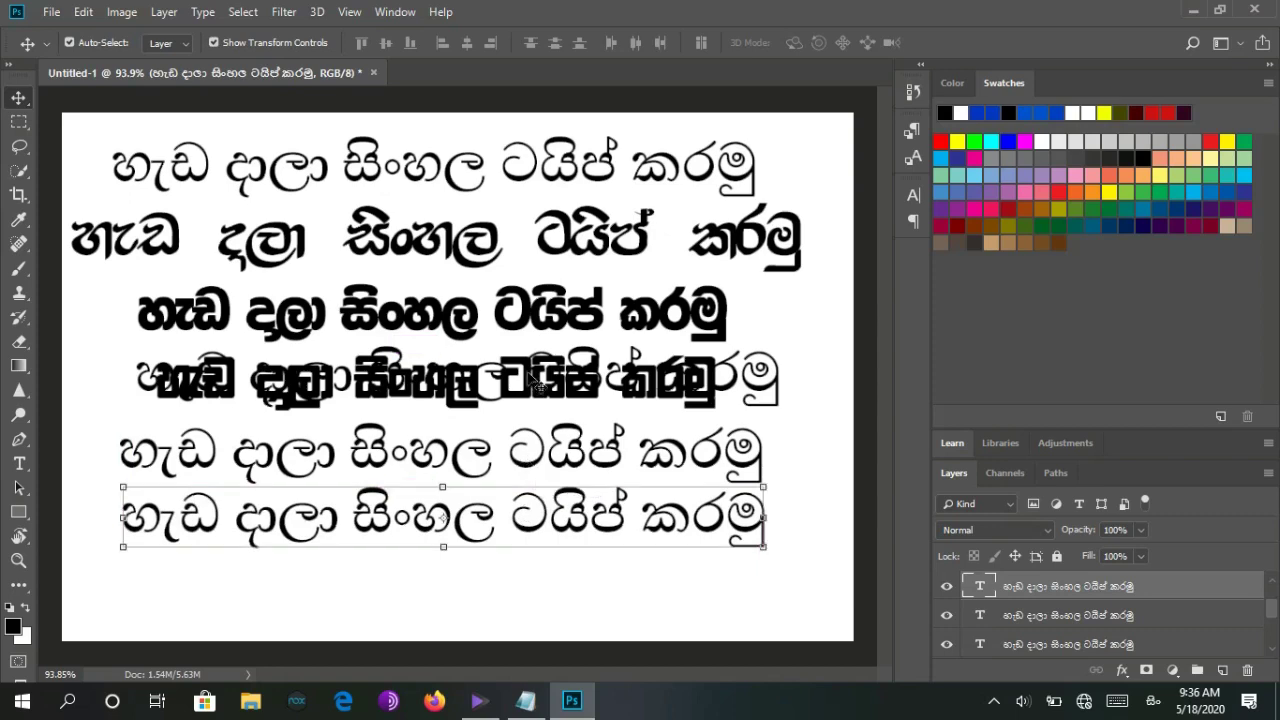
pyautogui.moveTo(496, 388); pyautogui.dragTo(483, 590)
pyautogui.click(20, 464)
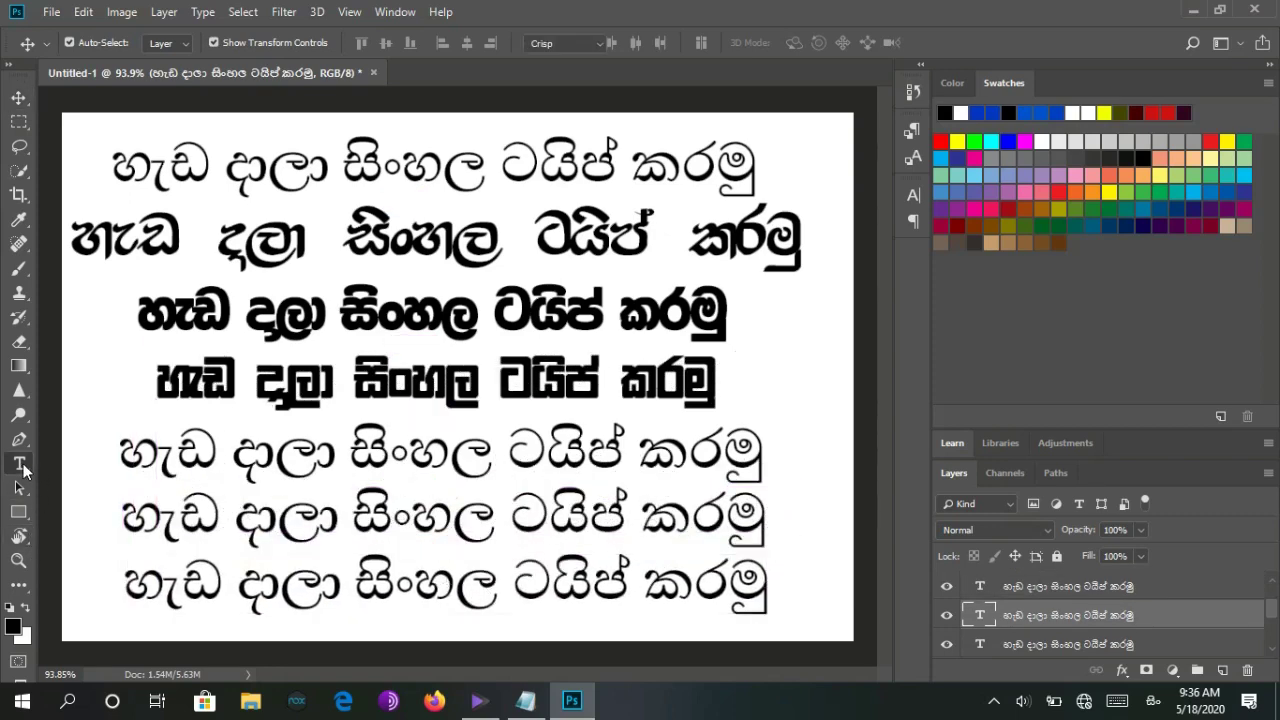
# Select all of the fifth line, apply _Premaanee-UPB and commit the change.
pyautogui.click(161, 447)
pyautogui.hotkey('ctrl', 'a')
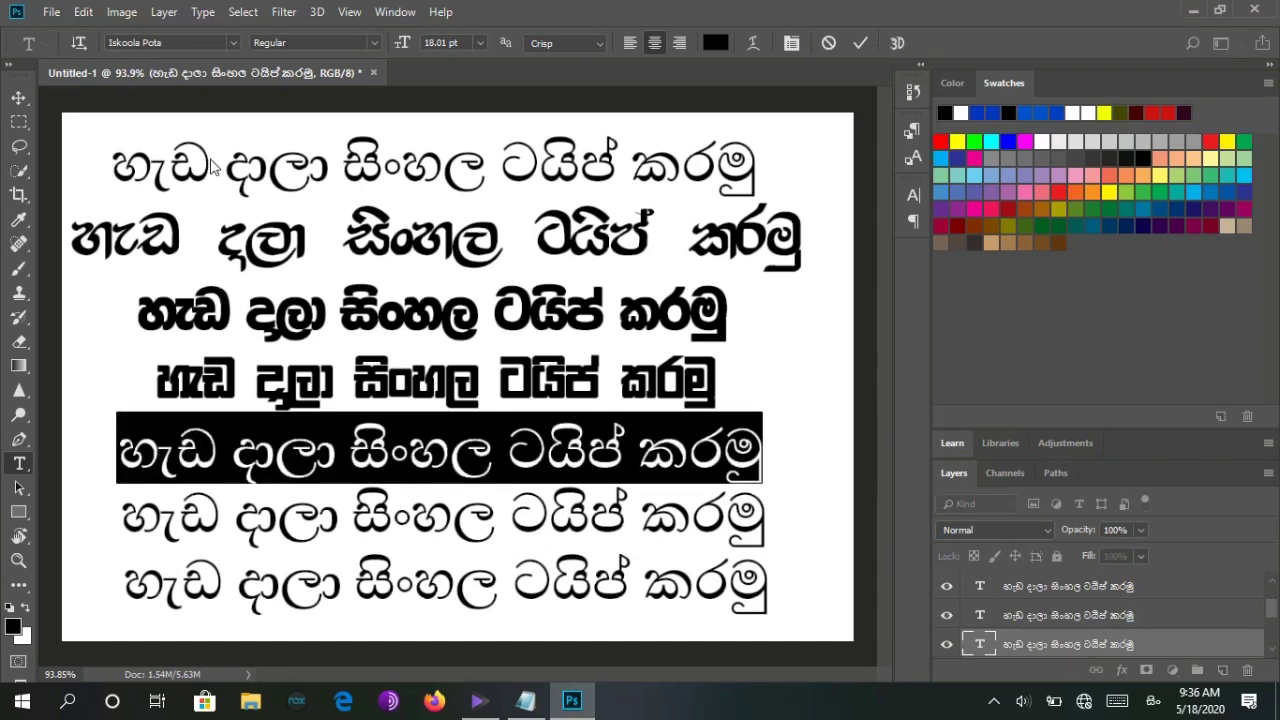
pyautogui.click(232, 42)
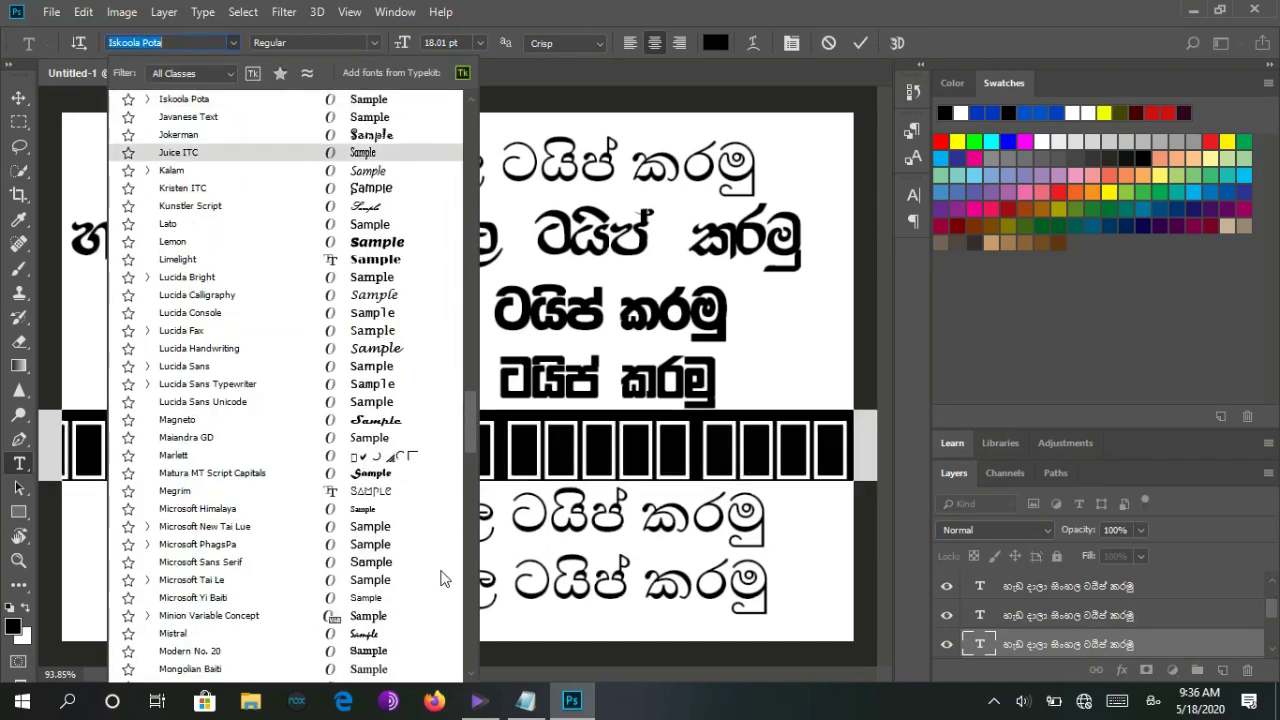
pyautogui.scroll(-10, 444, 578)
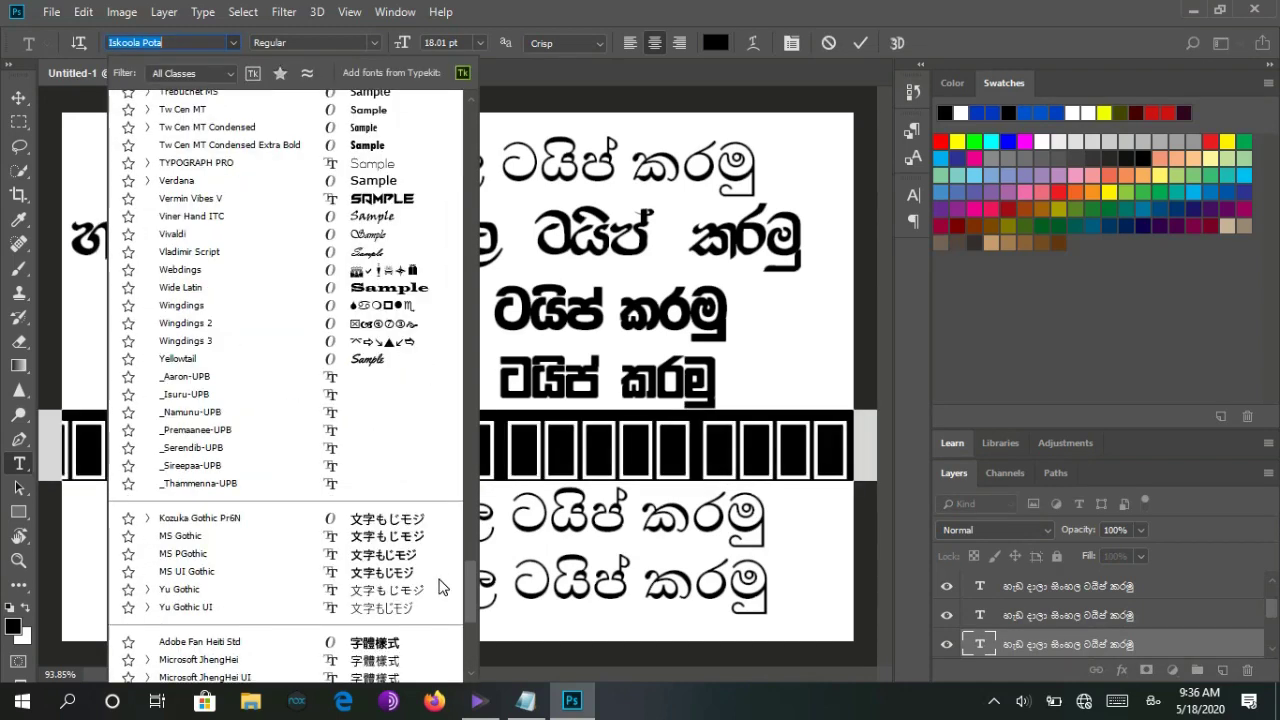
pyautogui.click(207, 437)
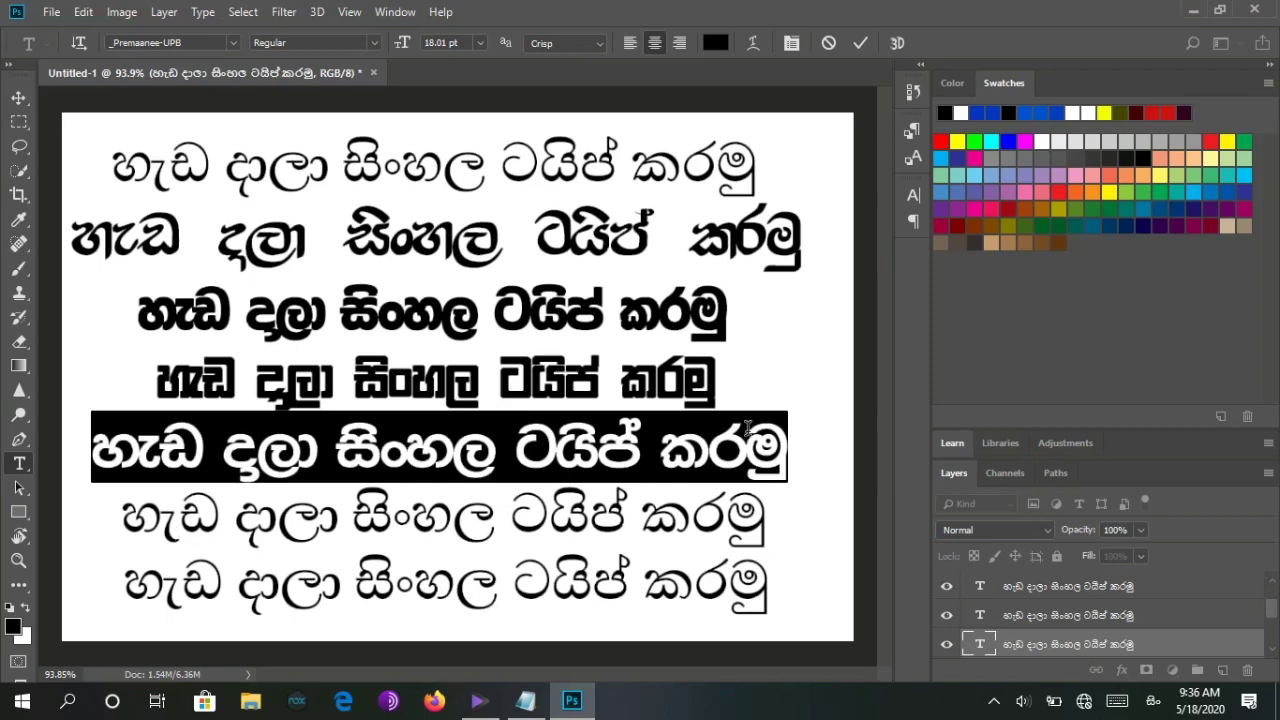
pyautogui.click(861, 44)
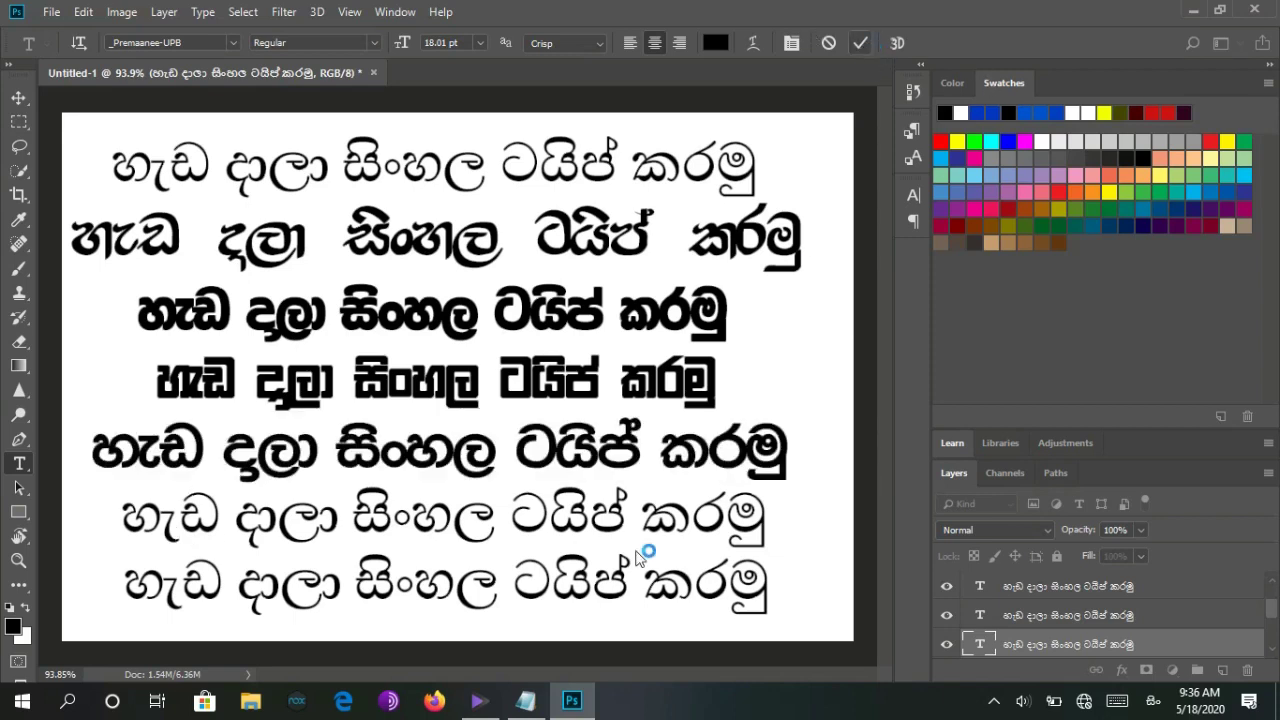
pyautogui.click(404, 537)
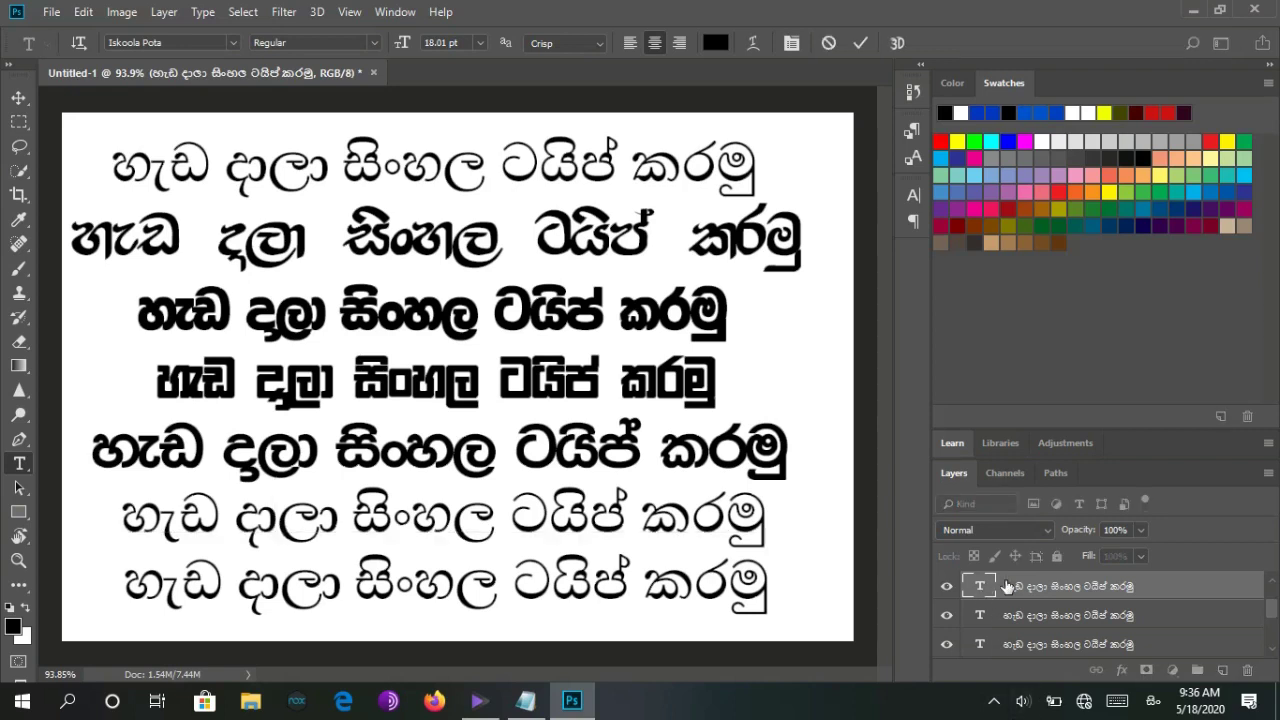
# Apply the _Serendib-UPB font to the sixth Sinhala line.
pyautogui.hotkey('ctrl', 'Return')
pyautogui.scroll(-10, 414, 343)
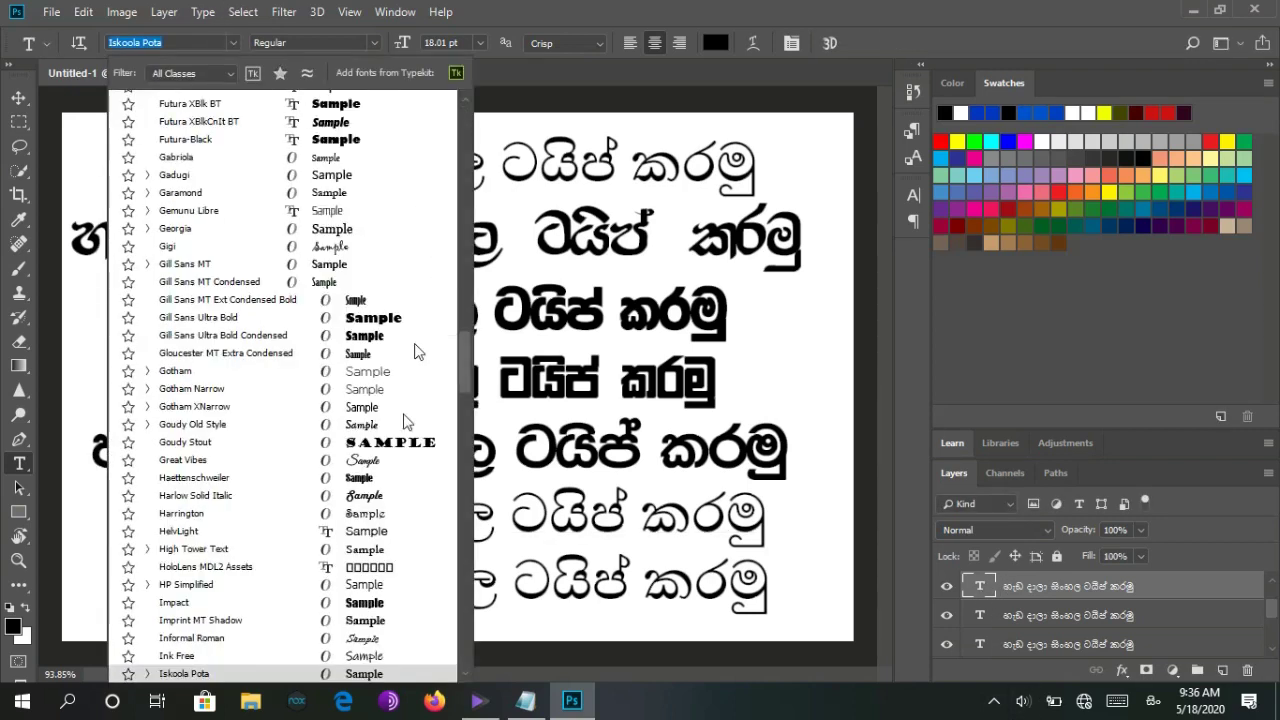
pyautogui.moveTo(467, 362); pyautogui.dragTo(455, 575)
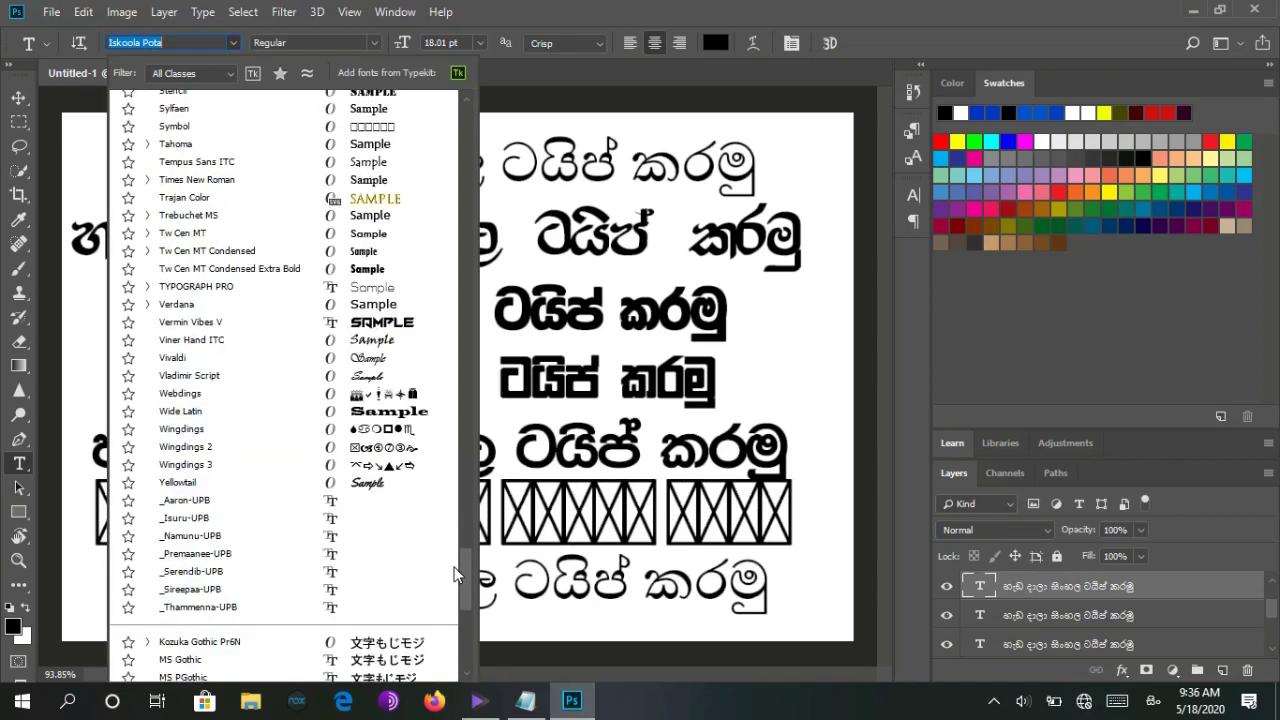
pyautogui.click(250, 577)
pyautogui.press('Return')
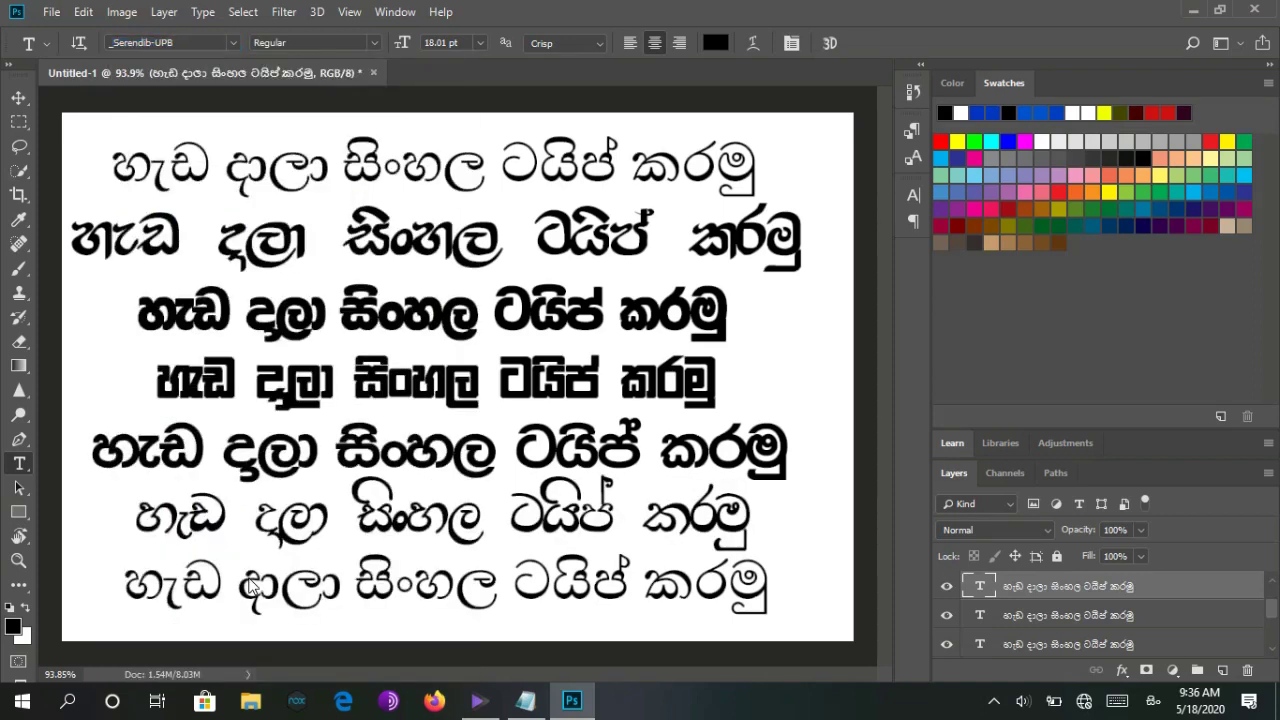
# Browse the font list from the last line, then return to the sixth line and commit it.
pyautogui.click(248, 588)
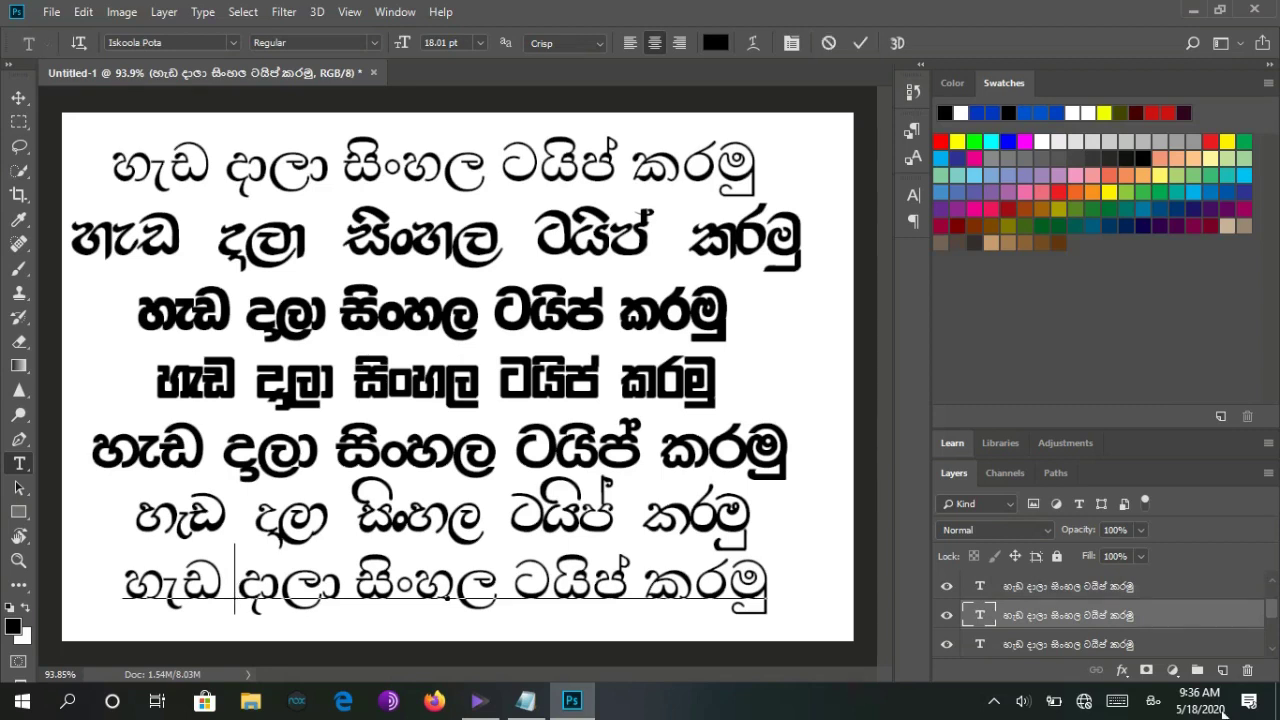
pyautogui.click(186, 42)
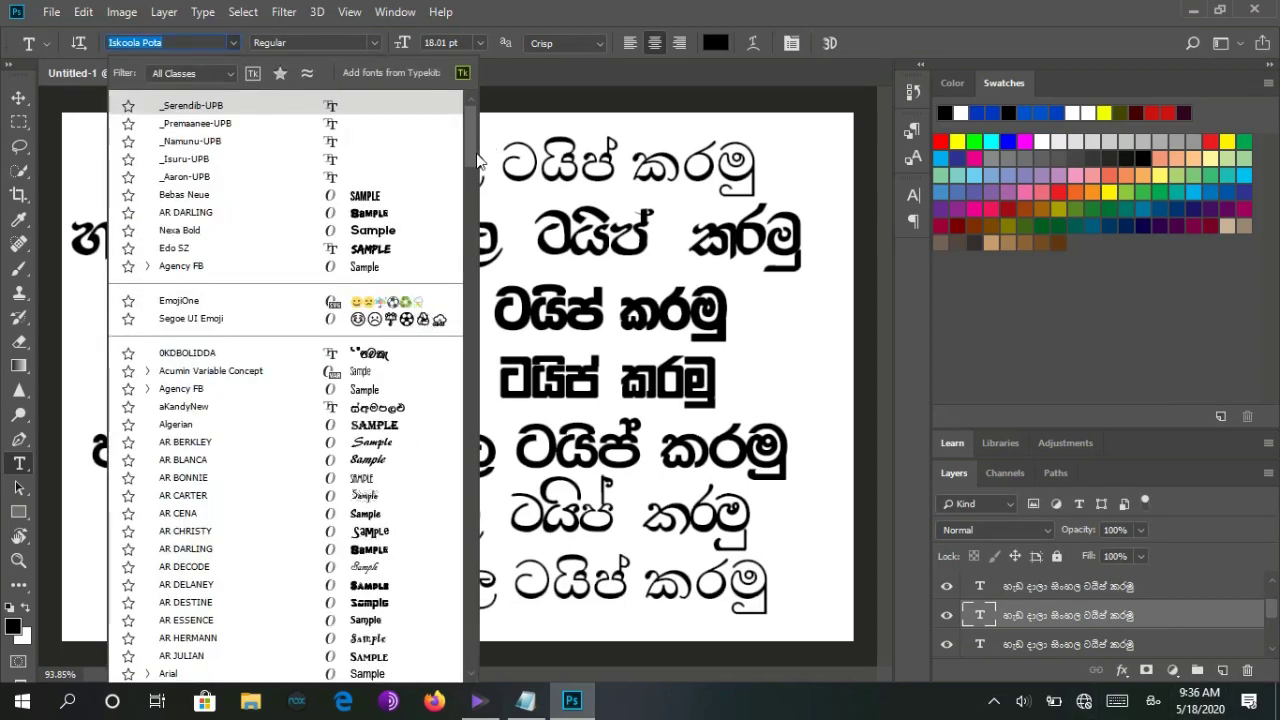
pyautogui.scroll(-1, 439, 494)
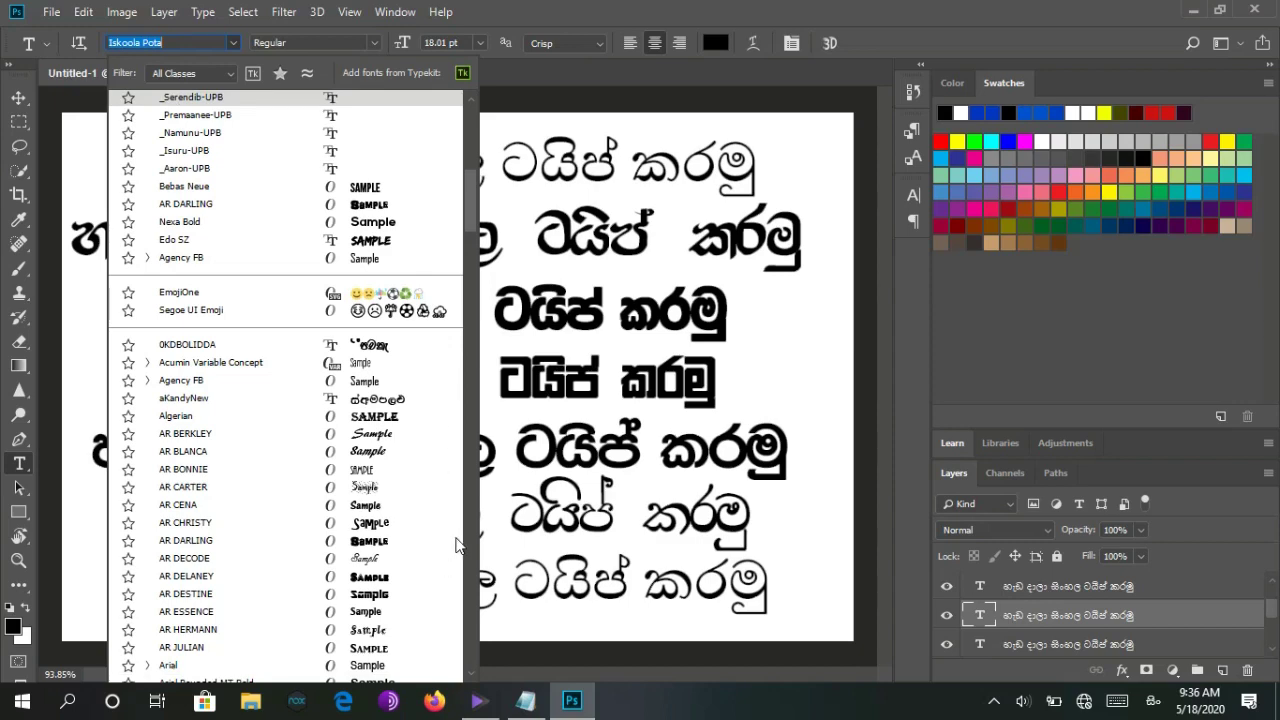
pyautogui.scroll(-20, 466, 204)
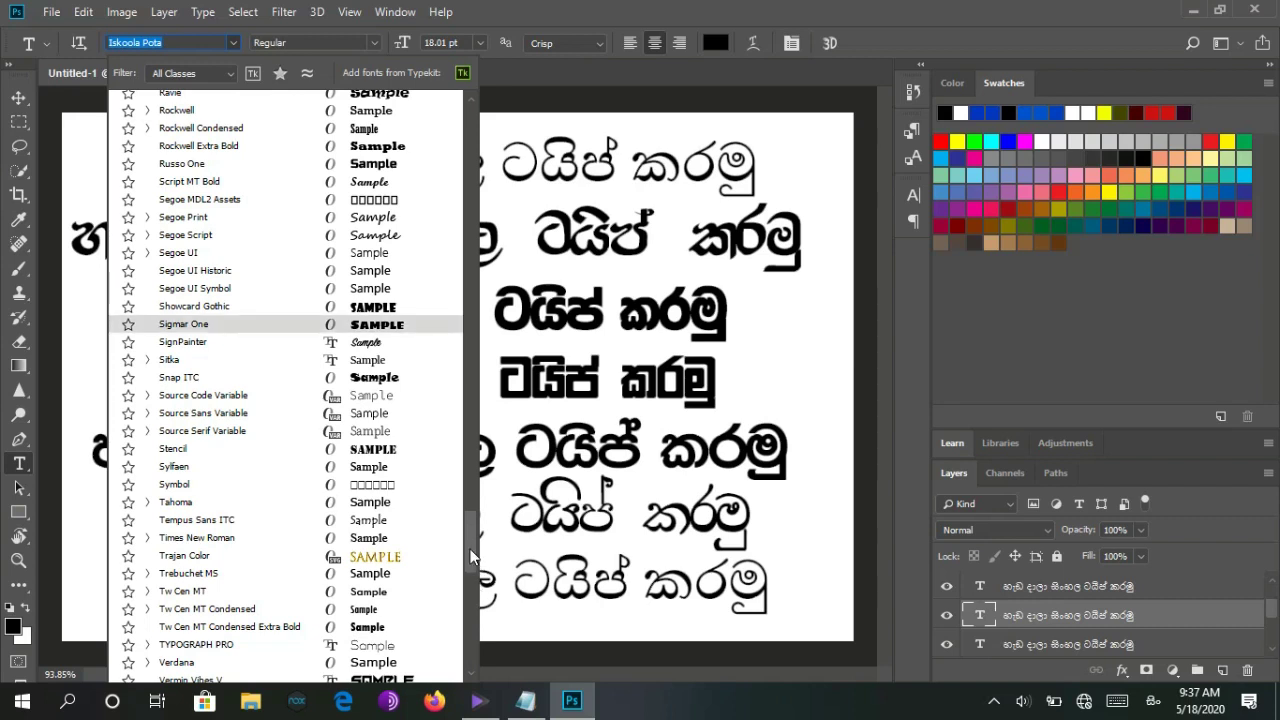
pyautogui.click(465, 603)
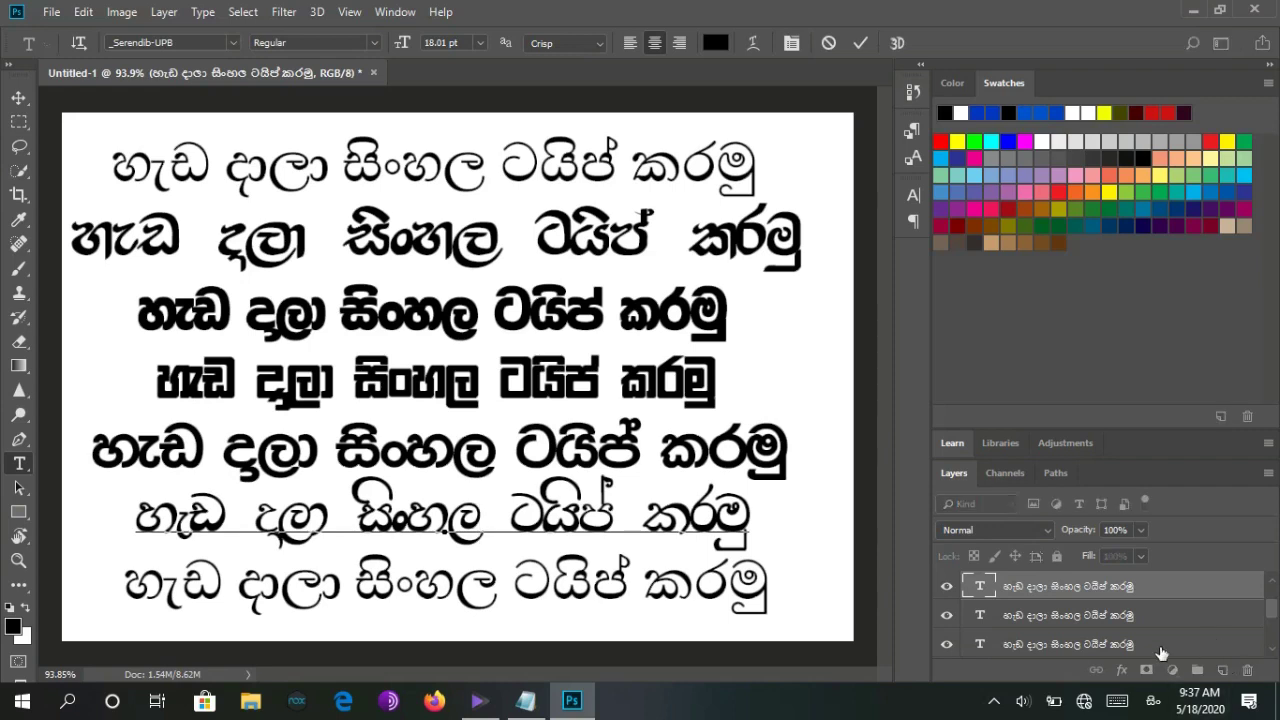
pyautogui.click(505, 508)
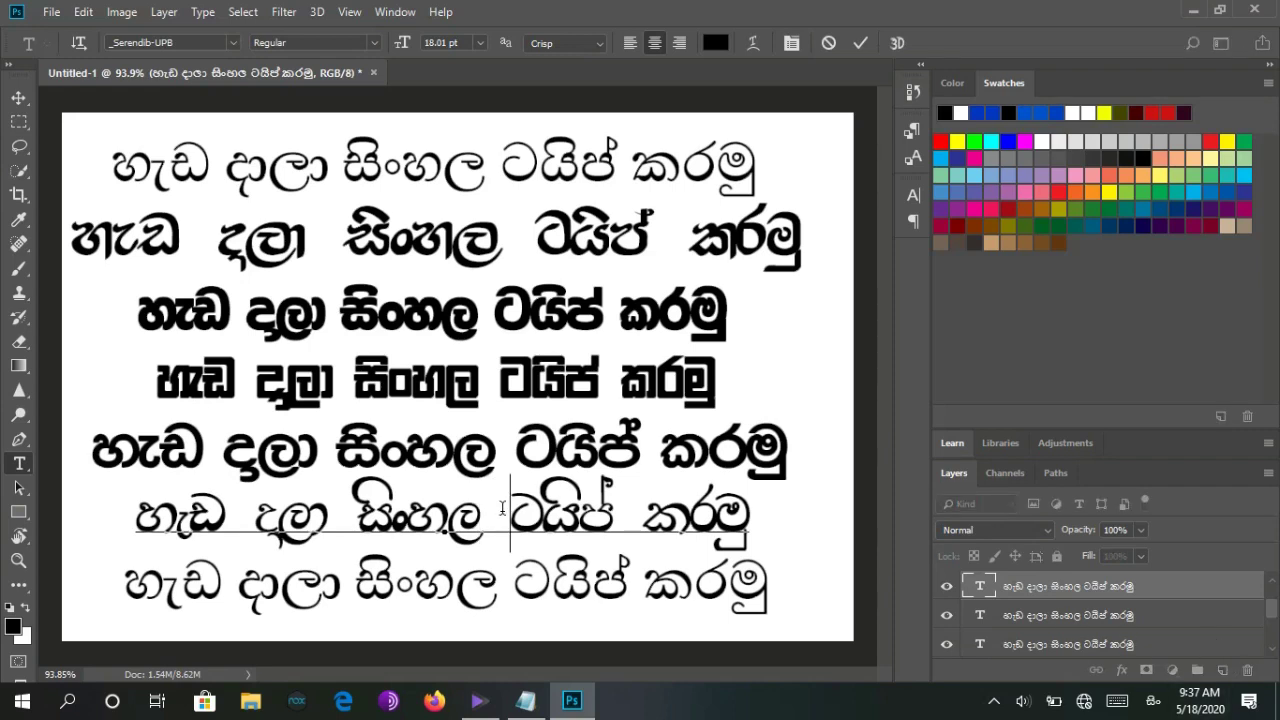
pyautogui.click(1130, 600)
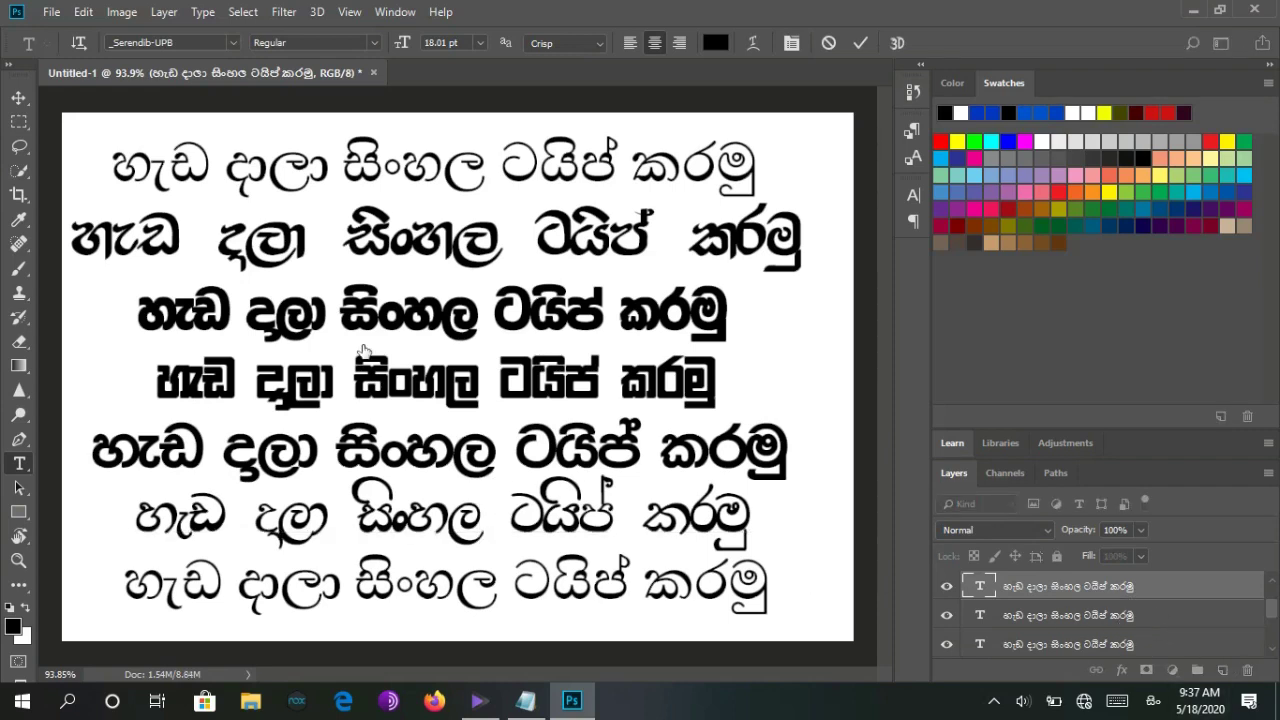
# Reopen the sixth line, confirm _Serendib-UPB as its font and commit the change.
pyautogui.click(425, 505)
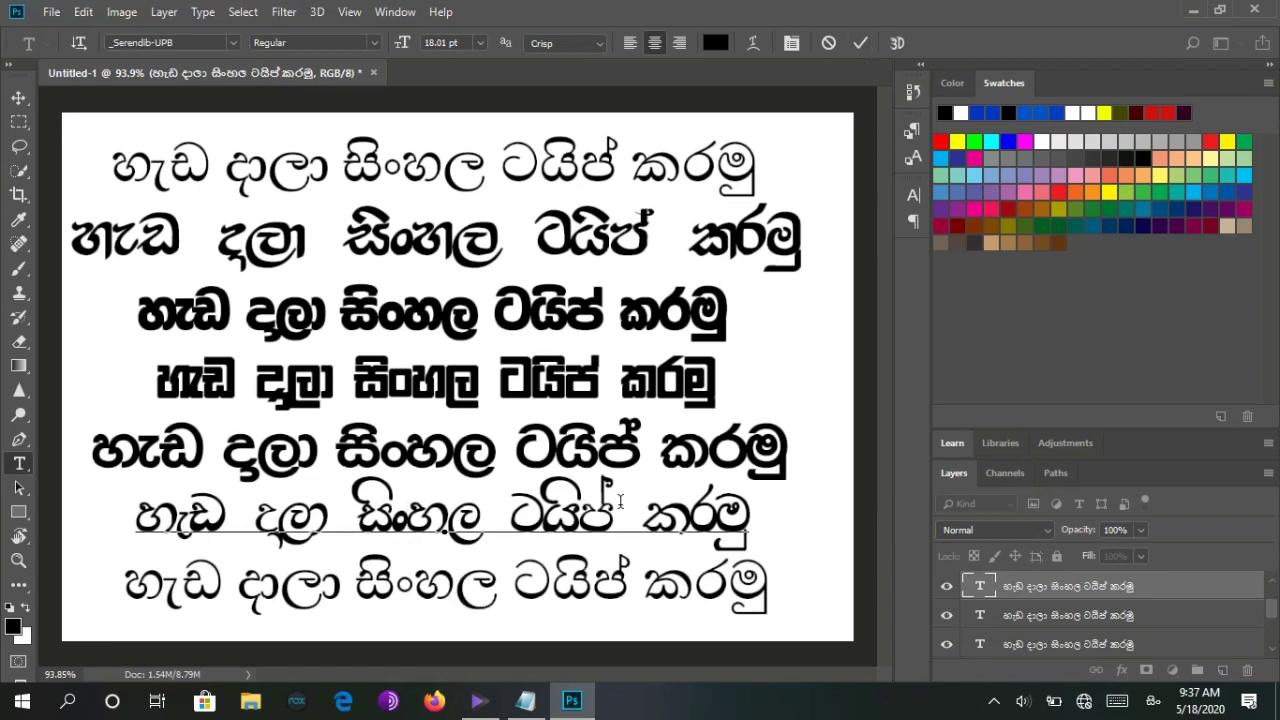
pyautogui.click(228, 43)
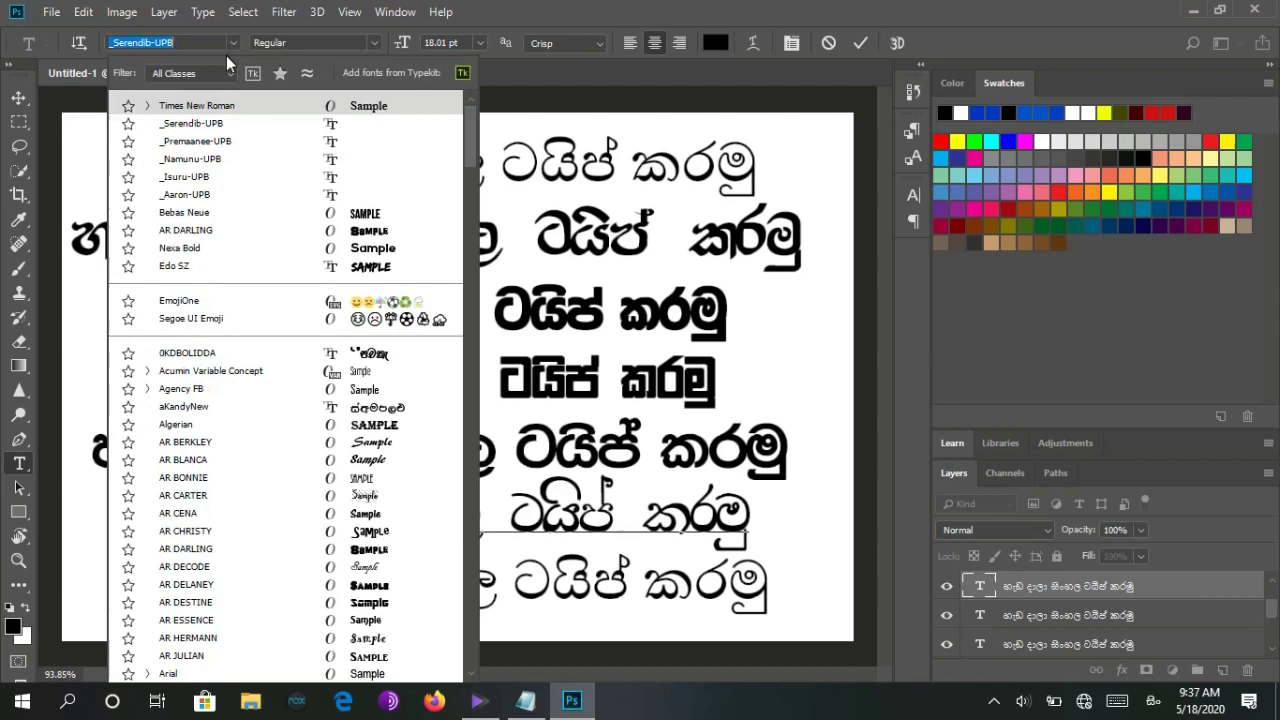
pyautogui.click(218, 124)
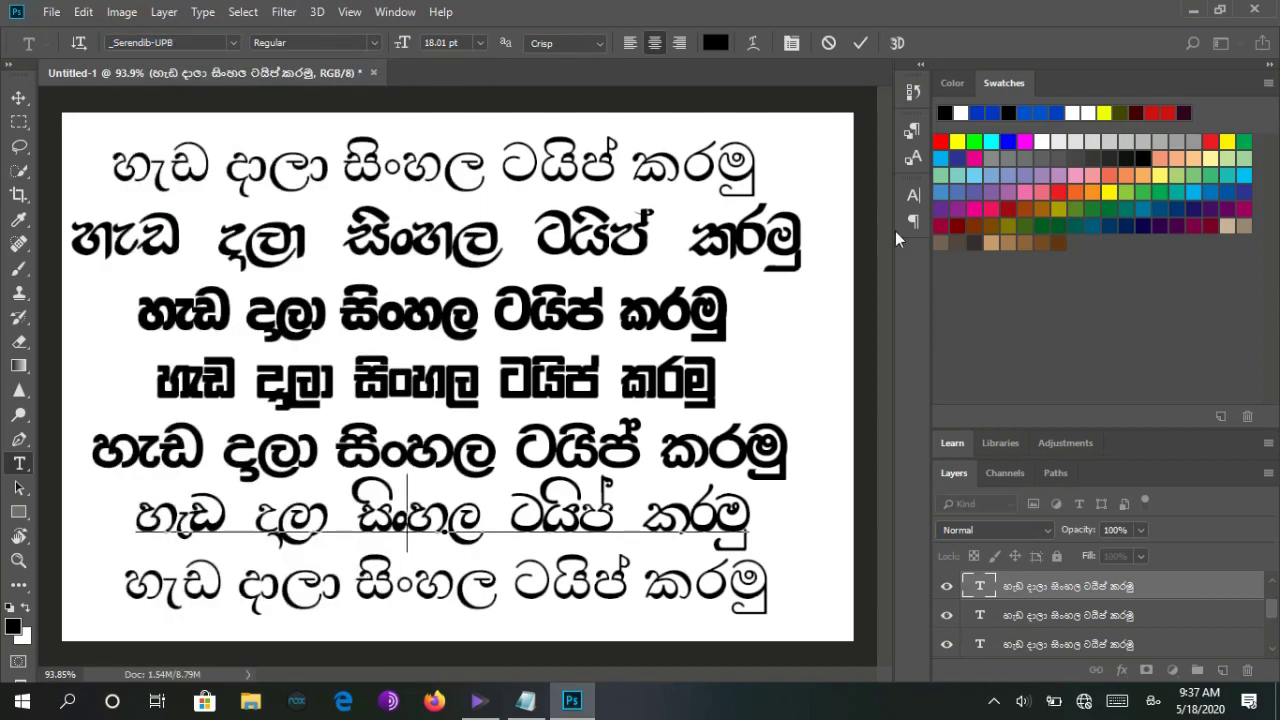
pyautogui.click(858, 43)
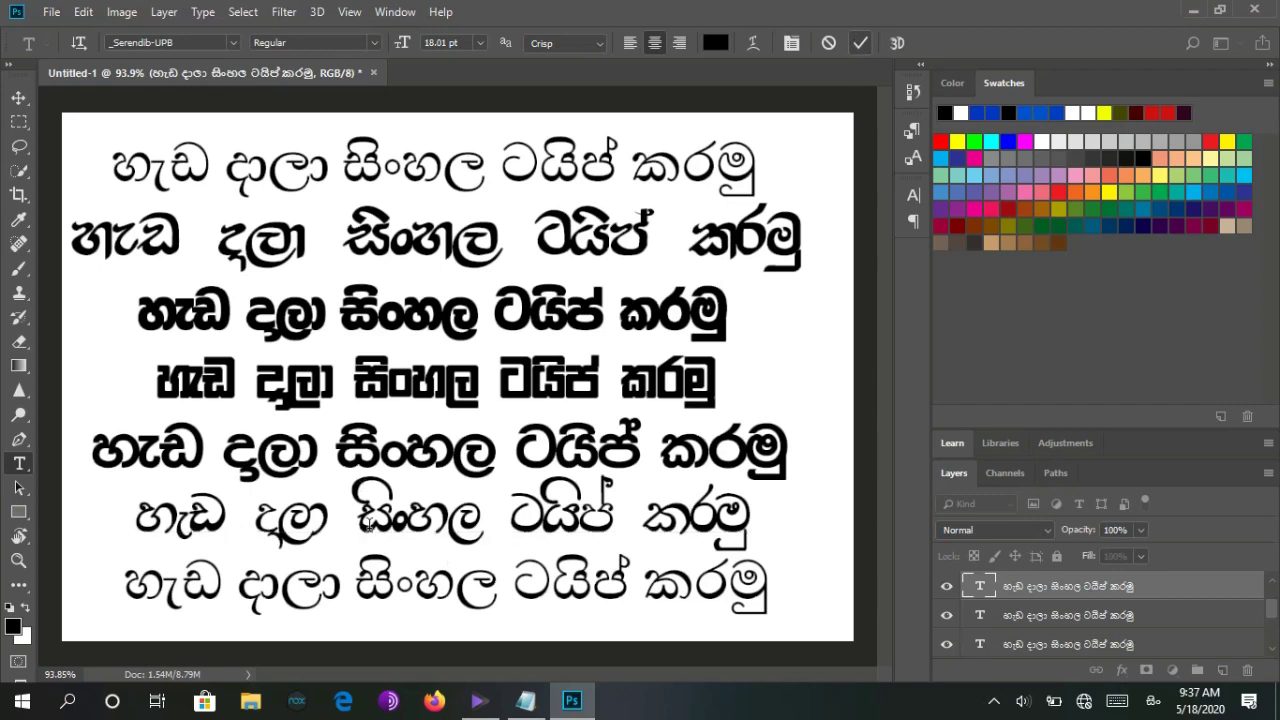
pyautogui.click(391, 588)
pyautogui.hotkey('ctrl', 'a')
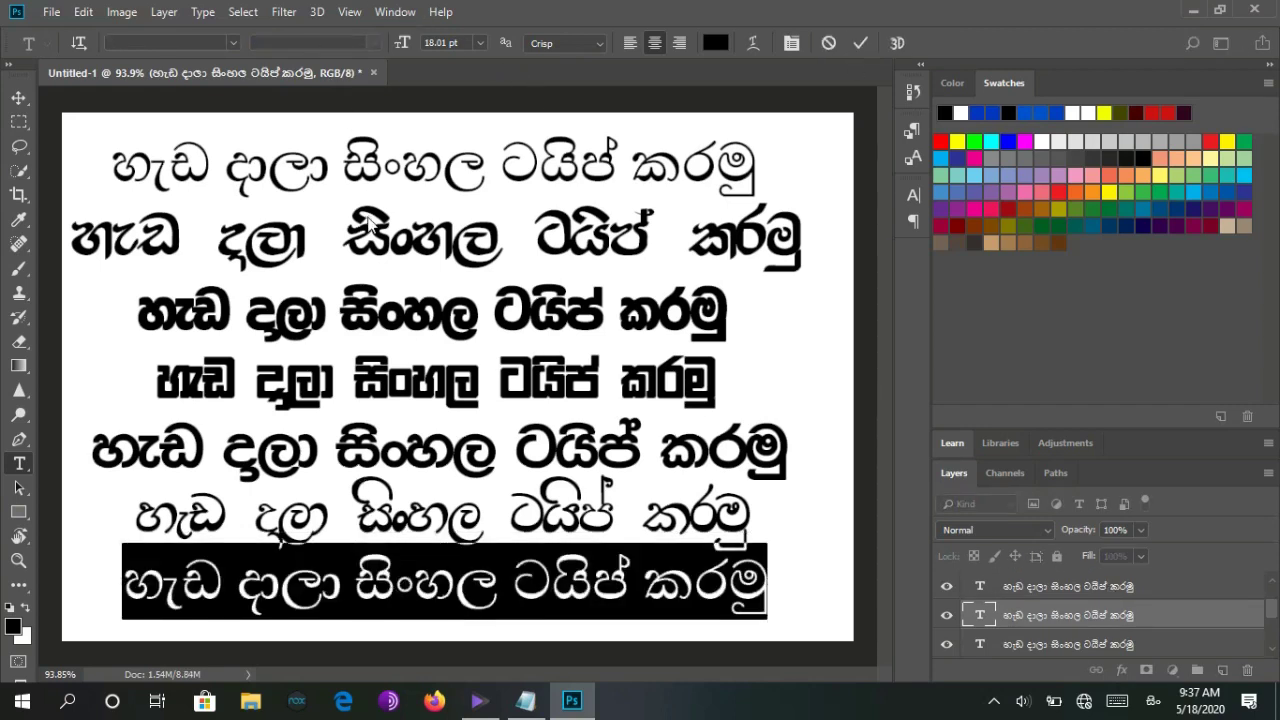
# Set the seventh Sinhala line in the _Sireepaa-UPB font.
pyautogui.click(478, 592)
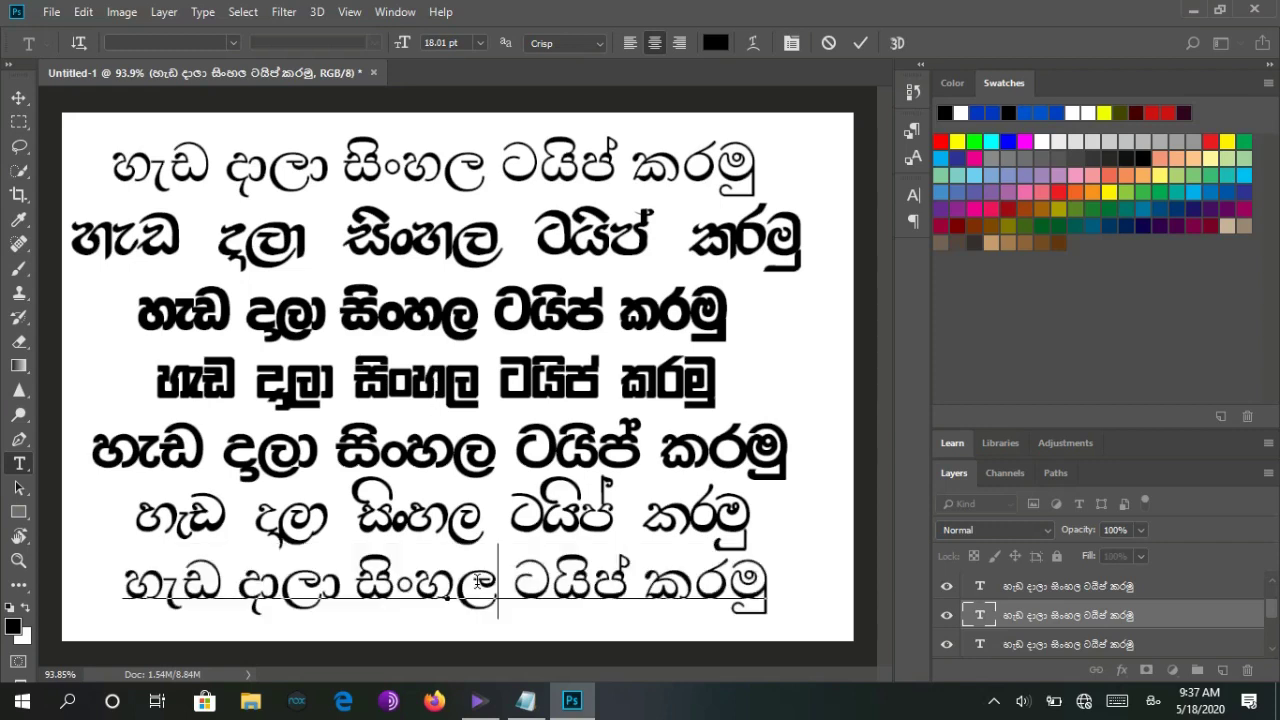
pyautogui.click(1066, 612)
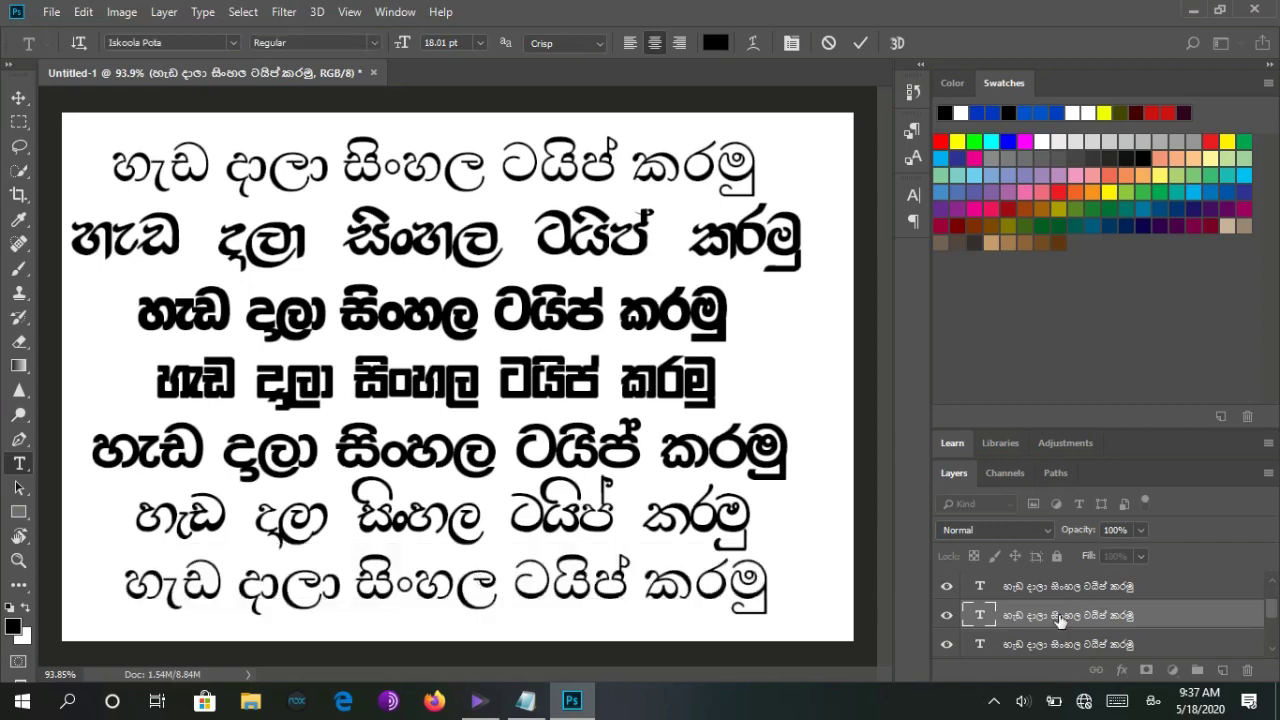
pyautogui.click(231, 43)
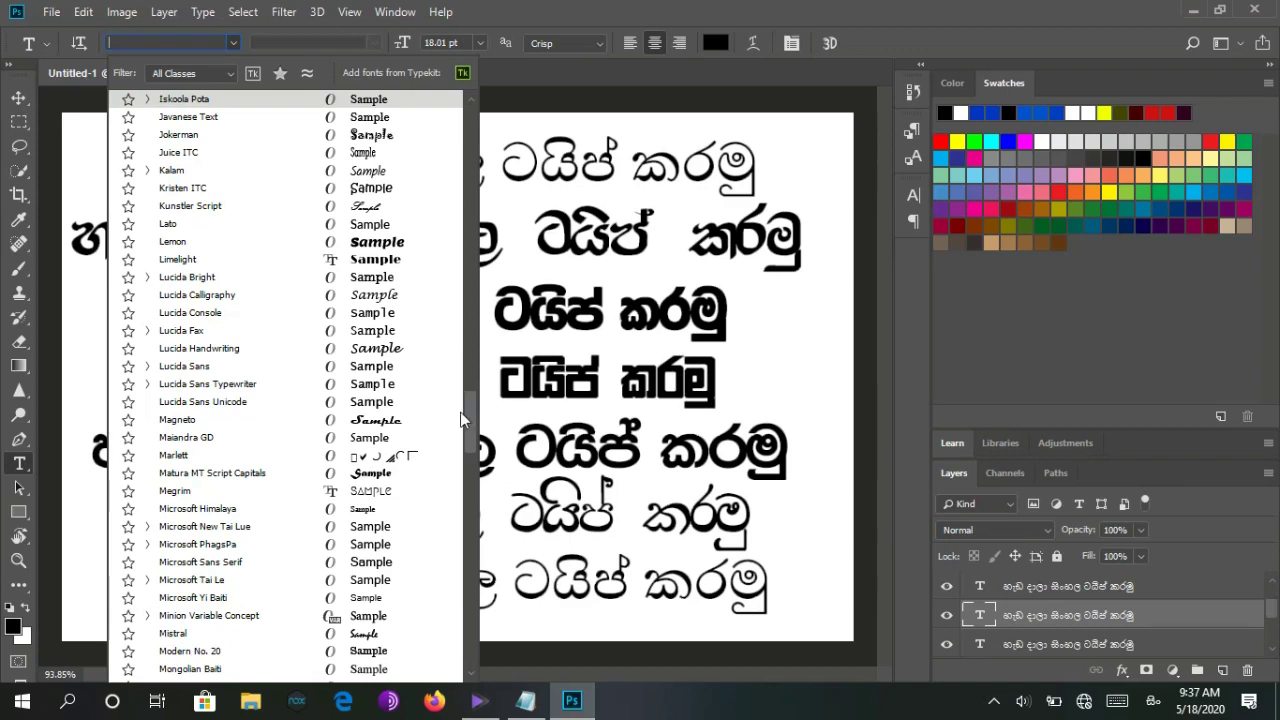
pyautogui.scroll(-10, 470, 450)
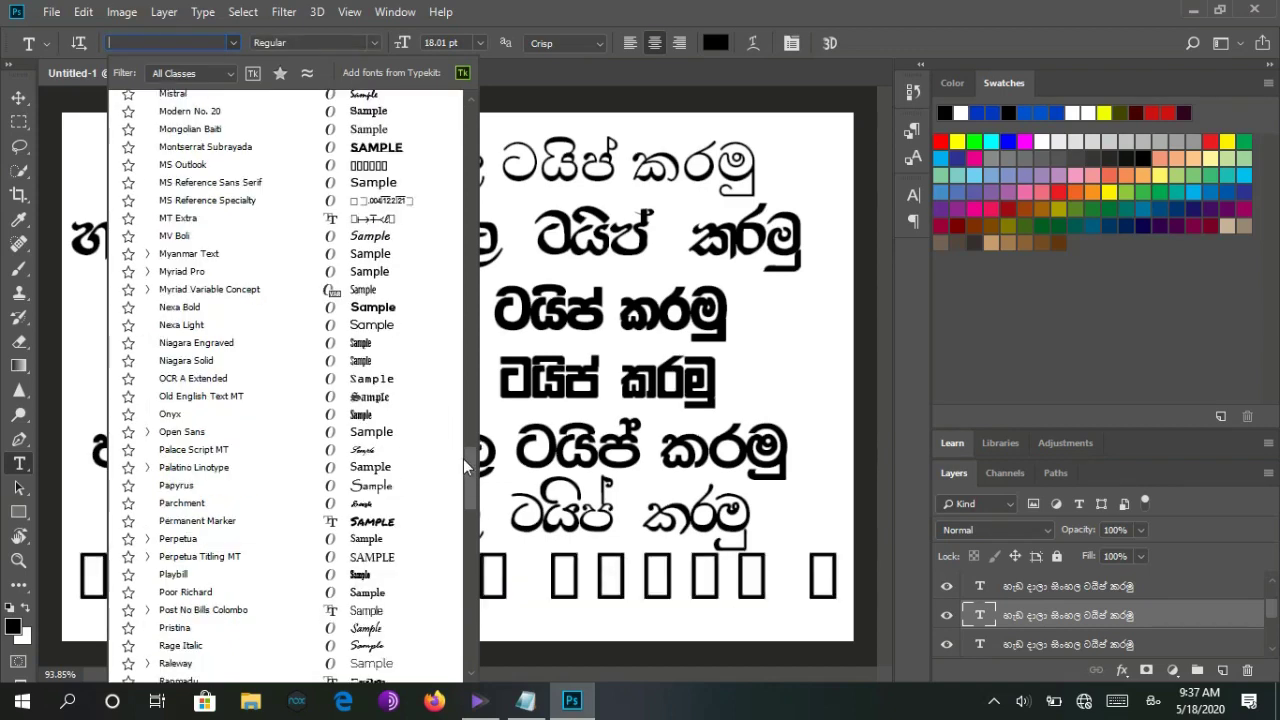
pyautogui.scroll(-20, 450, 580)
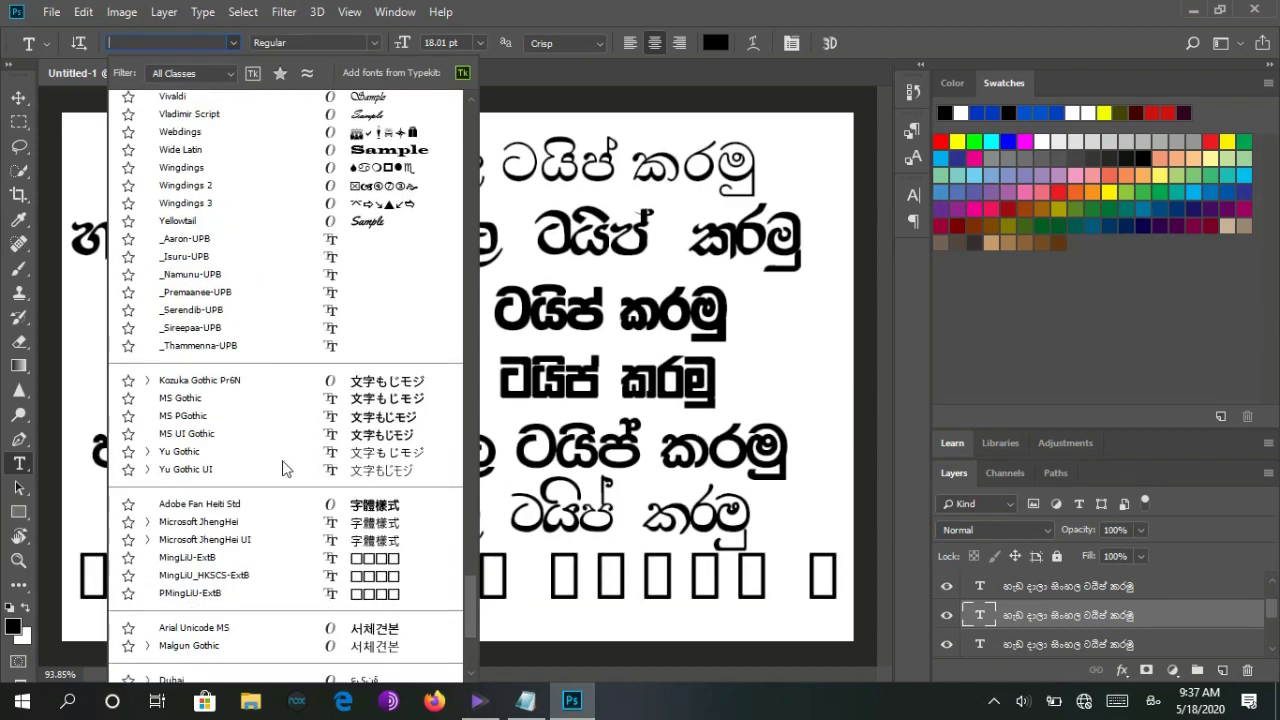
pyautogui.press('Up')
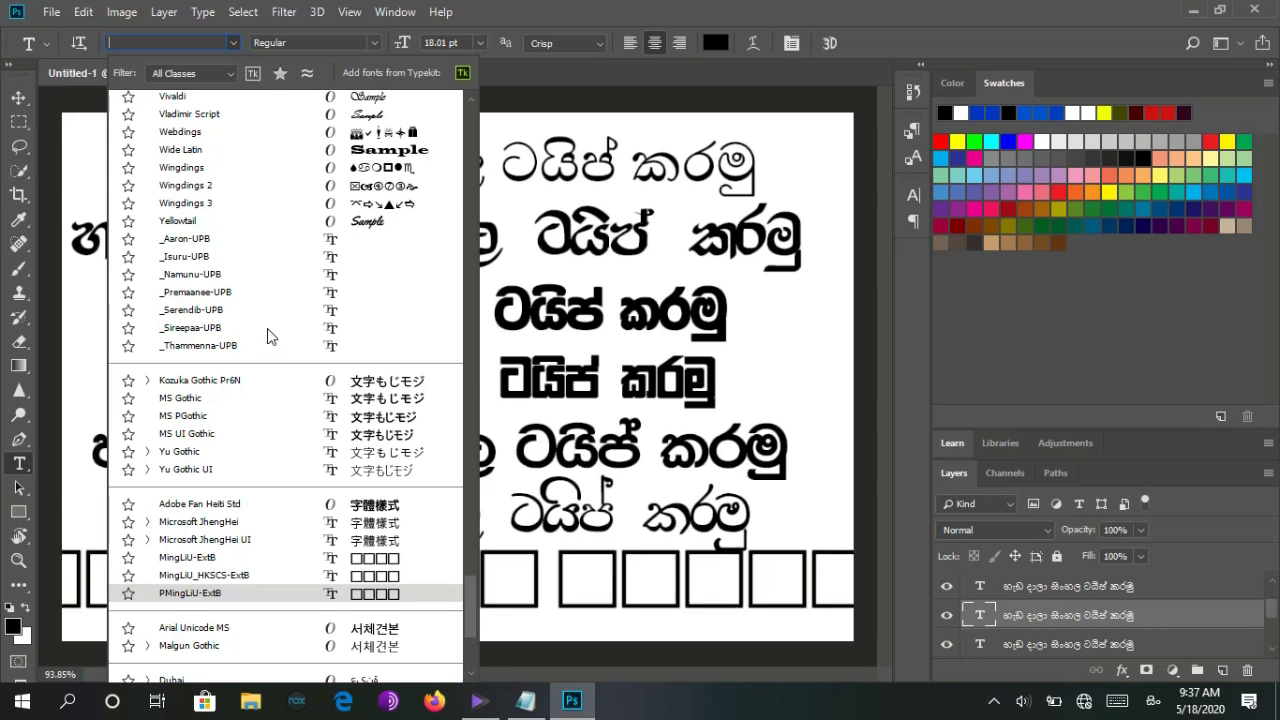
pyautogui.click(267, 328)
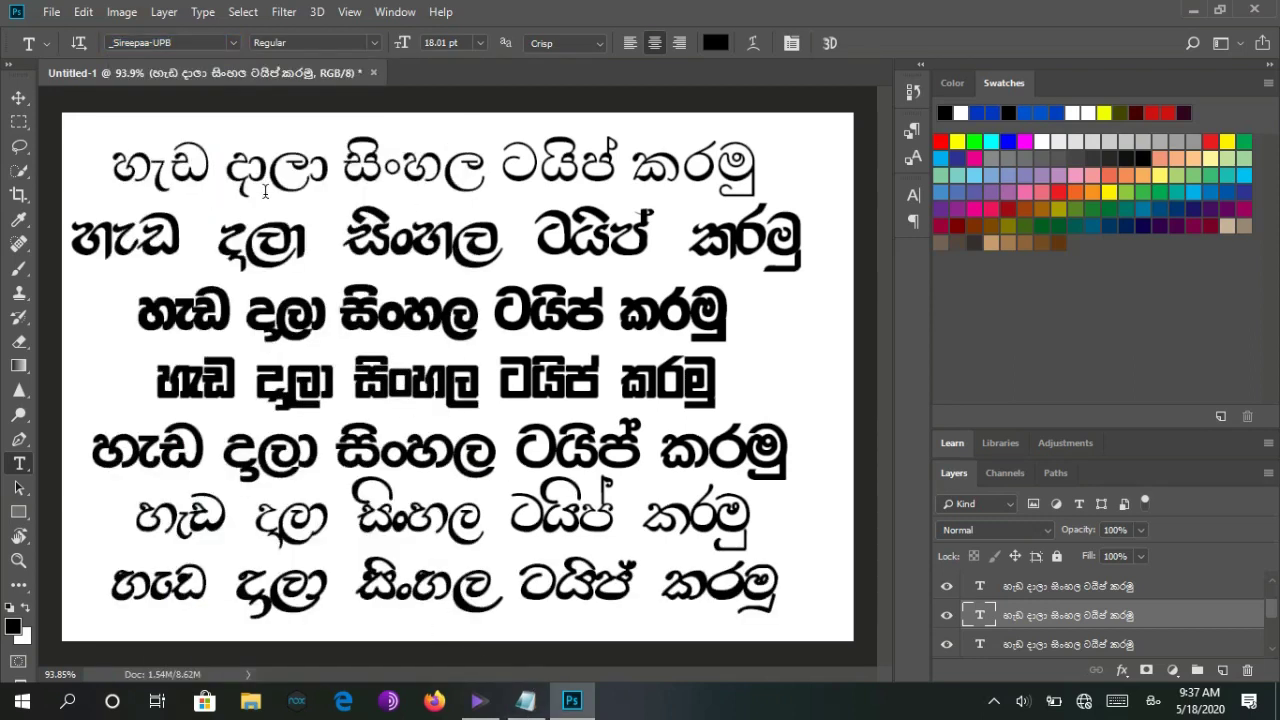
# With the Move tool, nudge the top line slightly upward and raise the second line toward it.
pyautogui.click(19, 97)
pyautogui.click(410, 185)
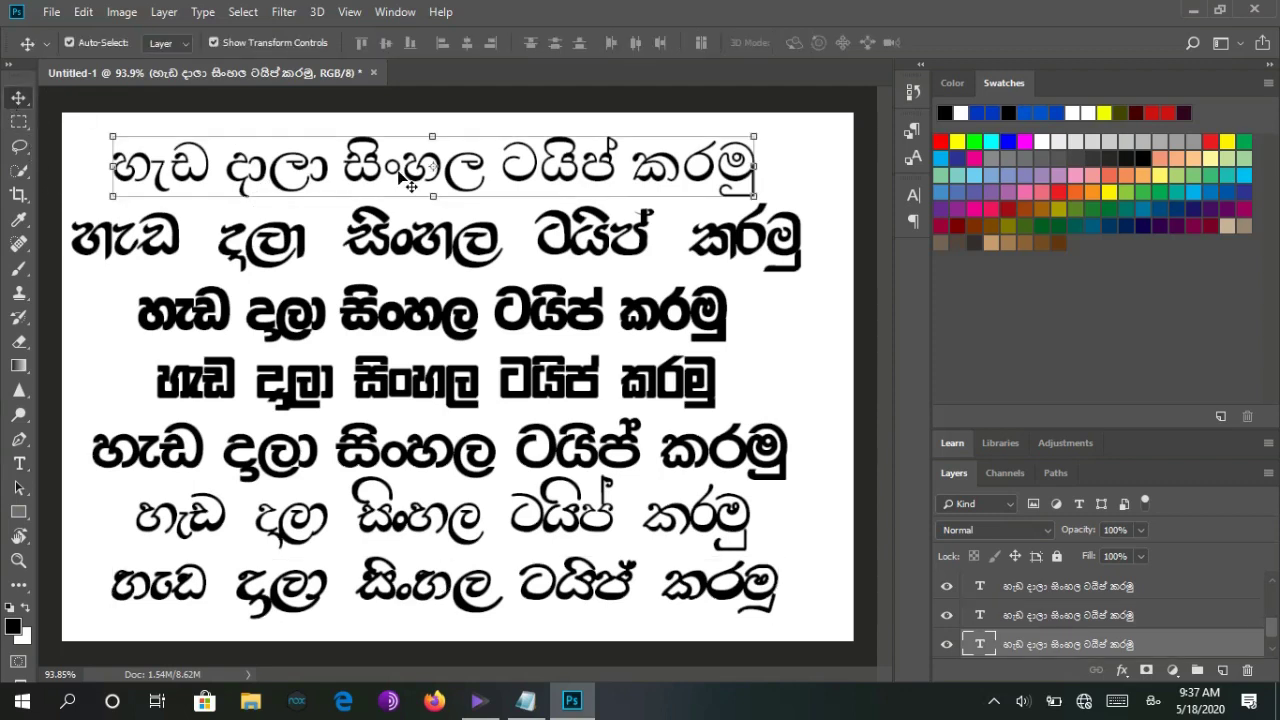
pyautogui.click(413, 160)
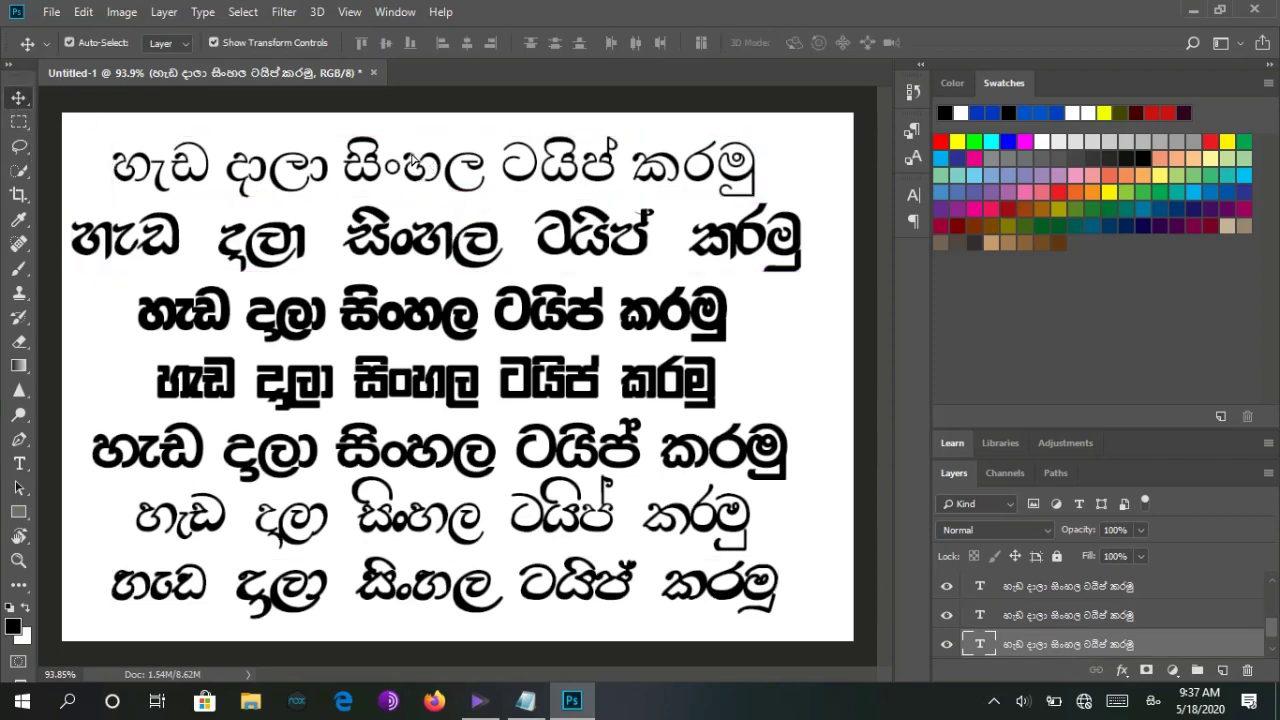
pyautogui.moveTo(413, 160); pyautogui.dragTo(411, 144)
pyautogui.moveTo(455, 248); pyautogui.dragTo(455, 228)
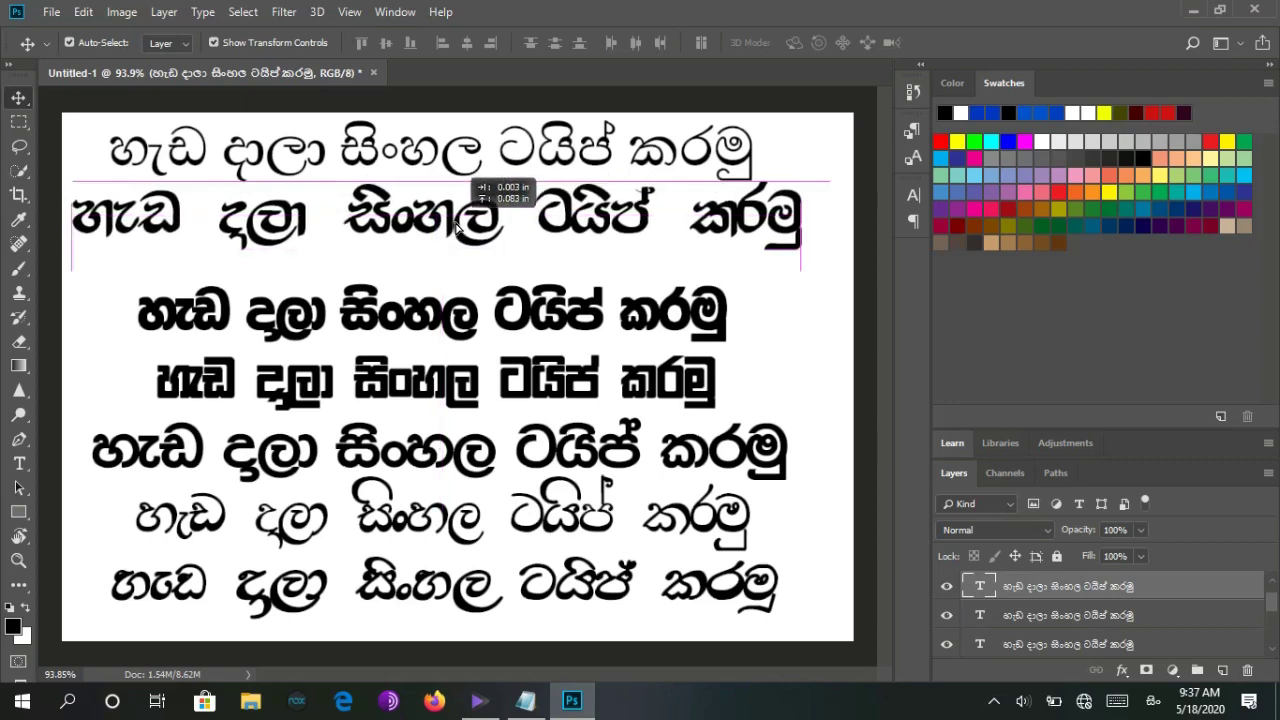
# Move lines three through seven upward so the spacing between all seven lines is even.
pyautogui.moveTo(475, 327); pyautogui.dragTo(470, 300)
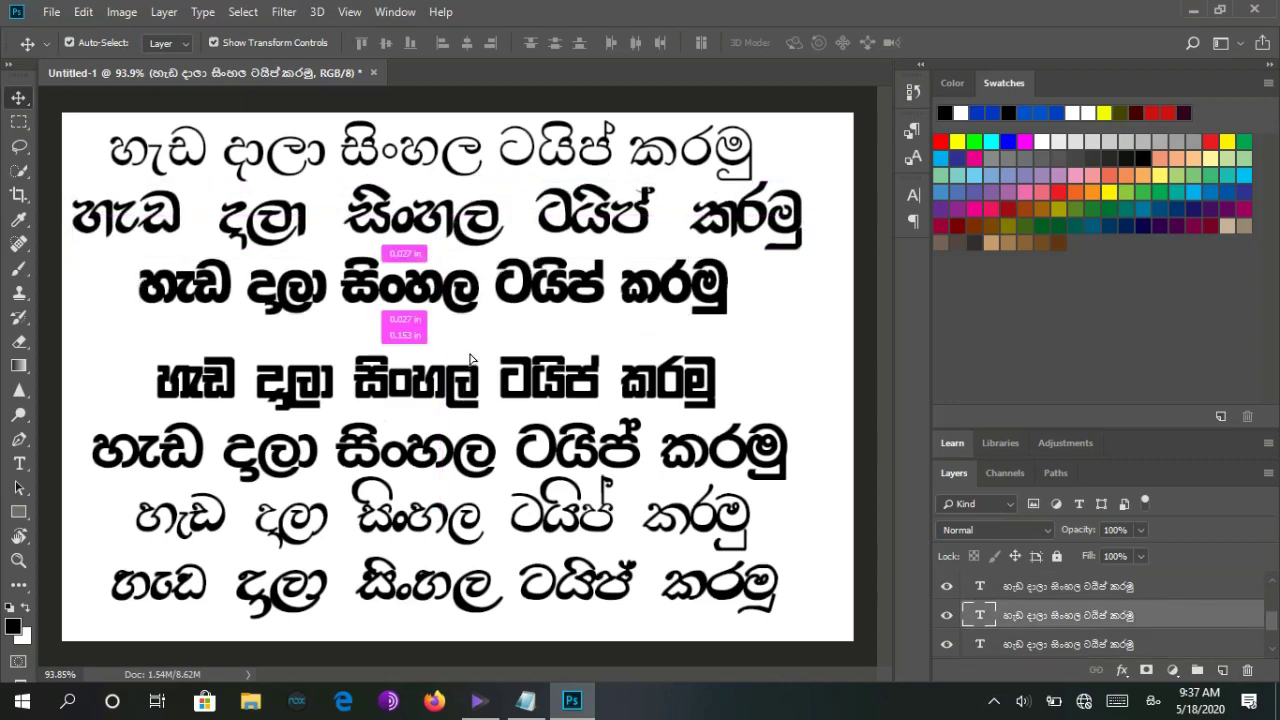
pyautogui.moveTo(471, 358); pyautogui.dragTo(471, 325)
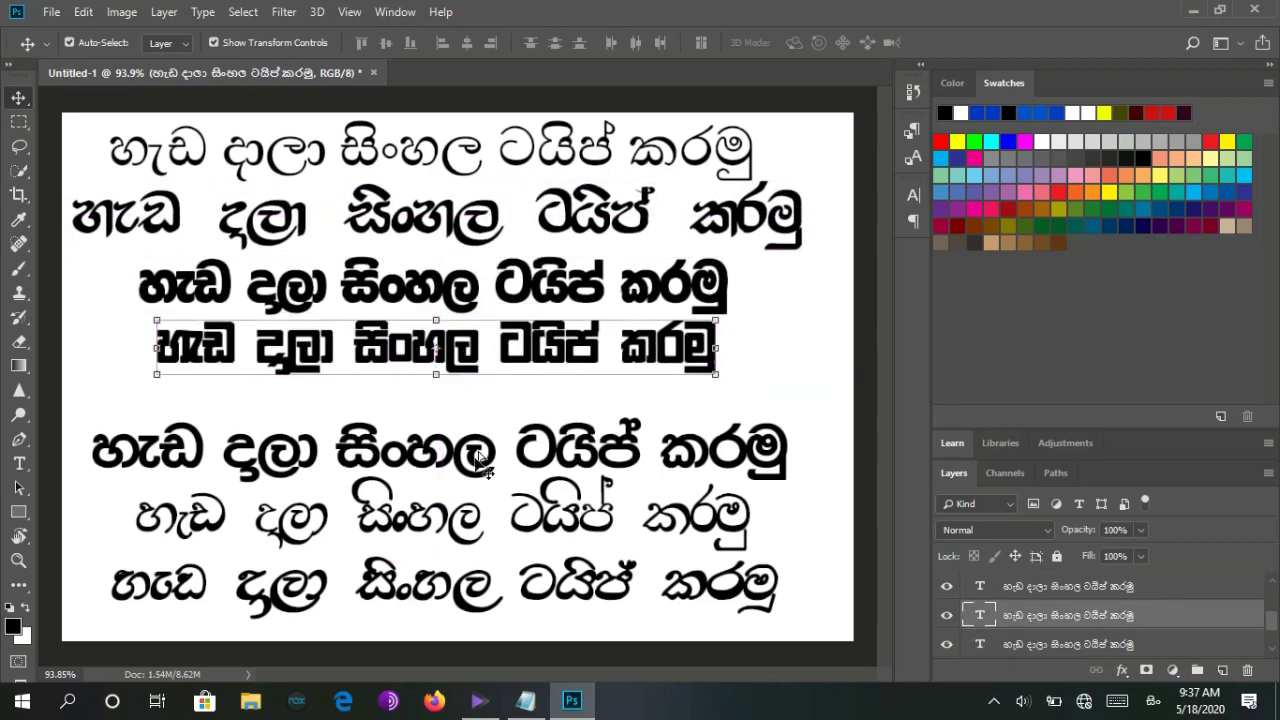
pyautogui.moveTo(480, 462); pyautogui.dragTo(480, 410)
pyautogui.moveTo(480, 519); pyautogui.dragTo(480, 455)
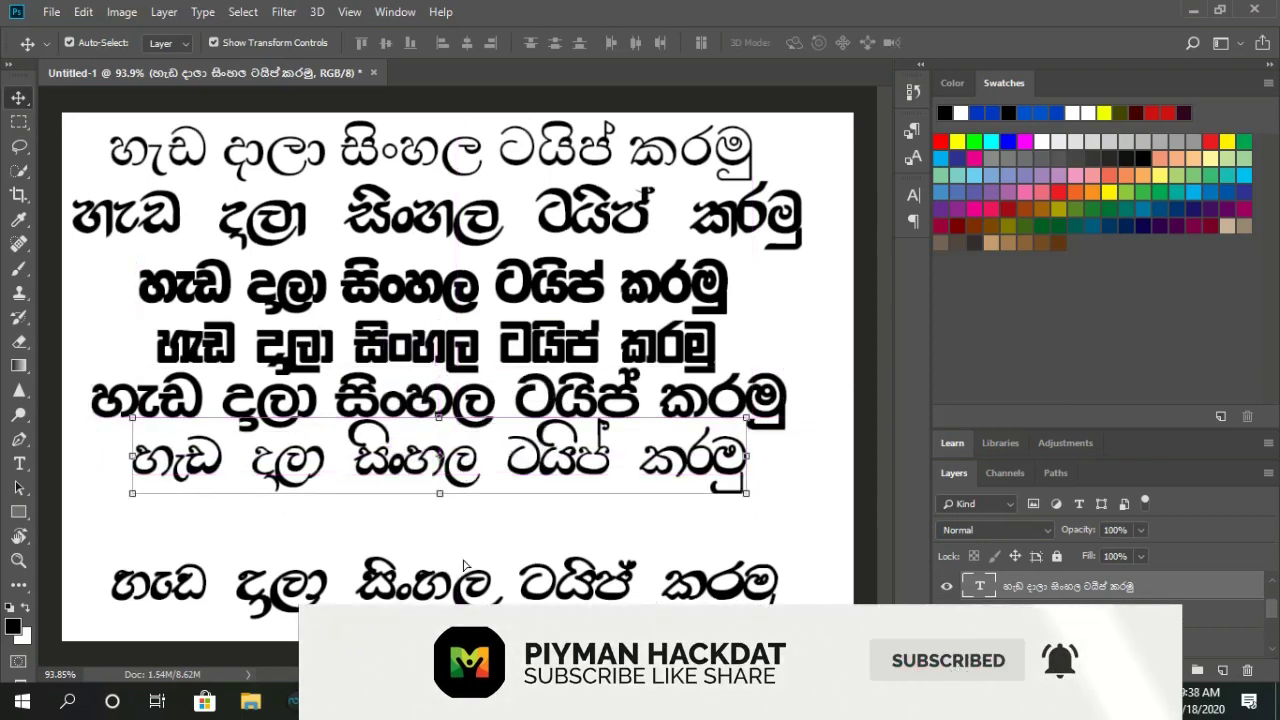
pyautogui.moveTo(464, 568); pyautogui.dragTo(449, 495)
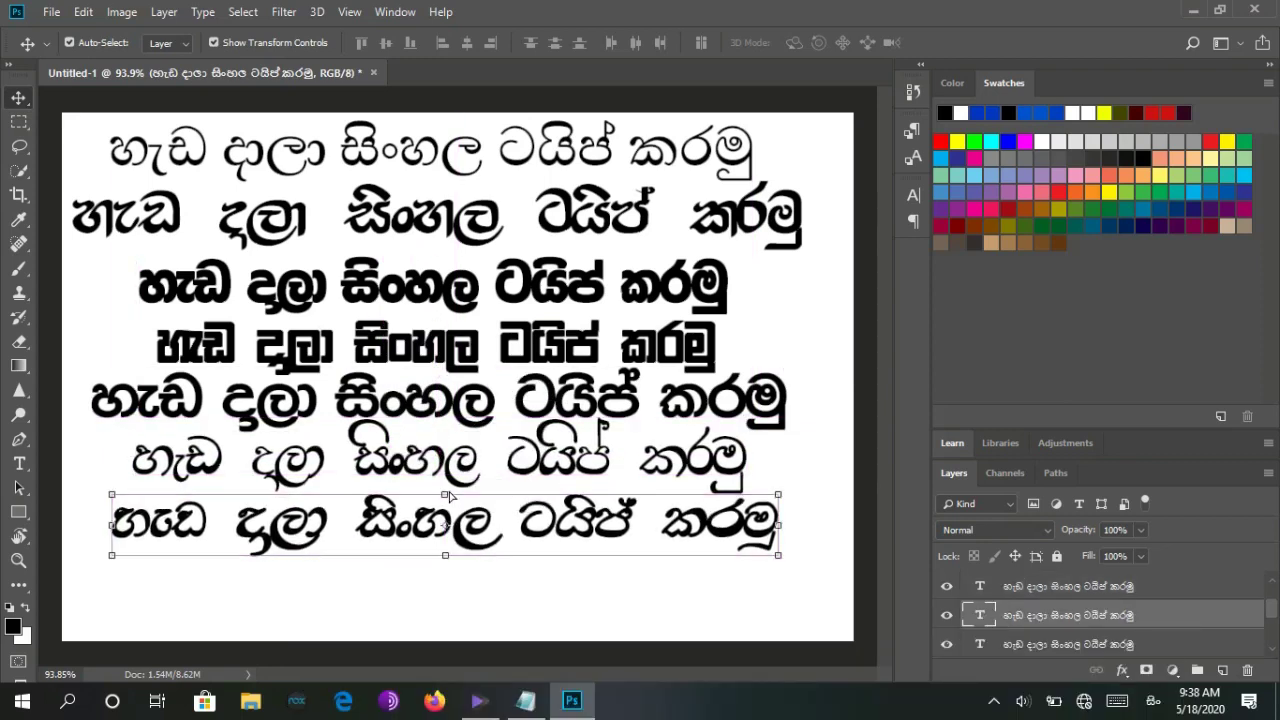
pyautogui.hotkey('ctrl', 't')
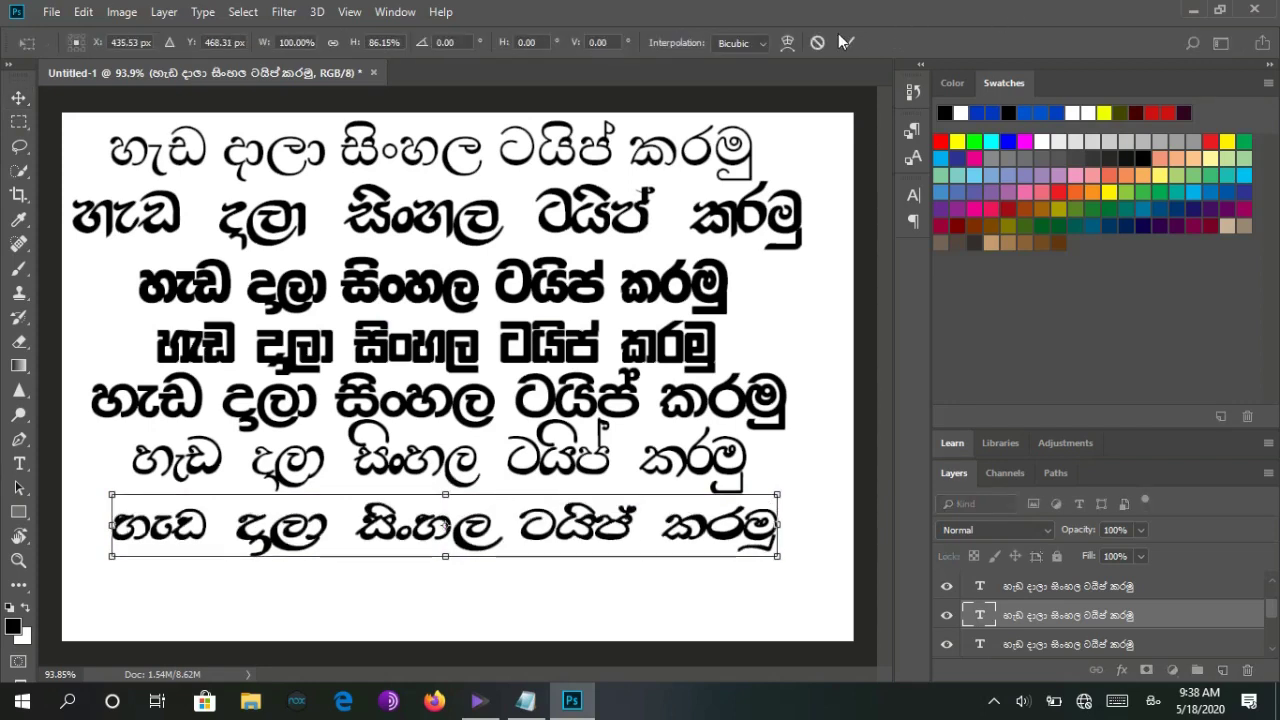
pyautogui.click(845, 42)
# Duplicate a text line and place the copy below the seventh line as an eighth line.
pyautogui.keyDown('ctrl'); pyautogui.click(650, 400); pyautogui.keyUp('ctrl')
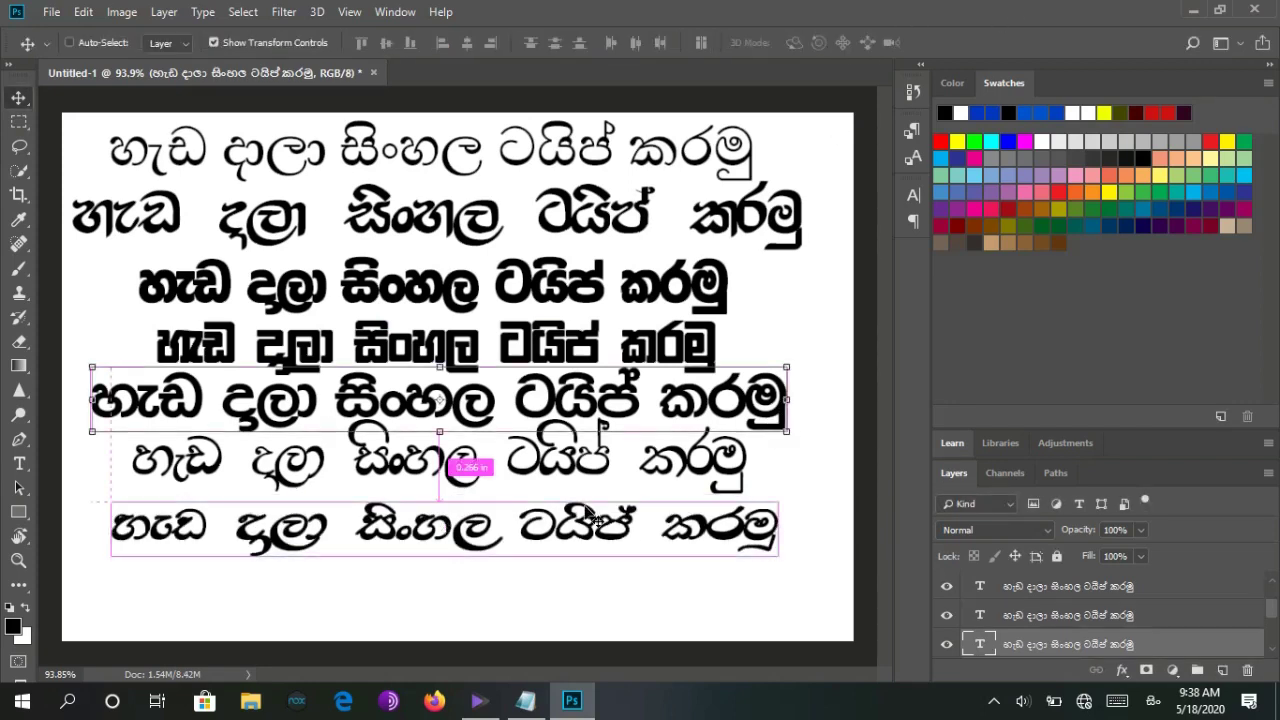
pyautogui.moveTo(590, 513); pyautogui.dragTo(320, 428)
pyautogui.moveTo(200, 380); pyautogui.dragTo(187, 597)
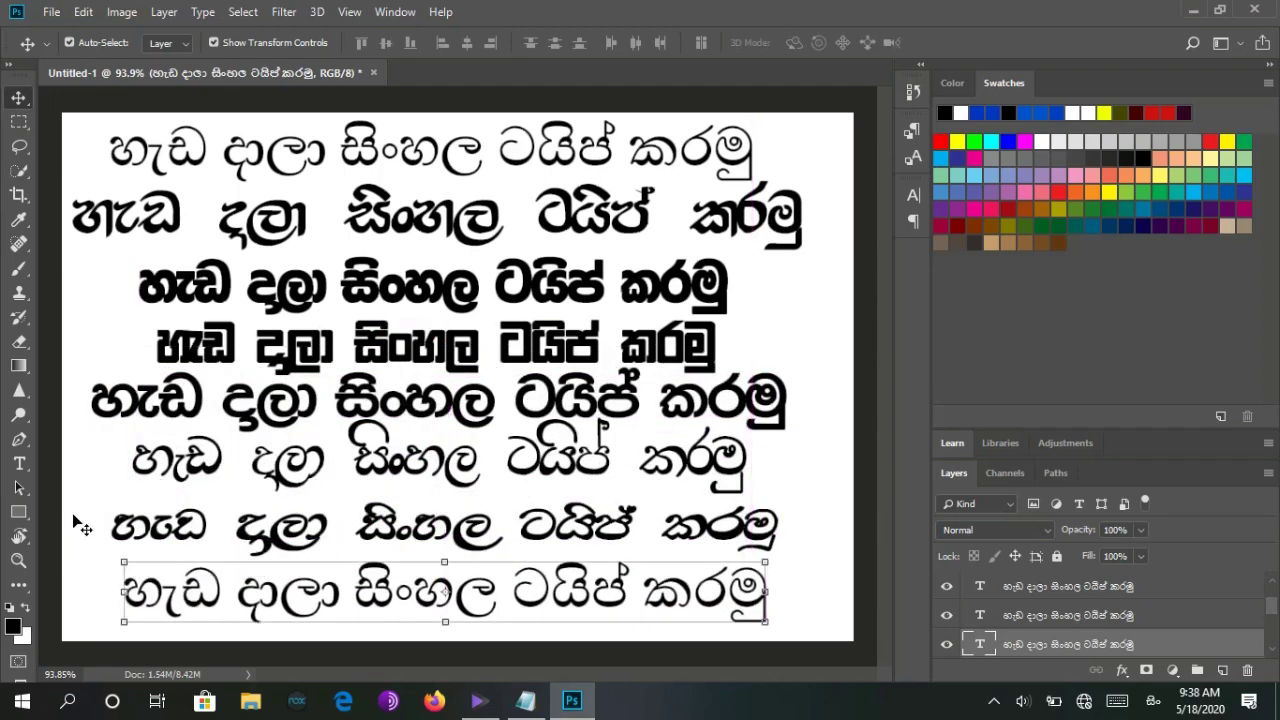
# Give the copied eighth line the _Thammenna-UPB font with the Type tool.
pyautogui.click(19, 466)
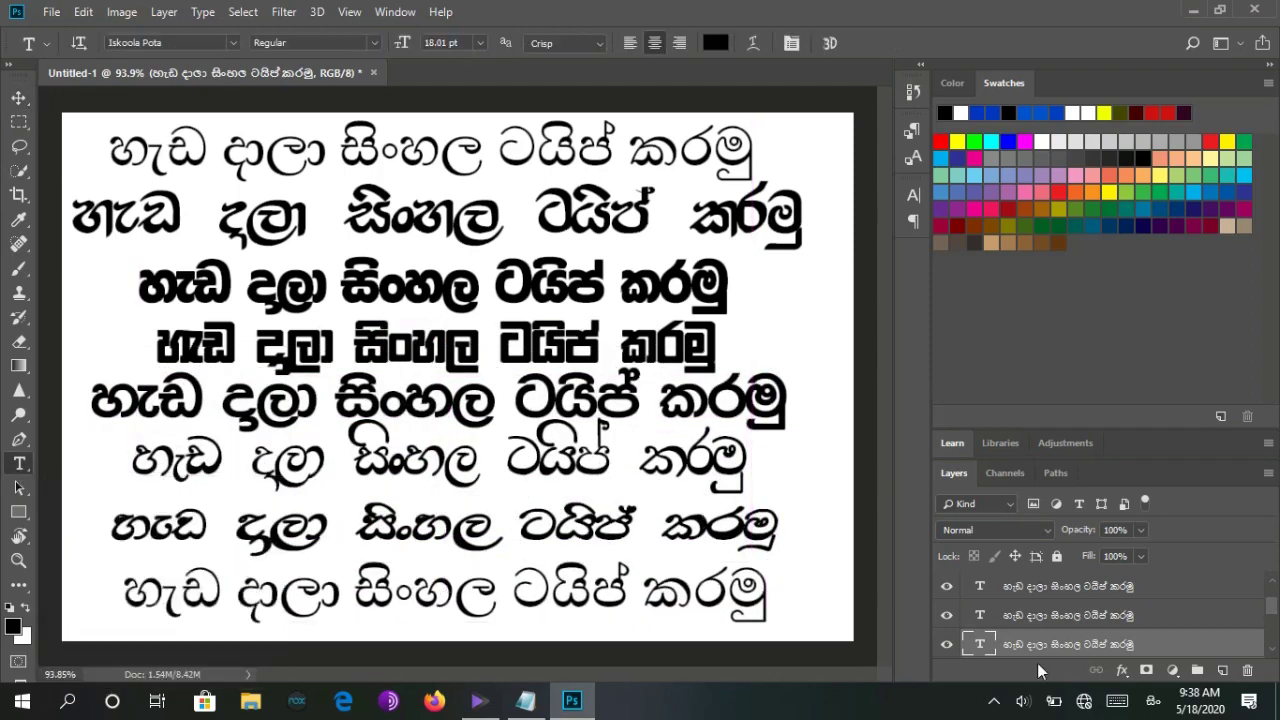
pyautogui.click(232, 46)
pyautogui.scroll(-10, 440, 450)
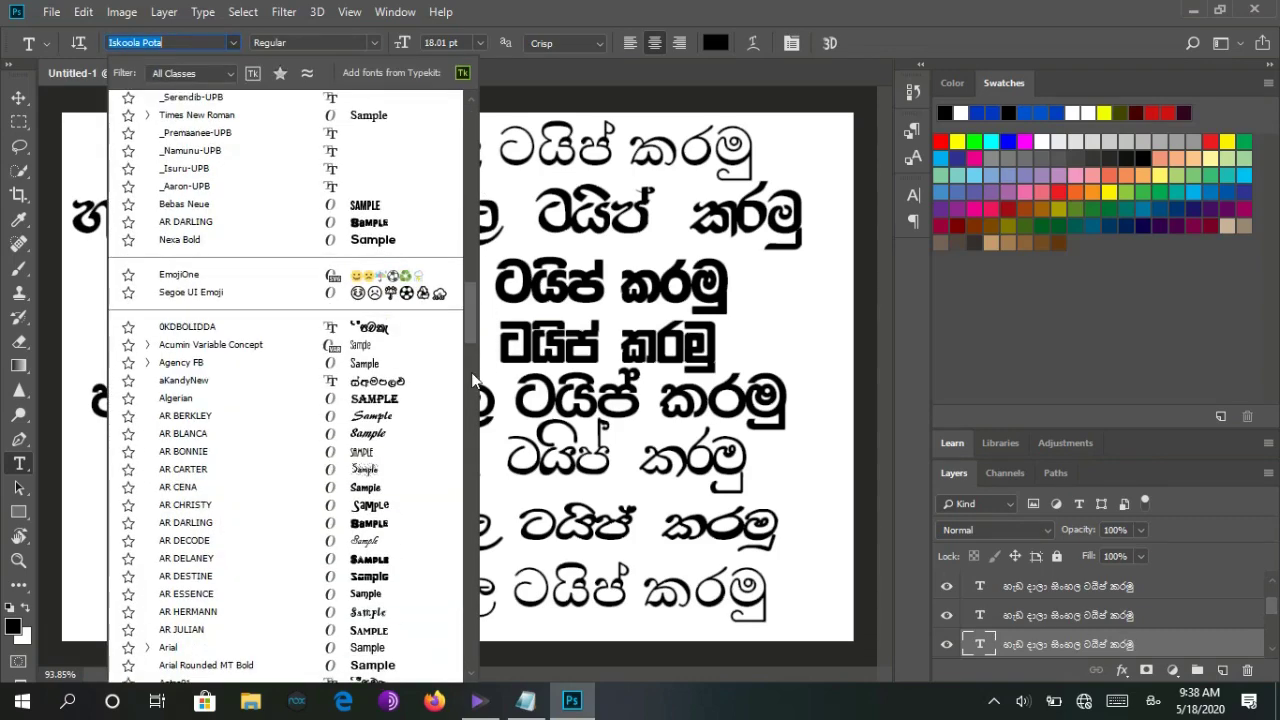
pyautogui.scroll(-15, 456, 533)
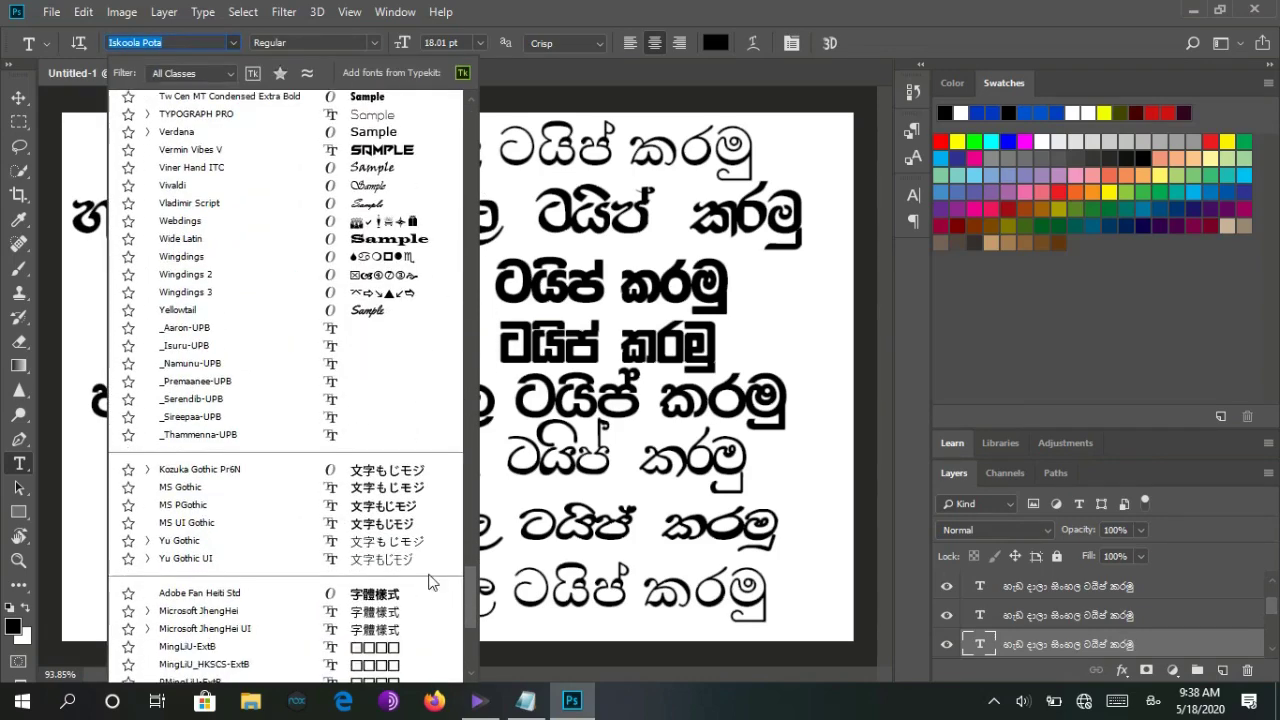
pyautogui.click(297, 436)
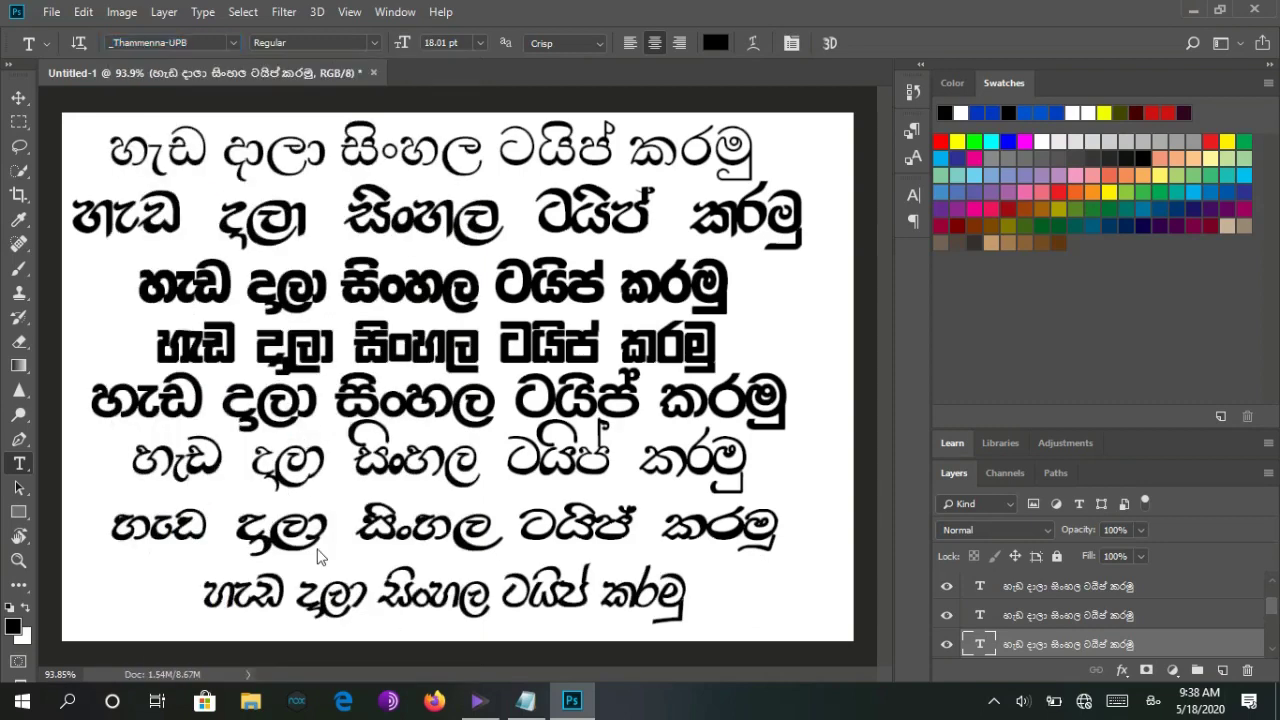
pyautogui.click(484, 235)
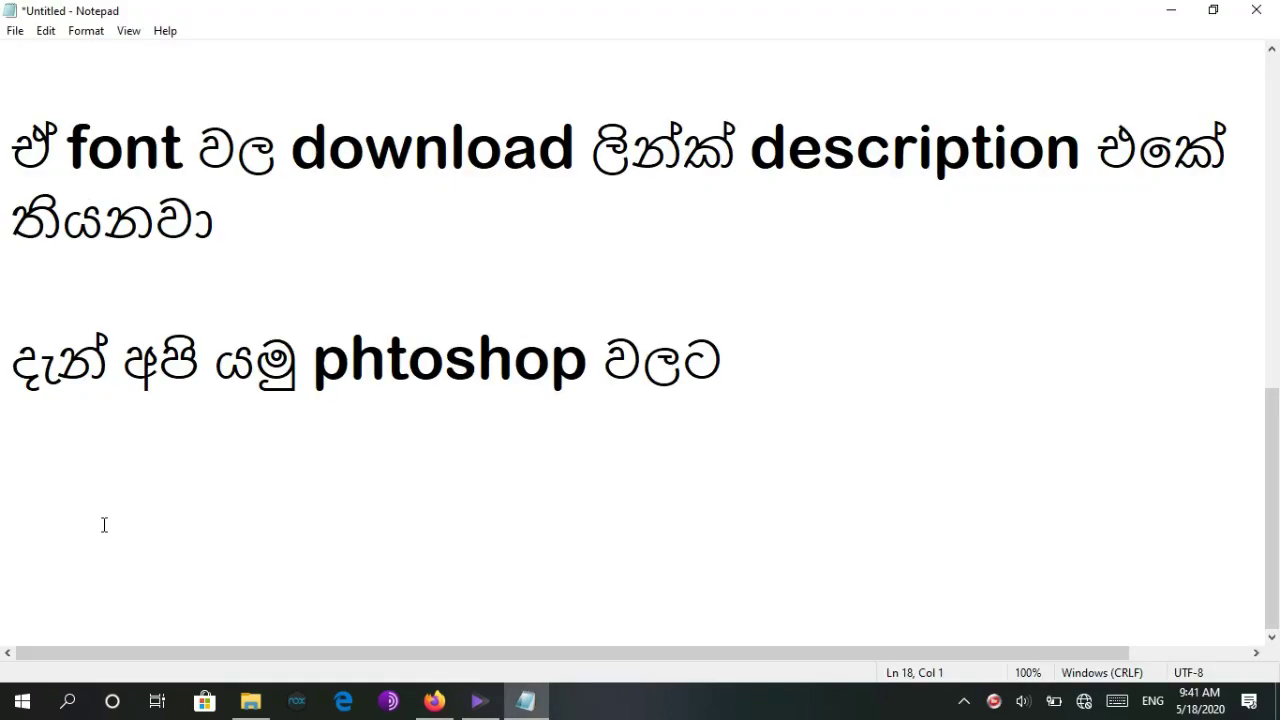
# Type 'දැන් ඔබට graphic design' on the note's last line, switching between Sinhala and English input.
pyautogui.write('ec')
pyautogui.press('BackSpace')
pyautogui.press('BackSpace')
pyautogui.press('super+space')
pyautogui.write('එක්')
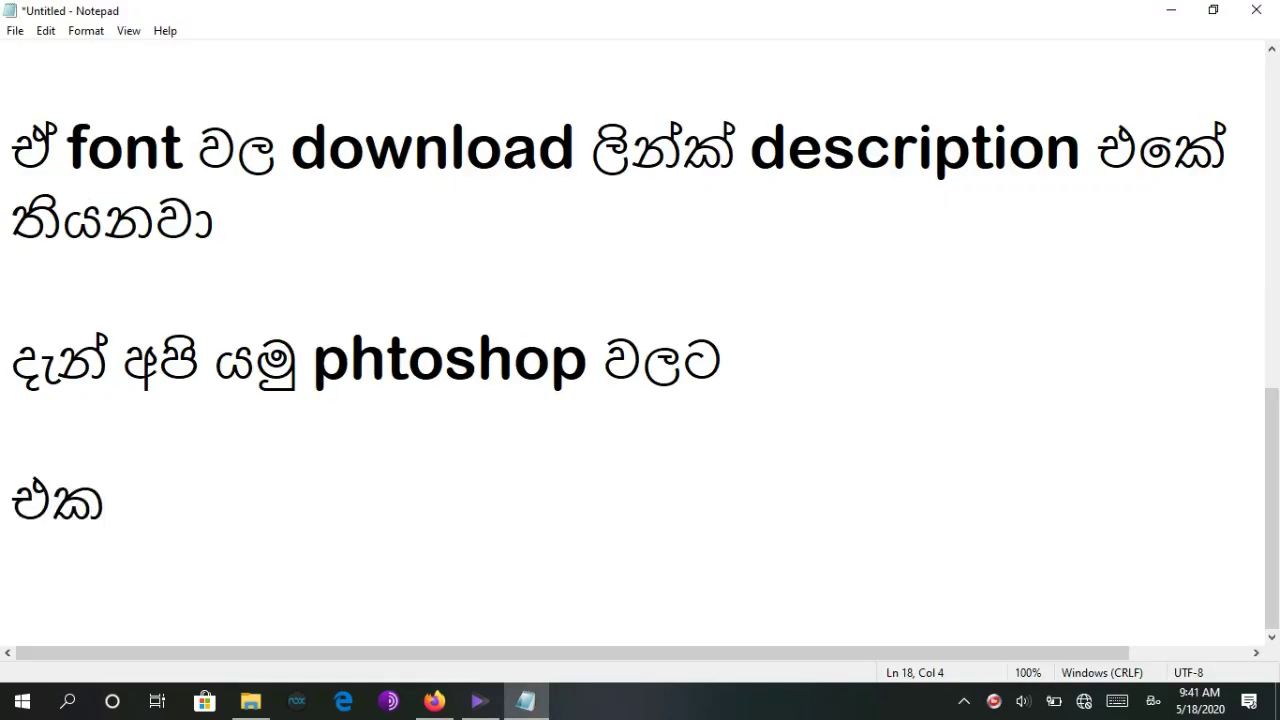
pyautogui.press('BackSpace')
pyautogui.press('BackSpace')
pyautogui.press('BackSpace')
pyautogui.write('ඒ')
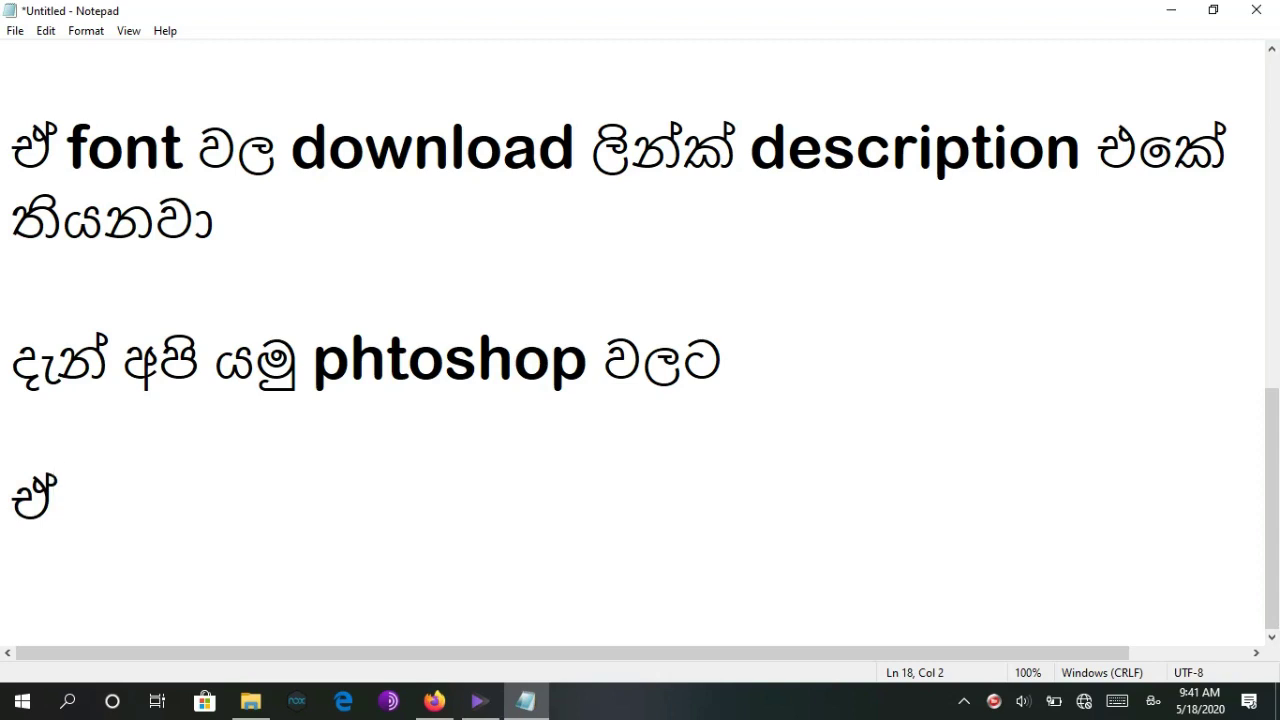
pyautogui.press('BackSpace')
pyautogui.press('BackSpace')
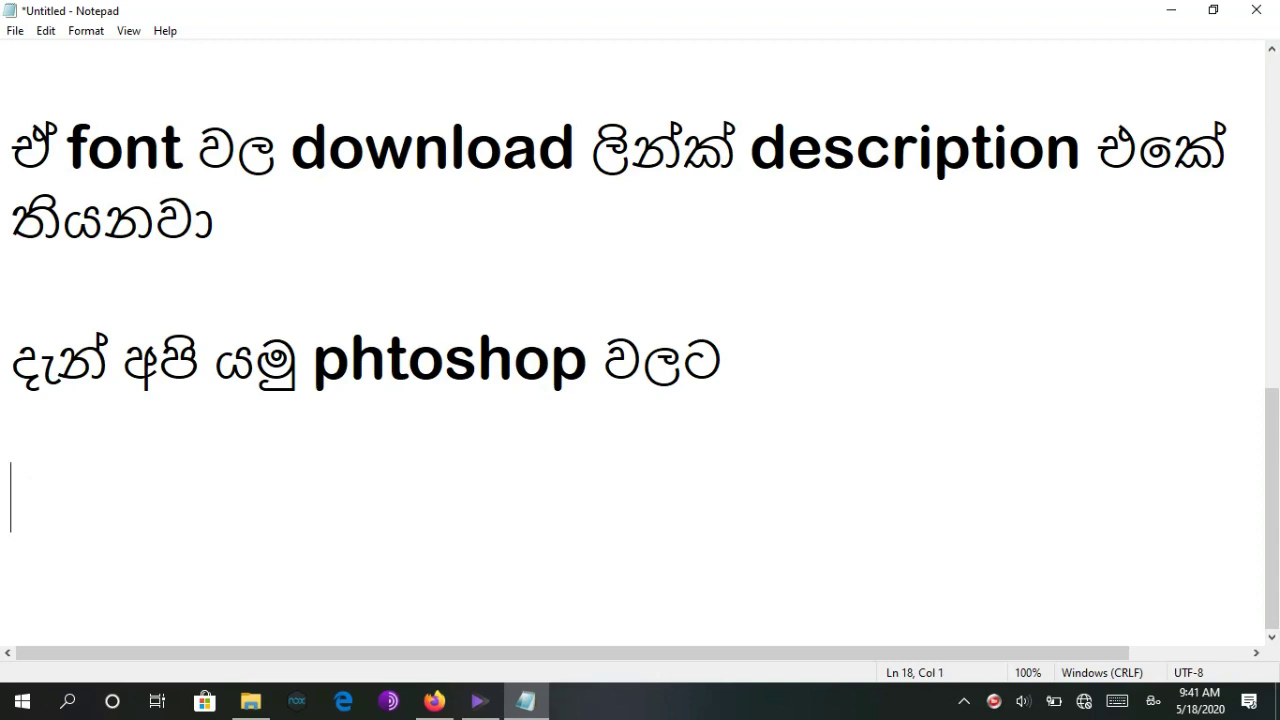
pyautogui.write('දැන් ')
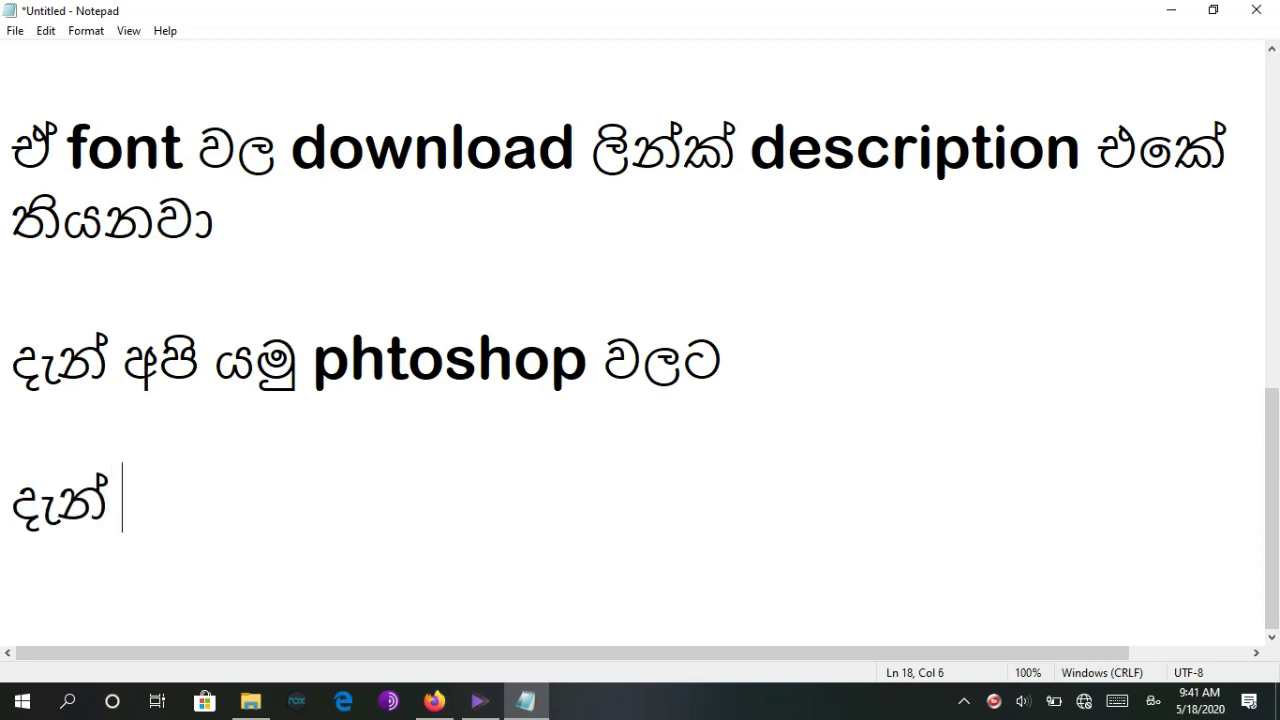
pyautogui.write('ඔබට ')
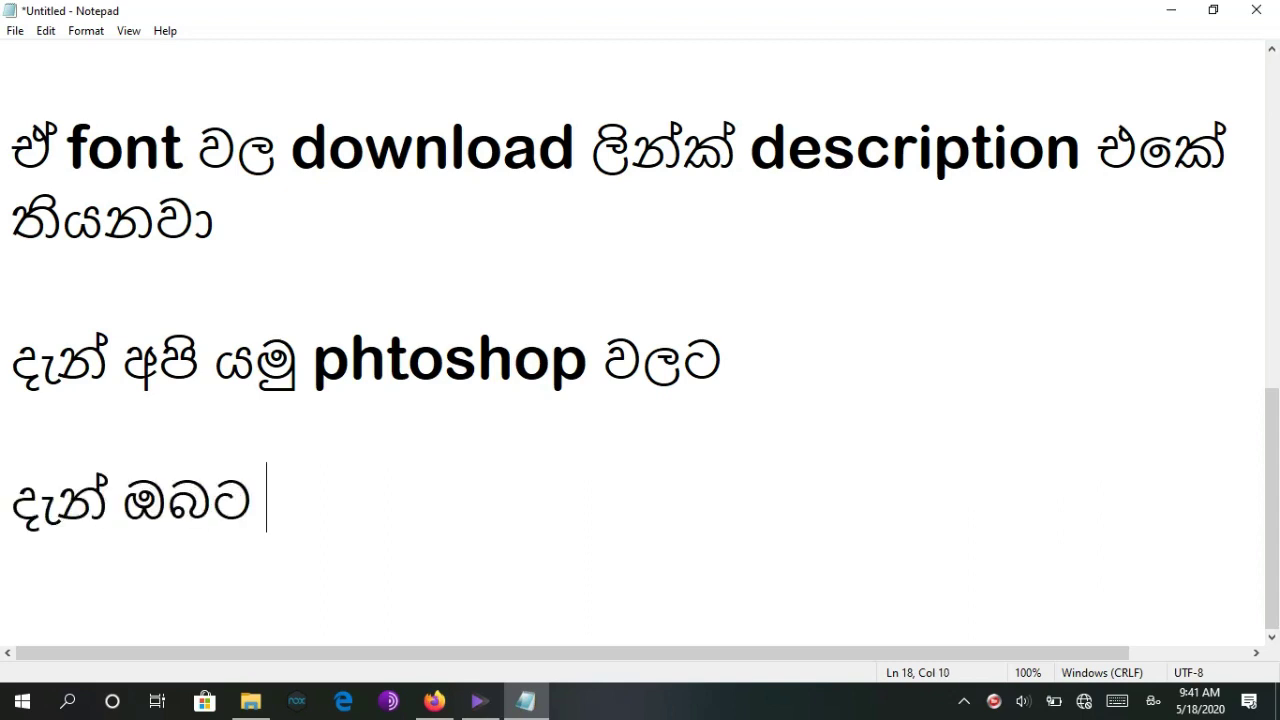
pyautogui.write('ඩ')
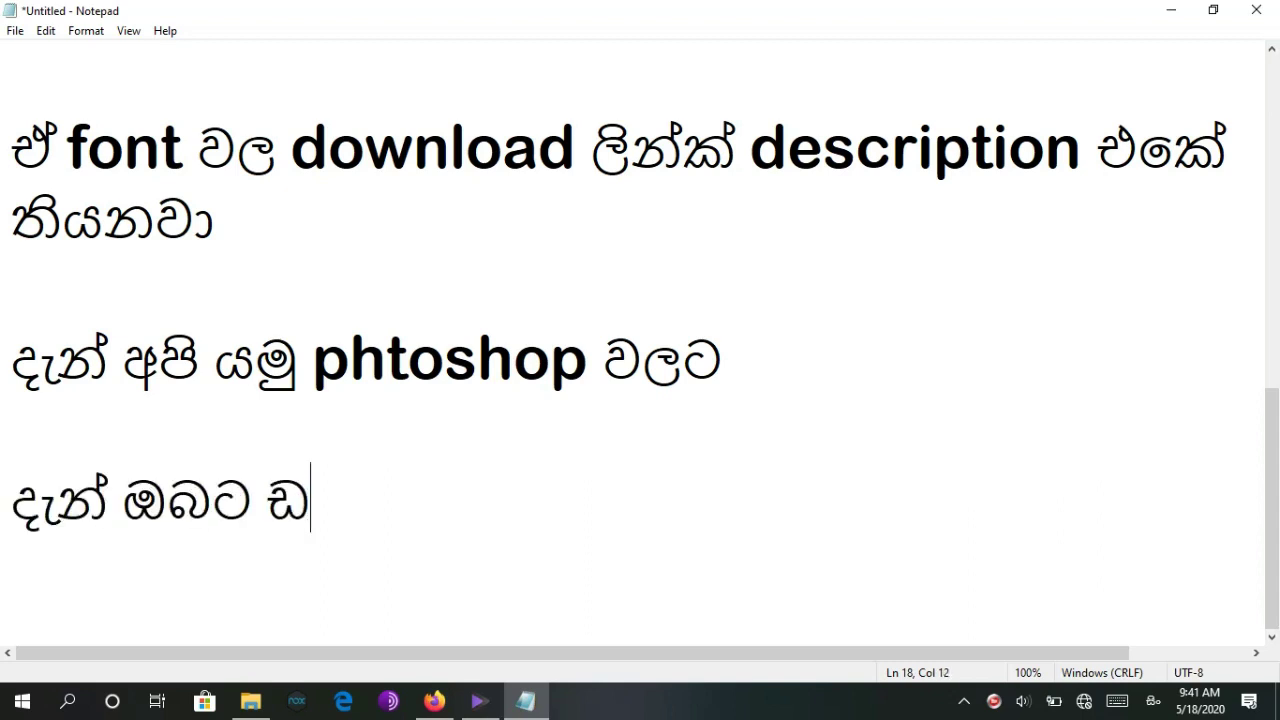
pyautogui.press('BackSpace')
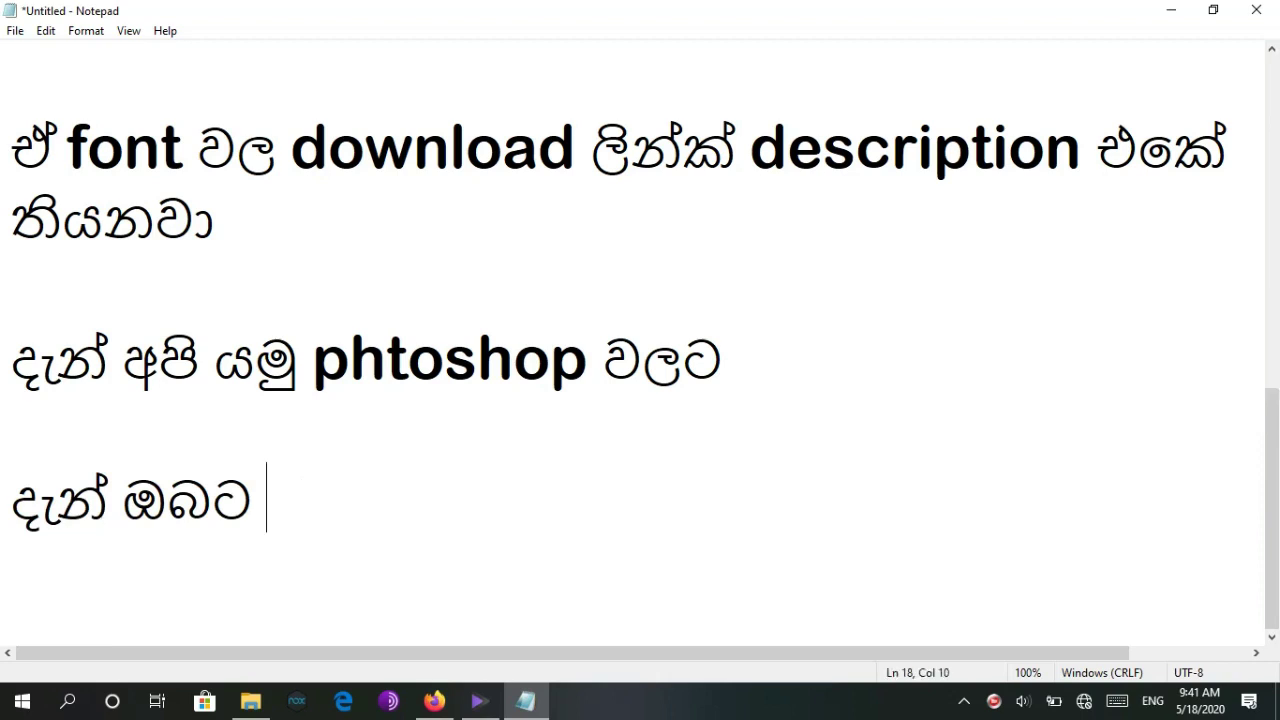
pyautogui.write('graphic ')
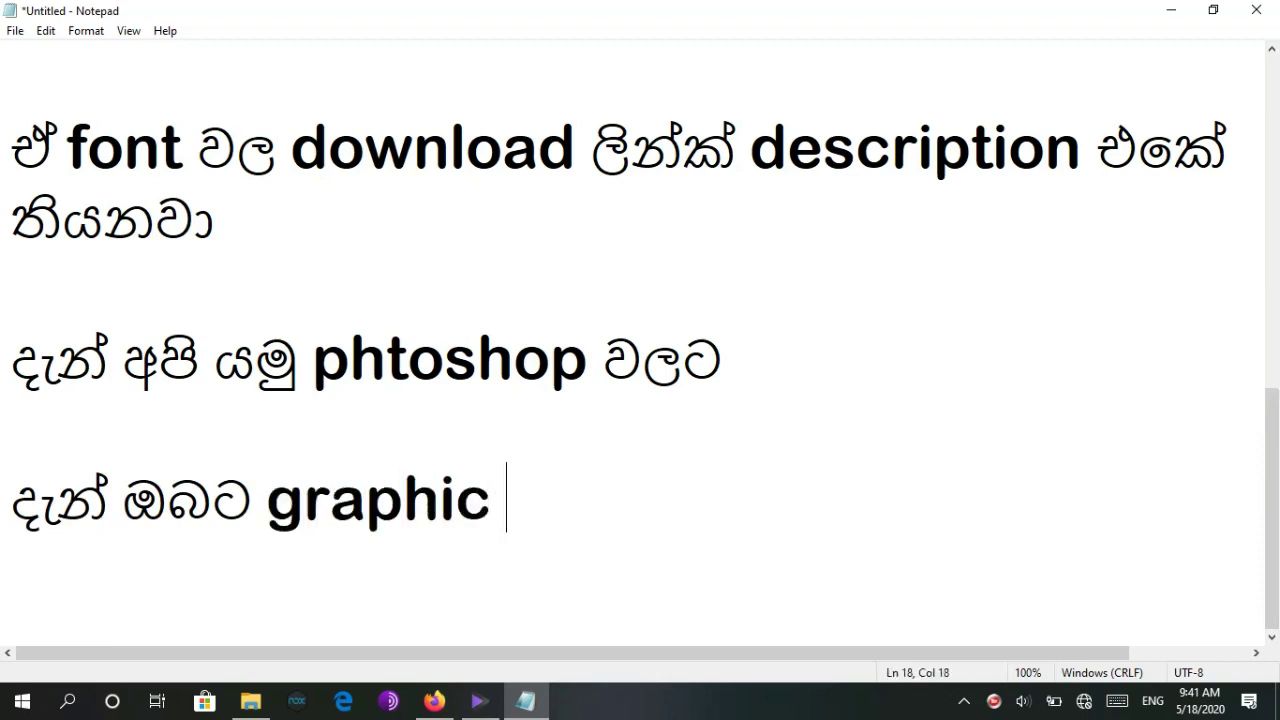
pyautogui.write('design w')
# Complete the line with 'වලට එහෙම සිංහල', fixing typos, and start a new line.
pyautogui.hotkey('alt', 'shift')
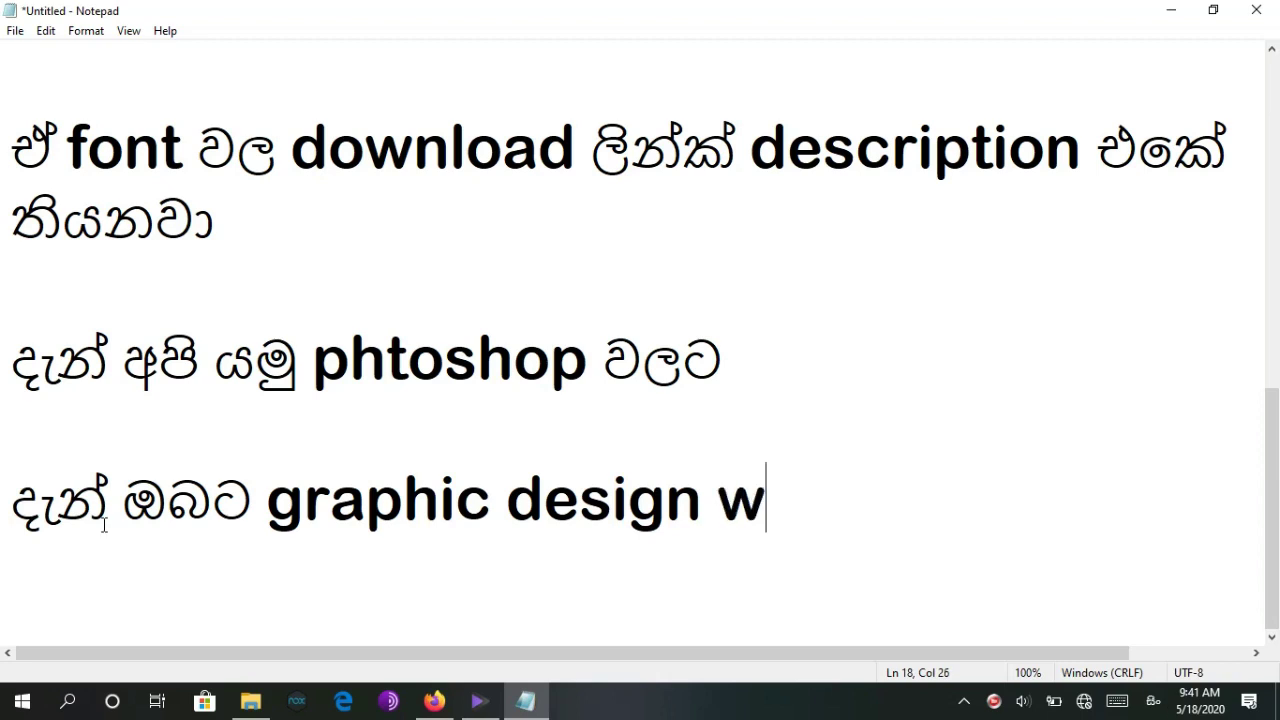
pyautogui.write('අල')
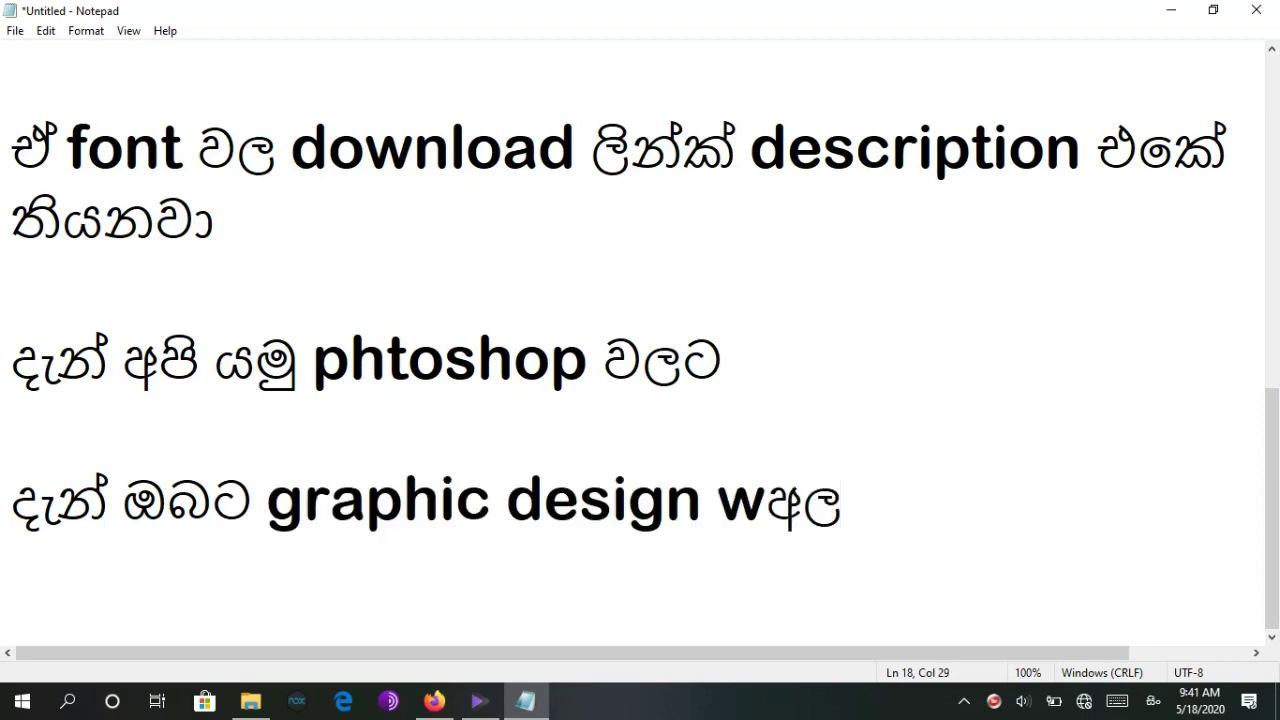
pyautogui.press('BackSpace')
pyautogui.press('BackSpace')
pyautogui.press('BackSpace')
pyautogui.write('වලට ')
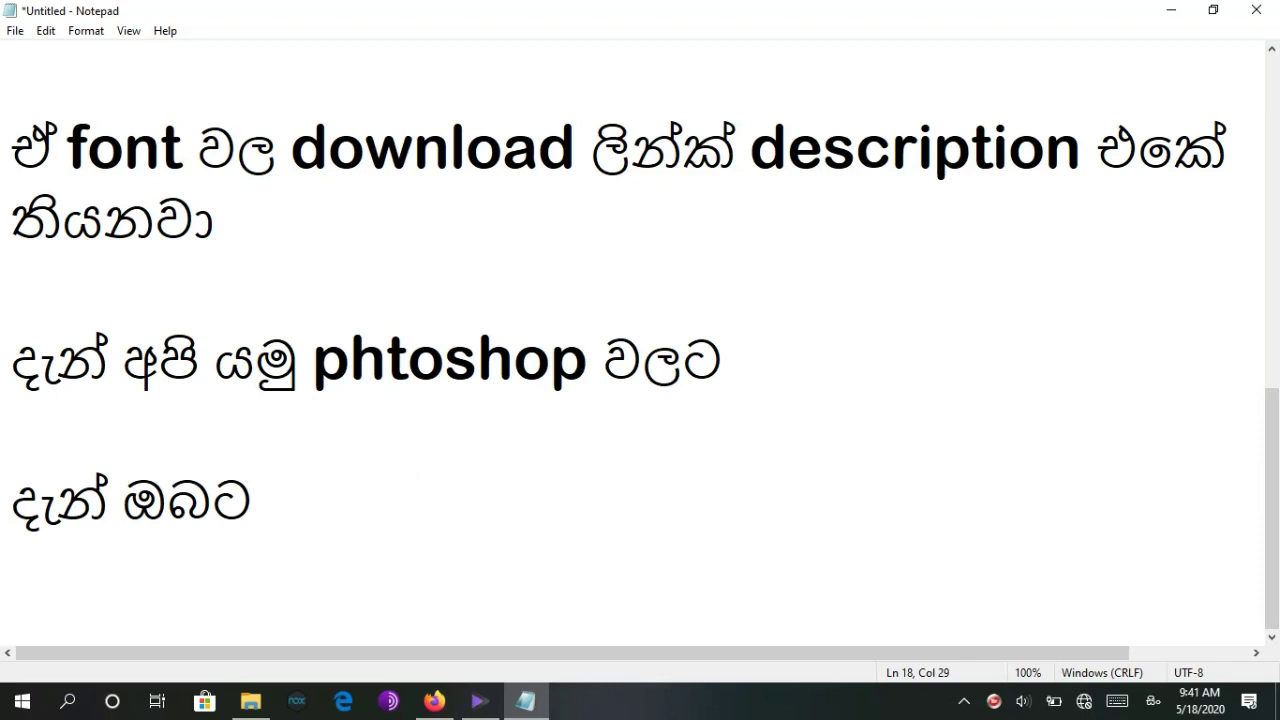
pyautogui.write('සිං')
pyautogui.press('BackSpace')
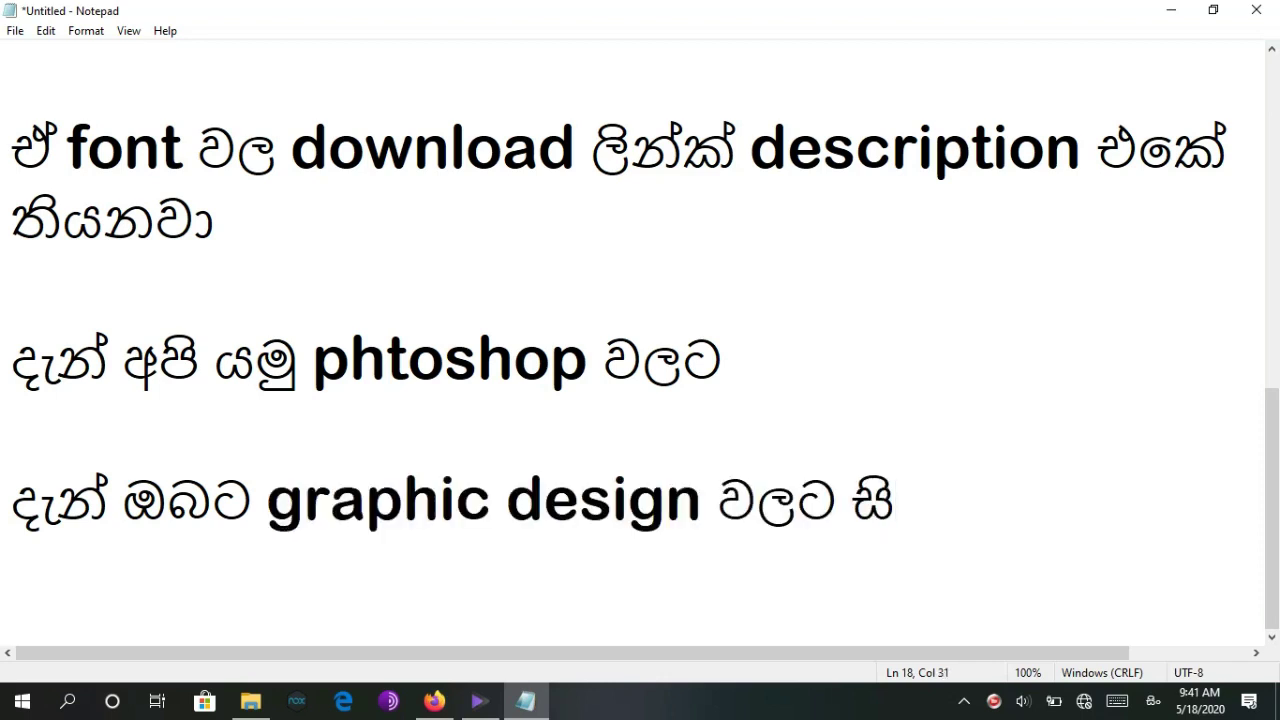
pyautogui.press('BackSpace')
pyautogui.press('BackSpace')
pyautogui.write('එකෙන්')
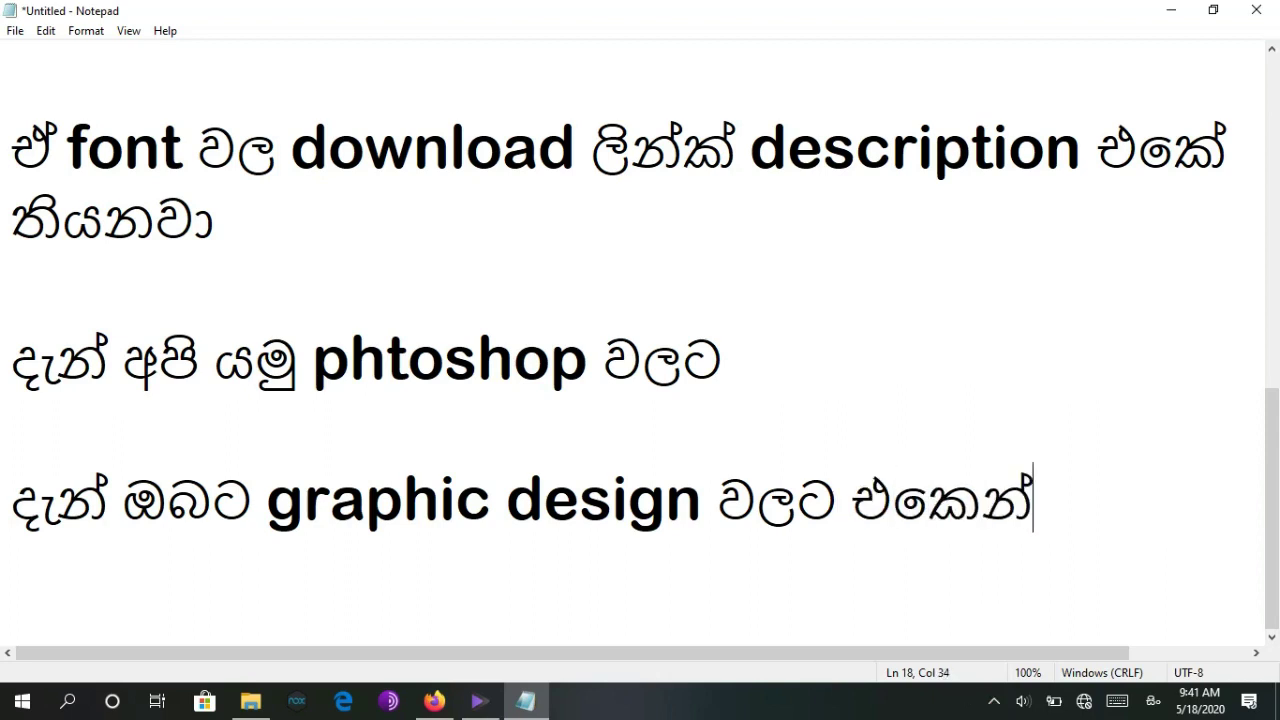
pyautogui.press('BackSpace')
pyautogui.press('BackSpace')
pyautogui.press('BackSpace')
pyautogui.press('BackSpace')
pyautogui.write('හෙම්')
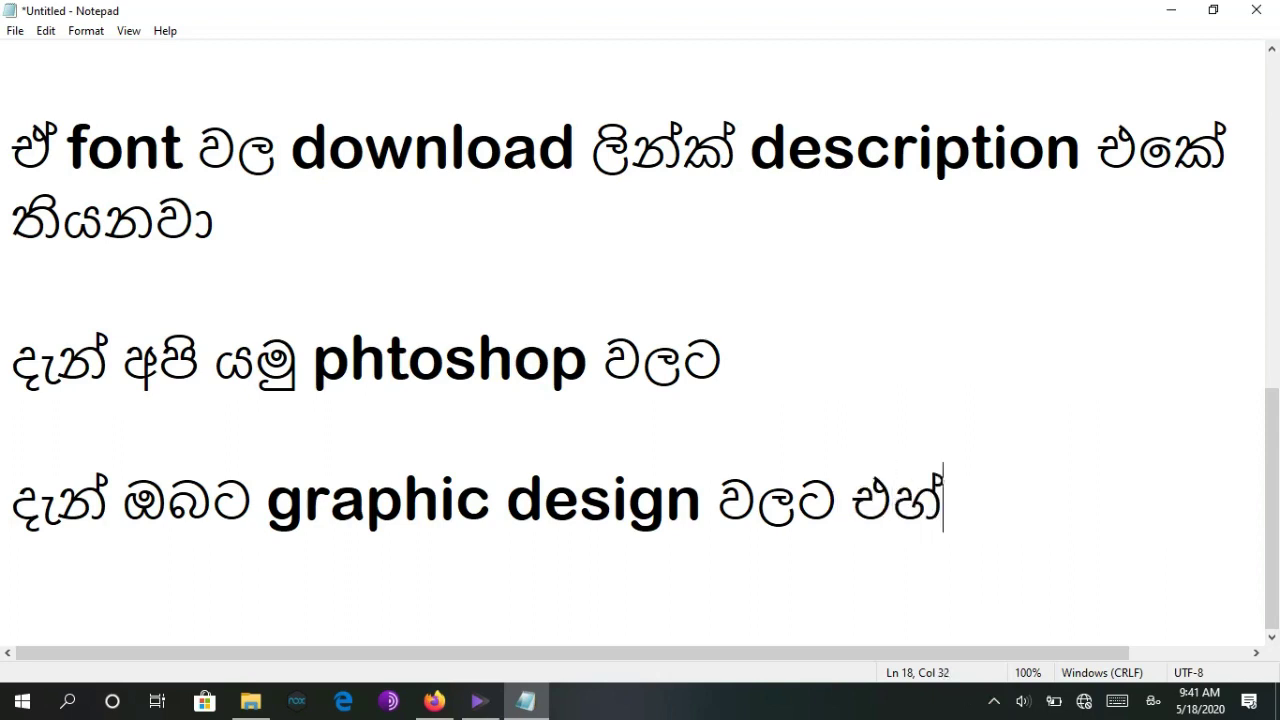
pyautogui.press('BackSpace')
pyautogui.write('සිං')
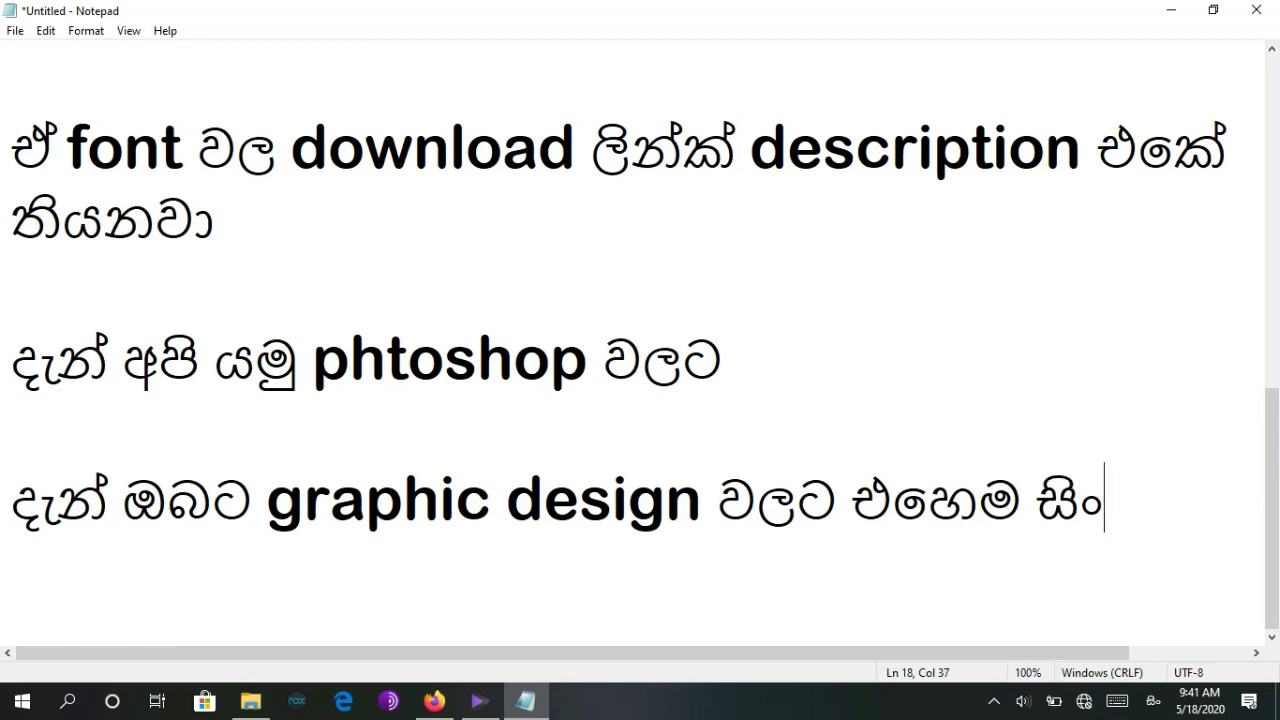
pyautogui.write('ජ්')
pyautogui.press('BackSpace')
pyautogui.press('BackSpace')
pyautogui.press('BackSpace')
pyautogui.write('ඉ')
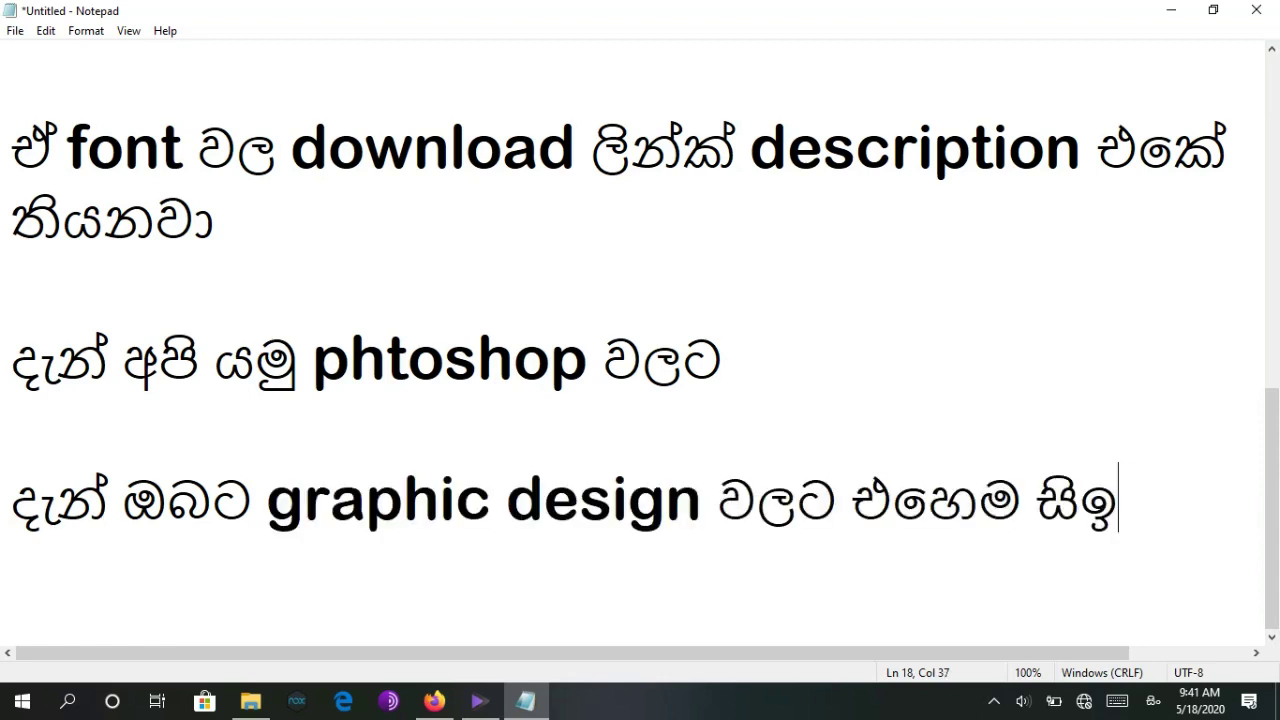
pyautogui.write('ං')
pyautogui.press('BackSpace')
pyautogui.press('BackSpace')
pyautogui.write('ංහල')
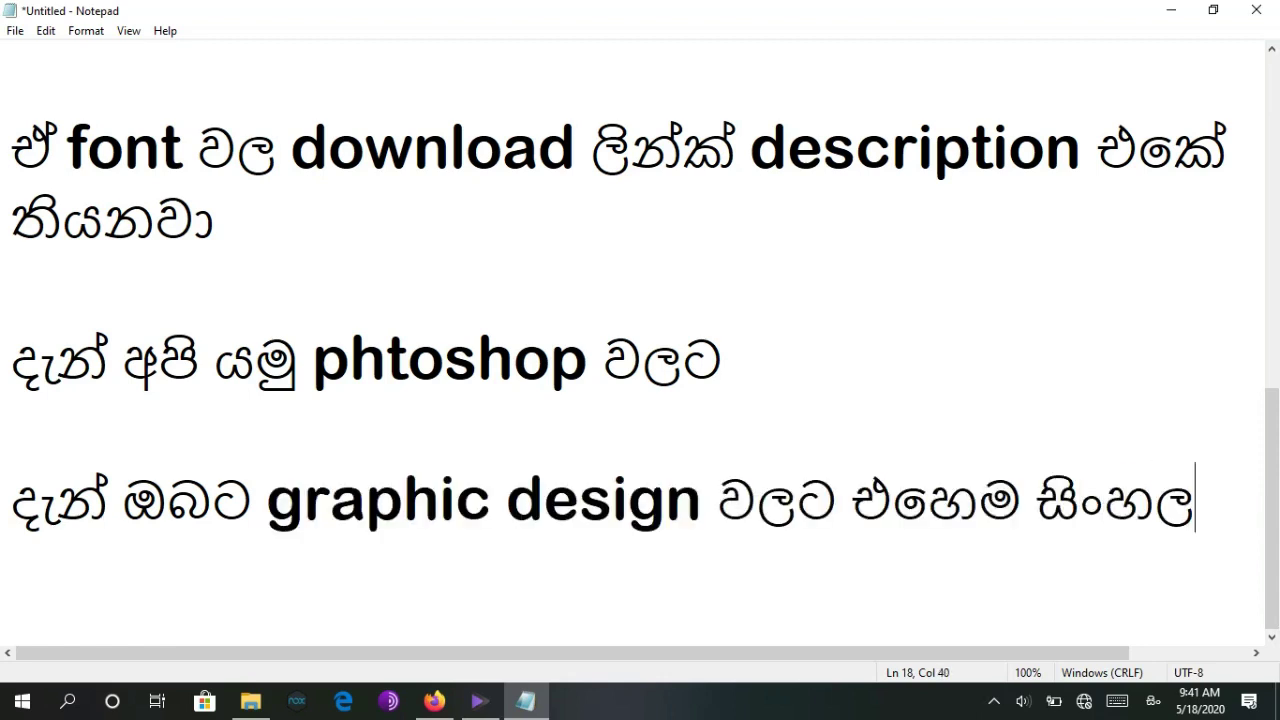
pyautogui.press('Return')
pyautogui.press('Return')
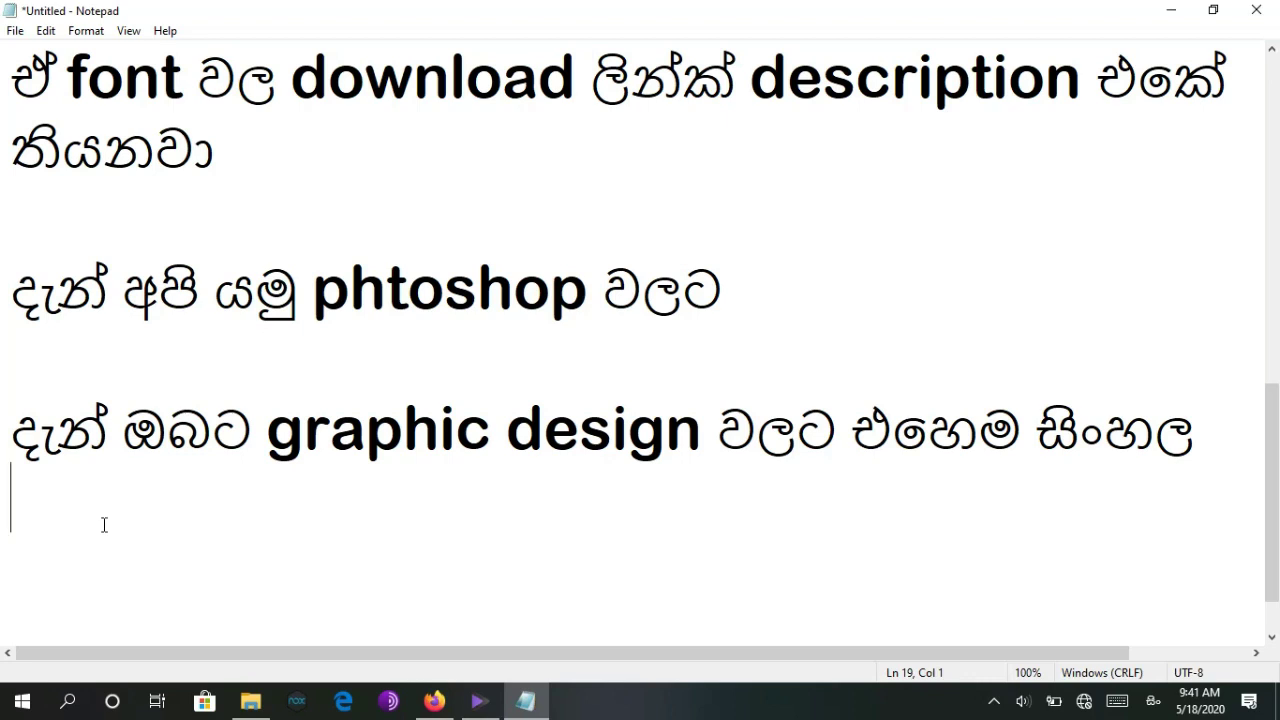
# Type 'ලියන්න පුලුවන් proffesional' on the new line, switching to English for the last word.
pyautogui.write('ලියන්න්')
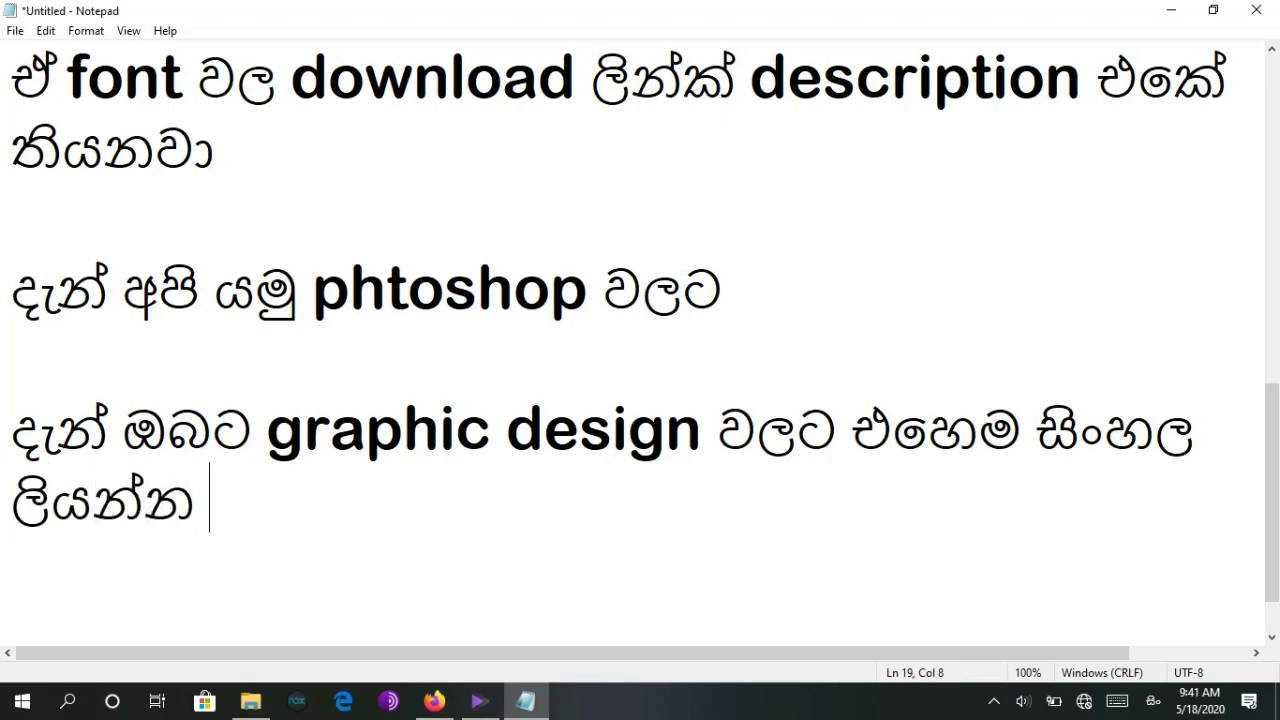
pyautogui.write('පුළුවන්')
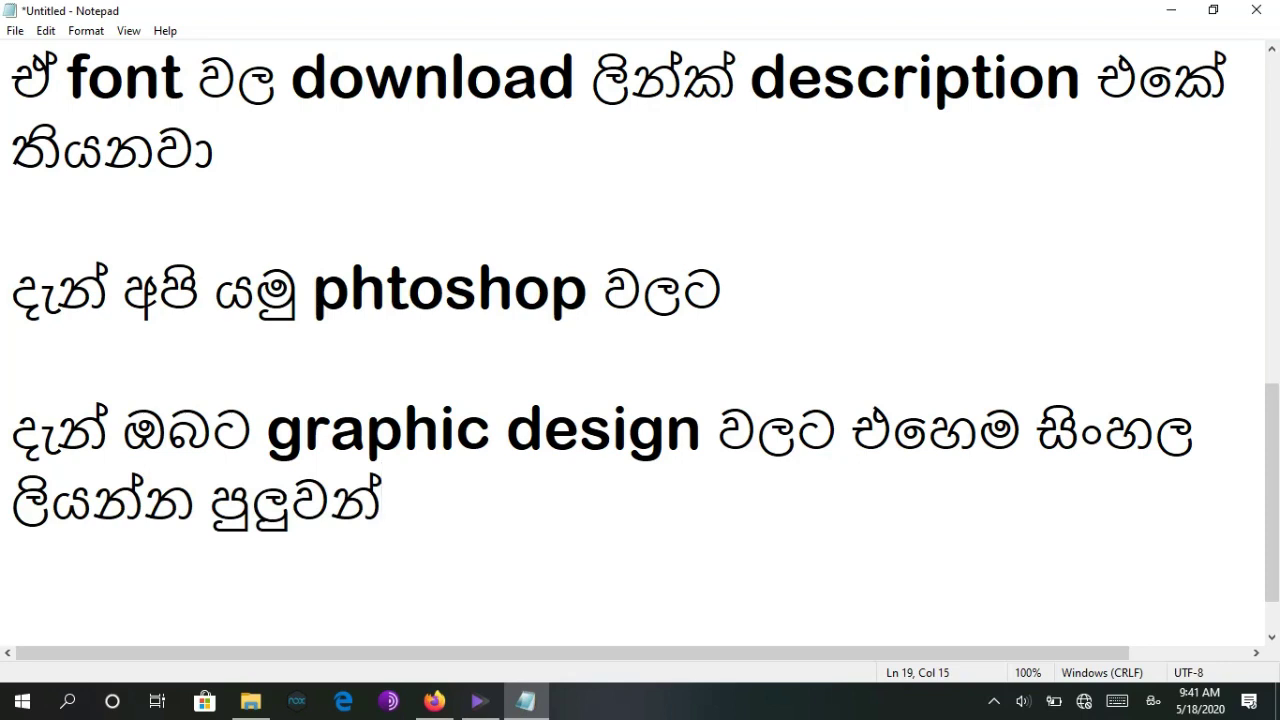
pyautogui.hotkey('alt', 'shift')
pyautogui.write('pro')
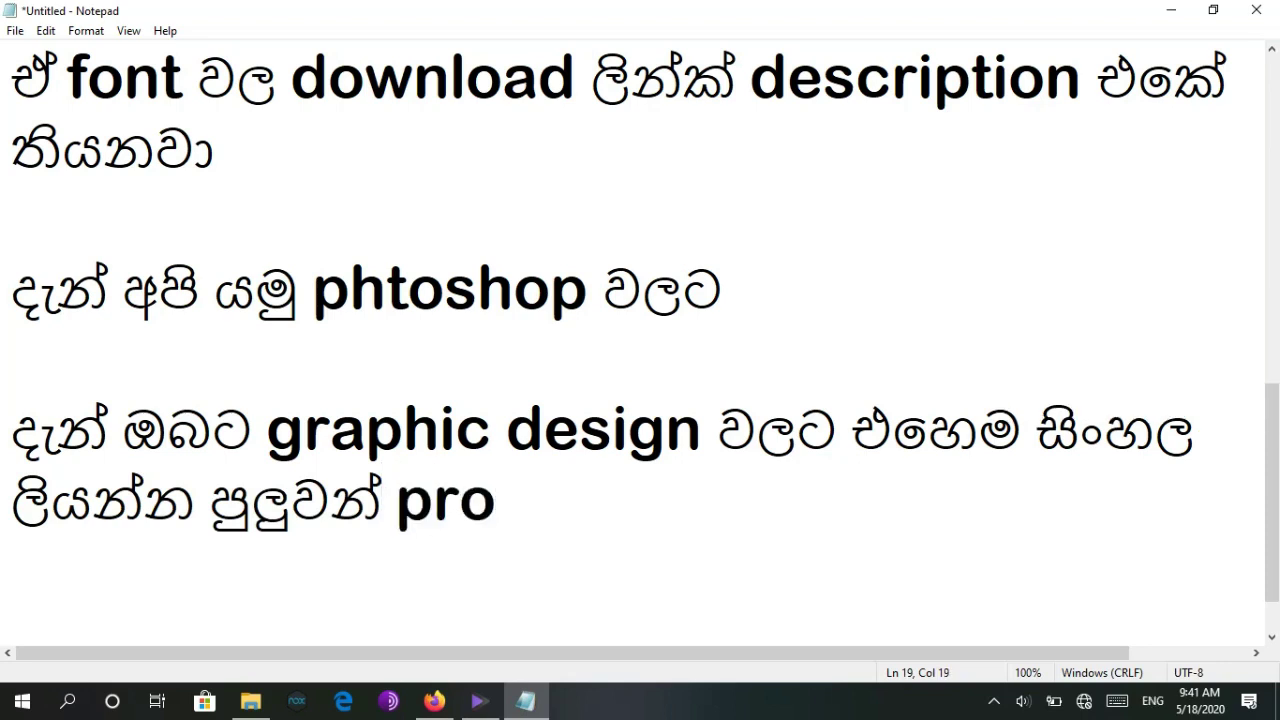
pyautogui.write('ffessi')
pyautogui.press('BackSpace')
pyautogui.write('si')
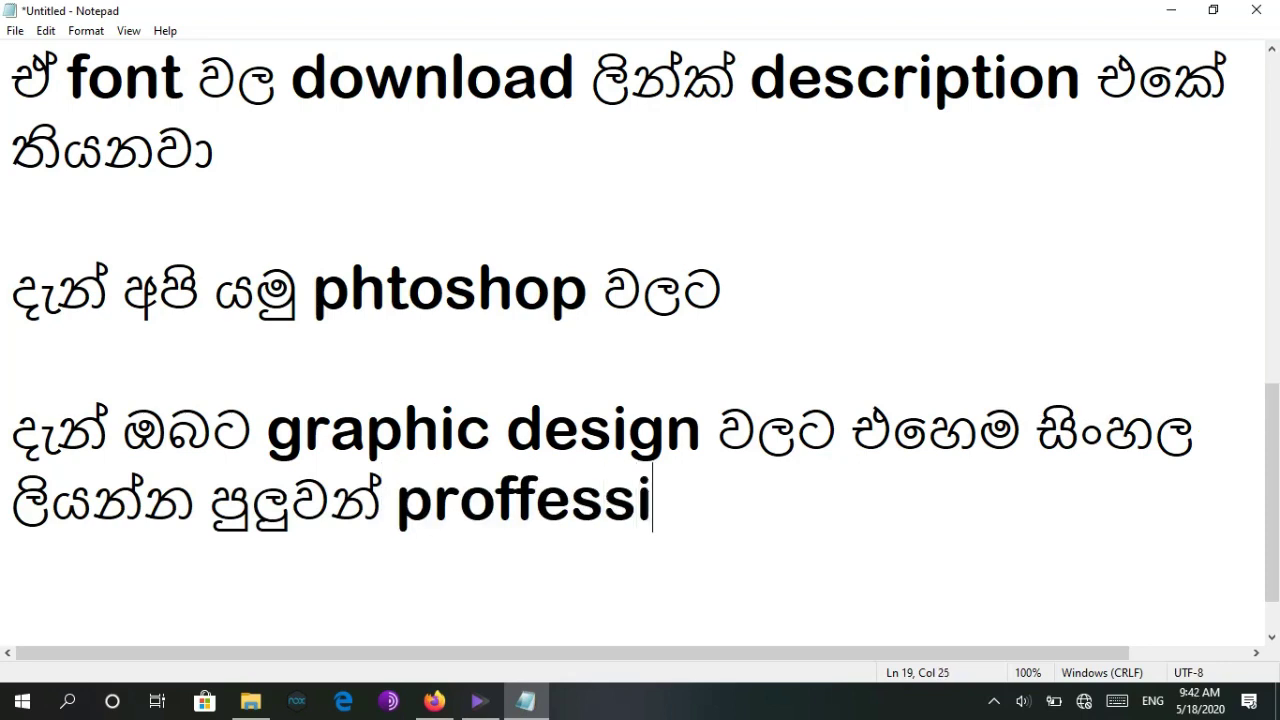
pyautogui.write('nala')
pyautogui.press('BackSpace')
pyautogui.press('BackSpace')
pyautogui.press('BackSpace')
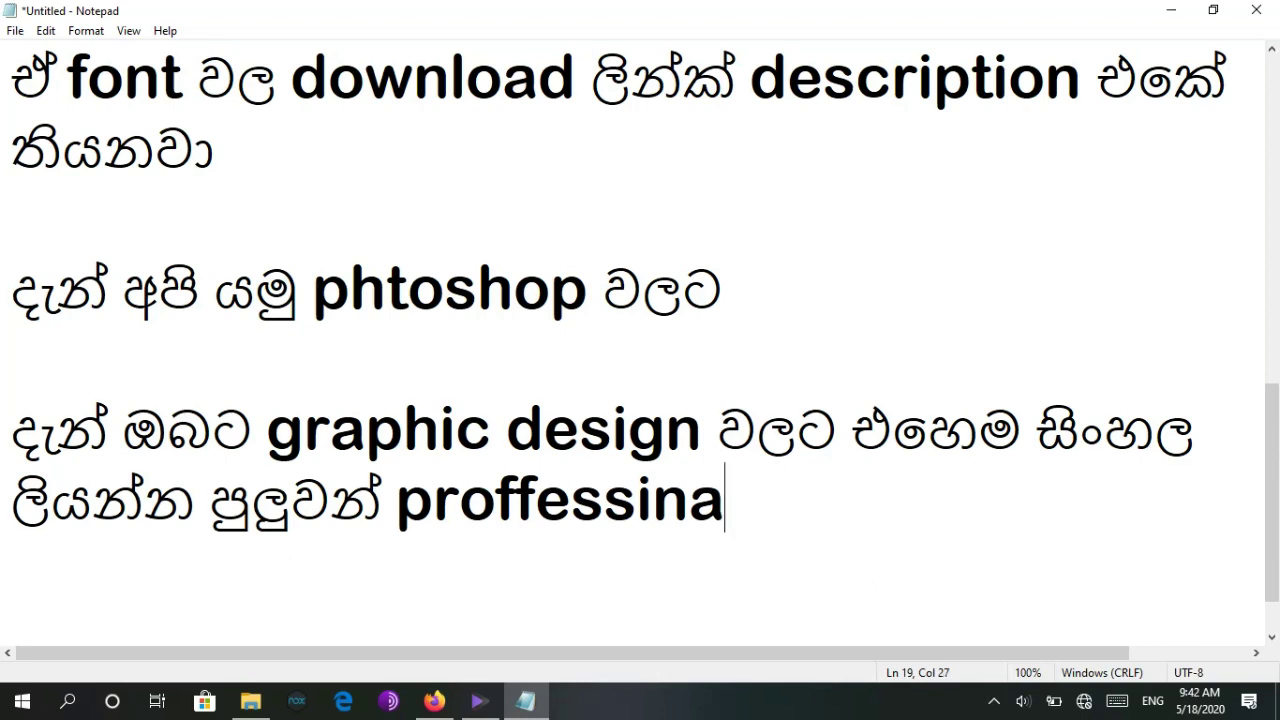
pyautogui.press('BackSpace')
pyautogui.write('ol')
pyautogui.press('BackSpace')
pyautogui.press('BackSpace')
pyautogui.press('BackSpace')
pyautogui.press('BackSpace')
pyautogui.press('BackSpace')
pyautogui.press('BackSpace')
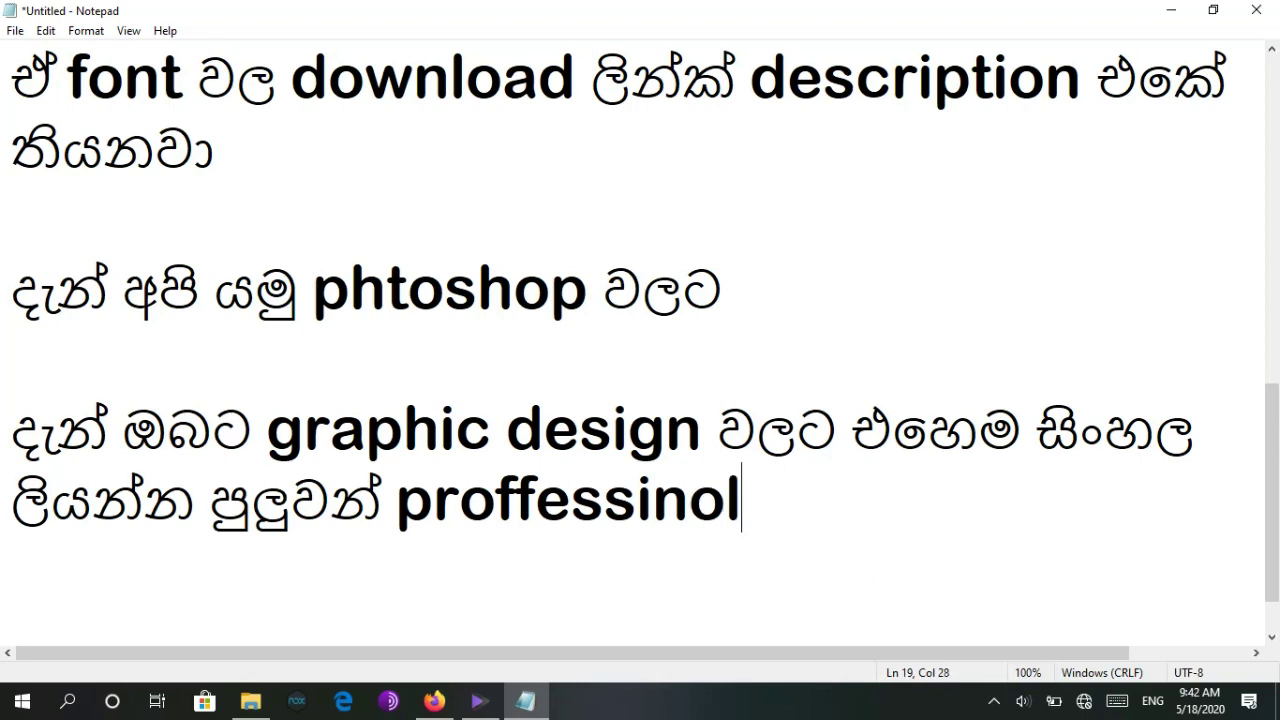
pyautogui.write('ional')
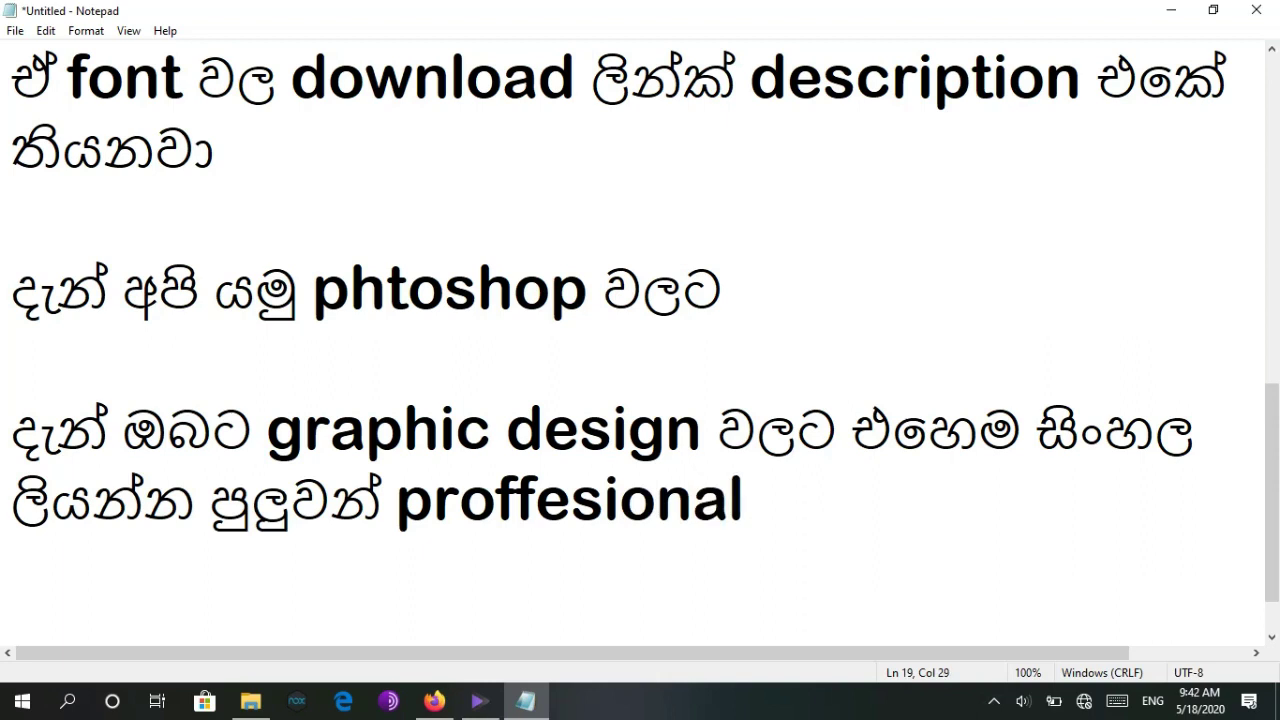
# Finish the sentence with 'විදිහට' in Sinhala input.
pyautogui.press('super+space')
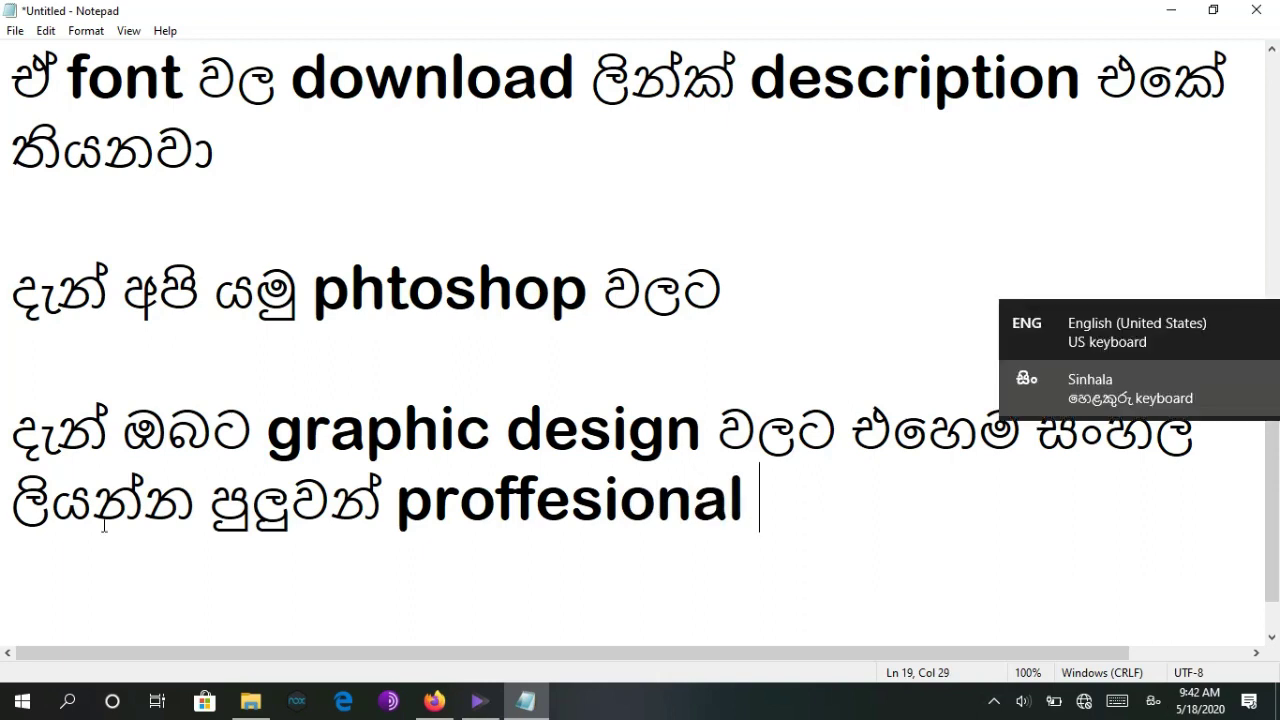
pyautogui.write('විඩි')
pyautogui.press('BackSpace')
pyautogui.press('BackSpace')
pyautogui.write('දිහට')
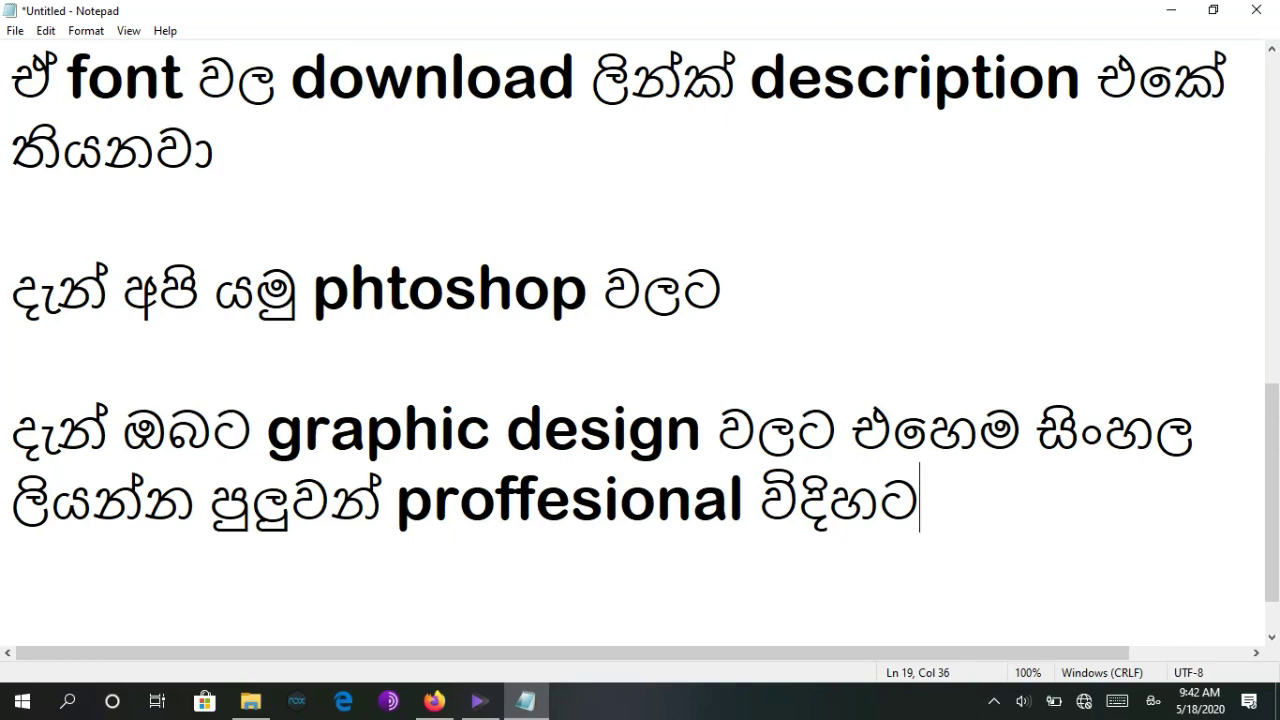
pyautogui.press('BackSpace')
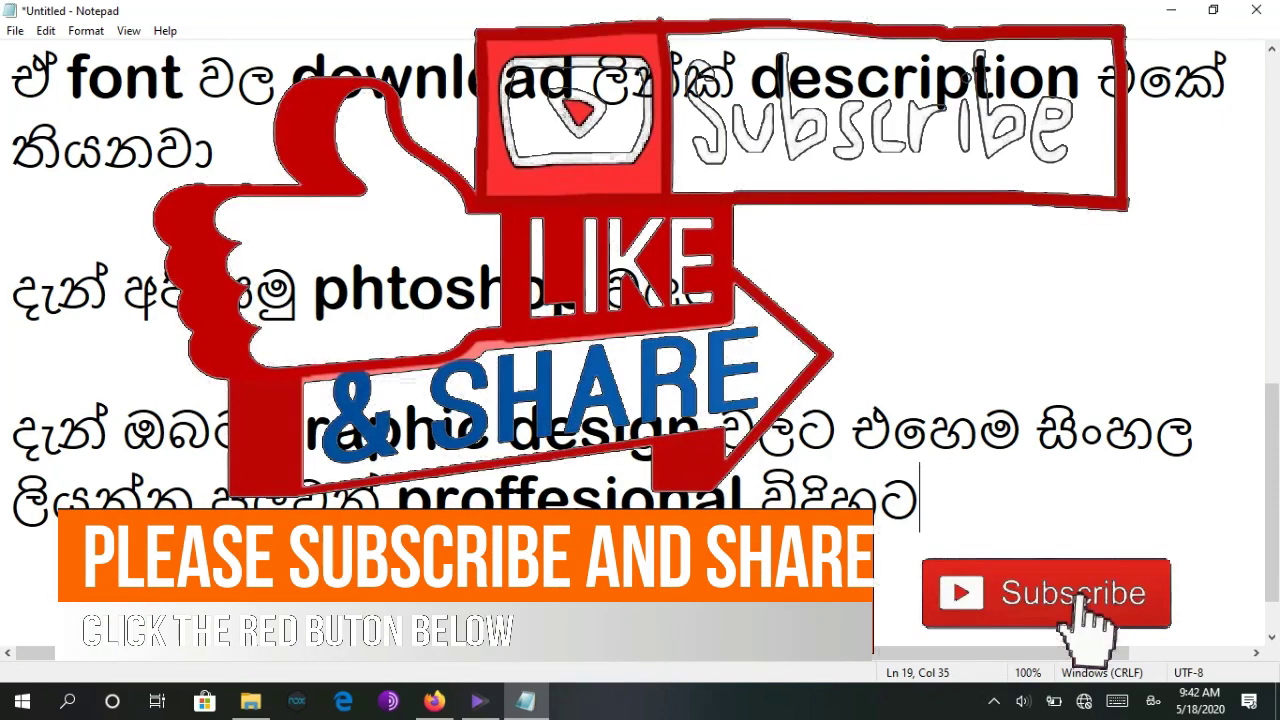
pyautogui.scroll(1, 1081, 590)
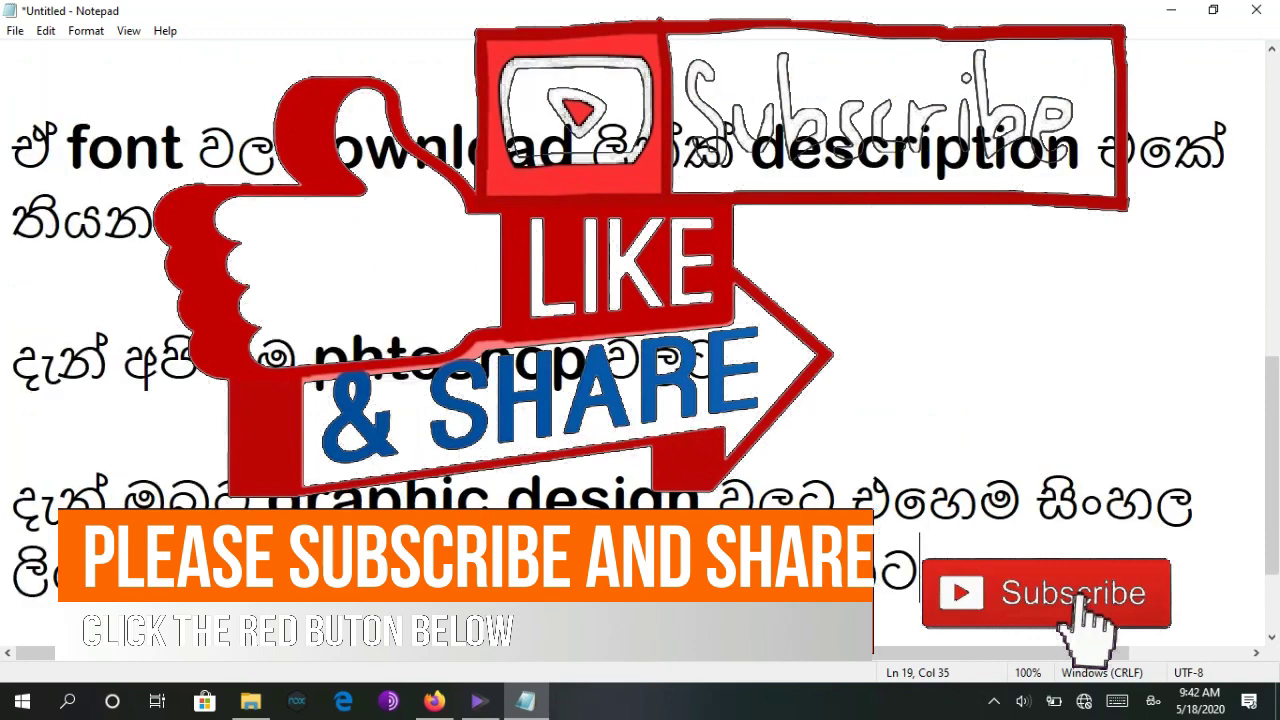